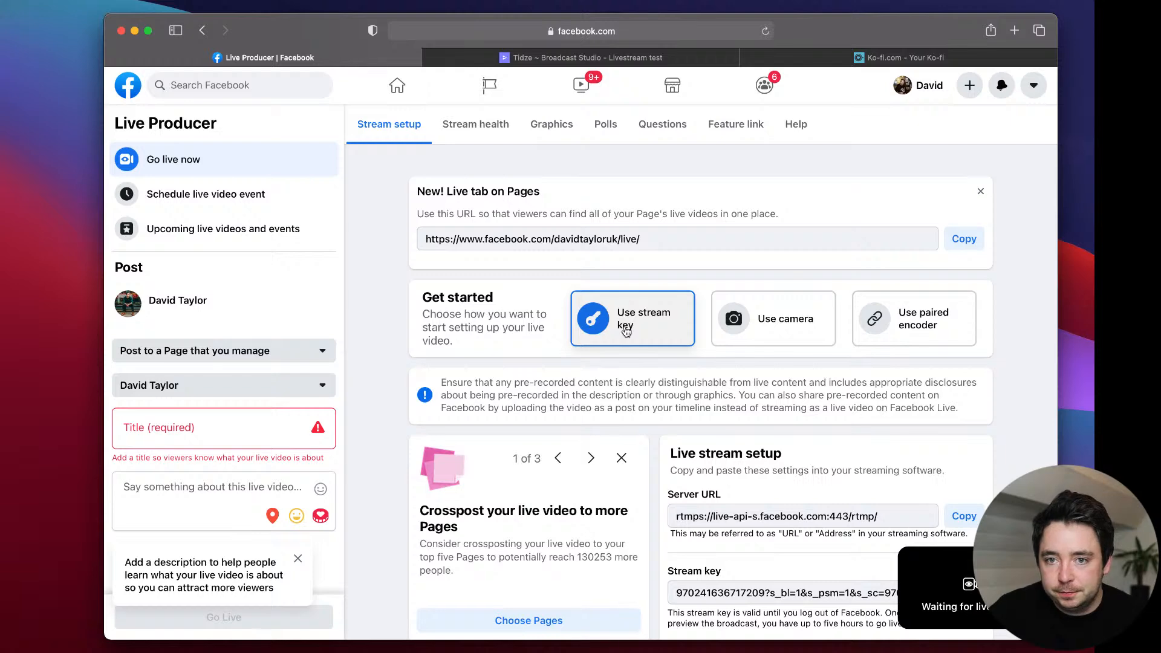
Copy the stream key from the Live stream setup section of Facebook Live Producer.
scroll(625, 330, down, 4)
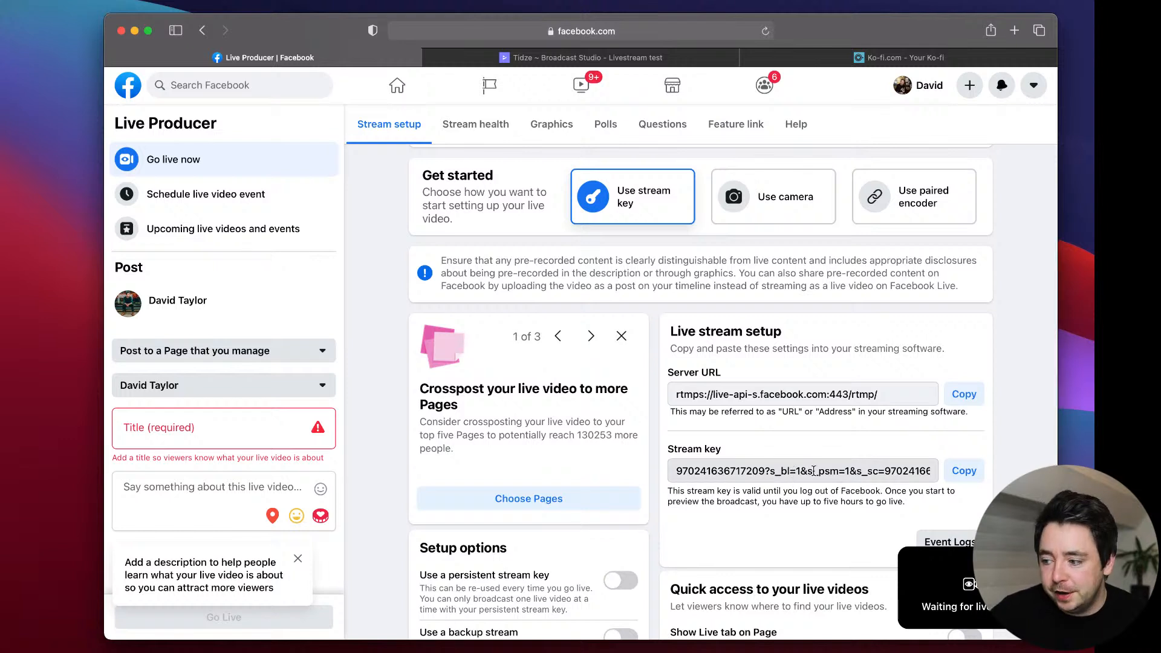
click(965, 478)
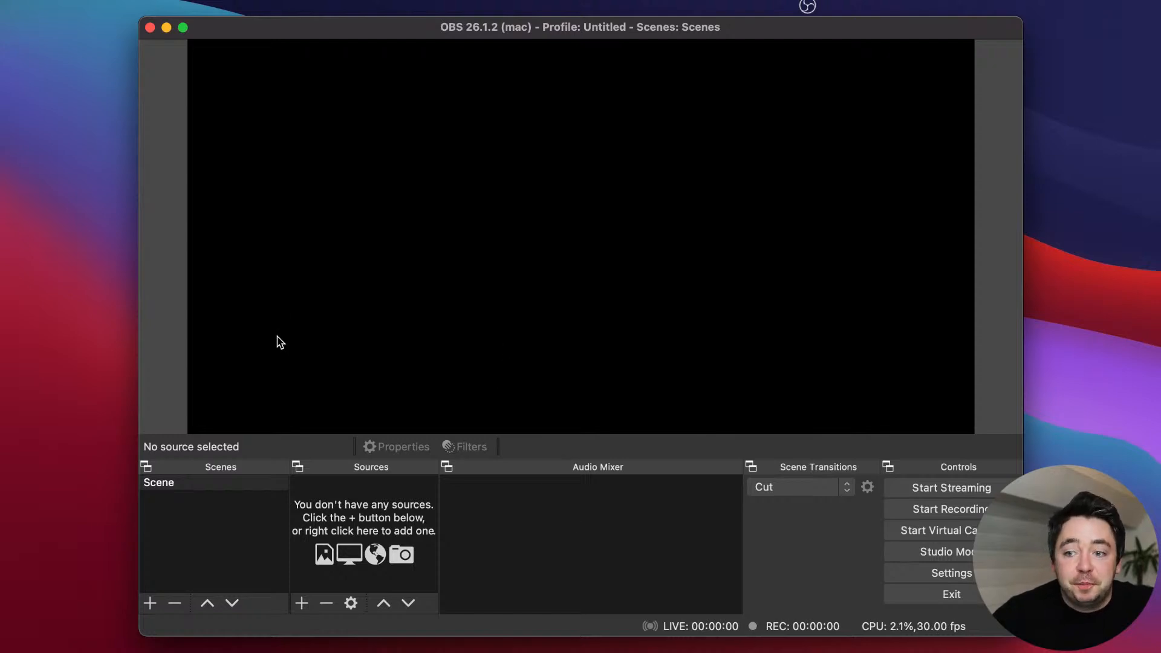
click(184, 29)
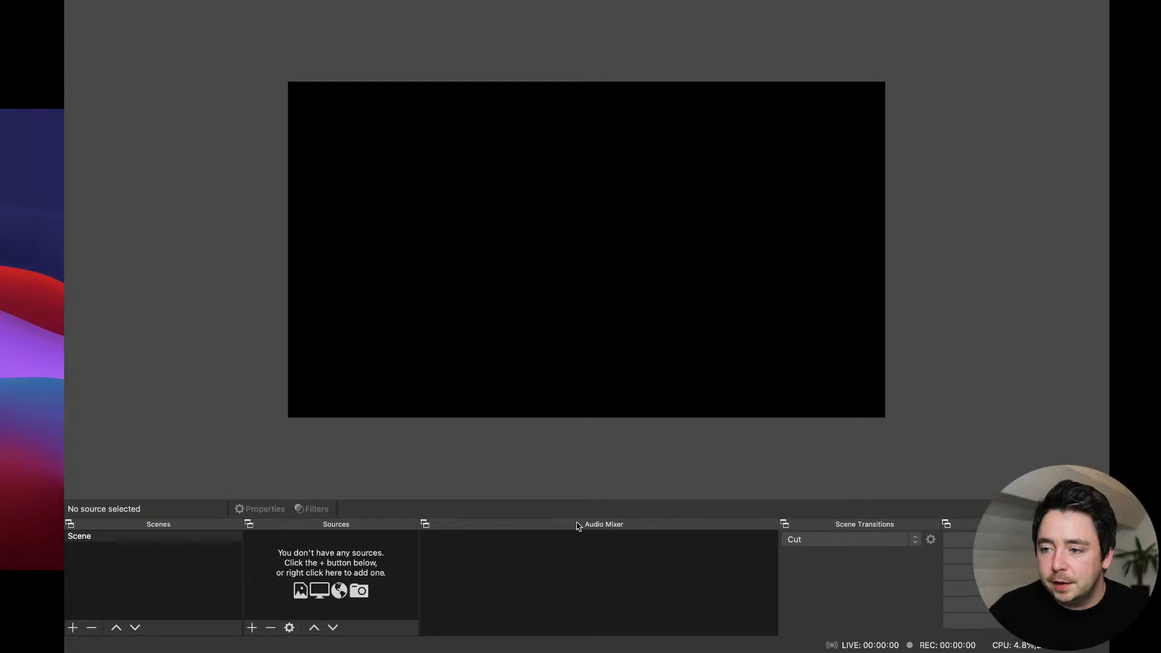
mouse_move(83, 11)
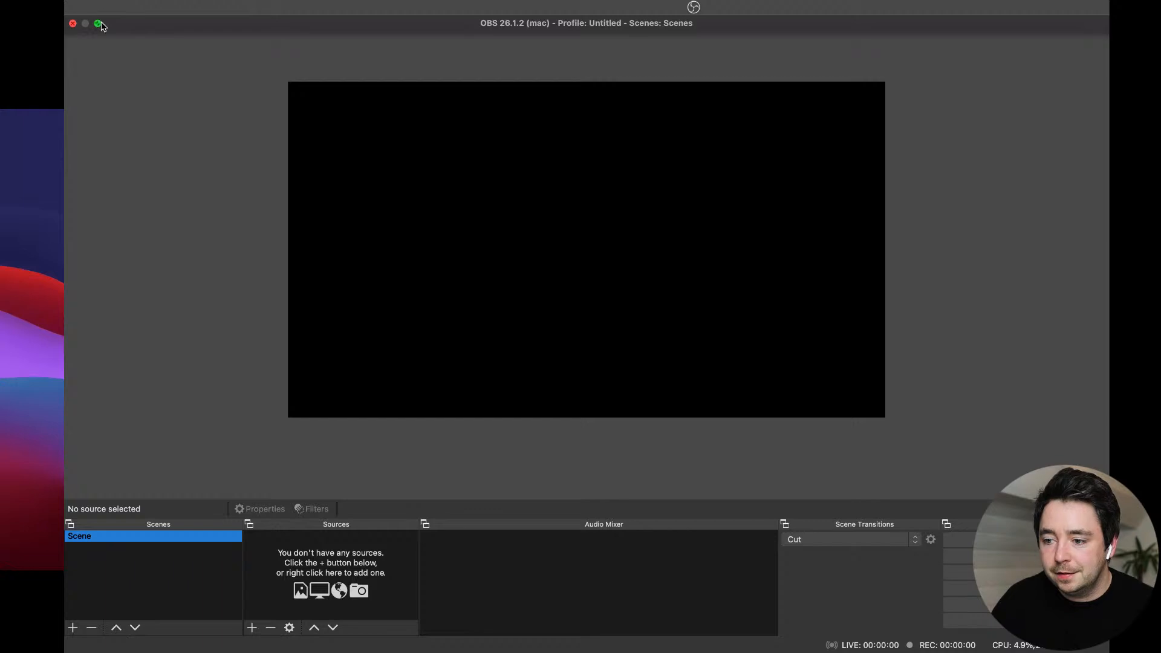
click(98, 24)
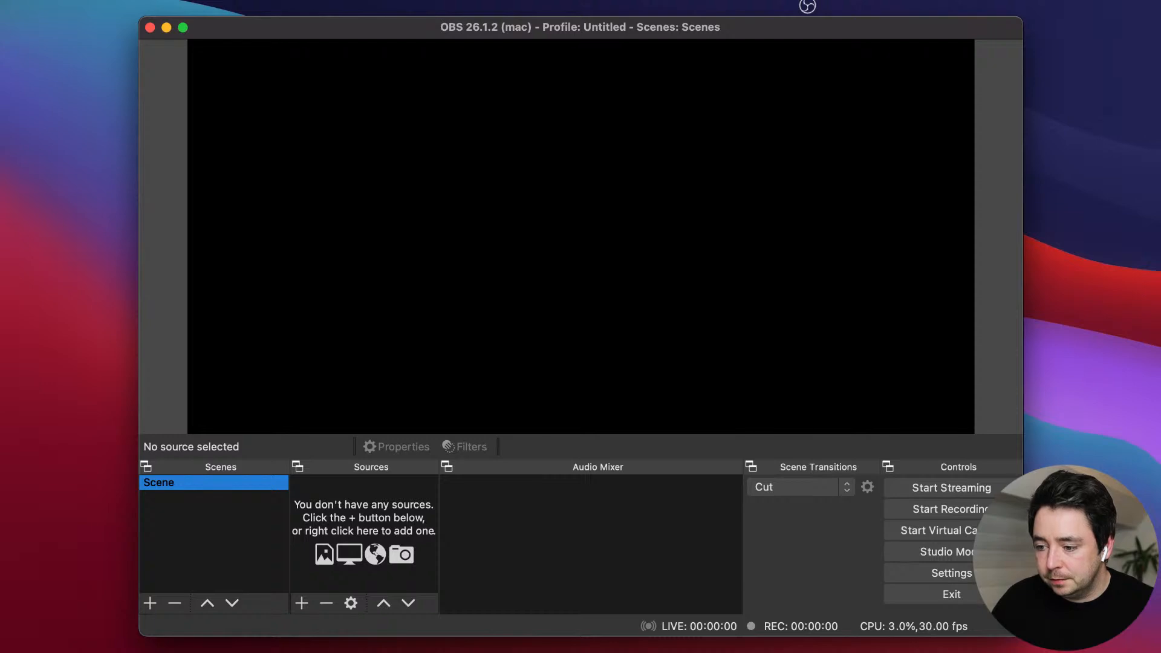
key(super+Tab)
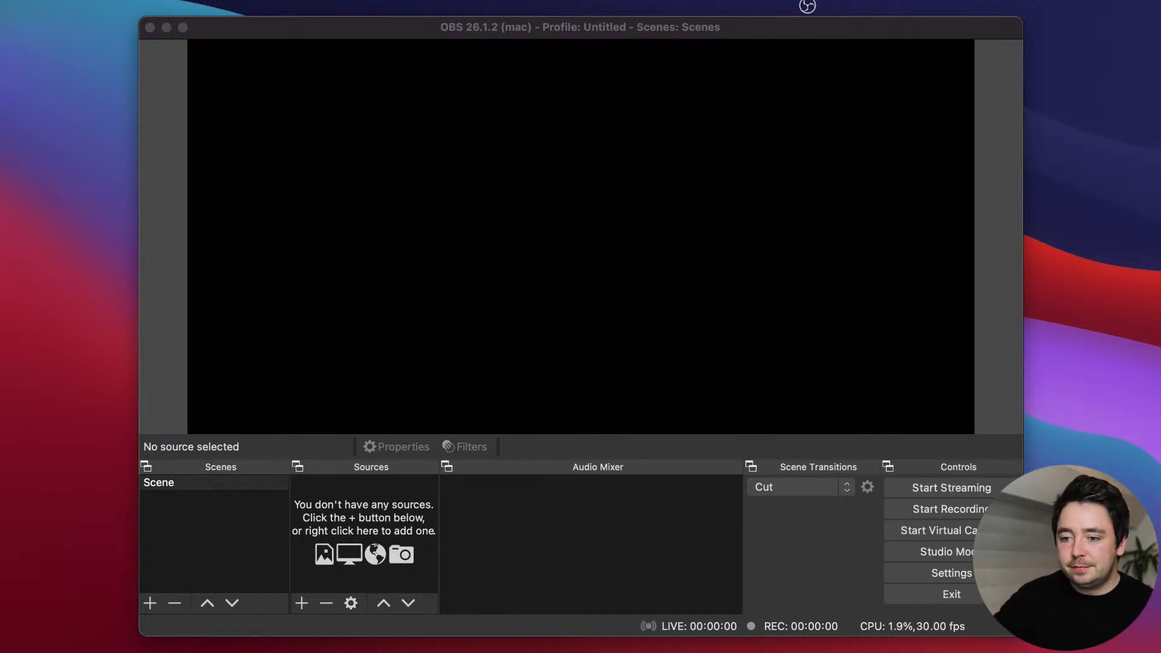
key(super+Tab)
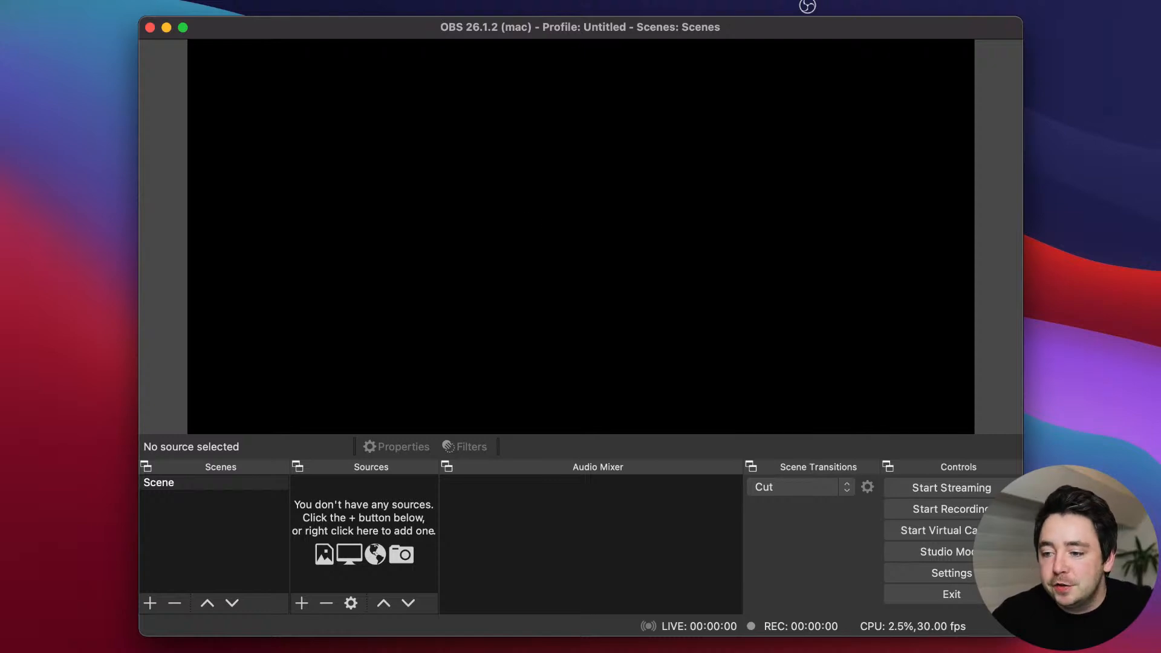
Make the OBS window full screen and open its stream settings.
click(186, 31)
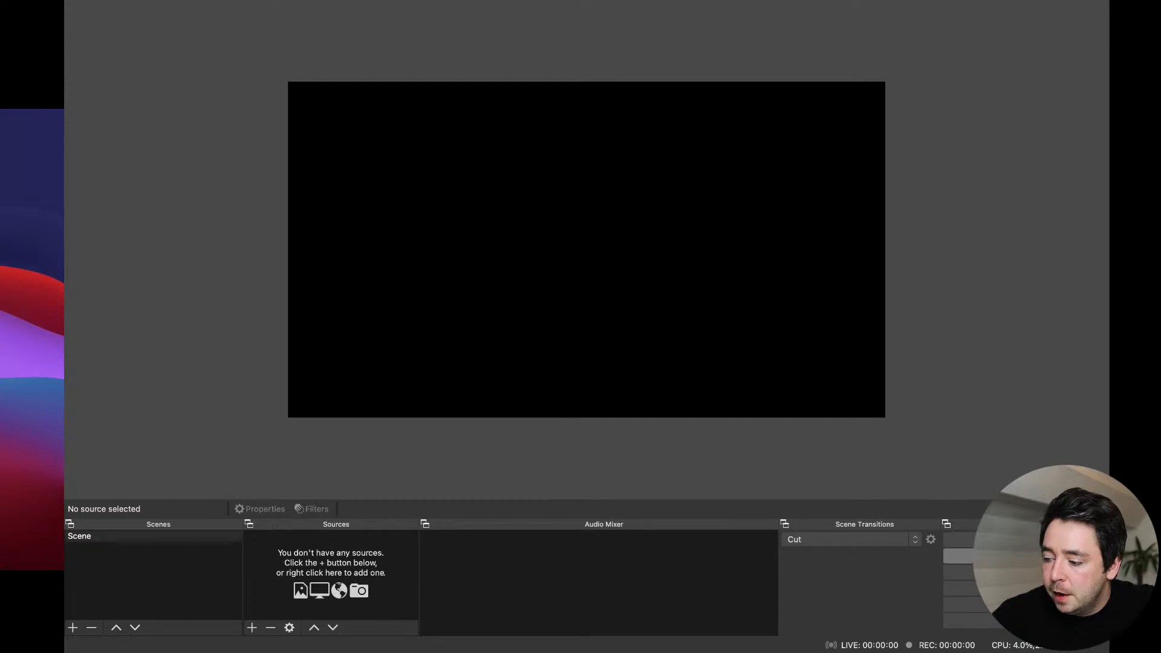
click(967, 605)
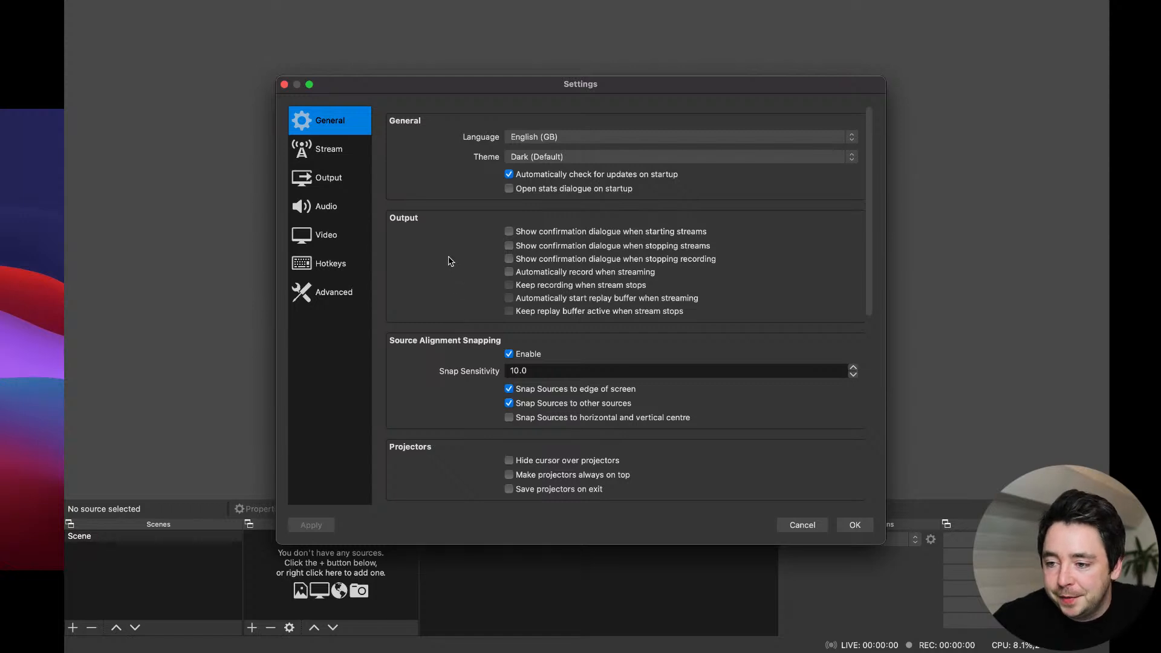
click(326, 158)
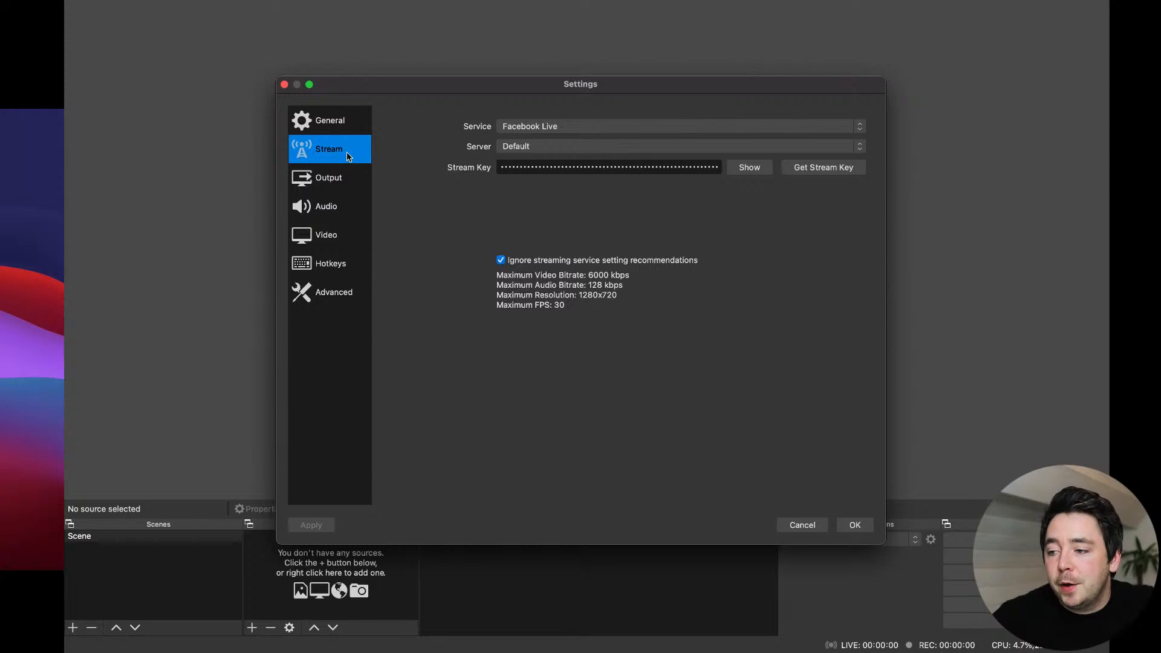
click(657, 130)
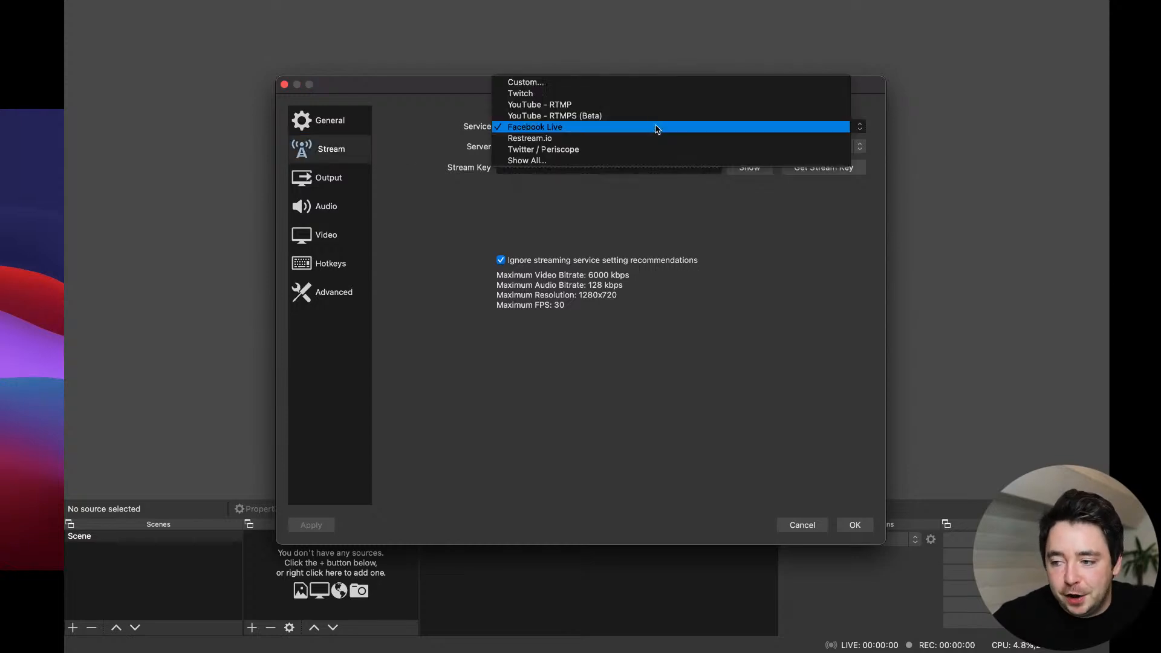
click(755, 232)
click(647, 127)
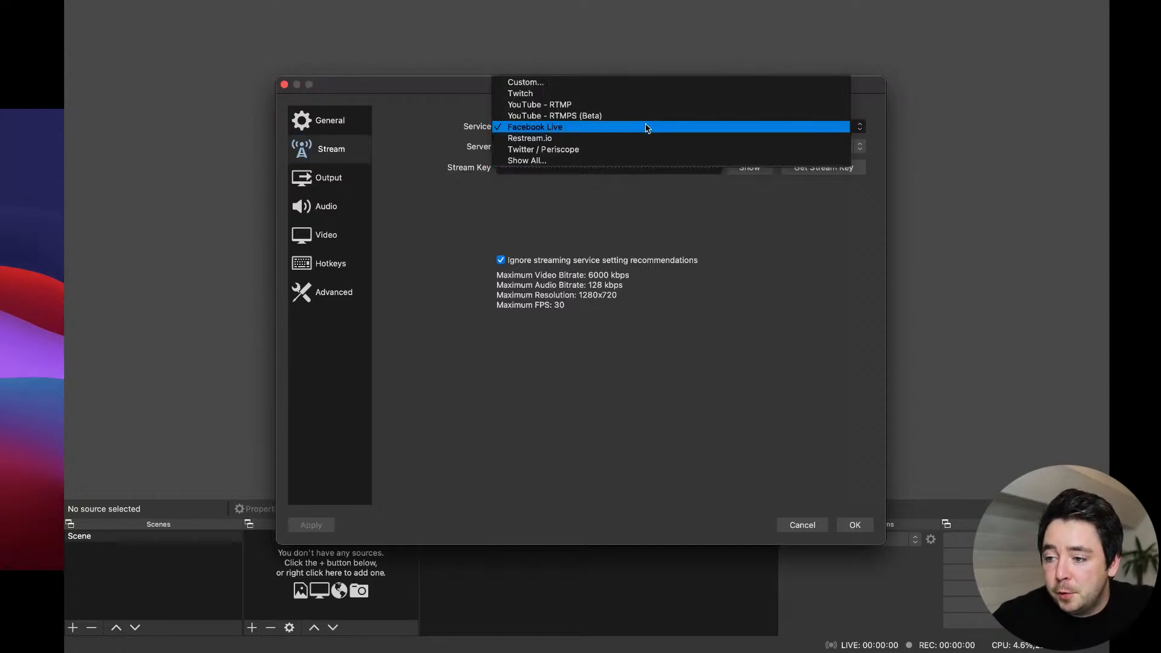
click(606, 83)
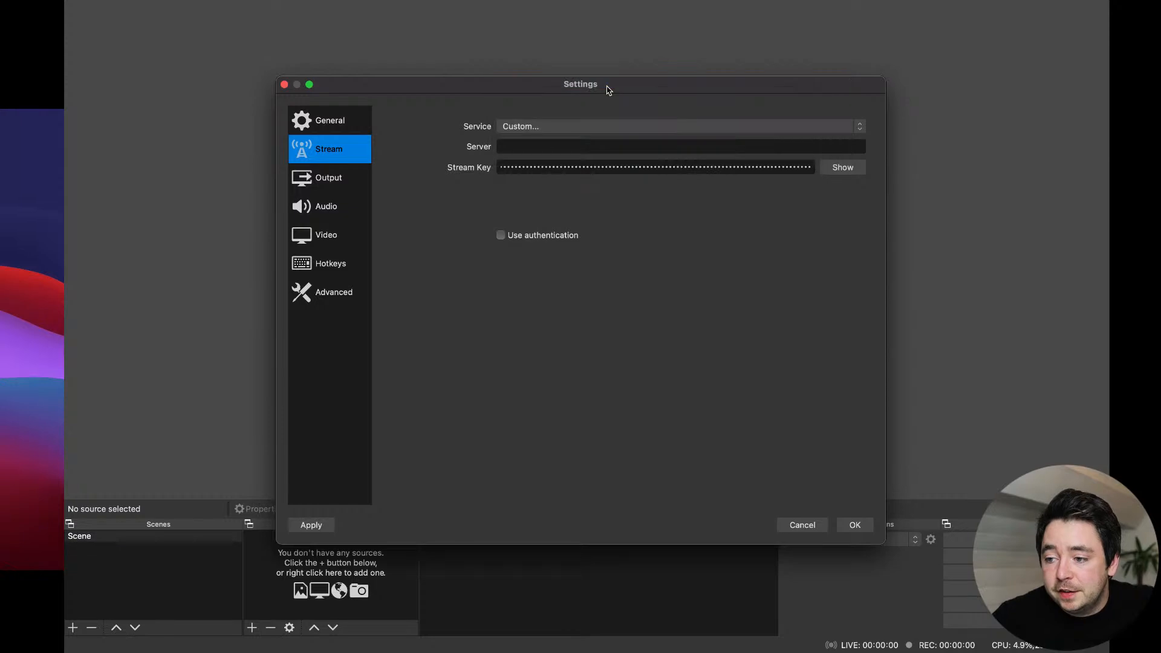
click(510, 151)
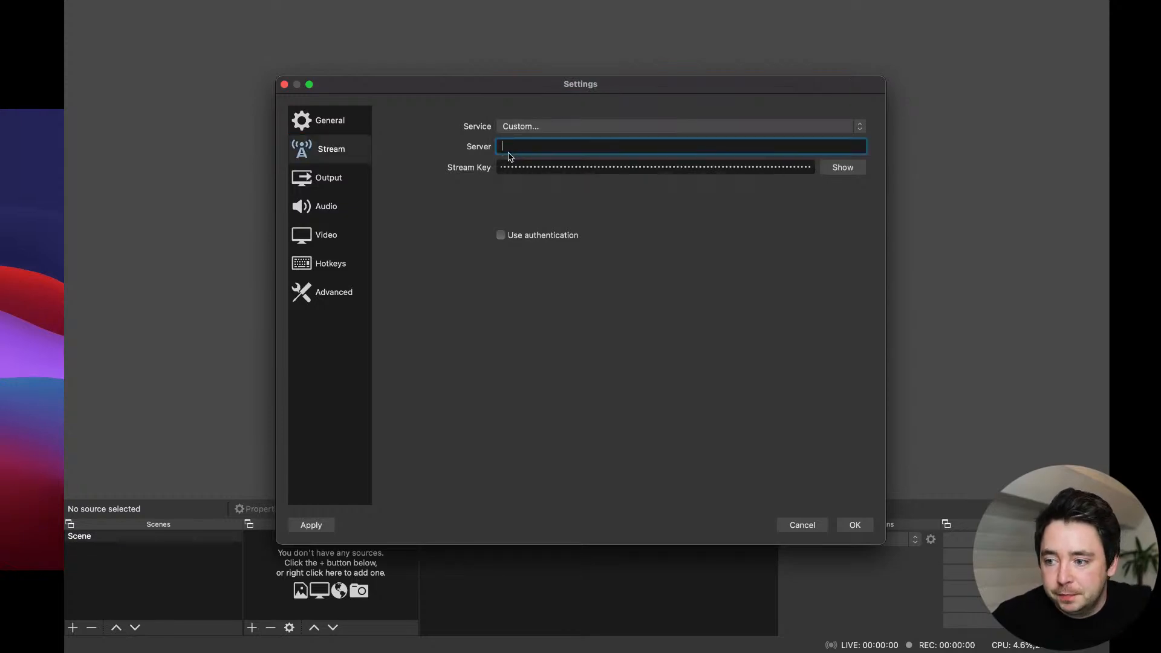
click(516, 127)
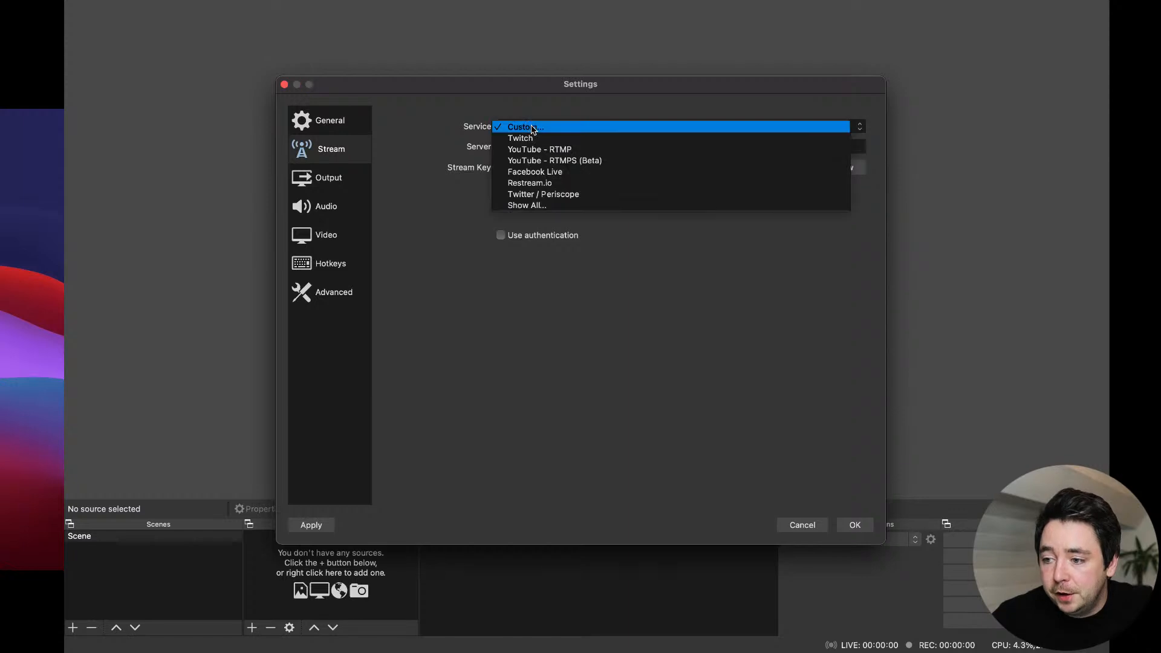
click(557, 173)
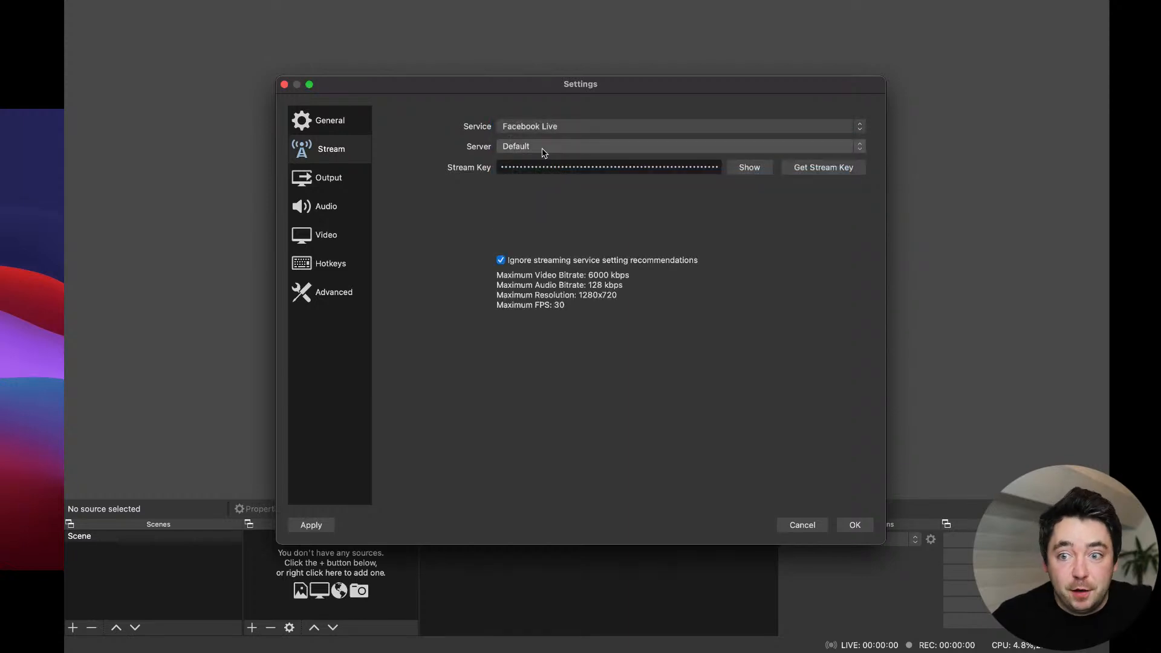
Replace the Facebook Live stream key with the copied one and save the settings.
click(638, 167)
double_click(638, 168)
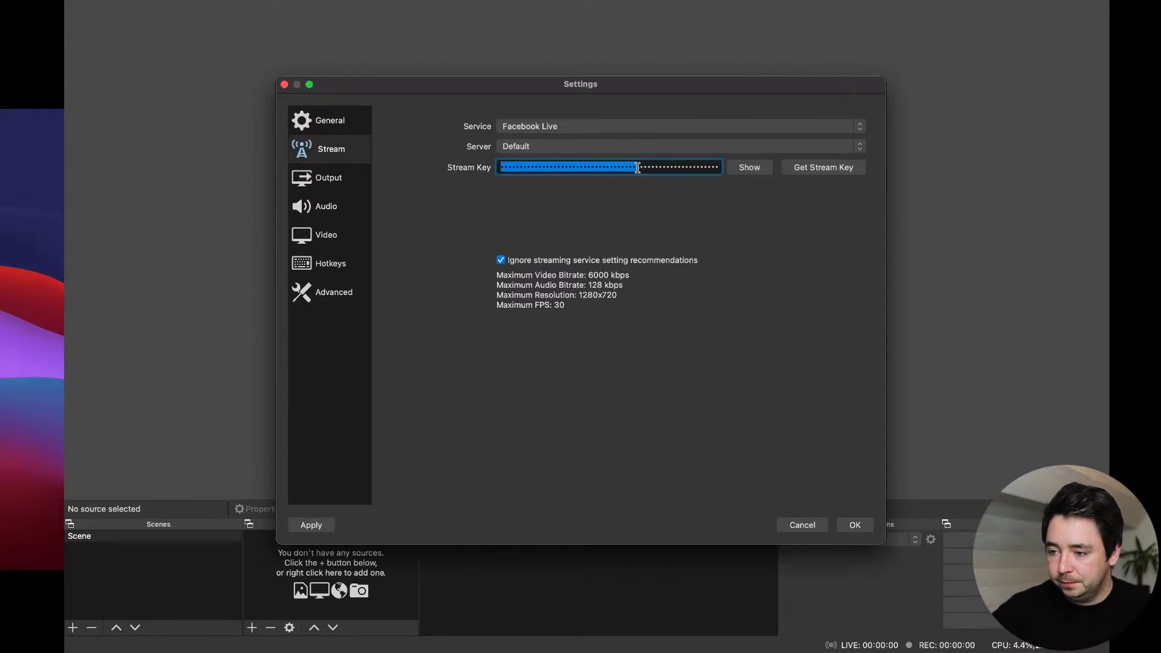
key(super+a)
key(super+v)
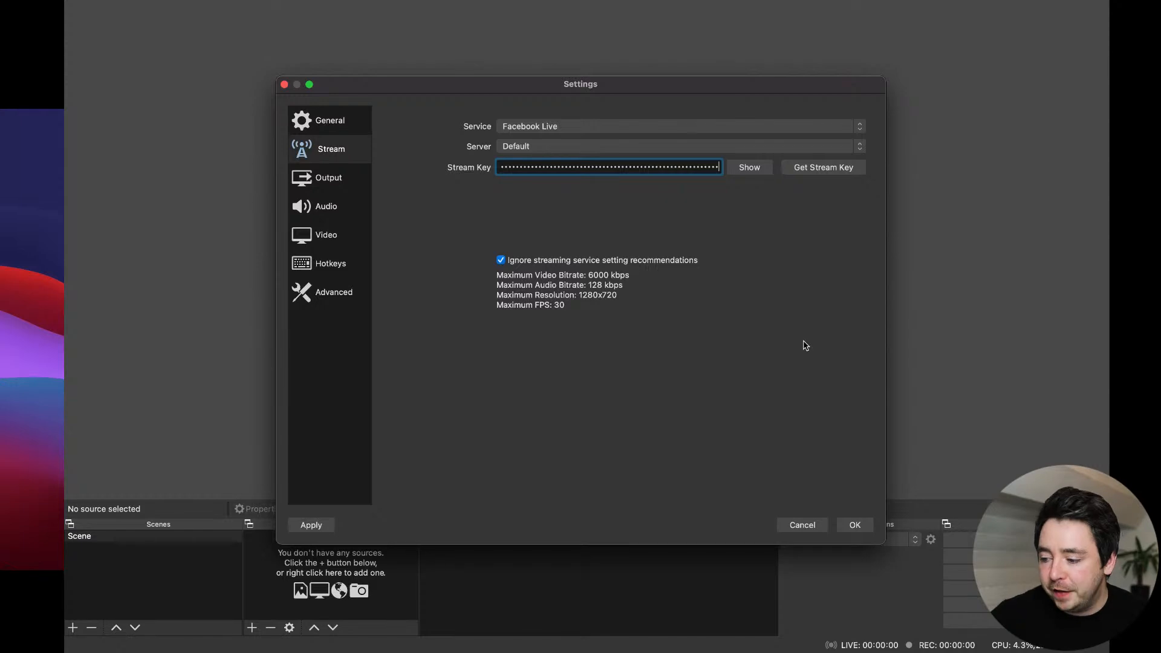
click(854, 527)
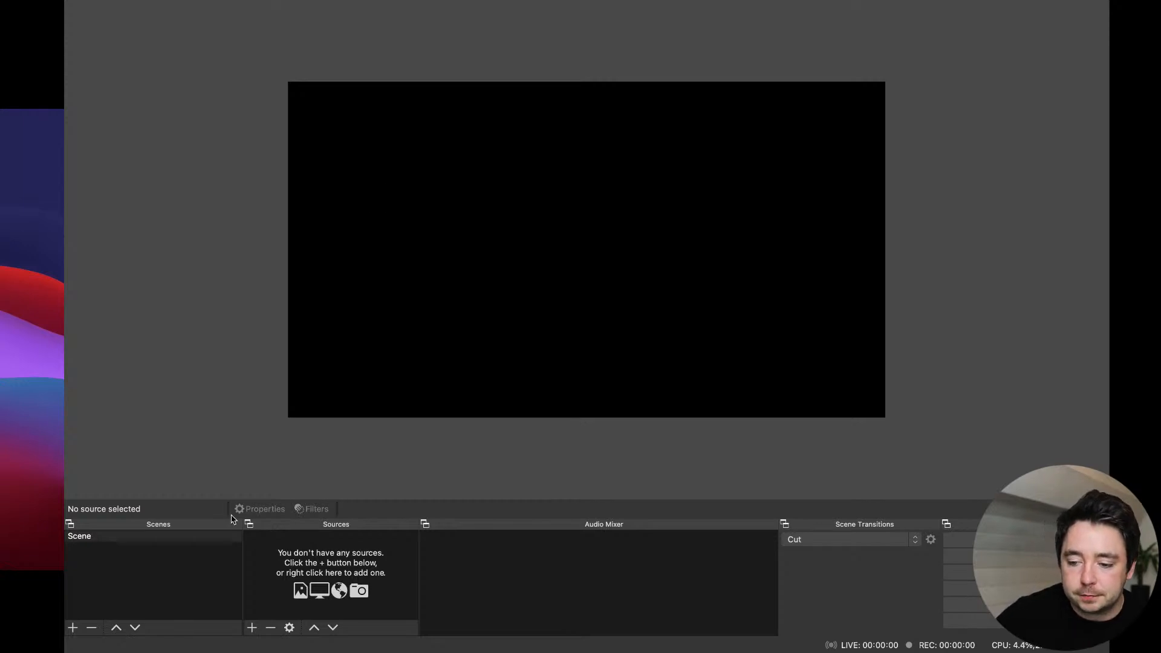
Add a new Video Capture Device source named Webcam to the existing scene.
click(129, 541)
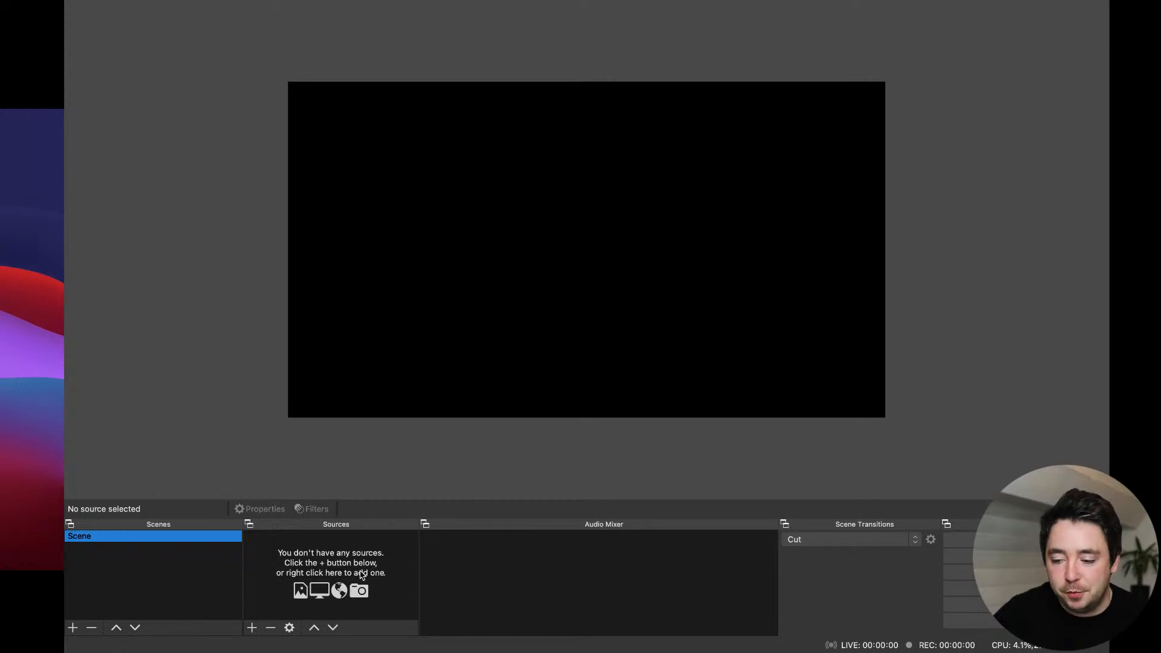
click(252, 629)
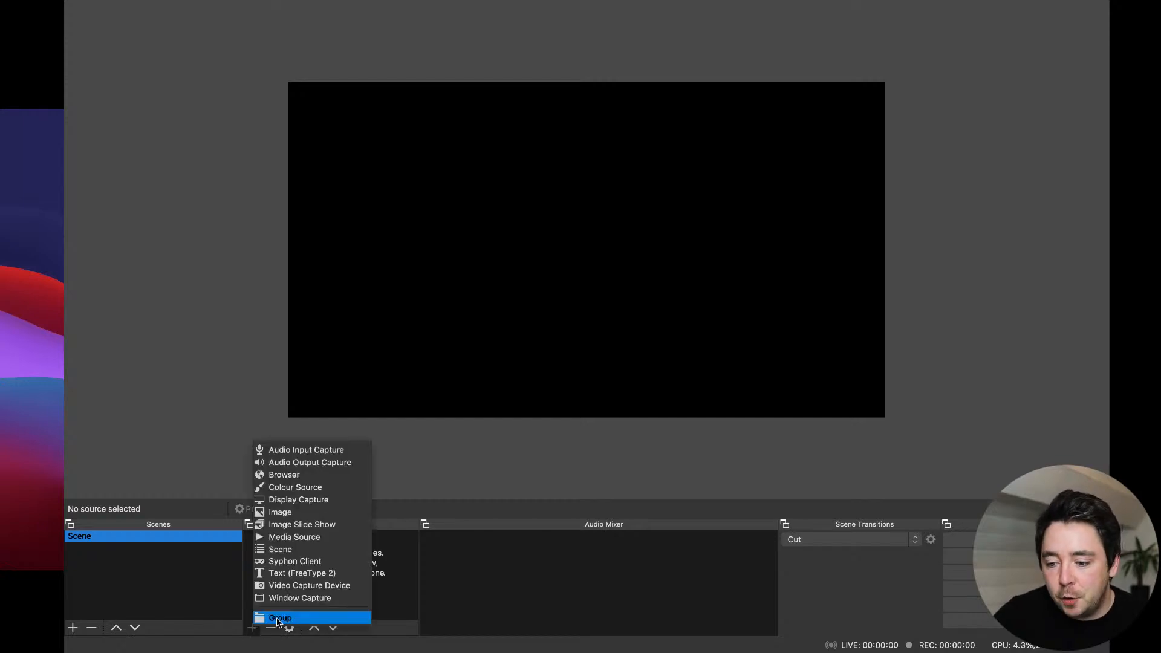
click(333, 586)
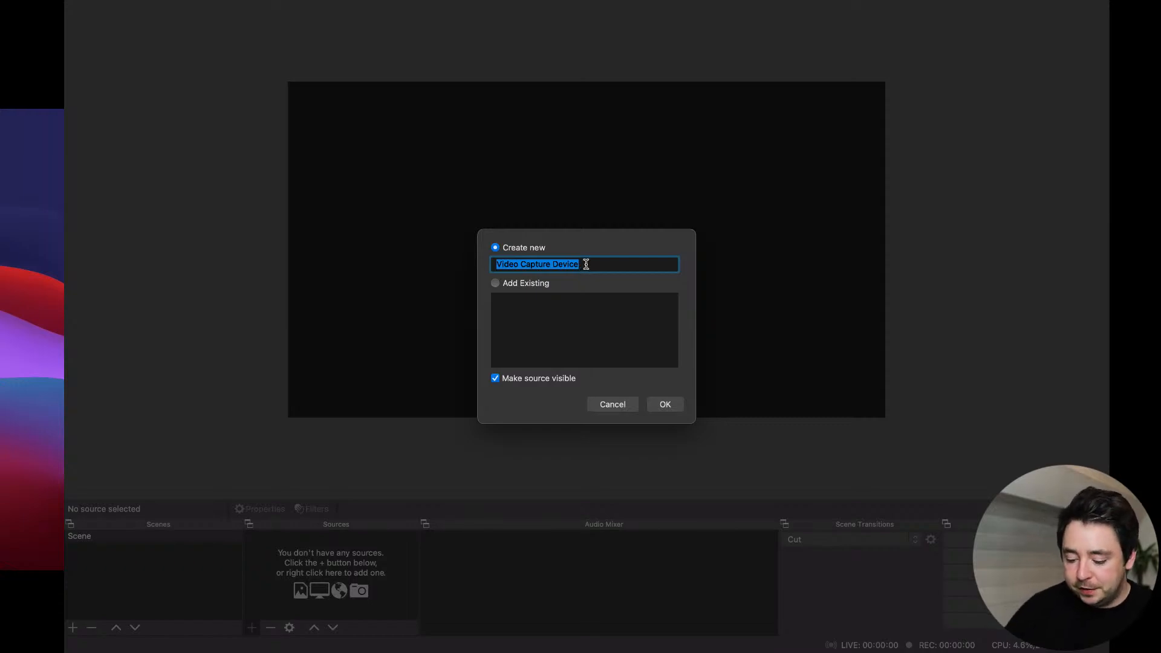
text(Webcam)
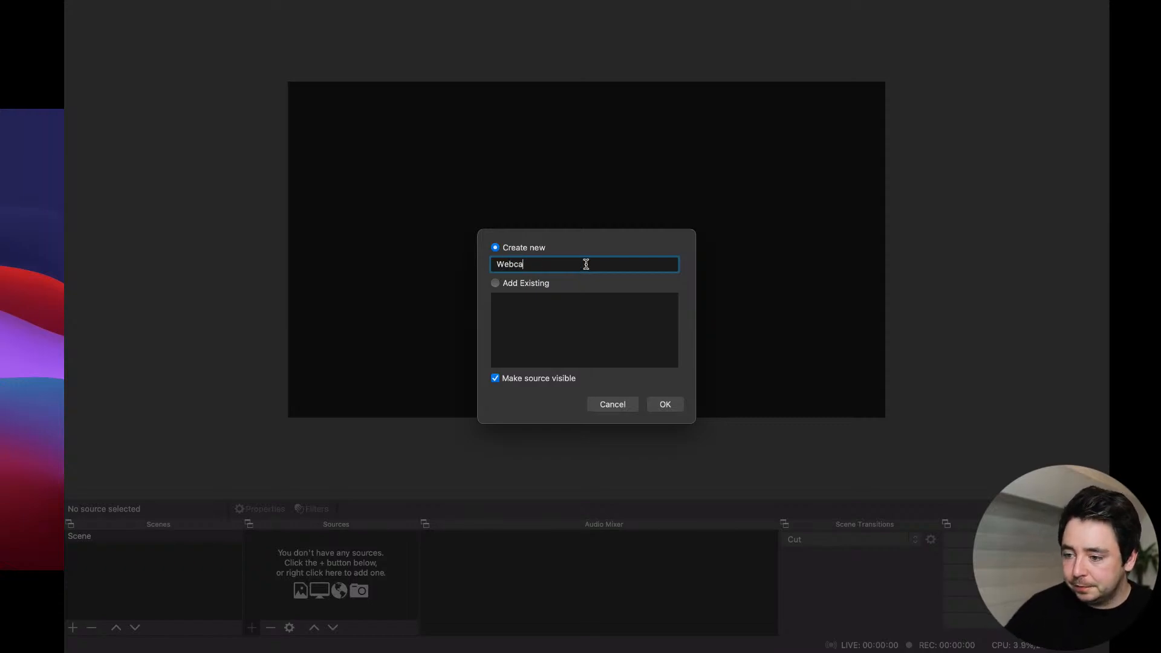
click(664, 405)
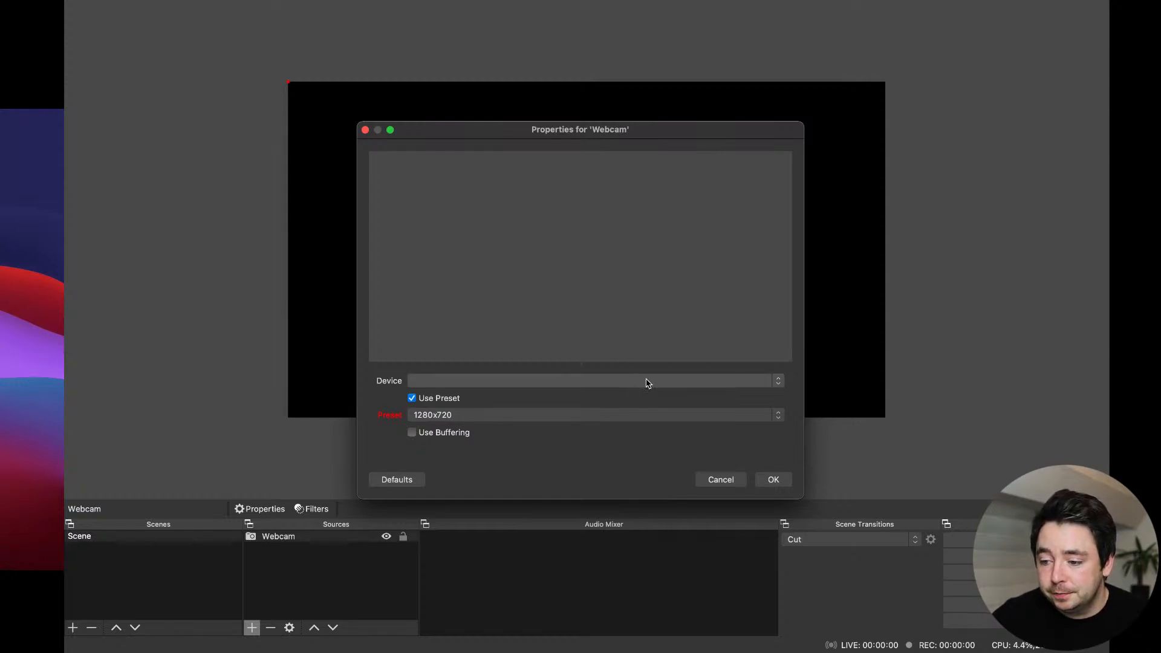
Set the Webcam source's device to FaceTime HD Camera (Built-in) and confirm its properties.
click(646, 381)
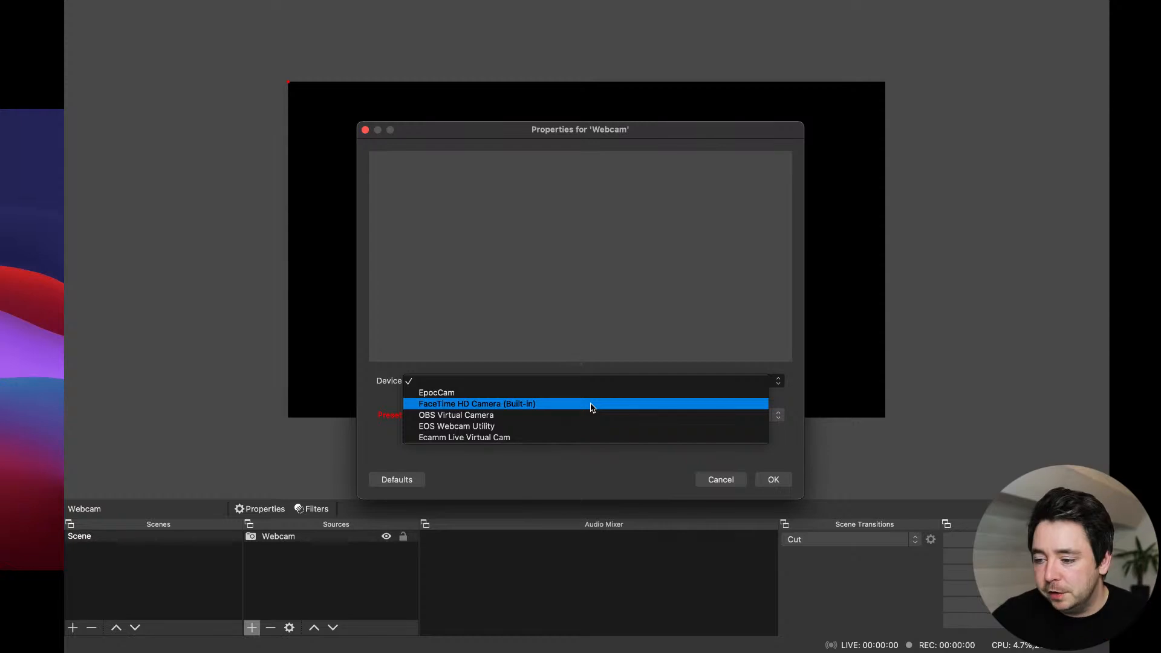
click(592, 404)
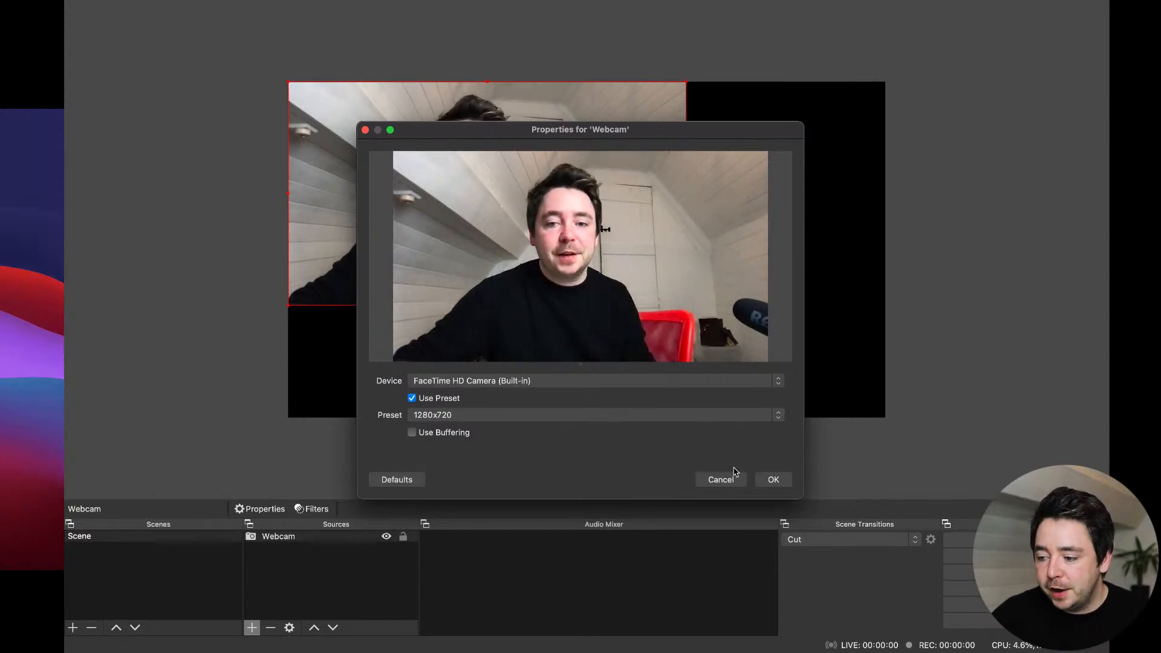
click(773, 481)
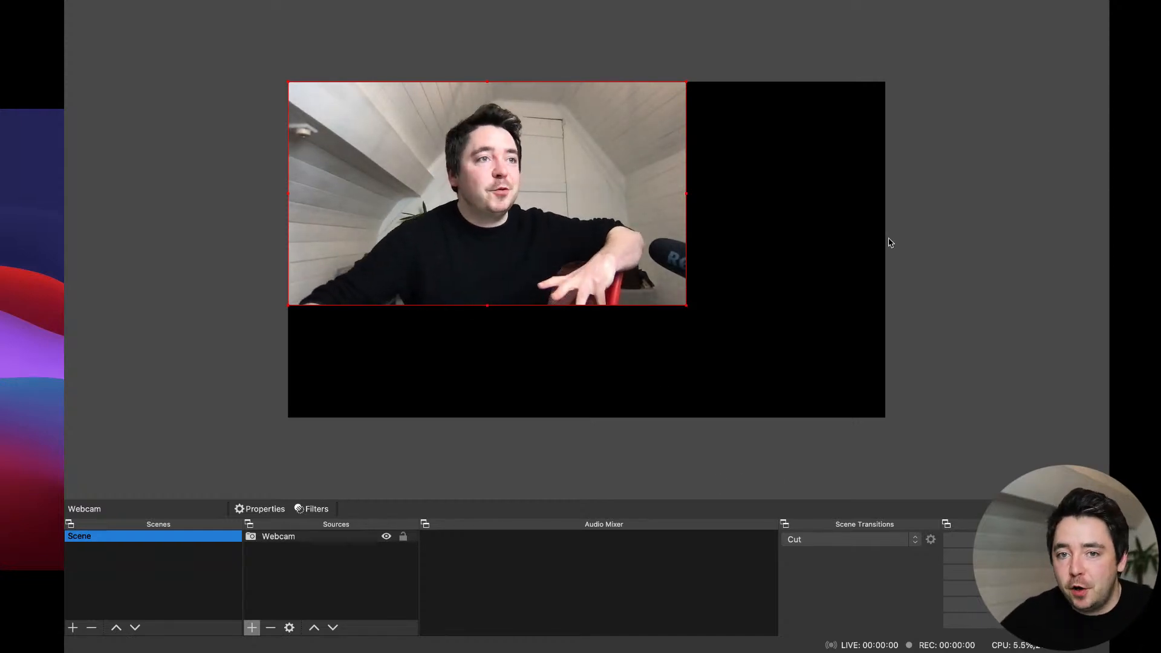
click(968, 259)
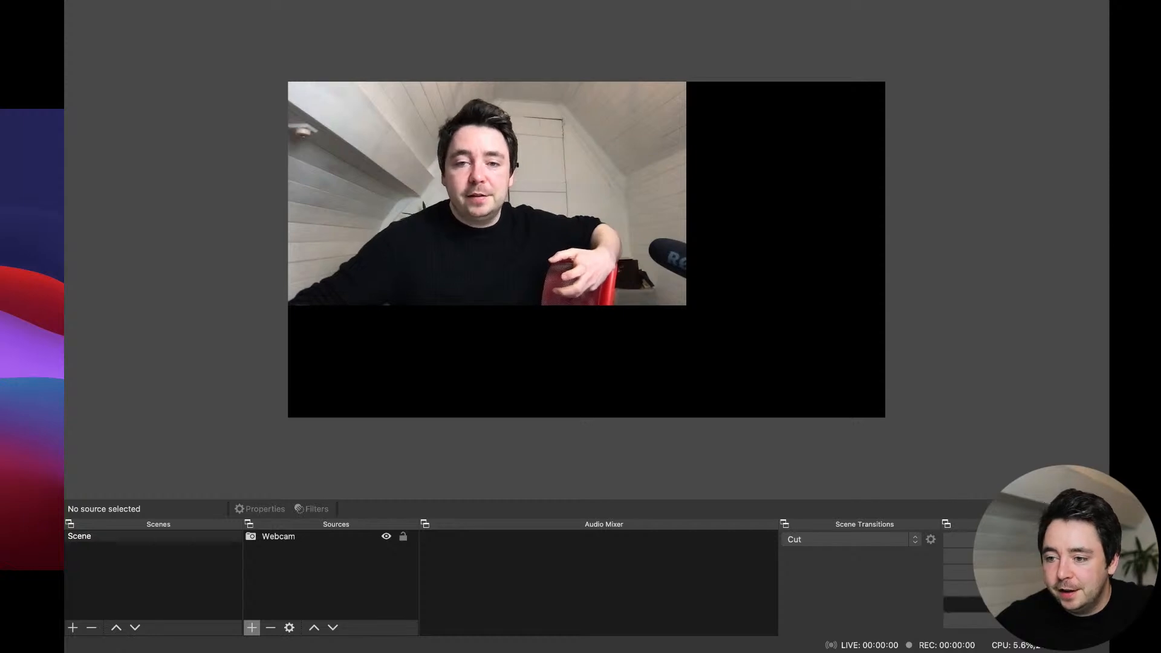
Review the stream, output and video settings, including bitrate and canvas resolution, and close them without changes.
key(super+comma)
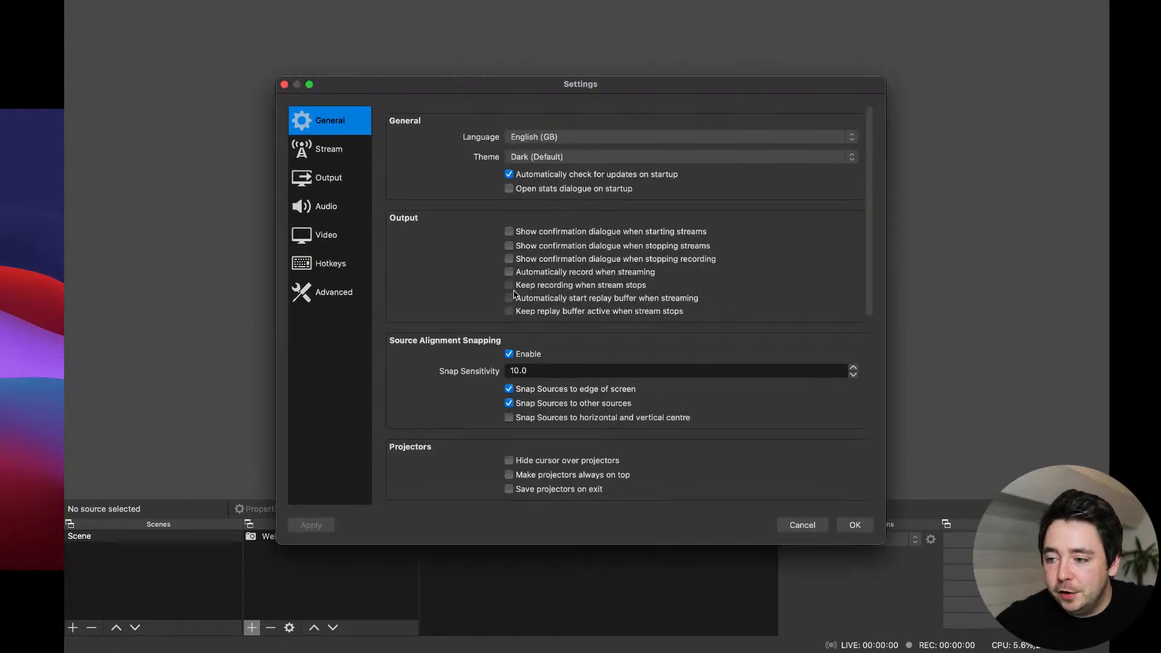
click(342, 156)
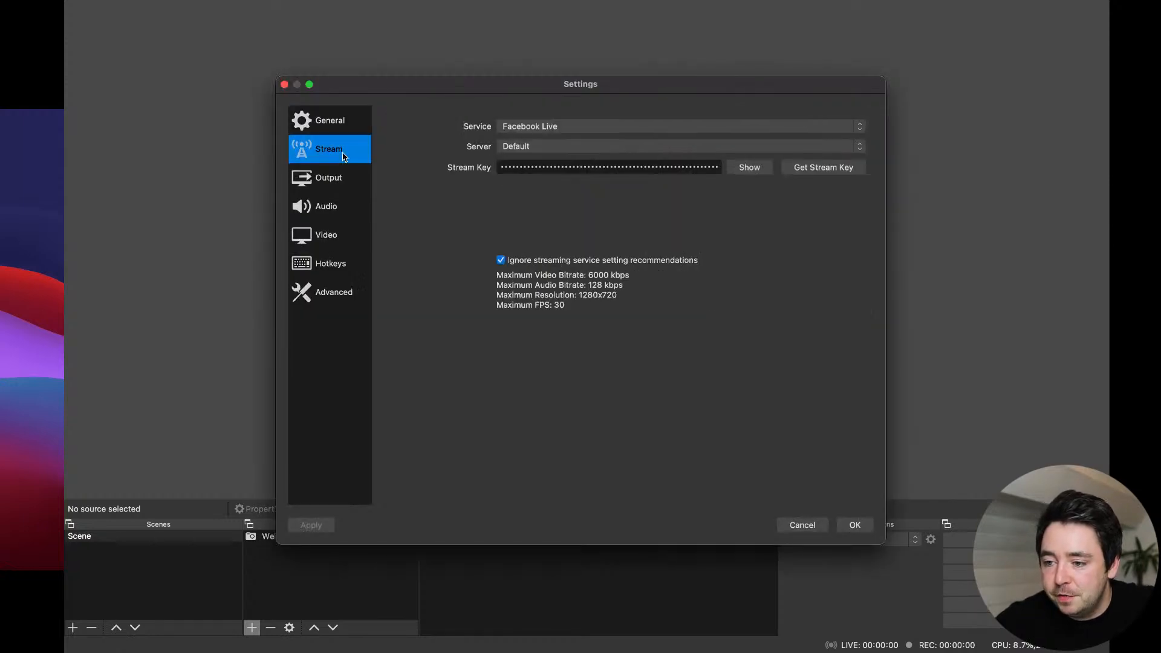
click(332, 188)
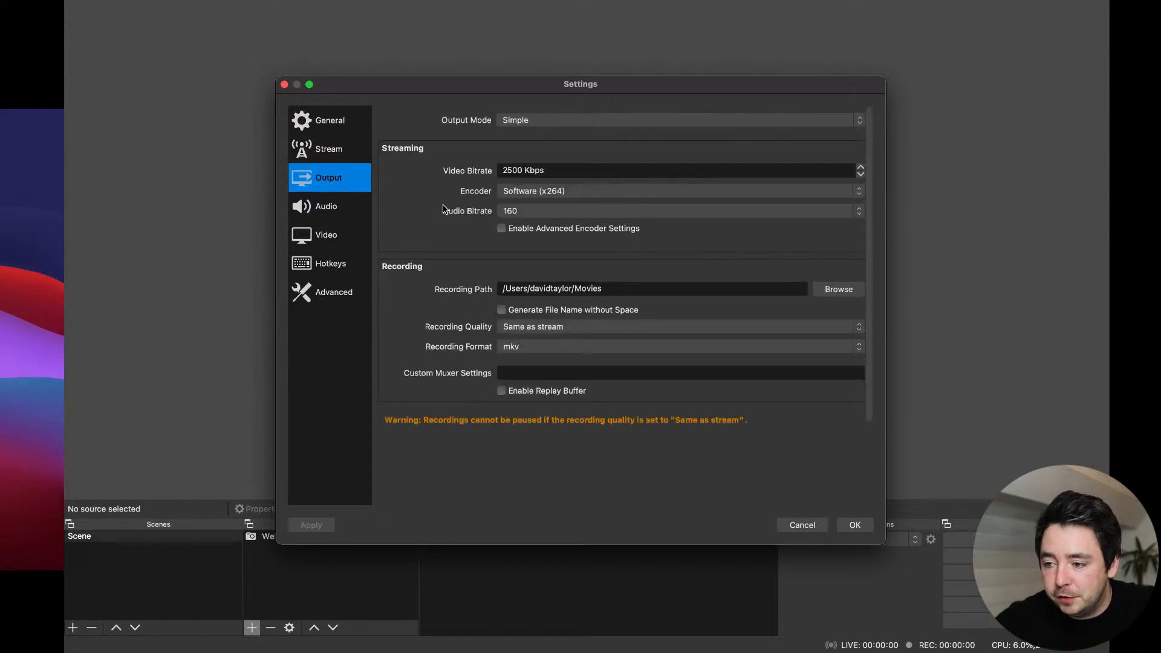
scroll(418, 217, down, 3)
scroll(409, 218, up, 3)
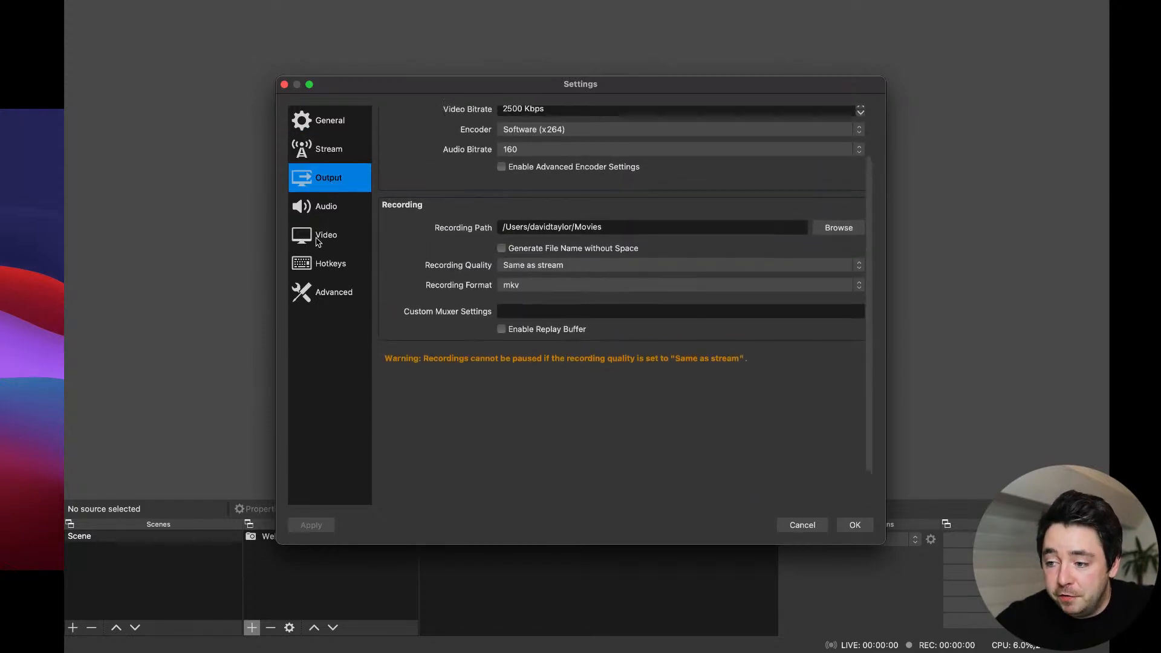
click(317, 241)
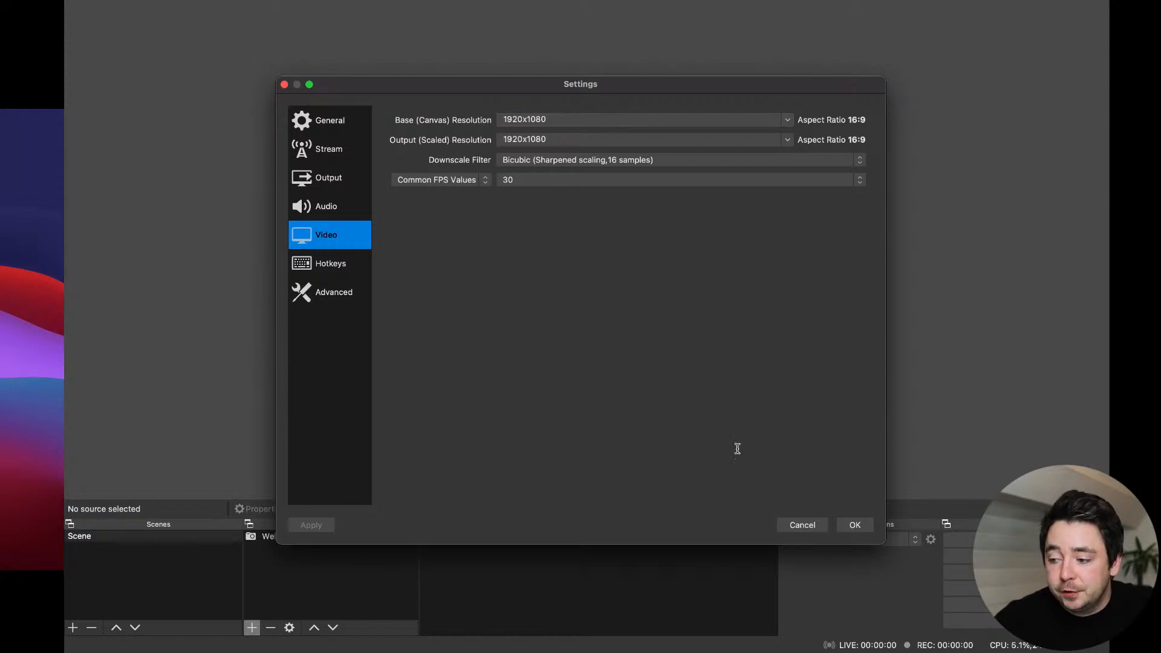
click(798, 525)
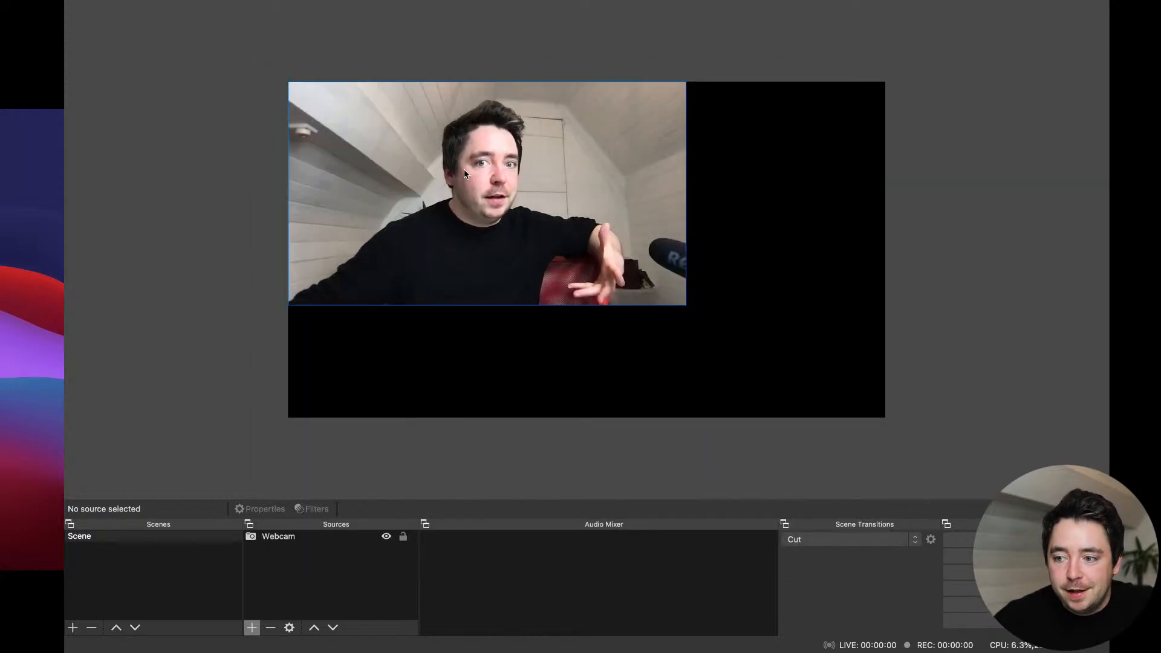
Move the Webcam source toward the middle of the canvas and scale it down slightly.
click(462, 167)
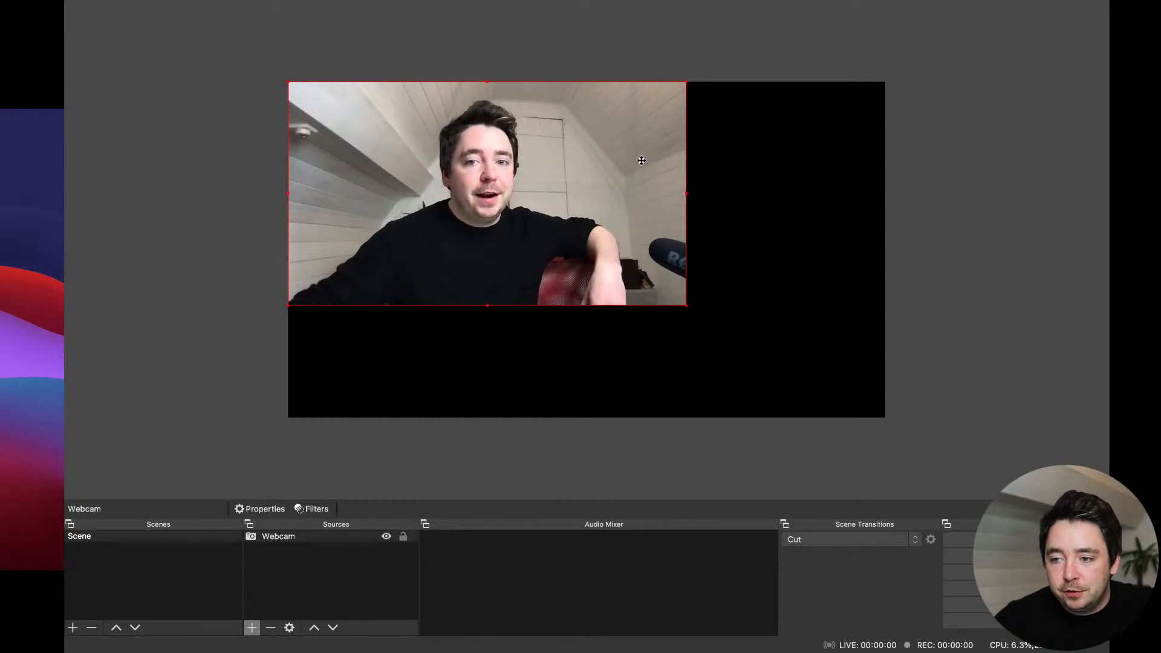
drag(331, 159, 432, 200)
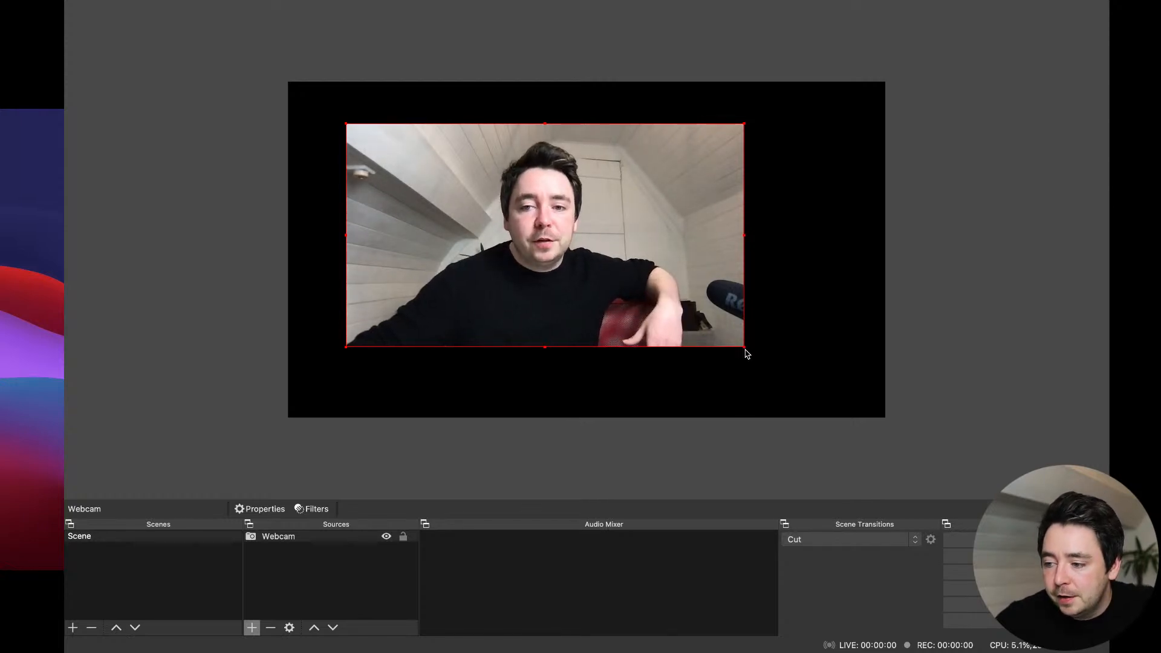
drag(737, 349, 706, 313)
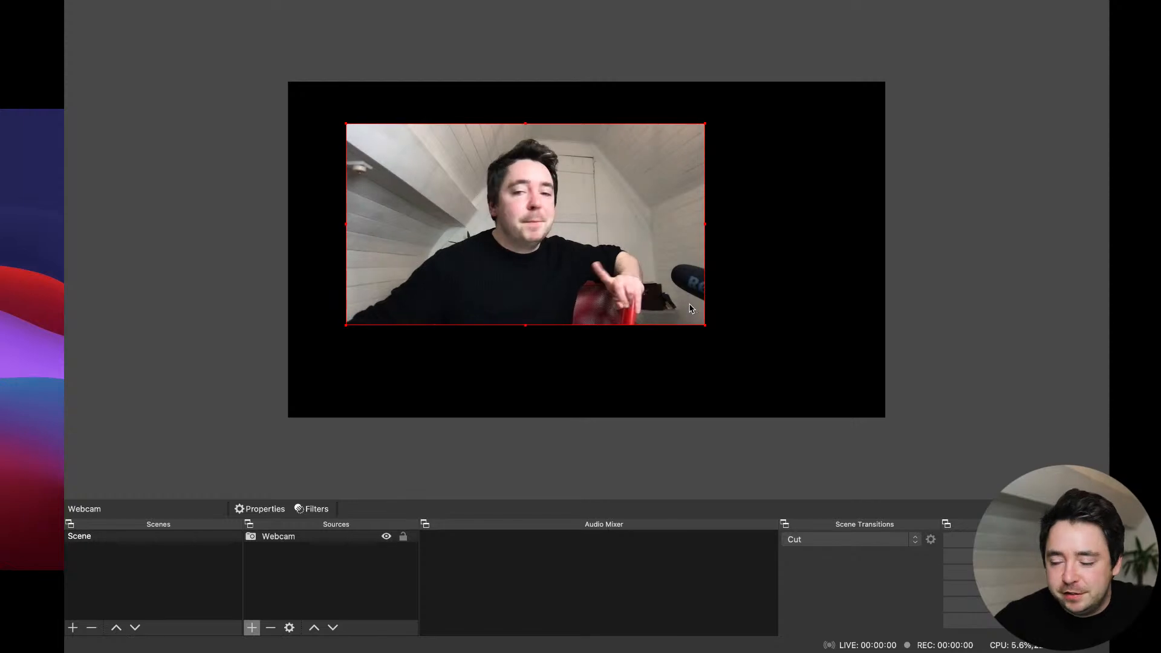
Apply the Fit to screen transform to the Webcam source so it fills the canvas.
right_click(506, 189)
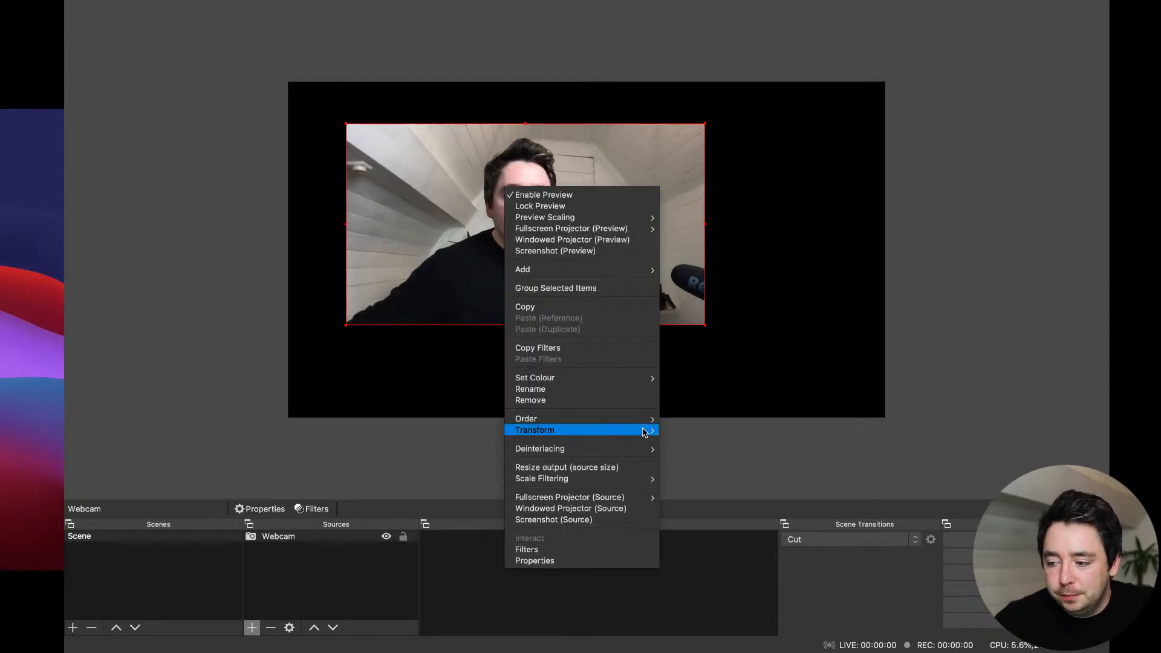
mouse_move(645, 431)
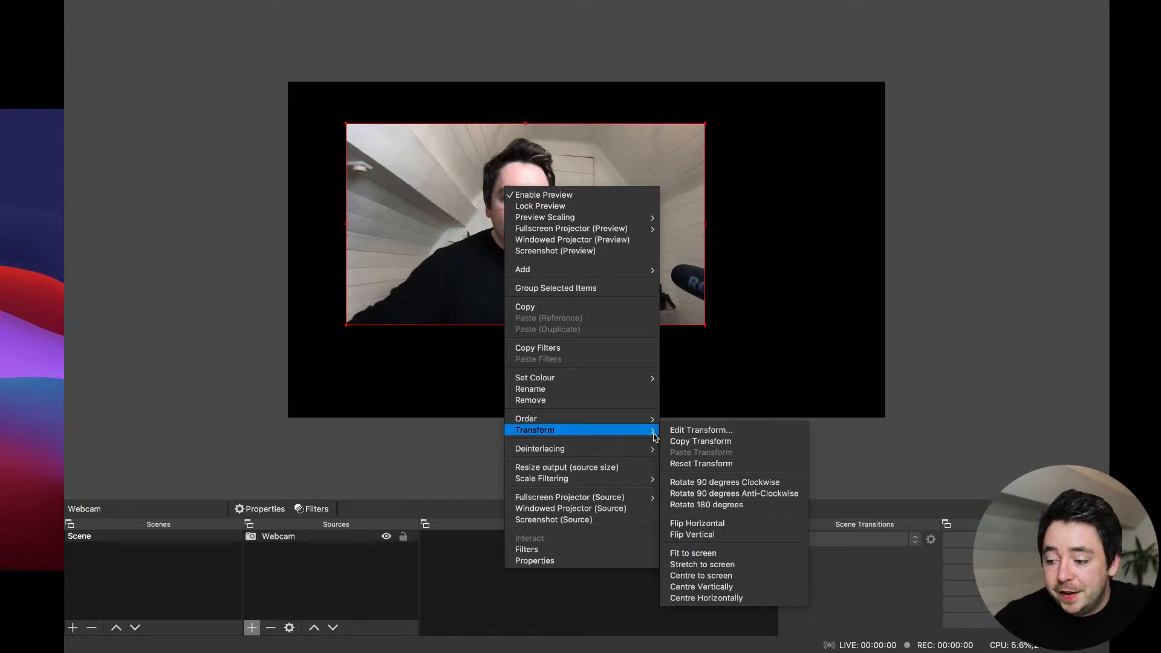
click(709, 555)
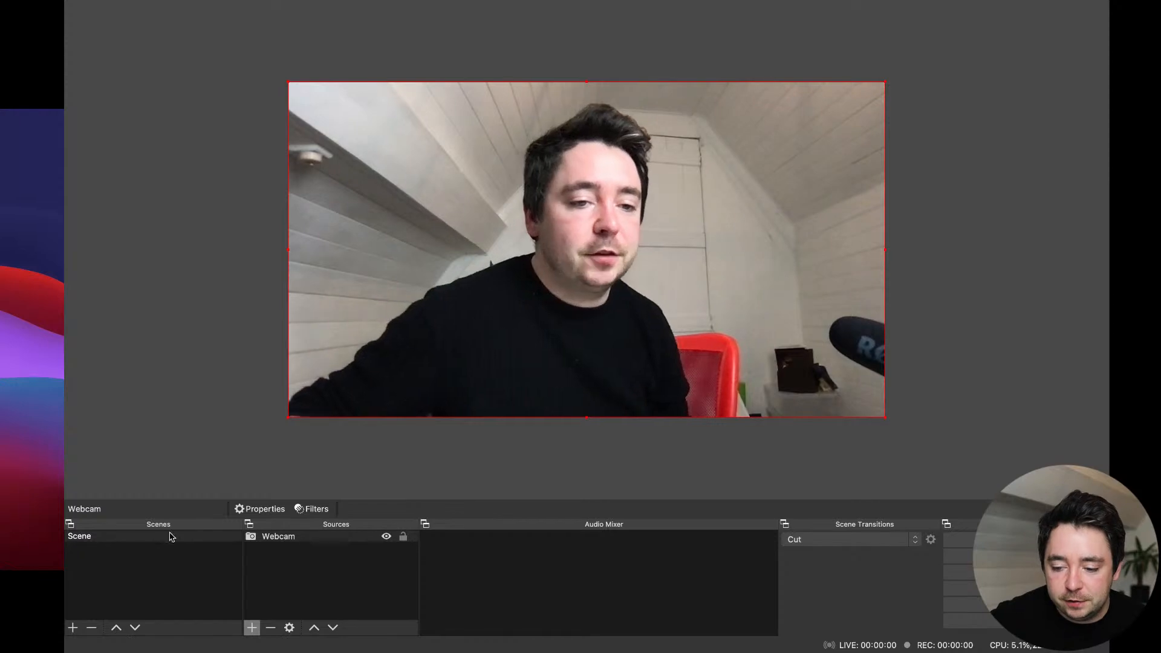
Create a new scene named Keyboard and switch to the first scene and back to Keyboard.
click(72, 628)
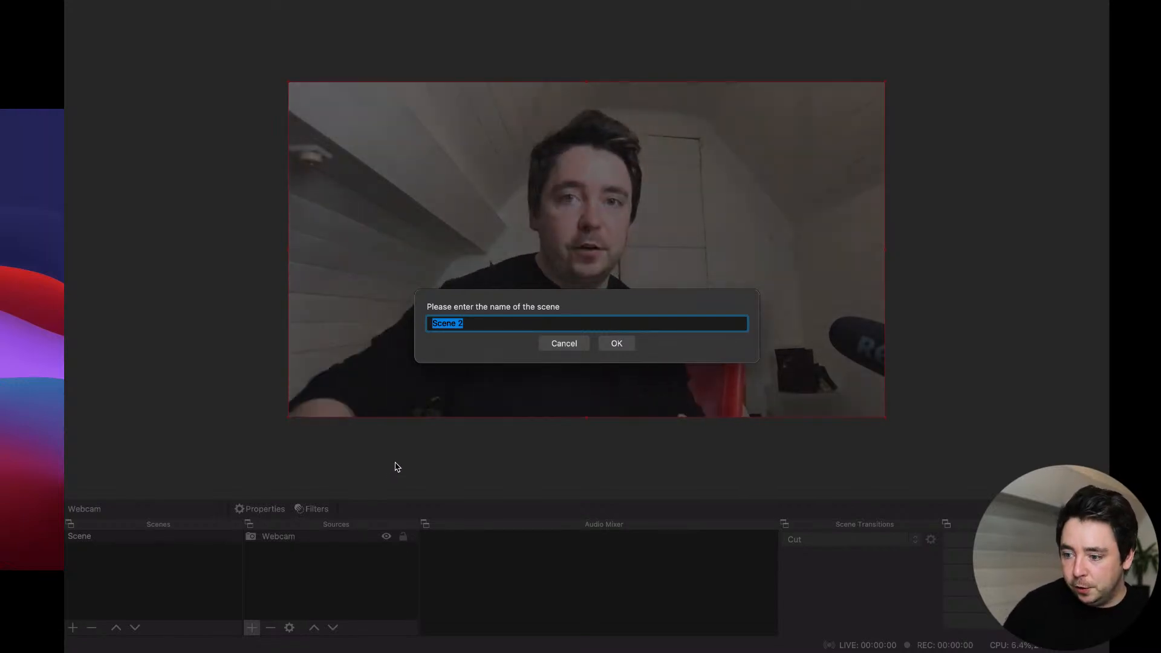
text(Keyboard)
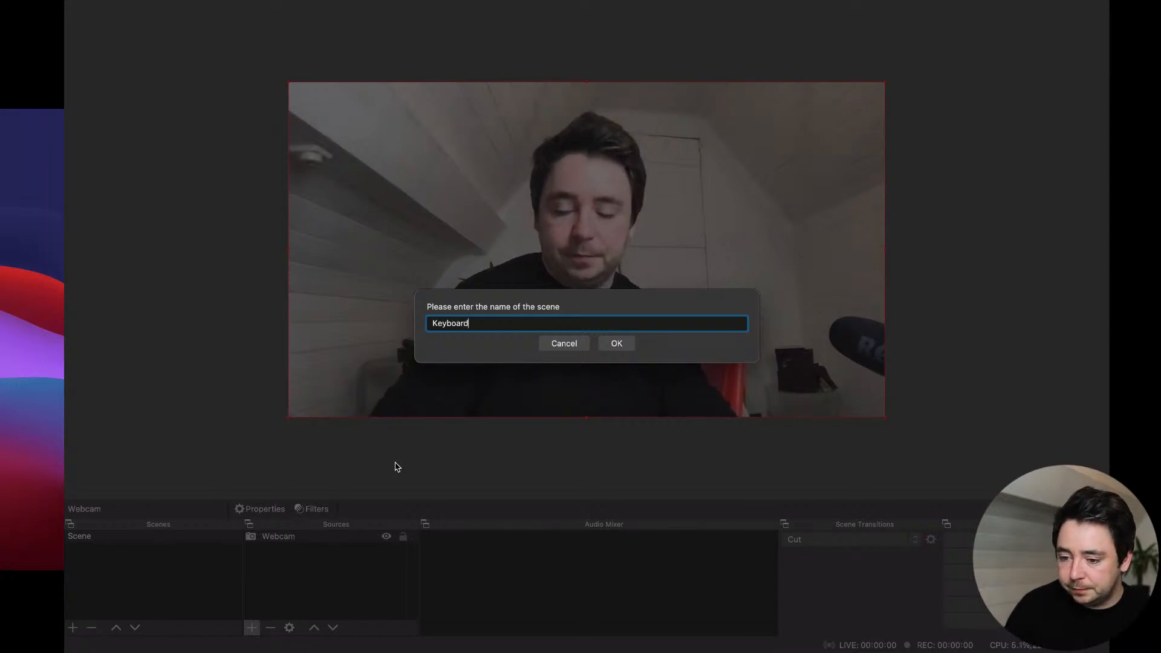
key(Return)
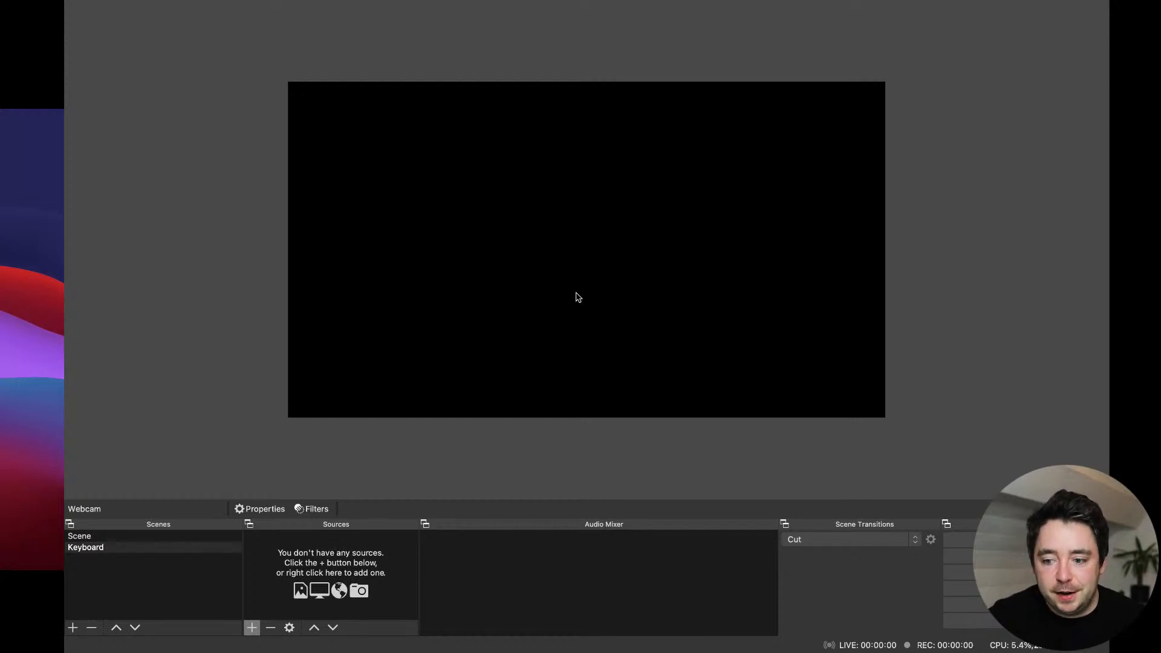
click(162, 539)
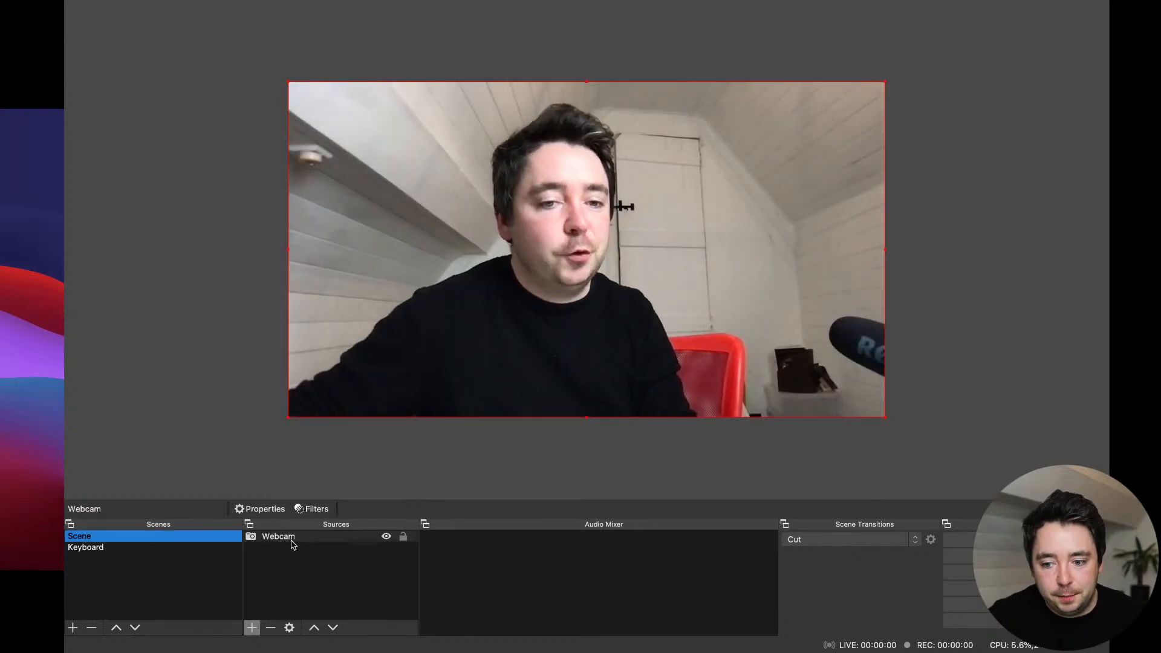
click(103, 550)
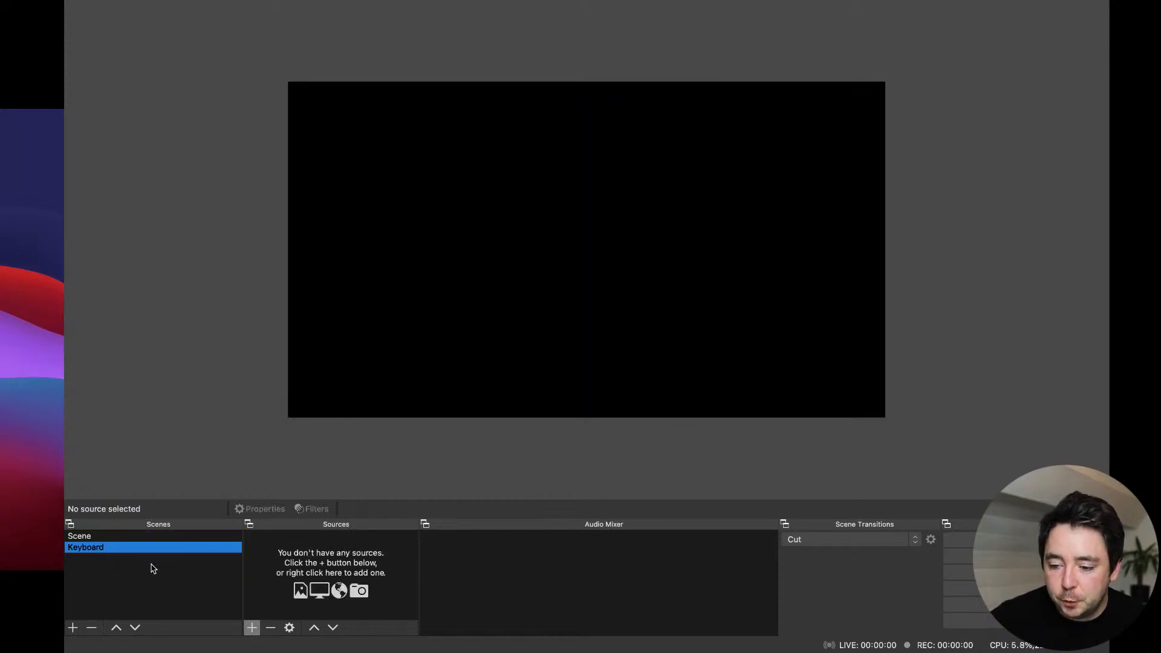
Add a new Video Capture Device source named Keyboard camera to the Keyboard scene.
click(252, 629)
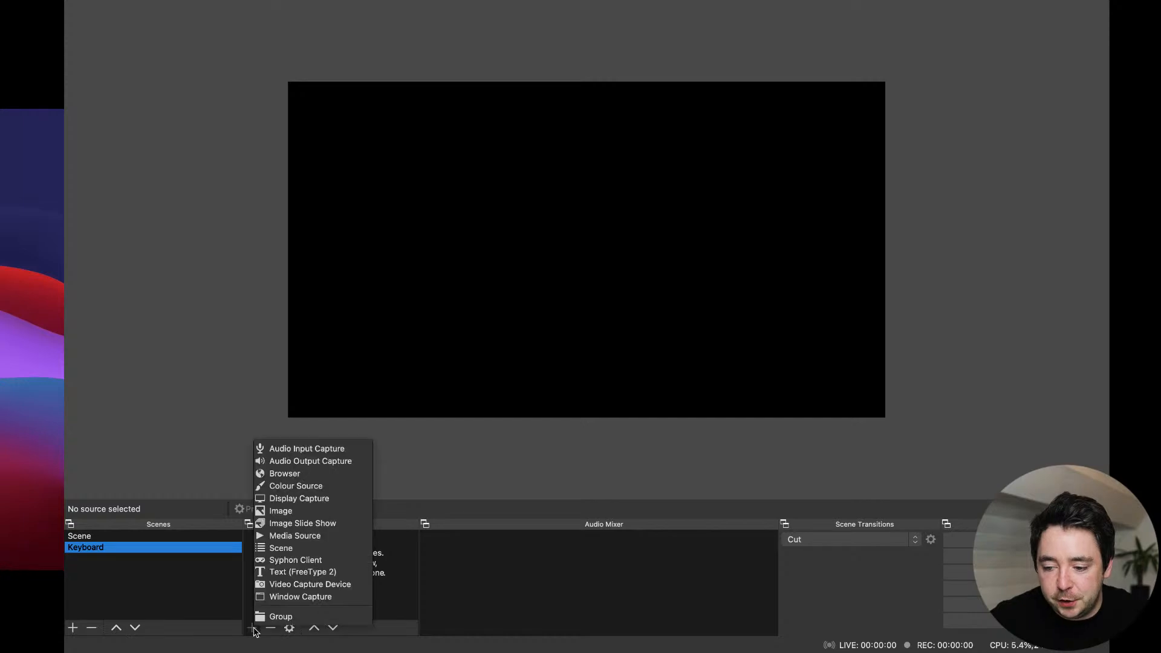
click(324, 586)
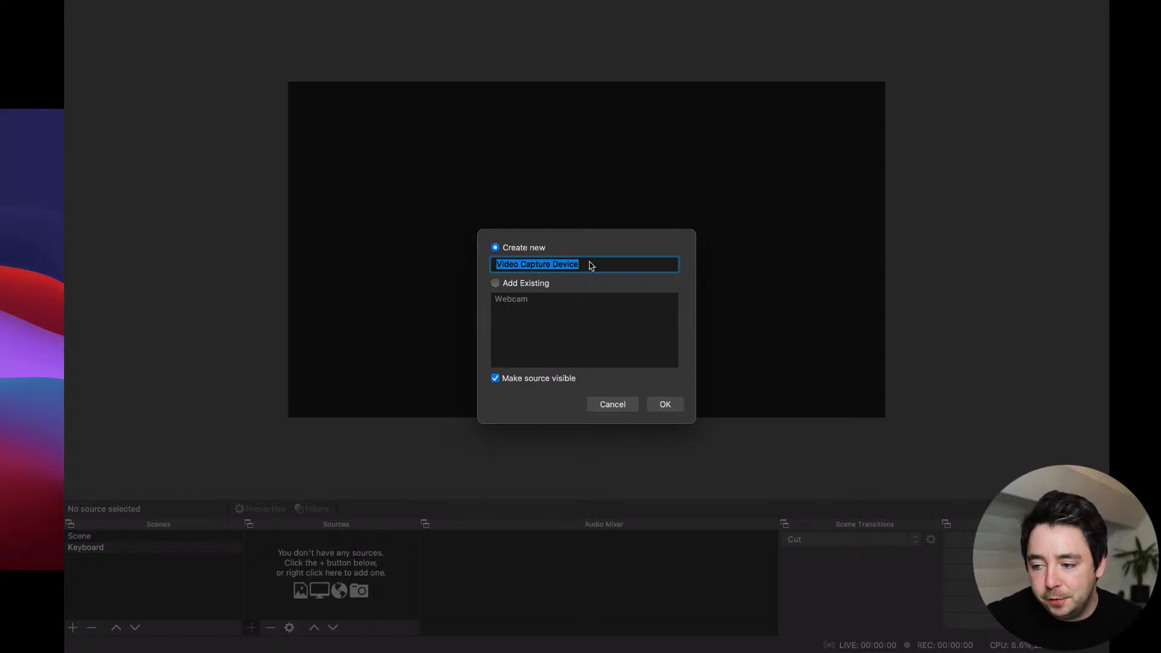
click(503, 286)
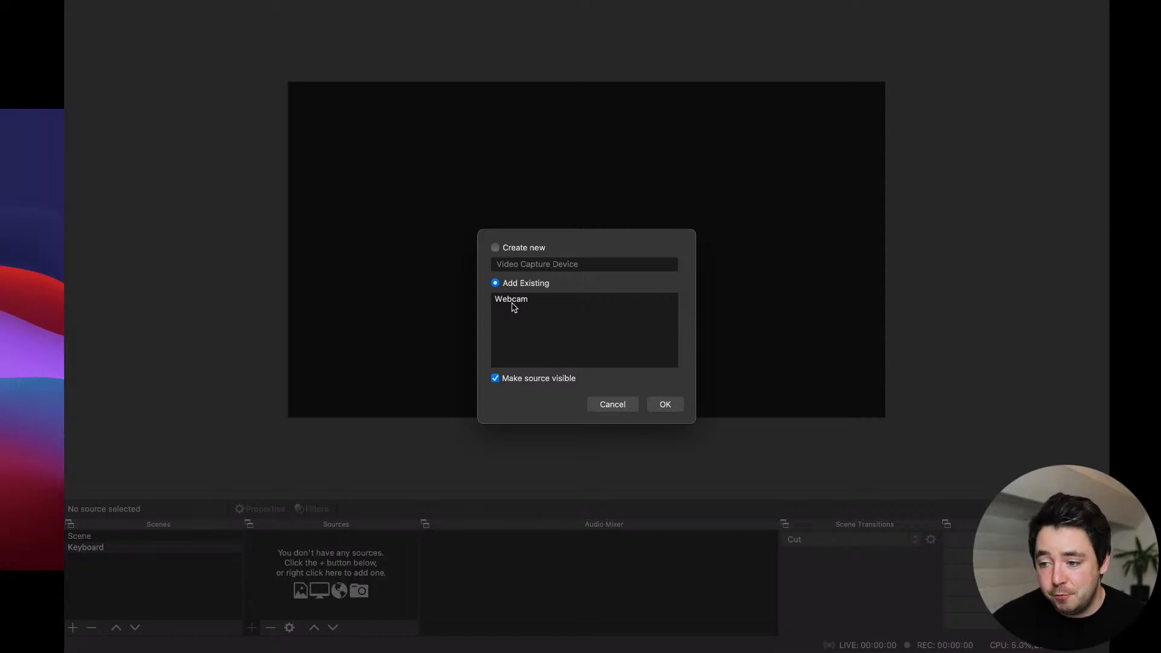
click(496, 248)
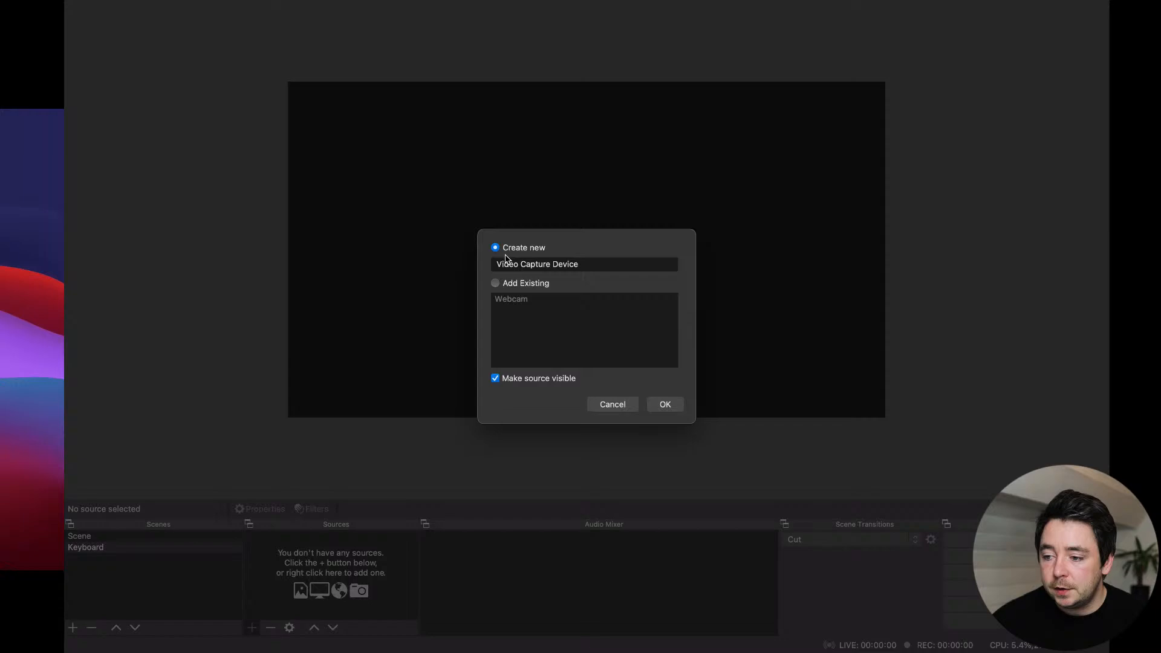
triple_click(579, 268)
text(Key)
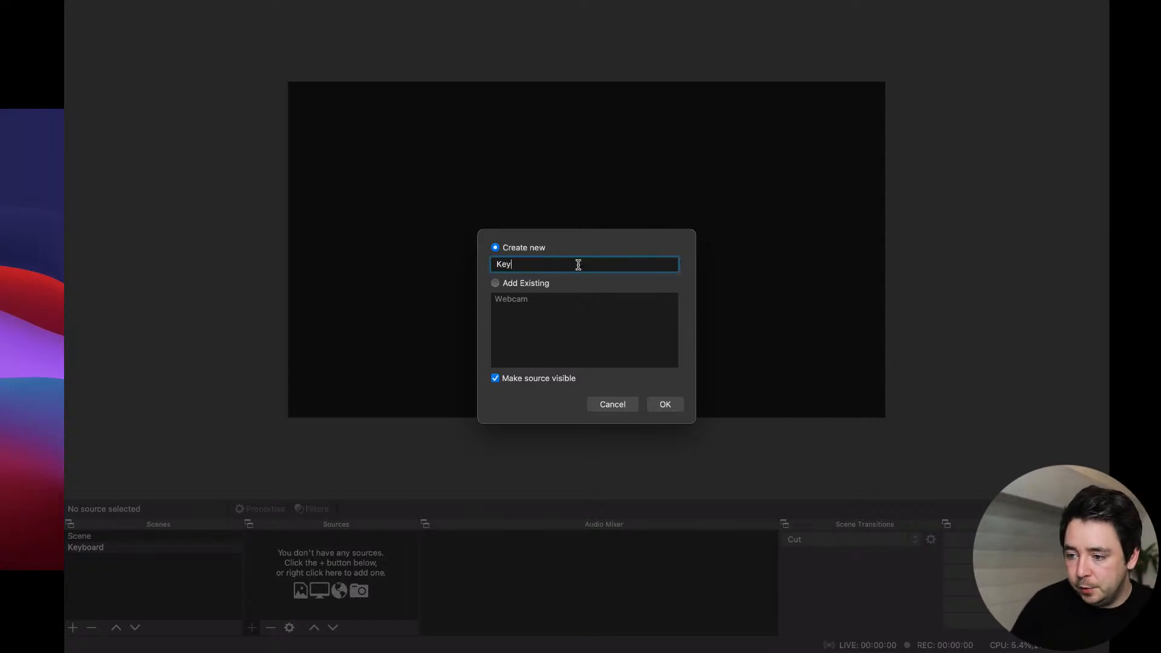
text(board camera)
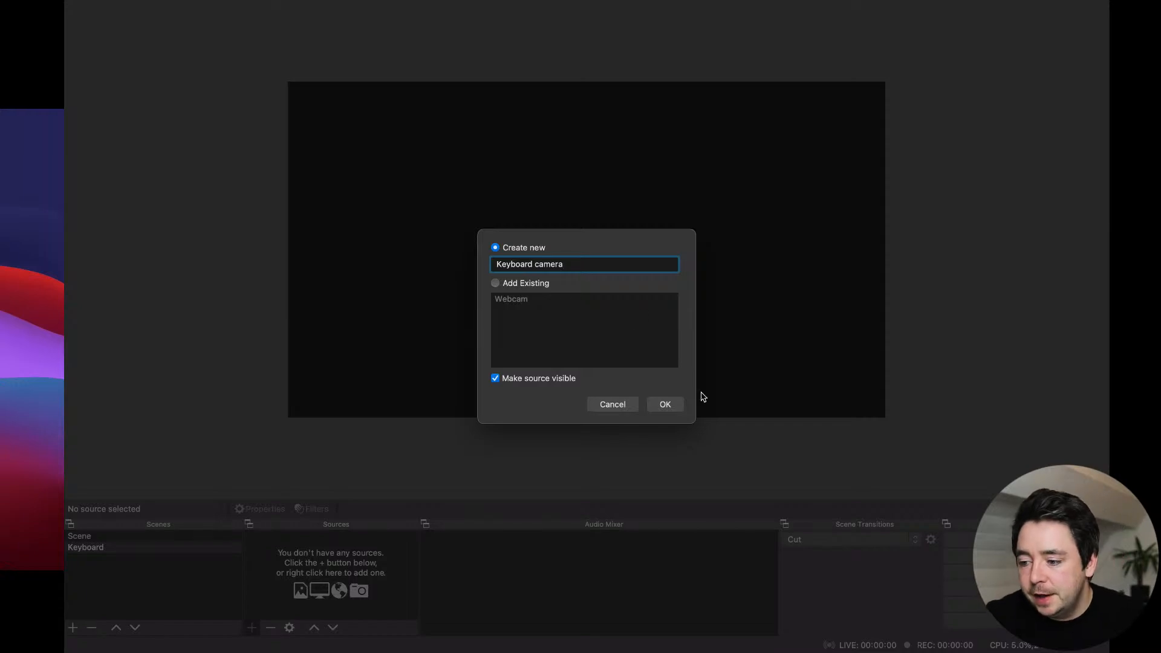
click(668, 404)
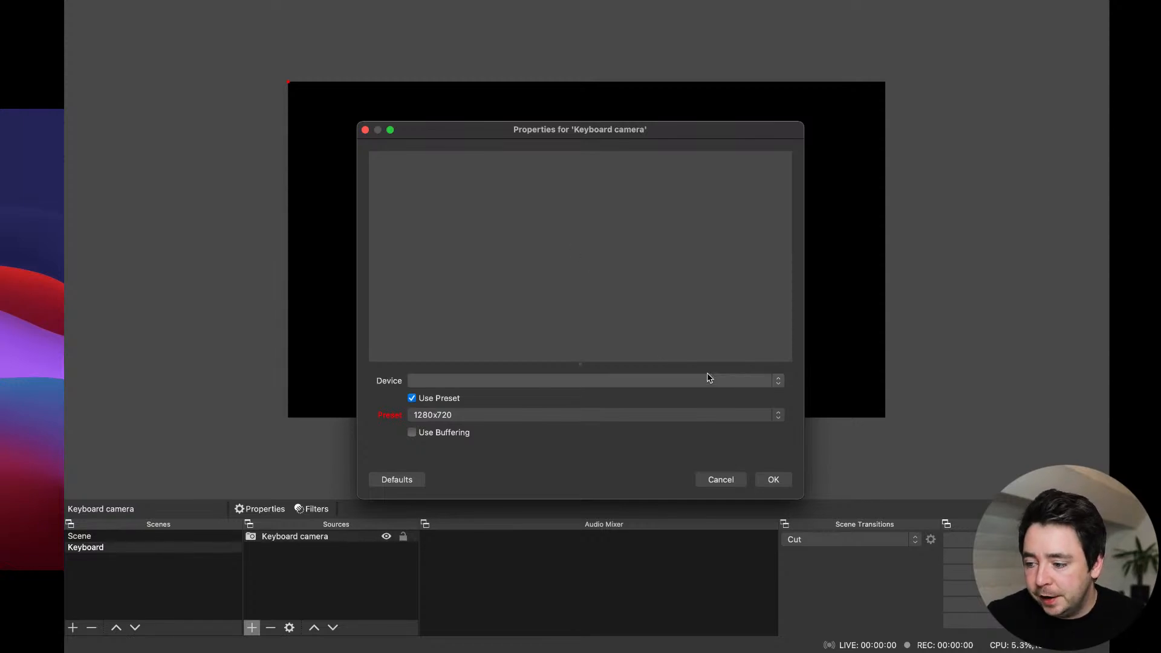
Set the Keyboard camera source's device to EOS Webcam Utility and confirm its properties.
click(756, 384)
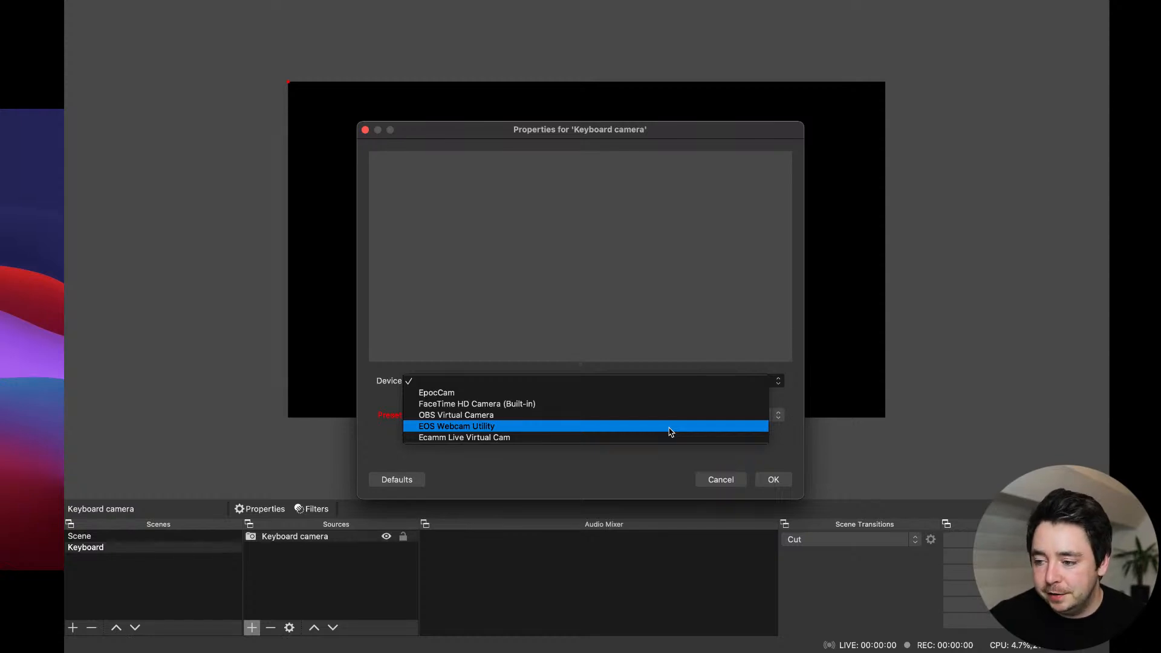
click(670, 427)
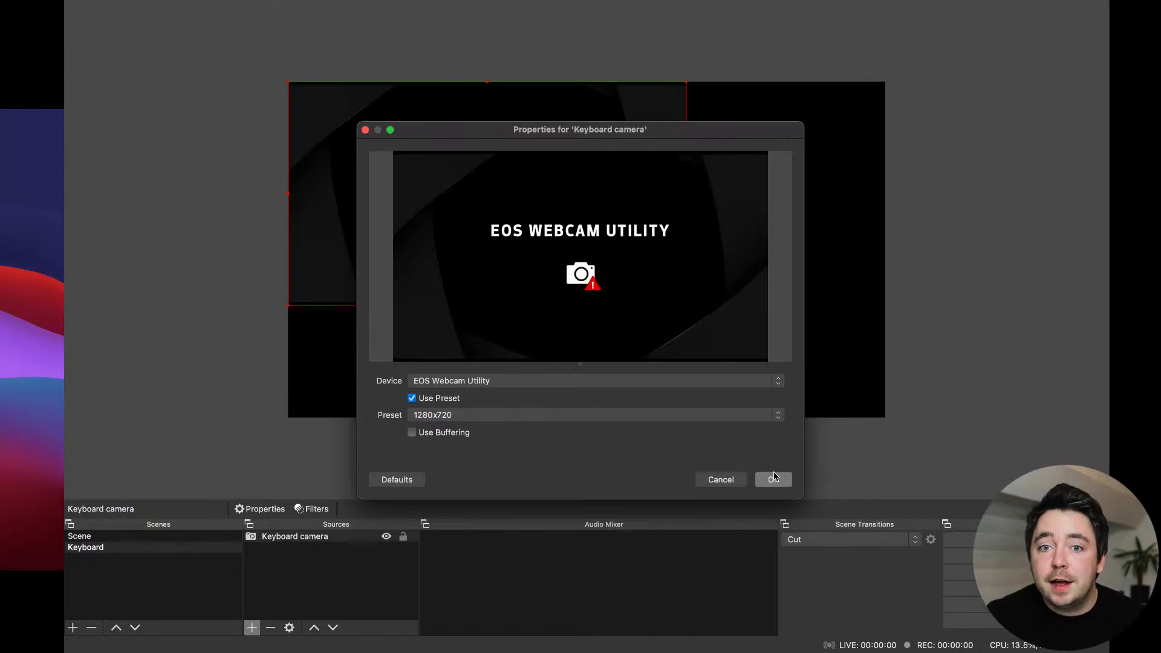
click(774, 477)
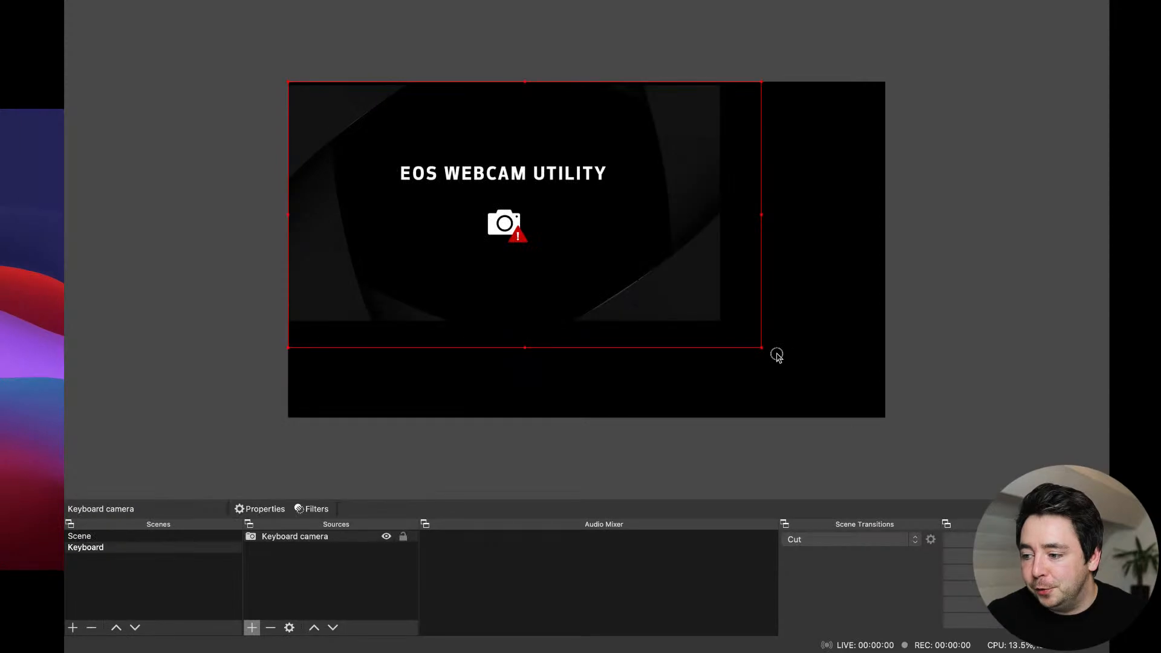
Scale the Keyboard camera source up from its corner until it fills the whole canvas.
drag(775, 355, 886, 418)
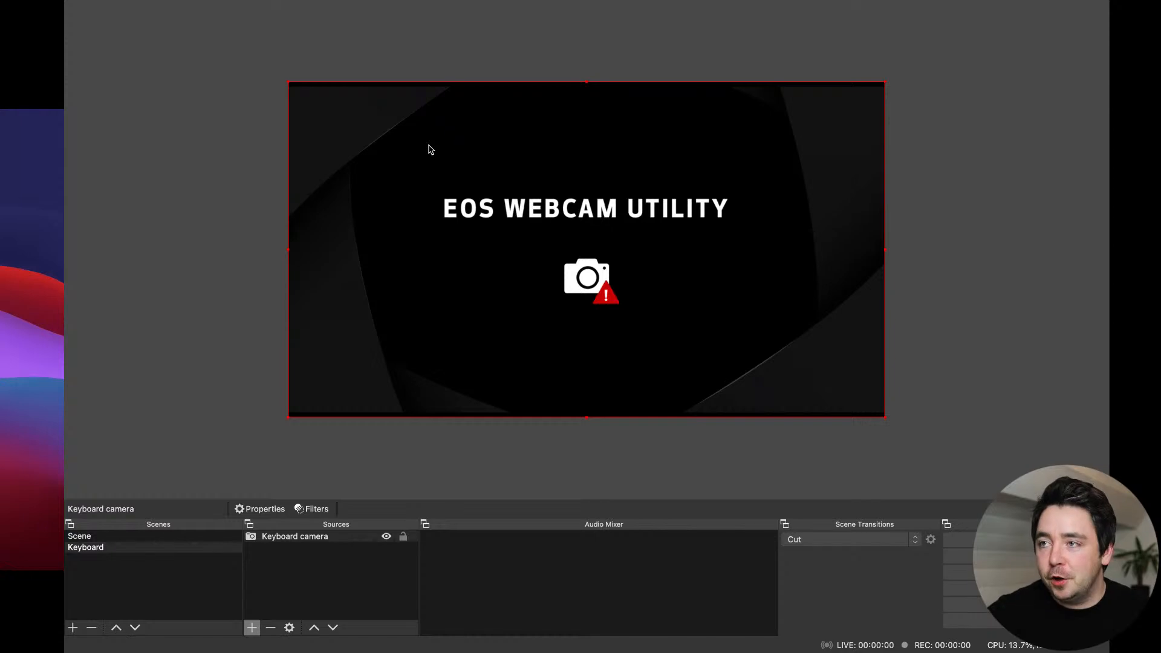
right_click(373, 182)
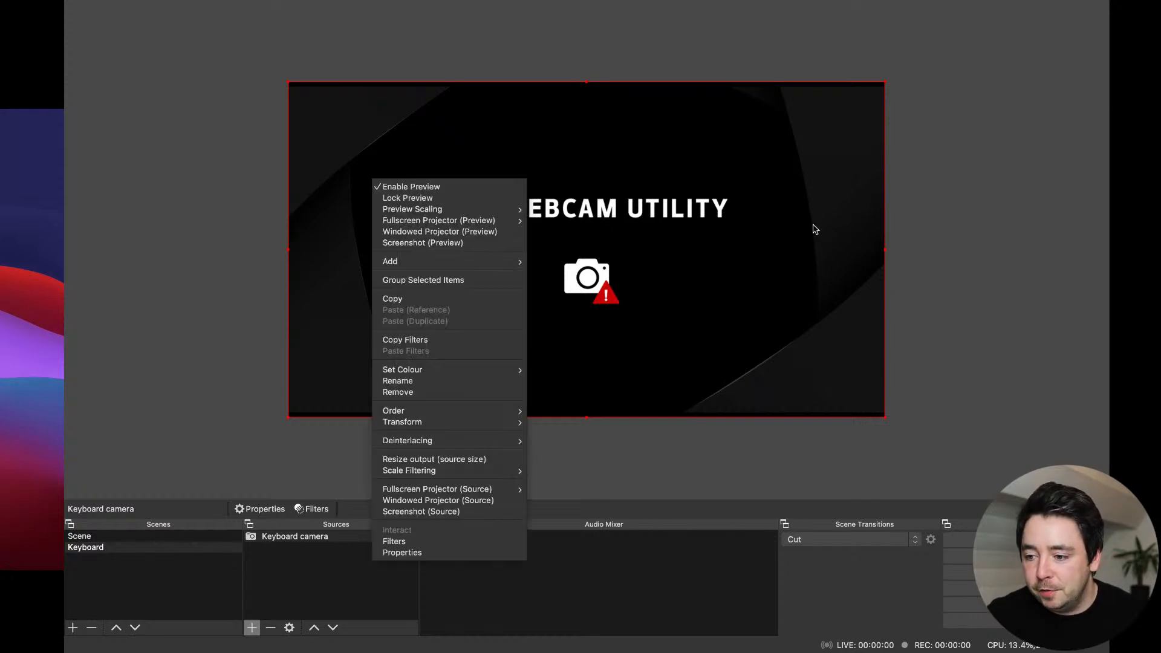
click(606, 277)
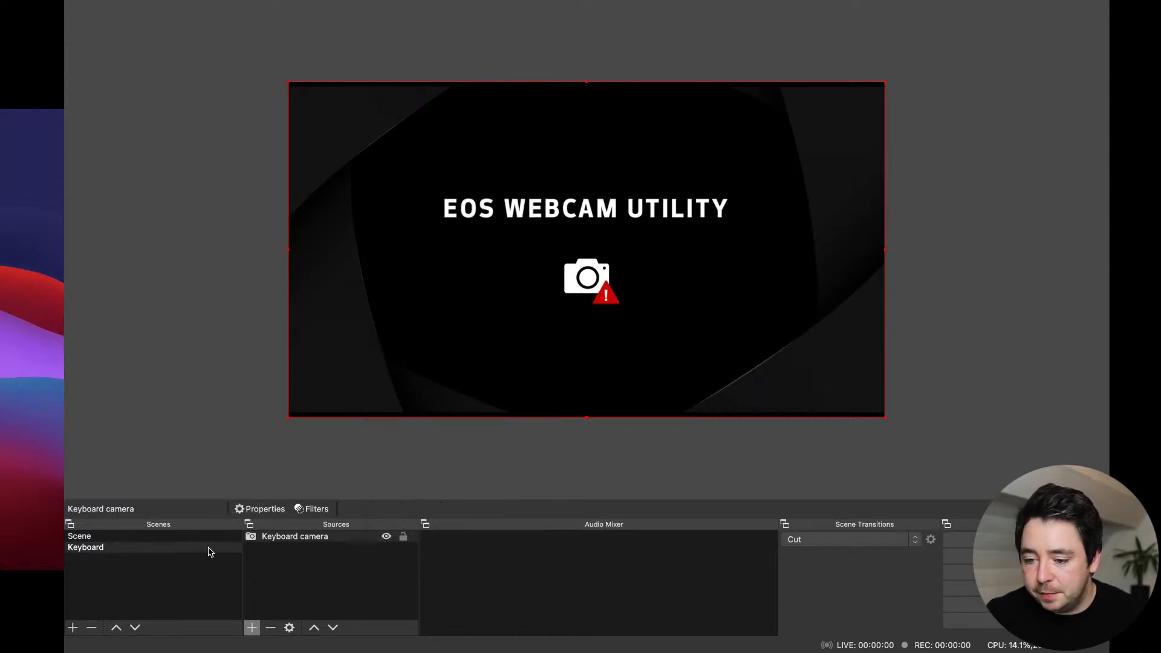
Reopen the Keyboard camera source's properties, try Ecamm Live Virtual Cam, and set the device to EpocCam.
double_click(317, 536)
click(560, 381)
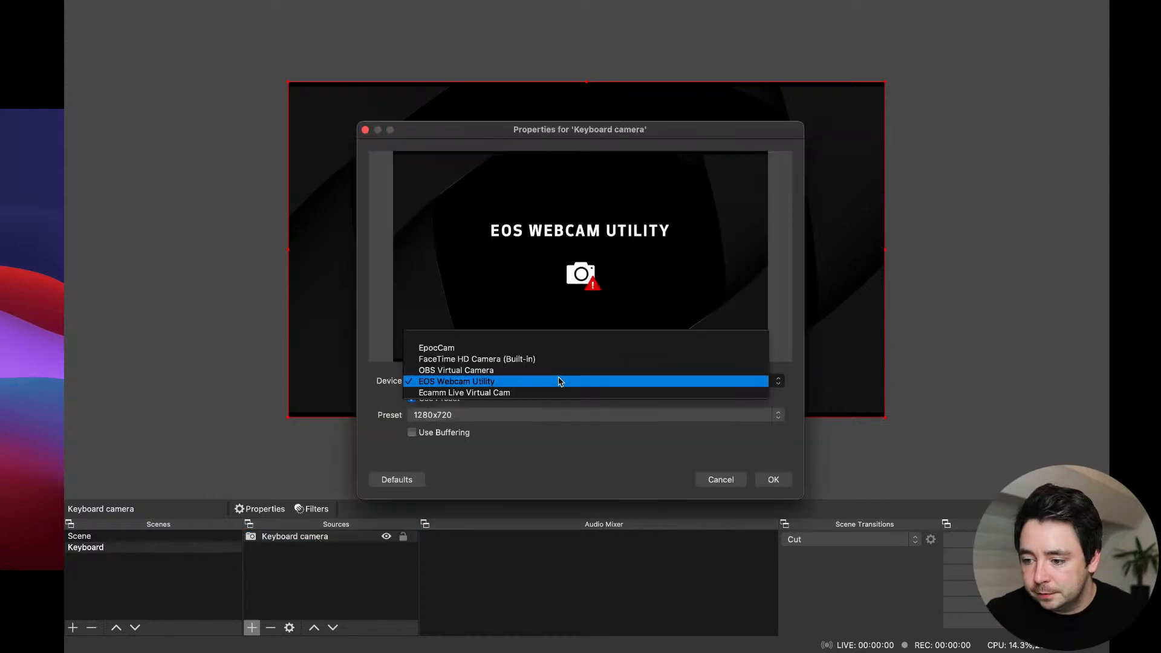
click(557, 393)
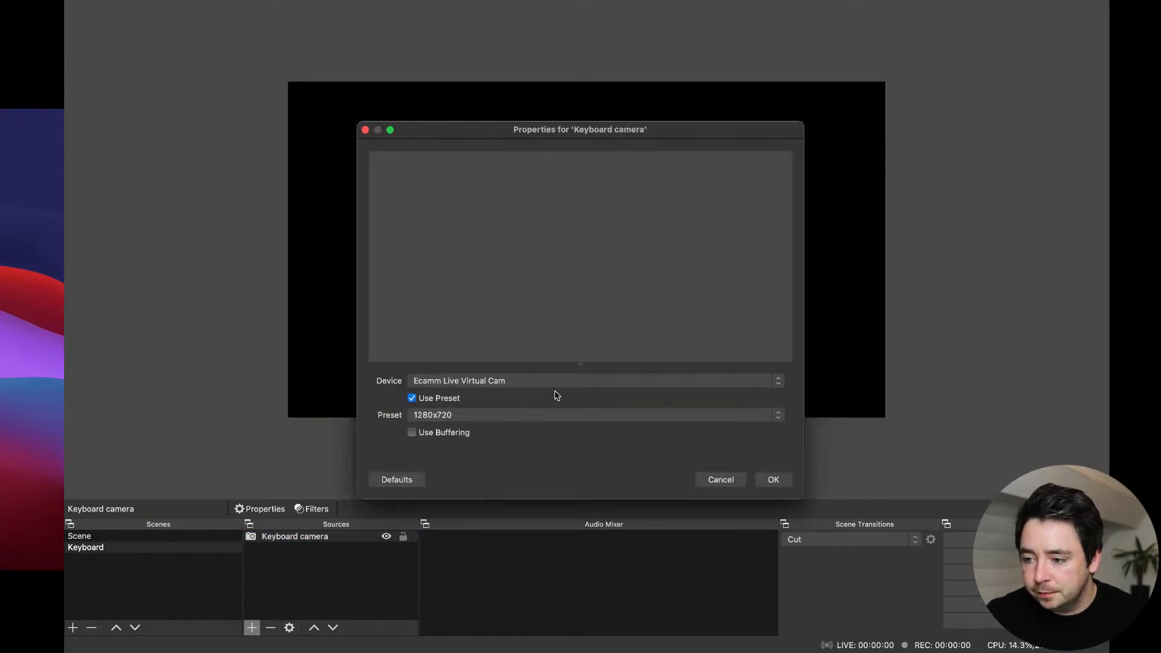
click(565, 381)
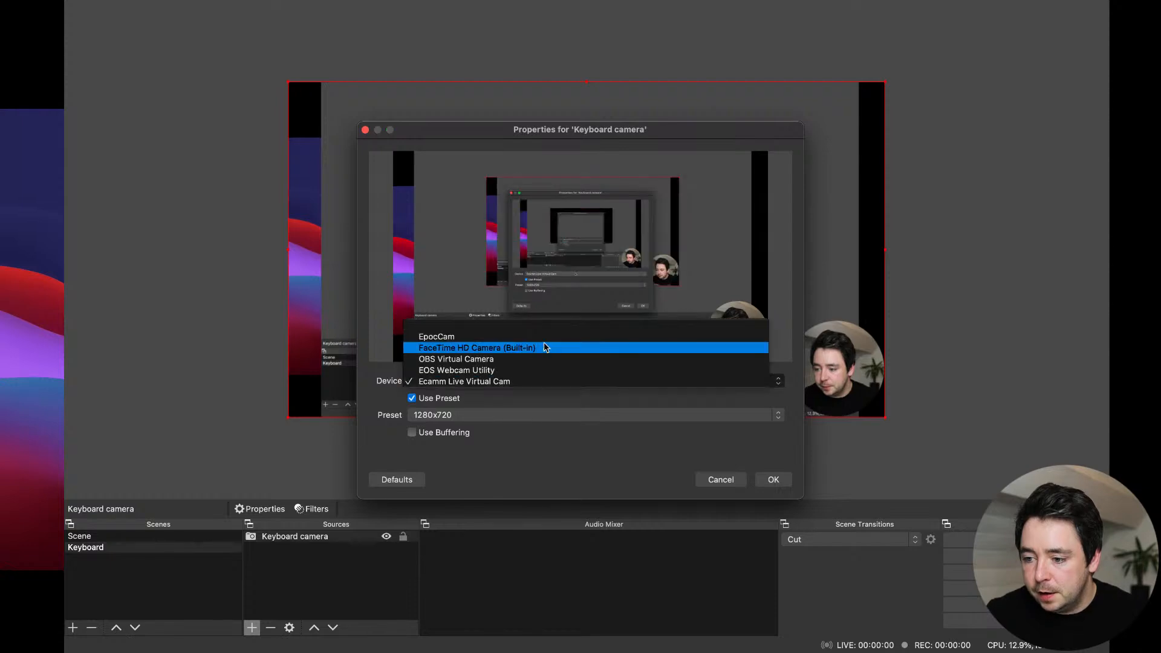
click(544, 337)
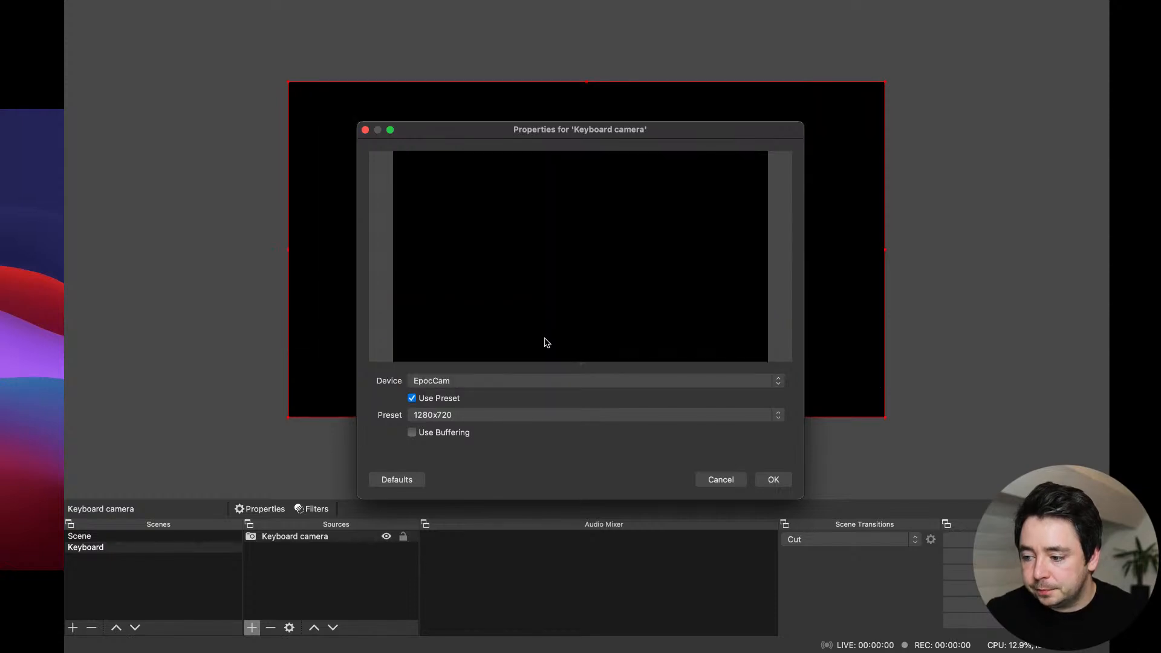
click(768, 480)
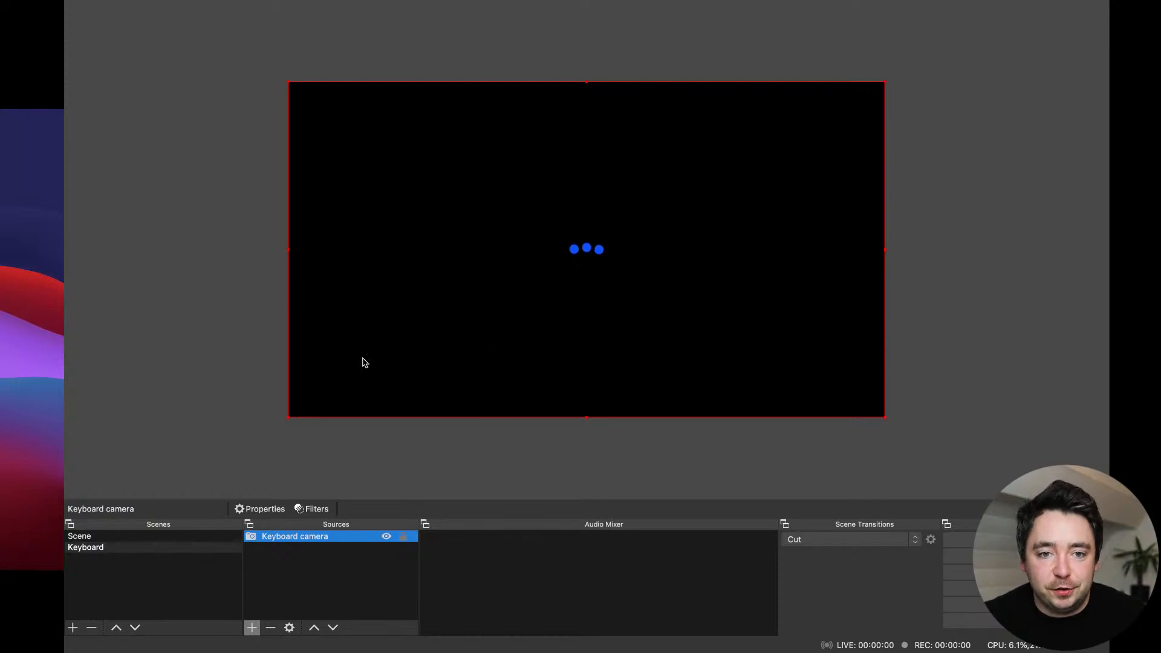
Add a new Audio Input Capture source to the Keyboard scene, keeping its default name.
click(119, 541)
click(115, 551)
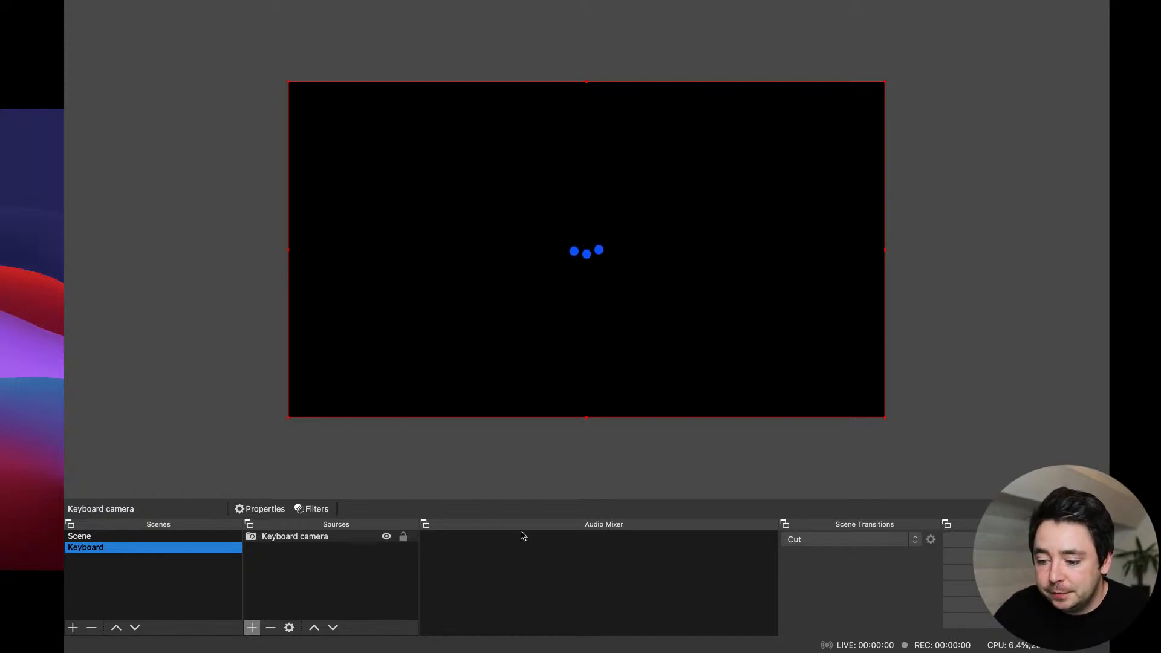
click(253, 628)
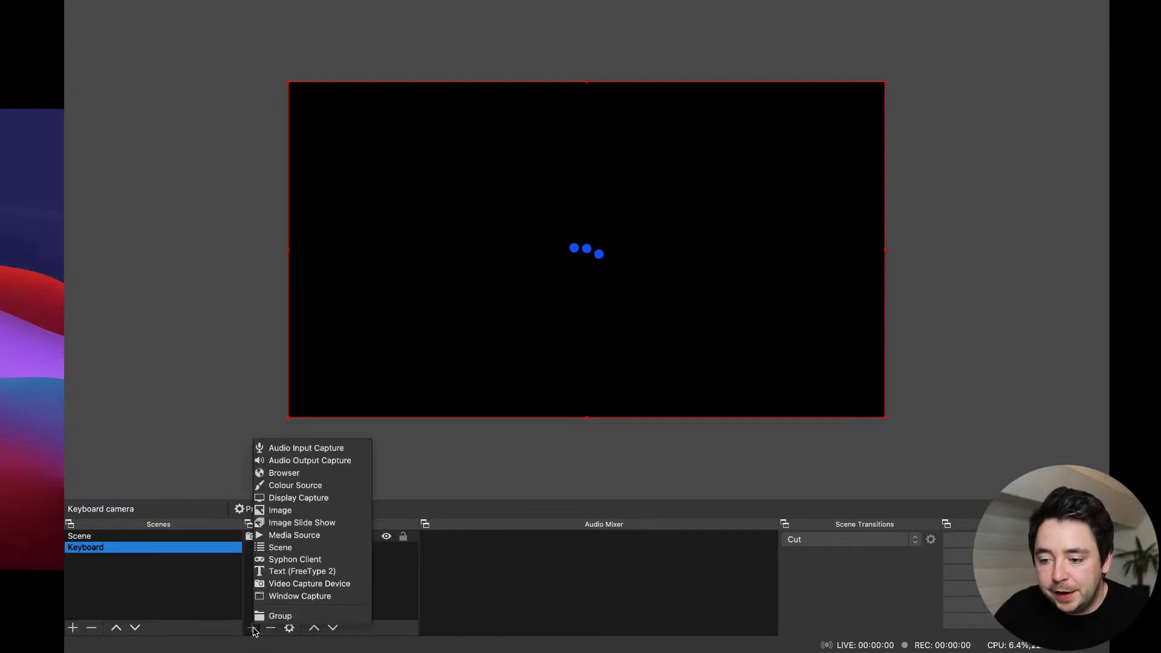
click(296, 449)
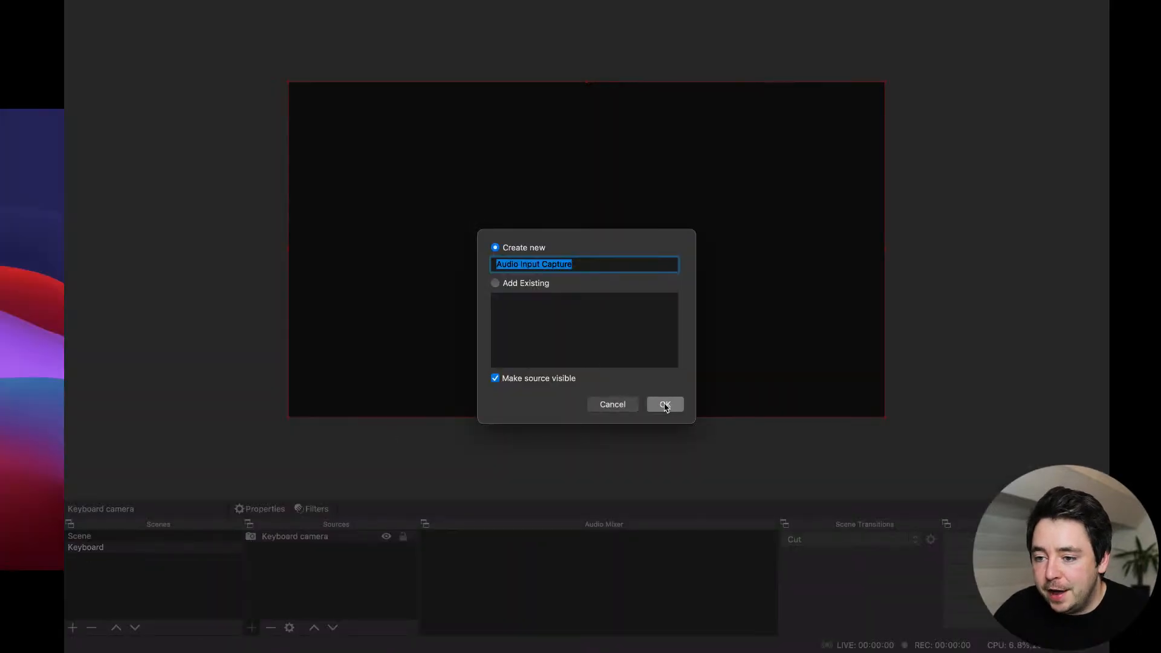
click(665, 405)
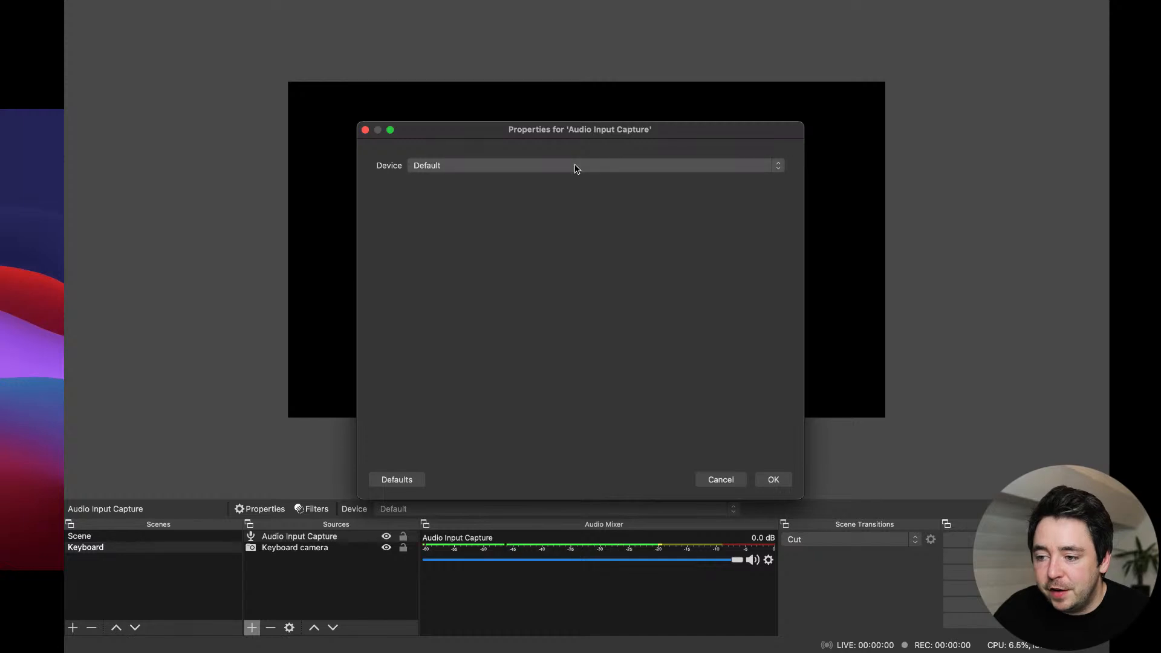
Set the audio input source's device to External Microphone and confirm its properties.
click(574, 165)
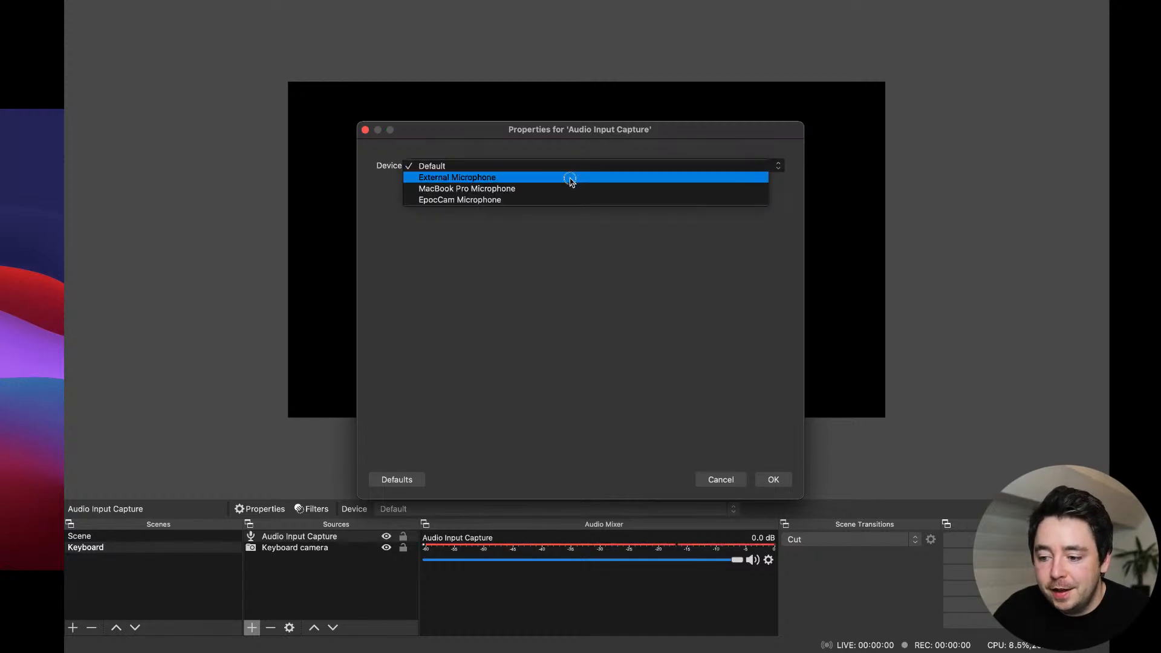
click(572, 179)
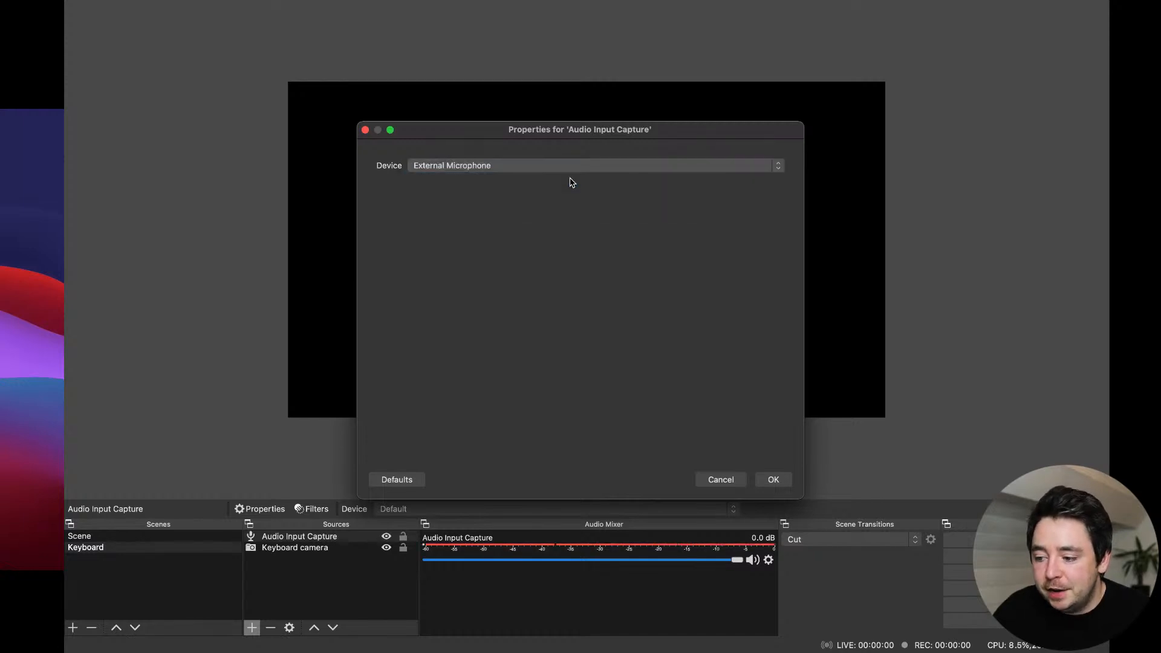
click(785, 480)
click(753, 561)
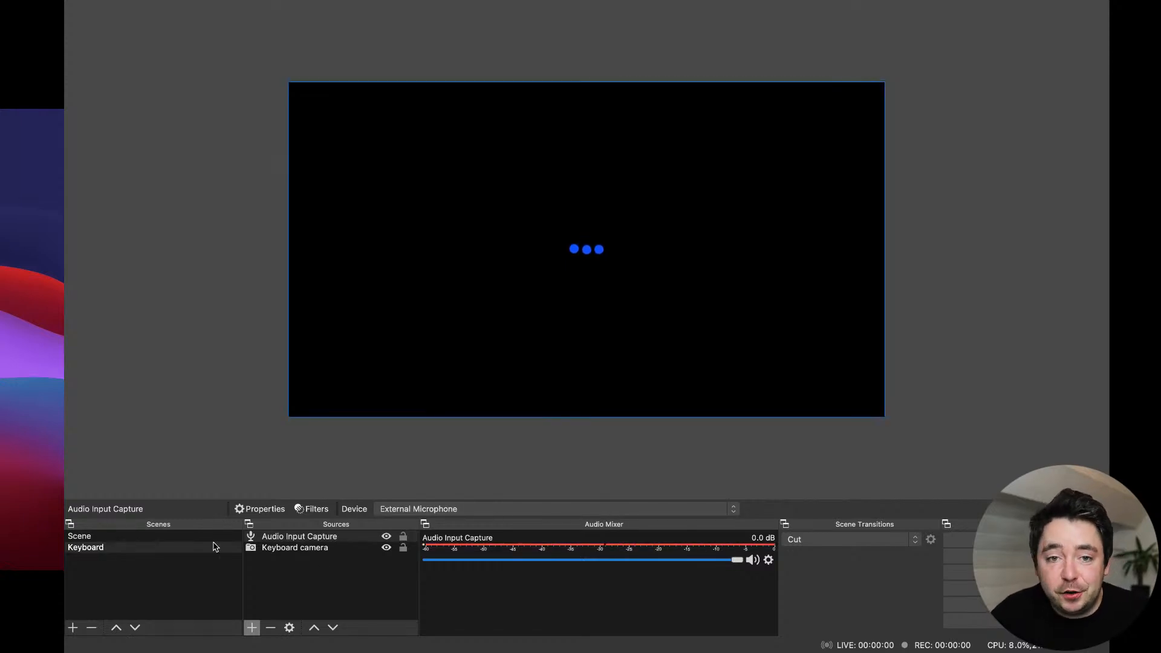
Switch back and forth between the webcam scene and the Keyboard scene to compare their output, ending on the webcam scene.
click(155, 537)
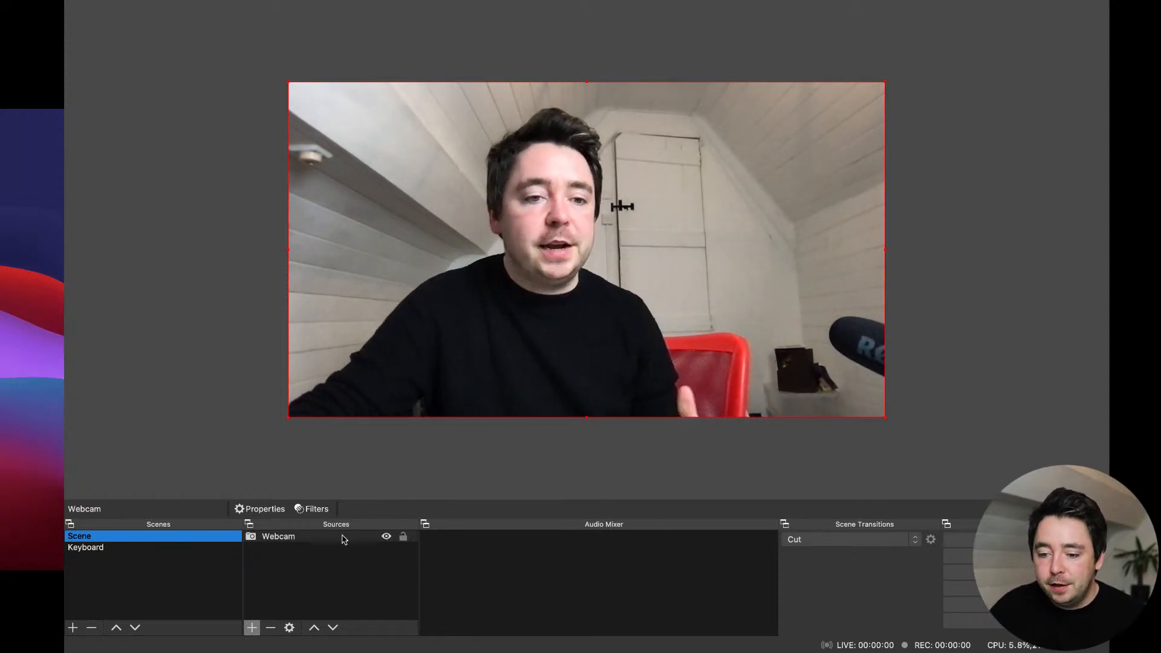
click(108, 549)
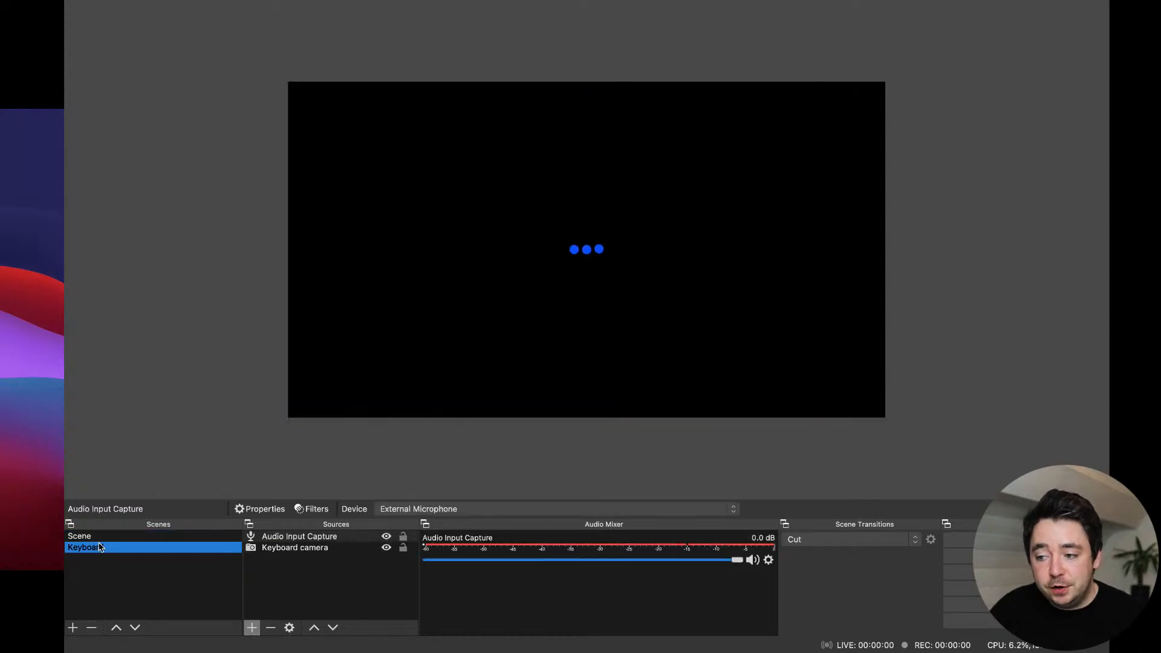
click(101, 540)
click(97, 550)
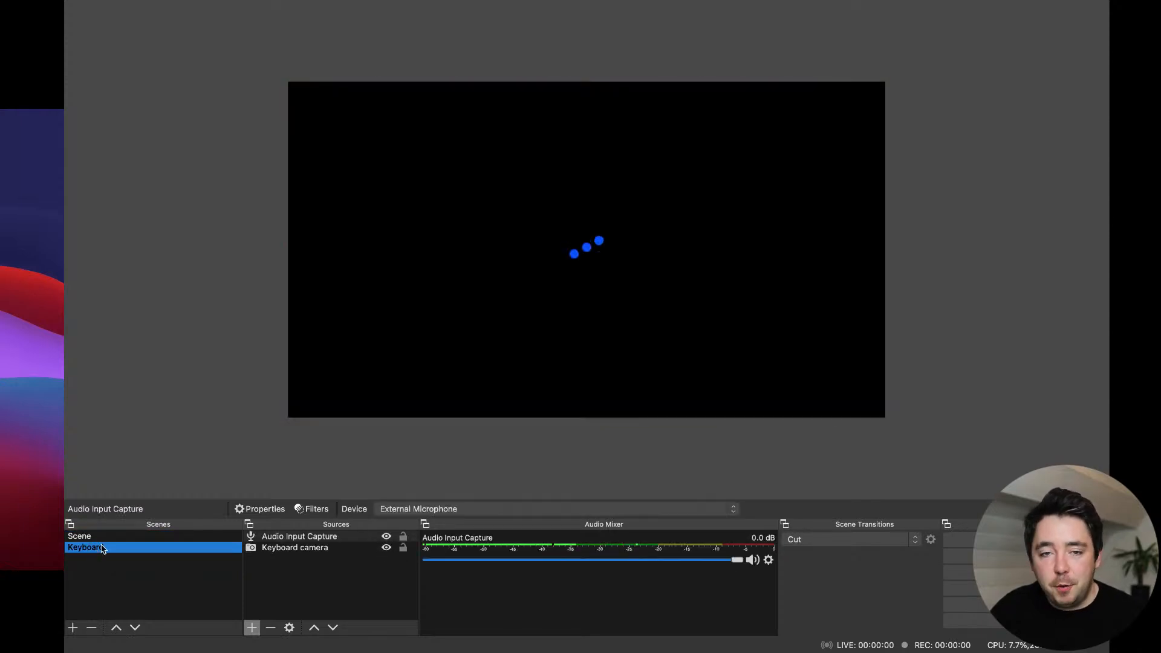
click(102, 538)
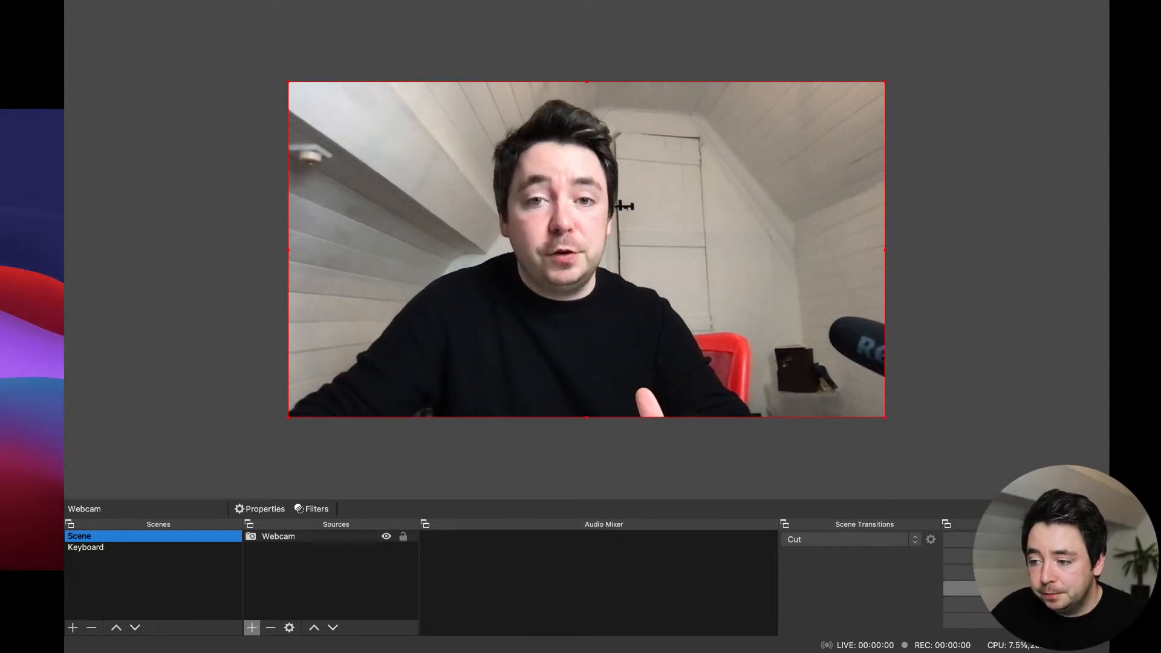
In Studio Mode, shift the Keyboard camera source down and right in the preview, and transition the program to the Keyboard scene and back.
click(965, 588)
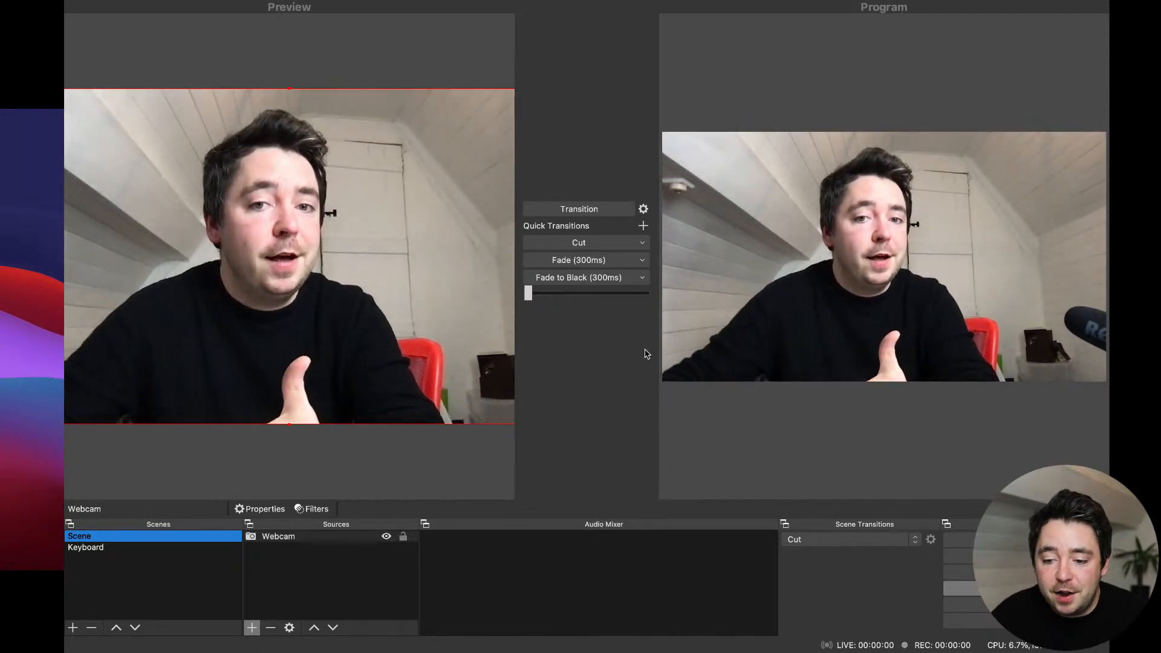
click(84, 547)
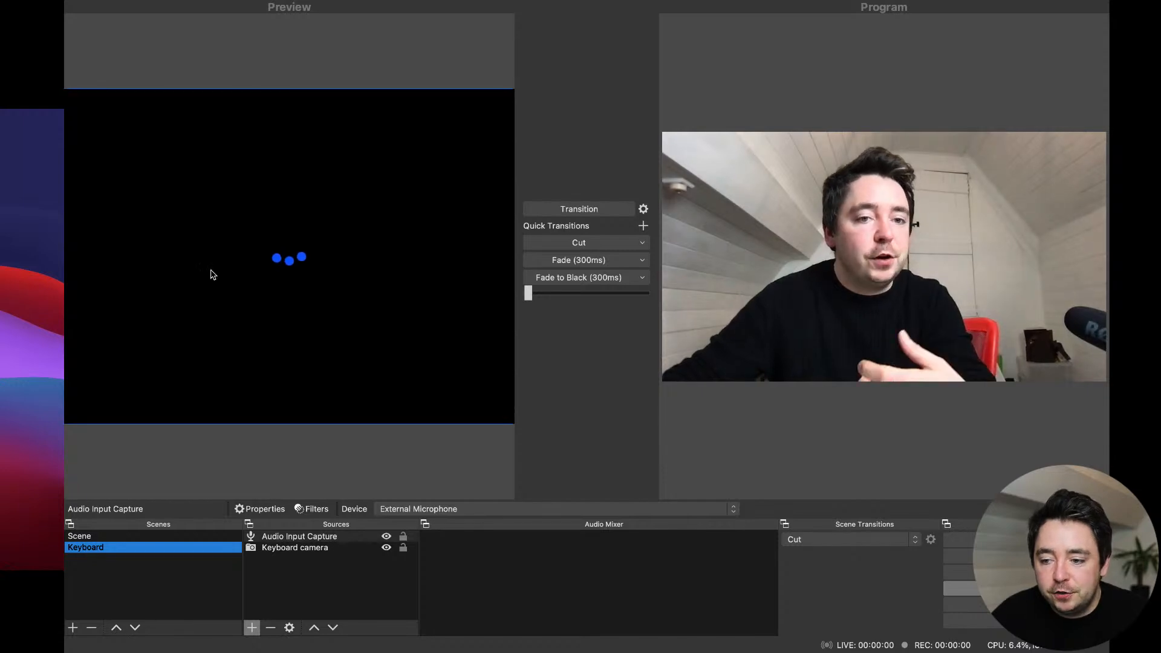
drag(212, 273, 322, 328)
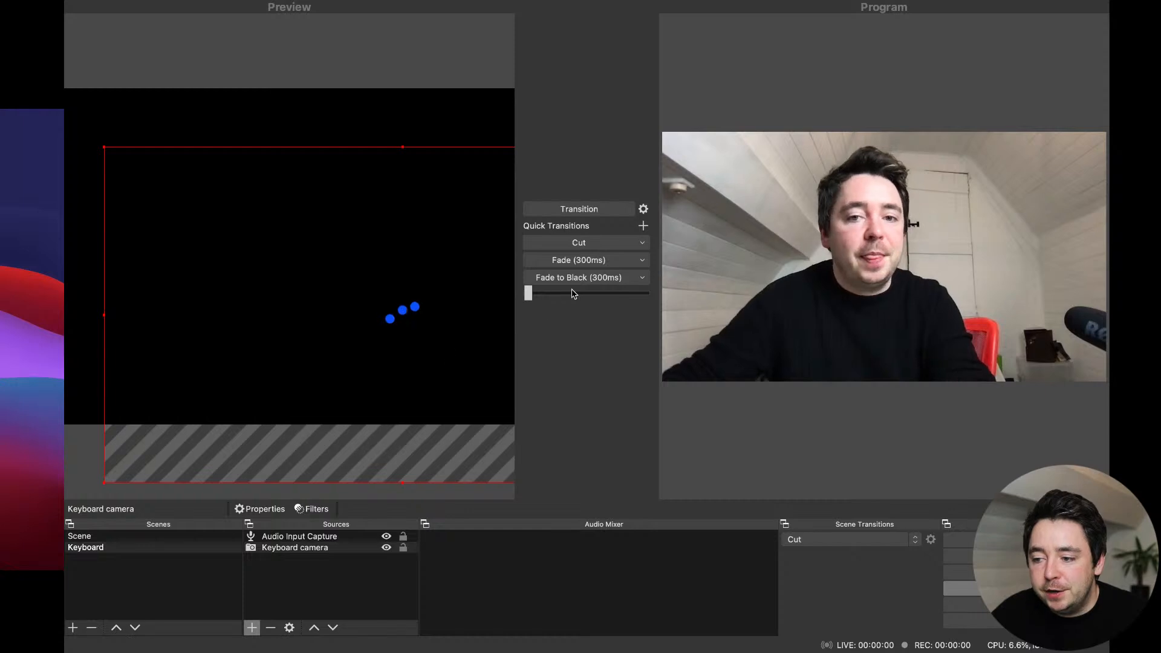
click(591, 212)
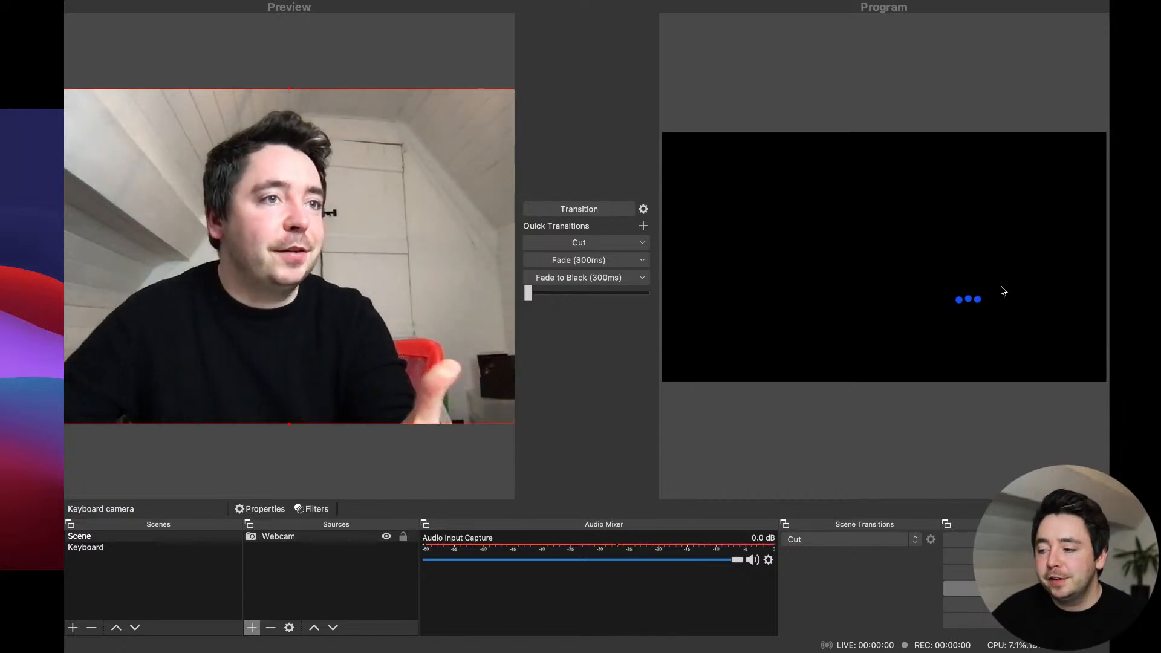
click(579, 212)
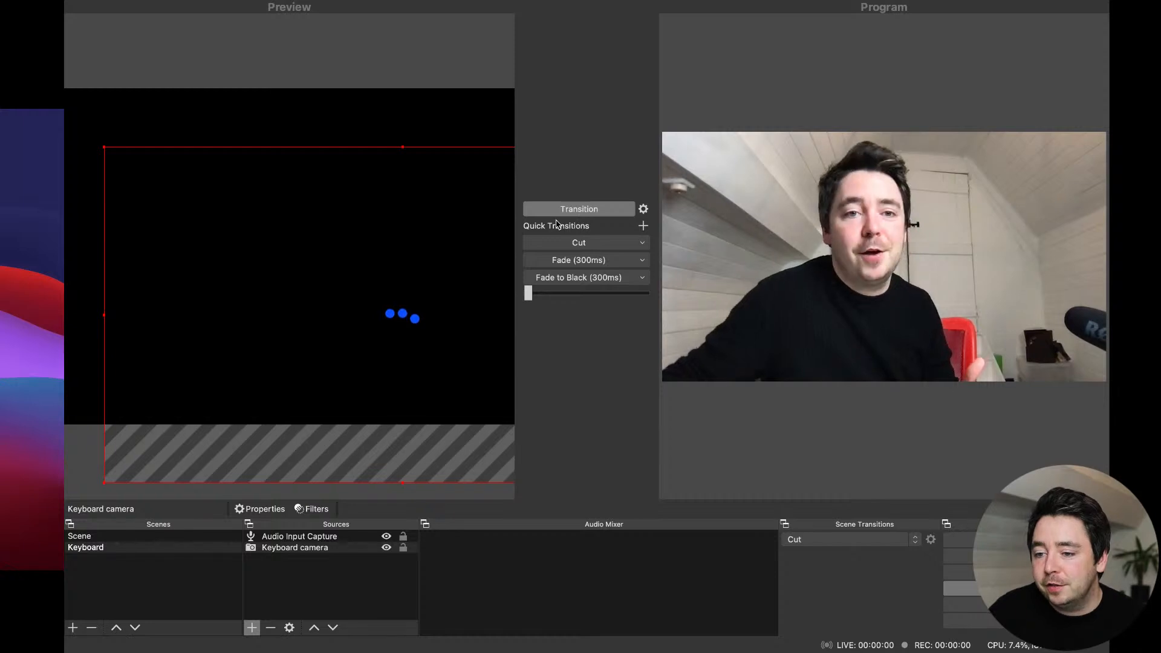
Move the Keyboard camera source back so it lines up with the canvas edges in the Keyboard scene.
drag(441, 203, 381, 148)
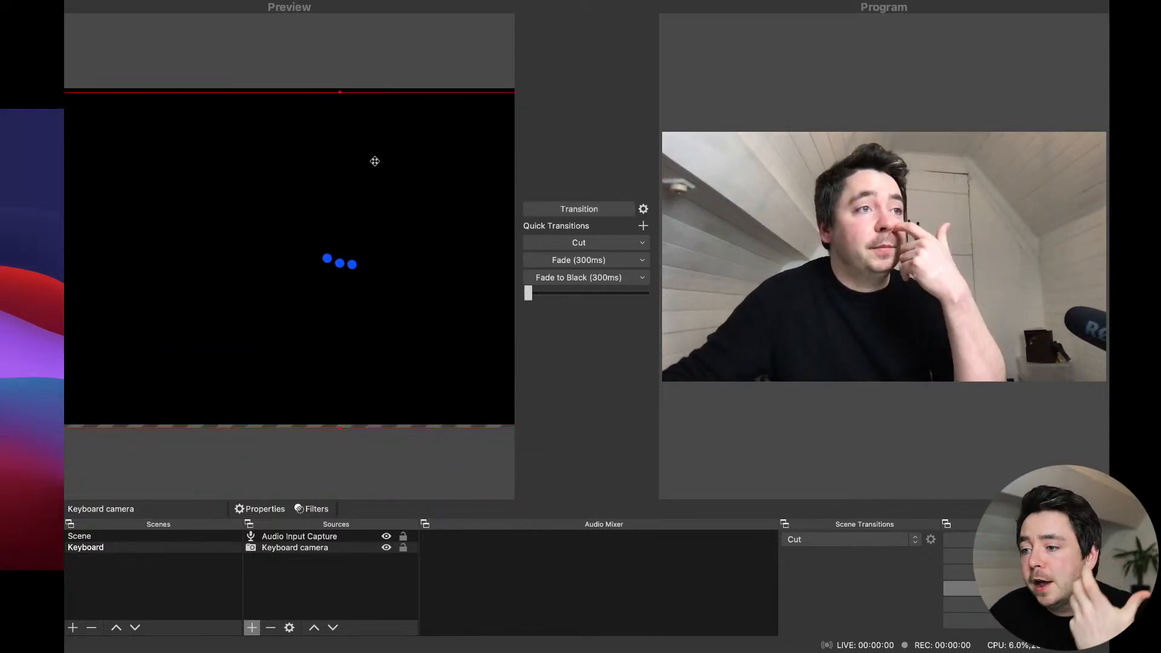
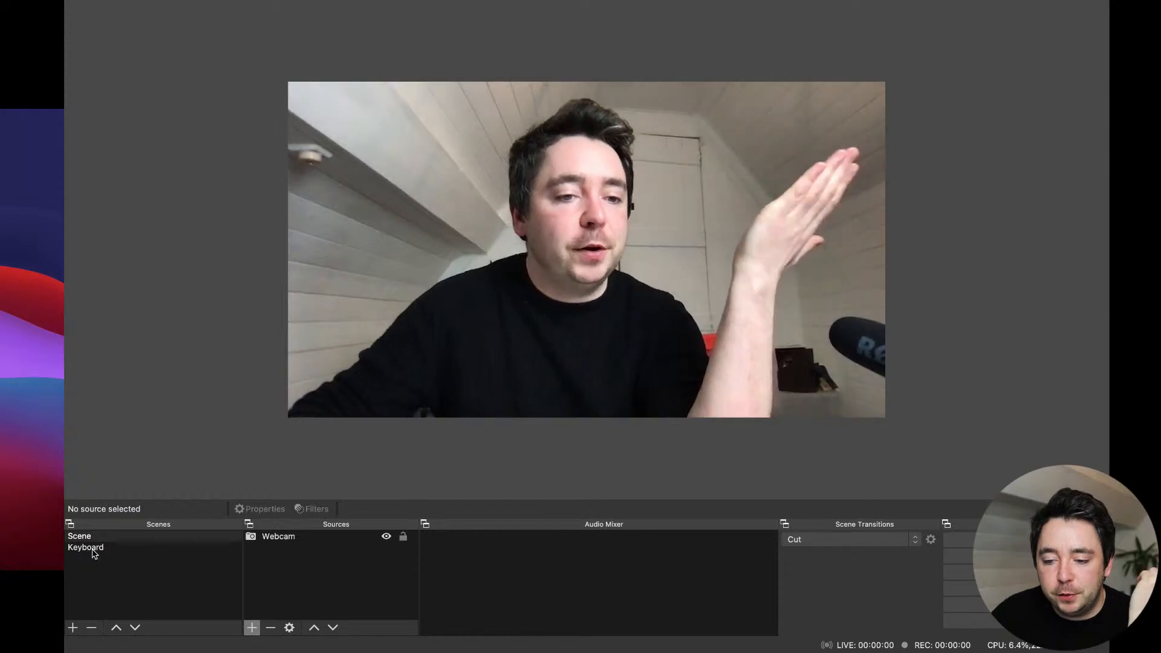
click(91, 549)
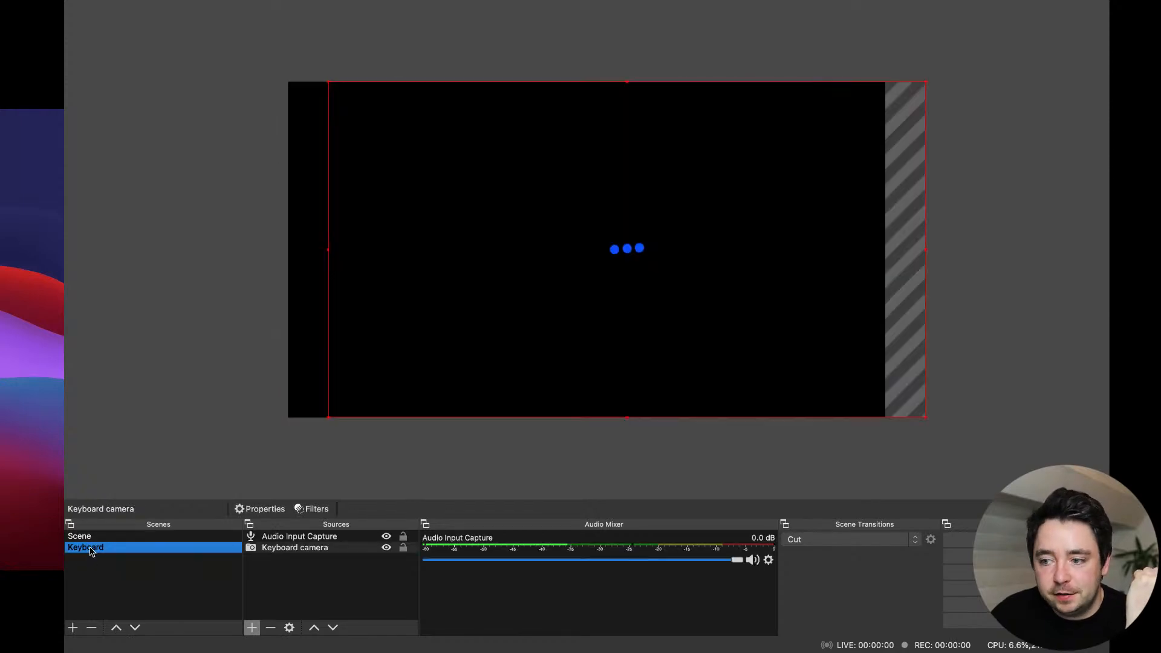
drag(541, 347, 502, 343)
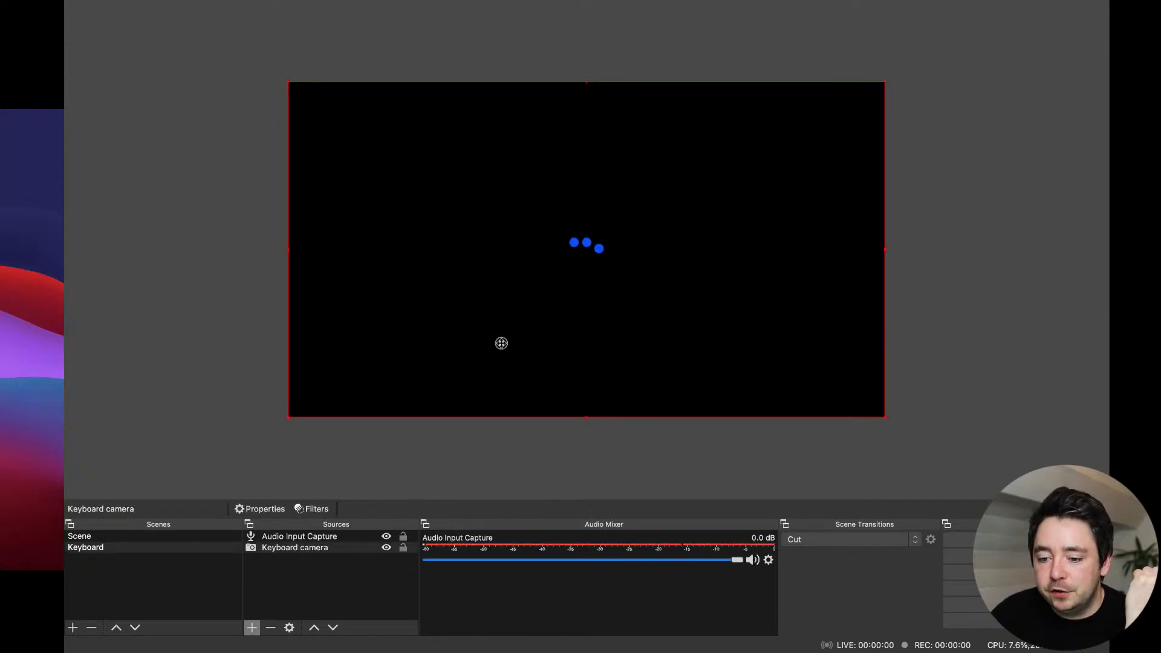
Change the scene transition to Fade and test it by switching from the webcam scene to Keyboard and back.
click(88, 537)
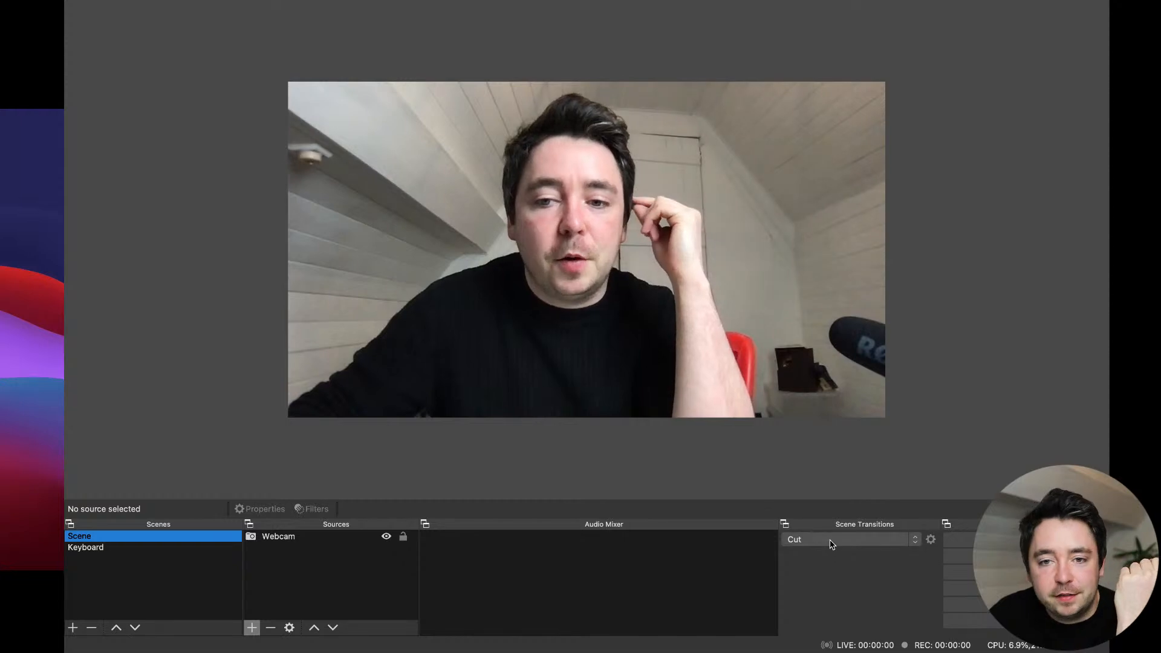
click(915, 542)
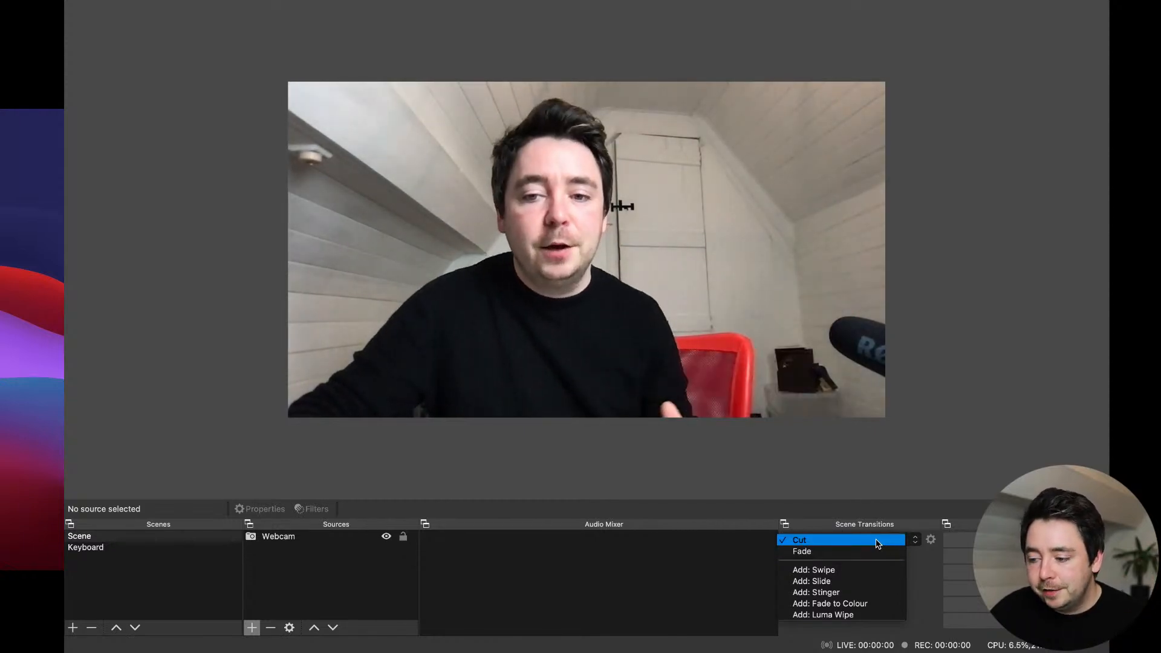
click(876, 551)
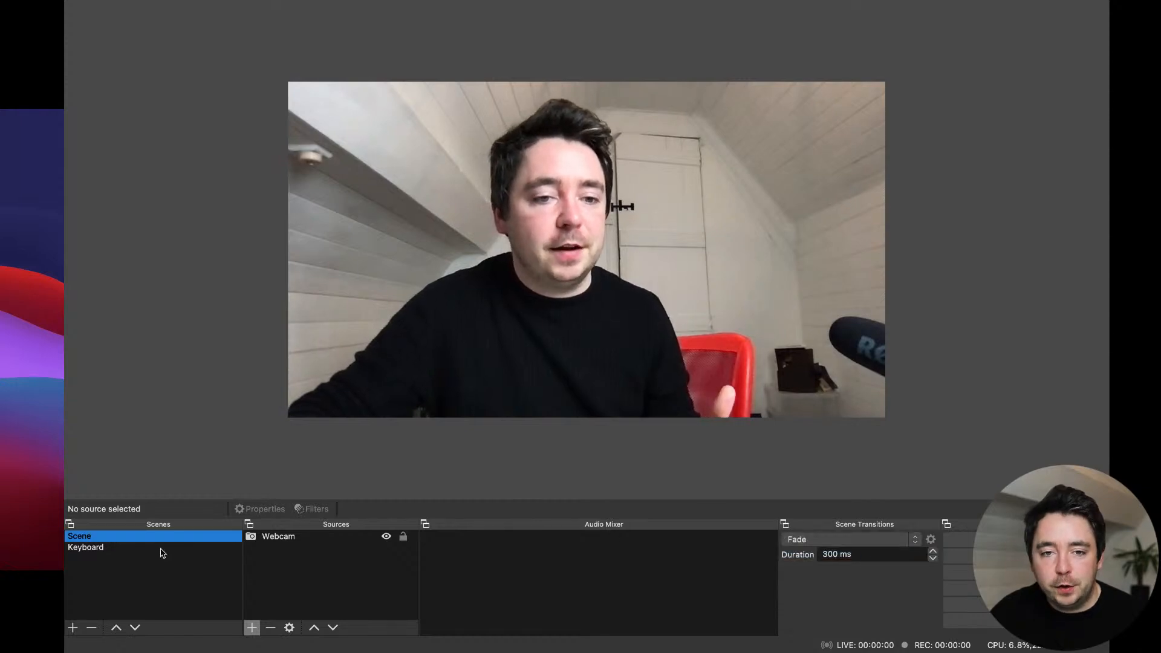
click(86, 547)
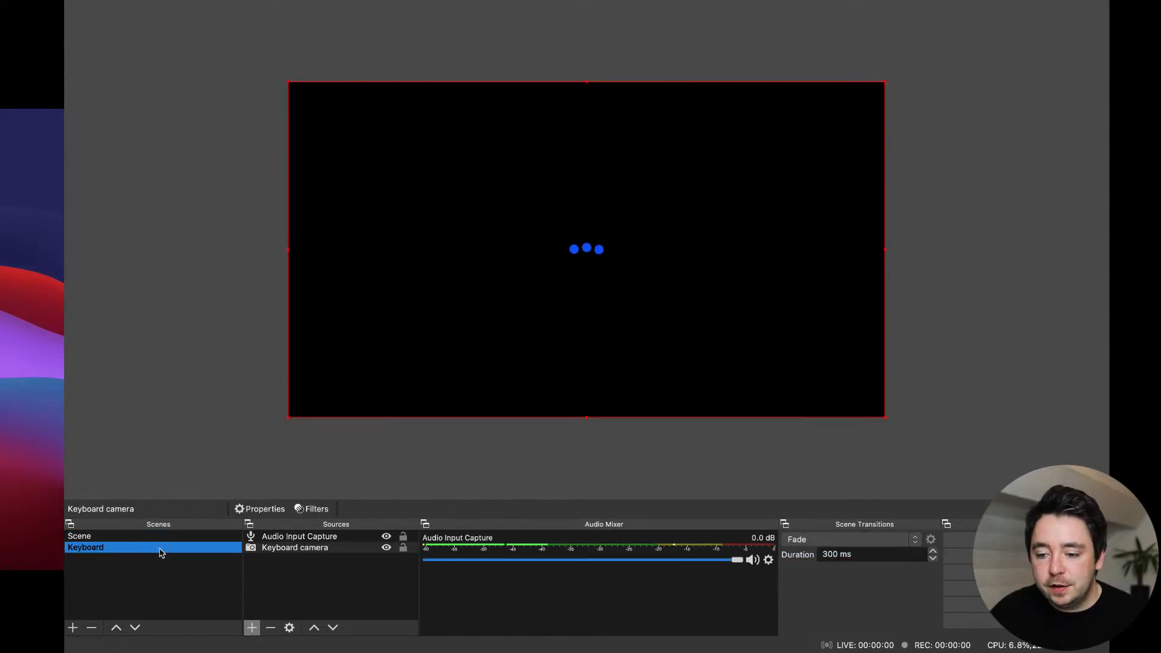
click(161, 538)
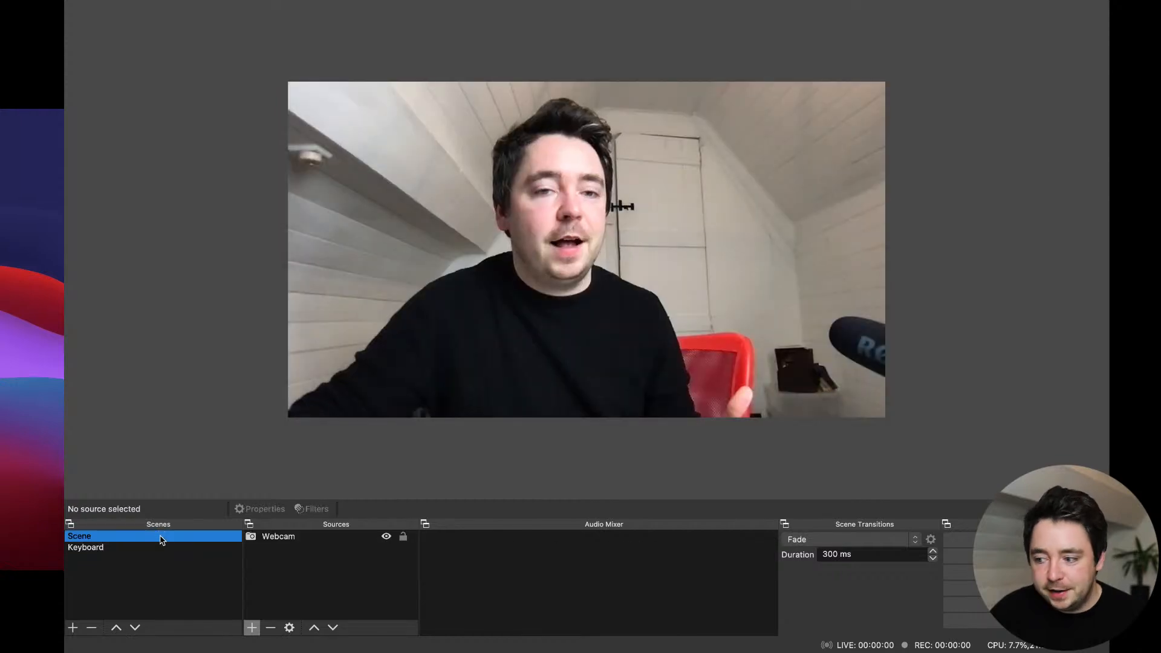
Set the Fade transition's duration to 750 ms and test it by switching to the Keyboard scene and back.
click(828, 555)
double_click(833, 556)
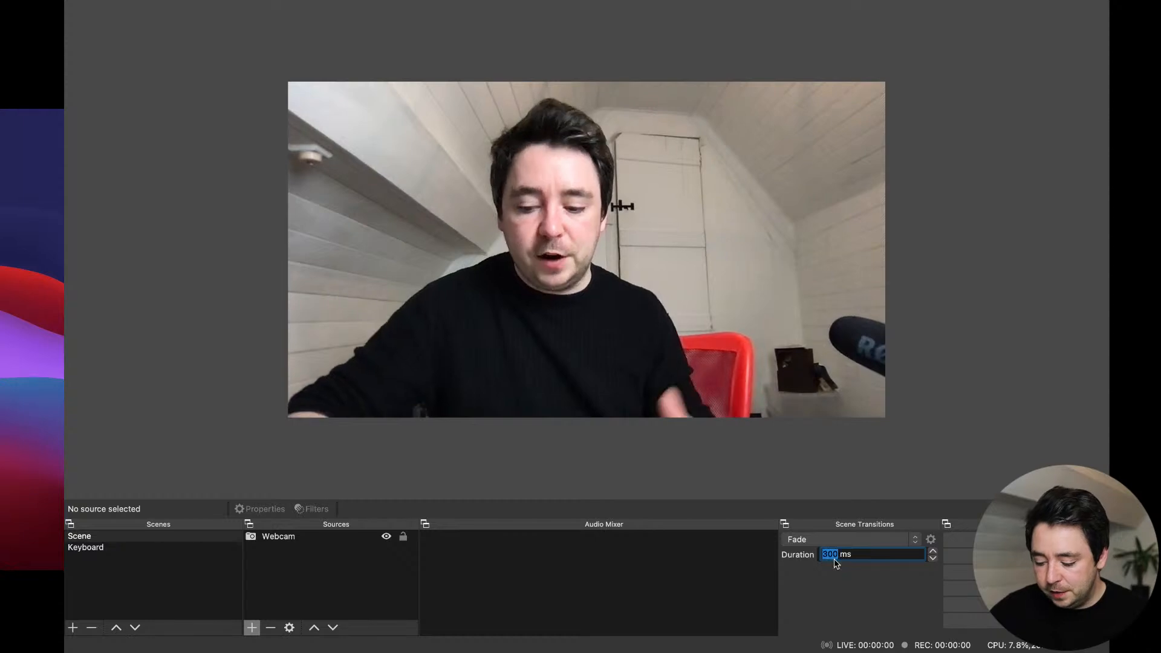
key(BackSpace)
text(100)
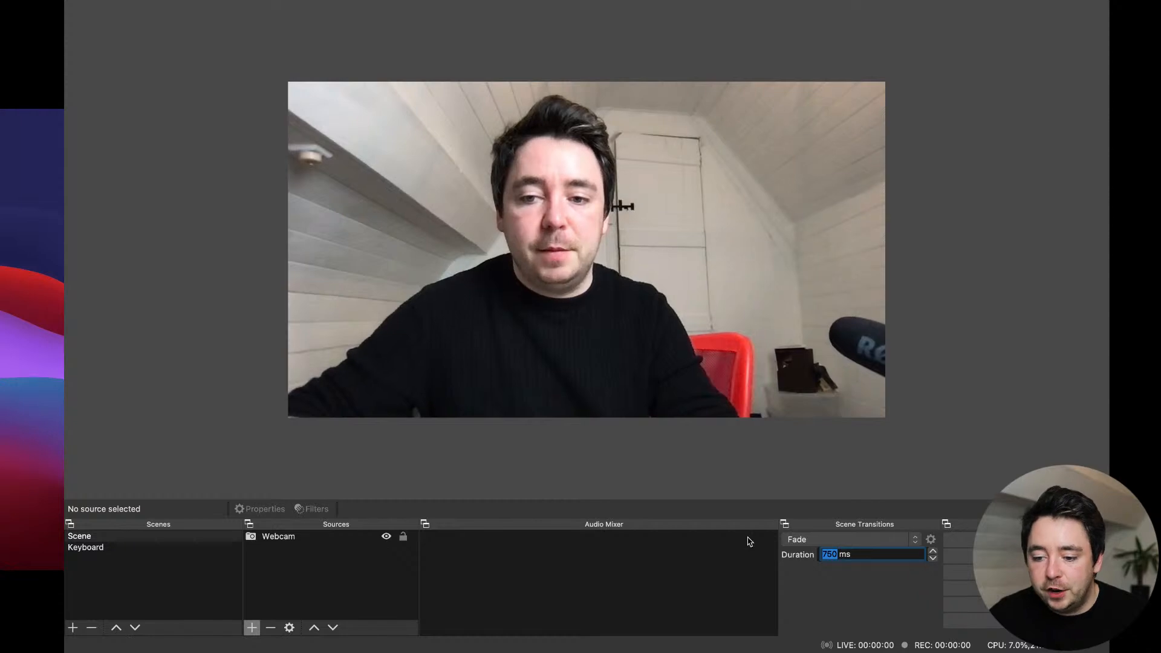
click(87, 548)
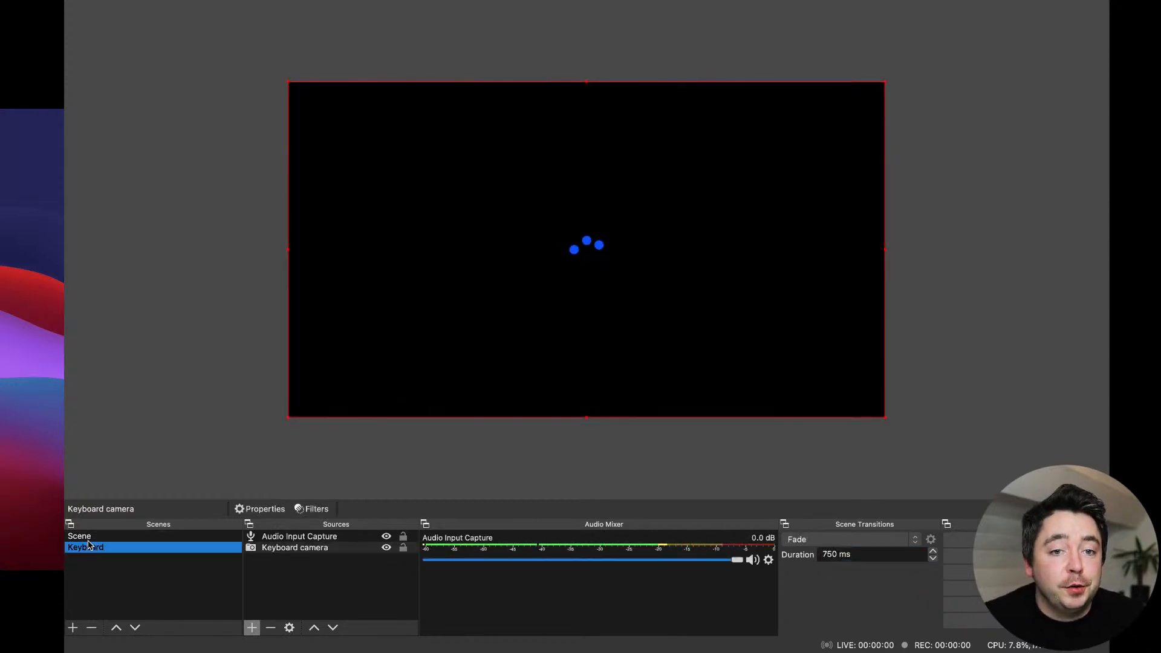
click(92, 537)
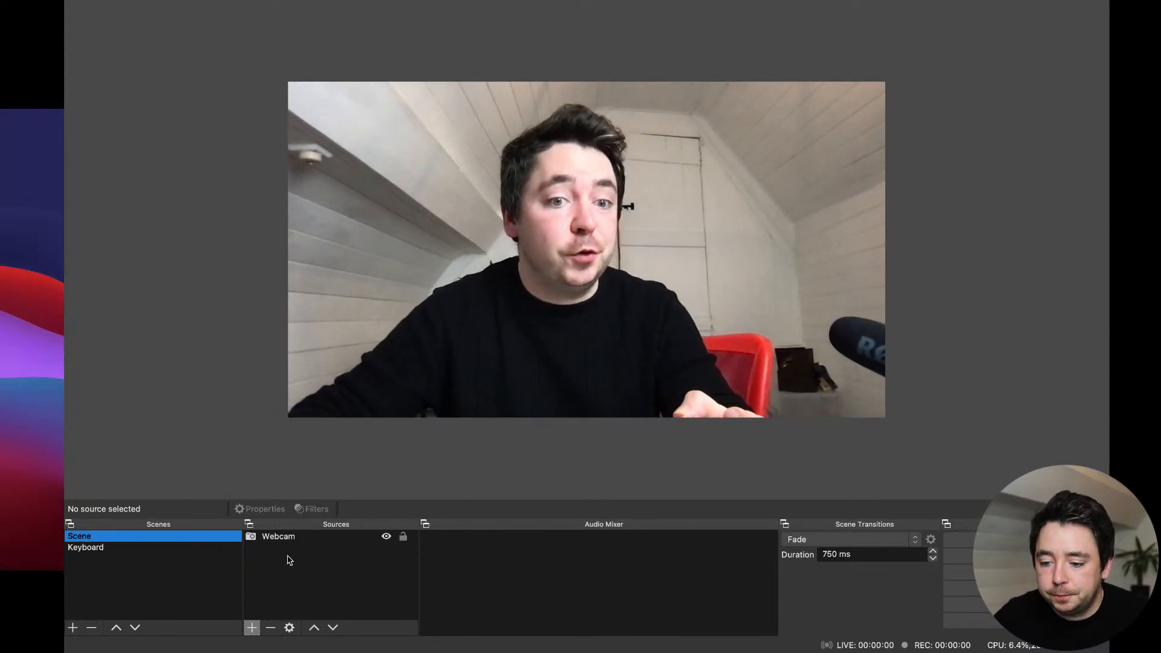
Add a new Image source named Logo to the webcam scene.
click(252, 628)
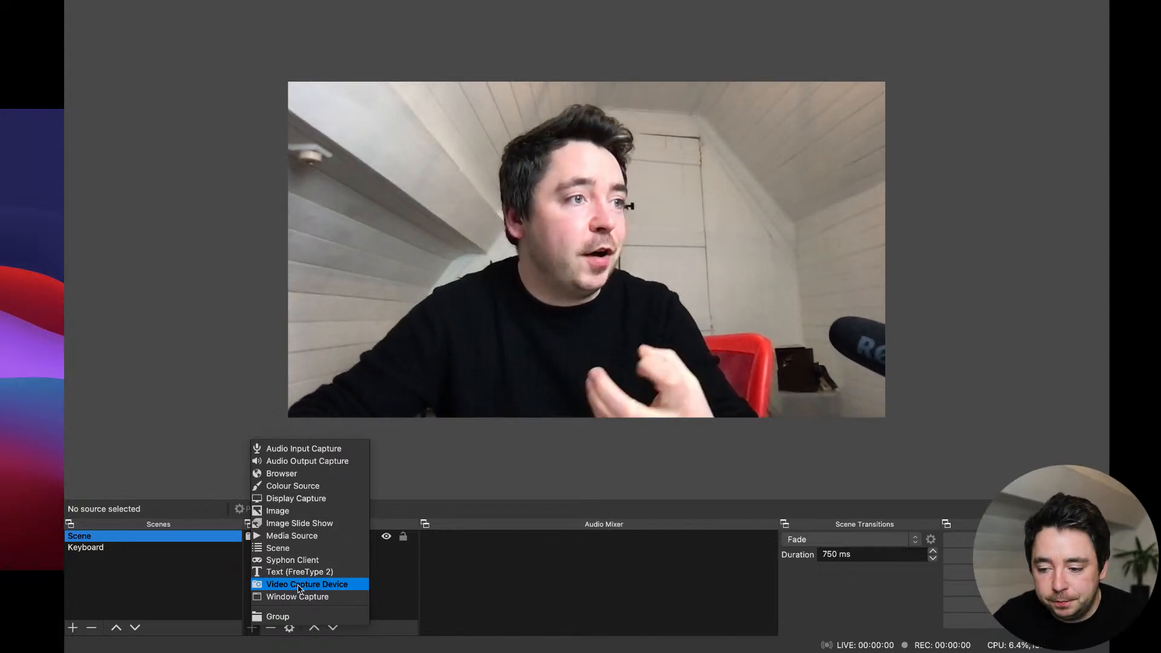
click(310, 516)
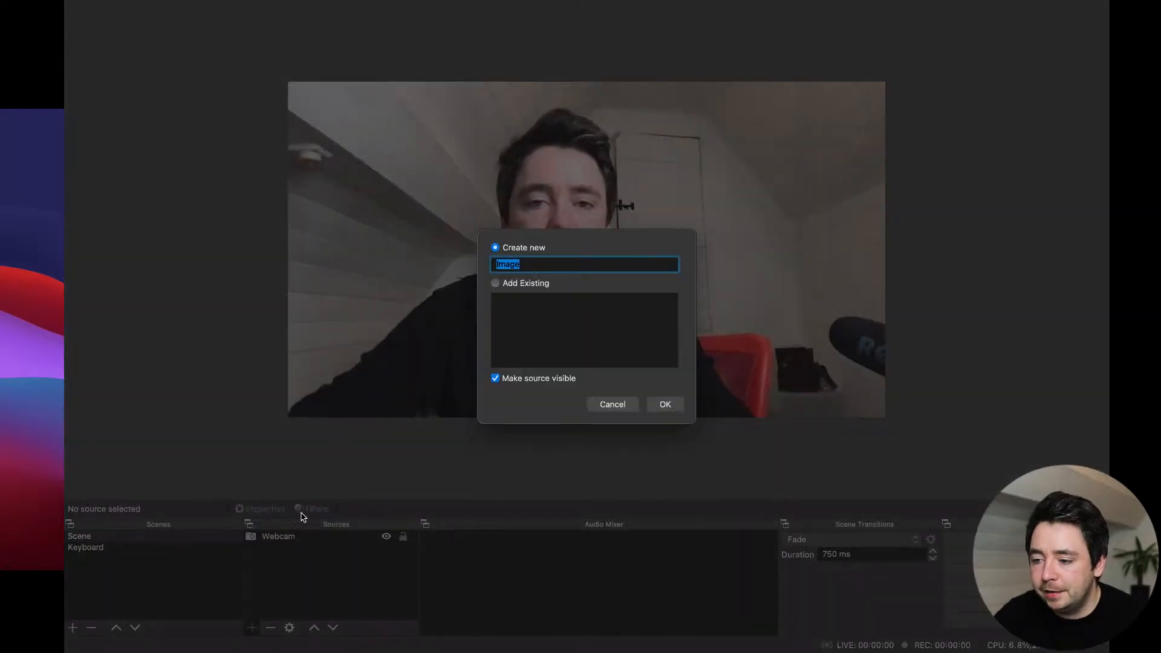
text(Logo)
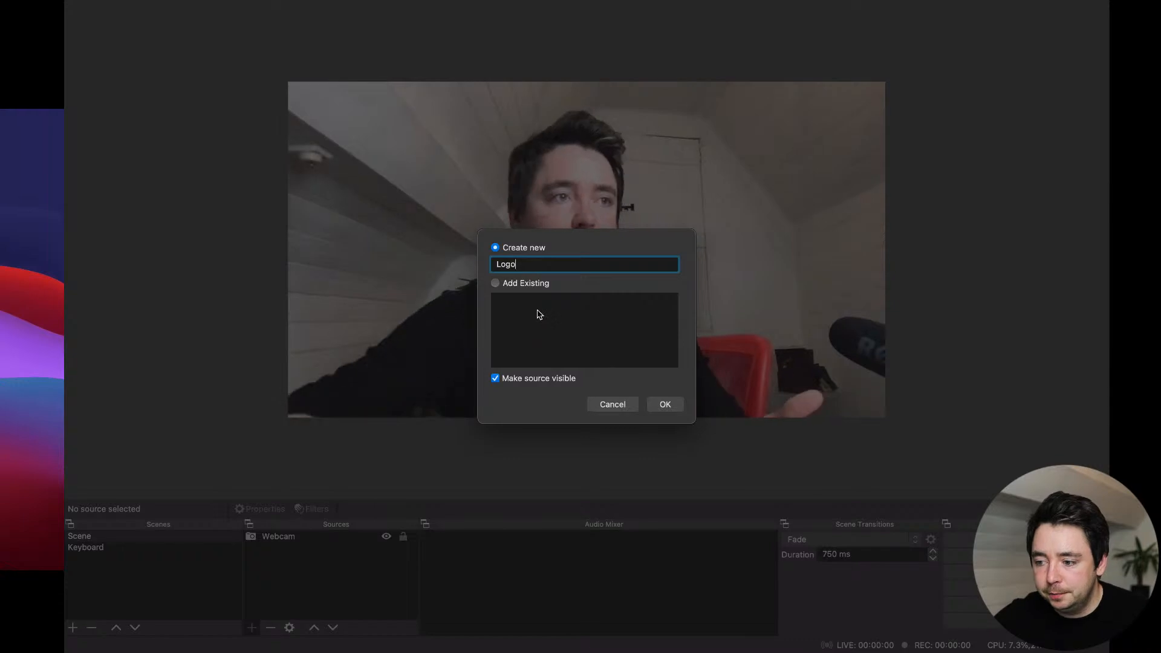
click(667, 404)
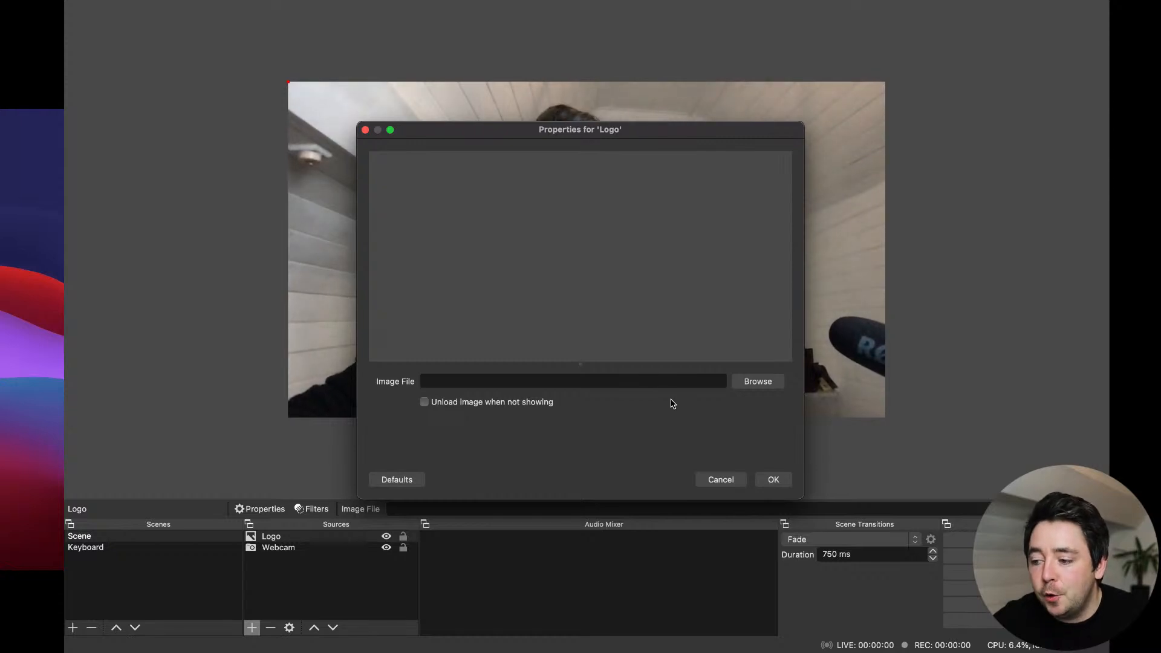
Load the white logo PNG from the Desktop's Live stream assets folder into the Logo image source.
click(761, 383)
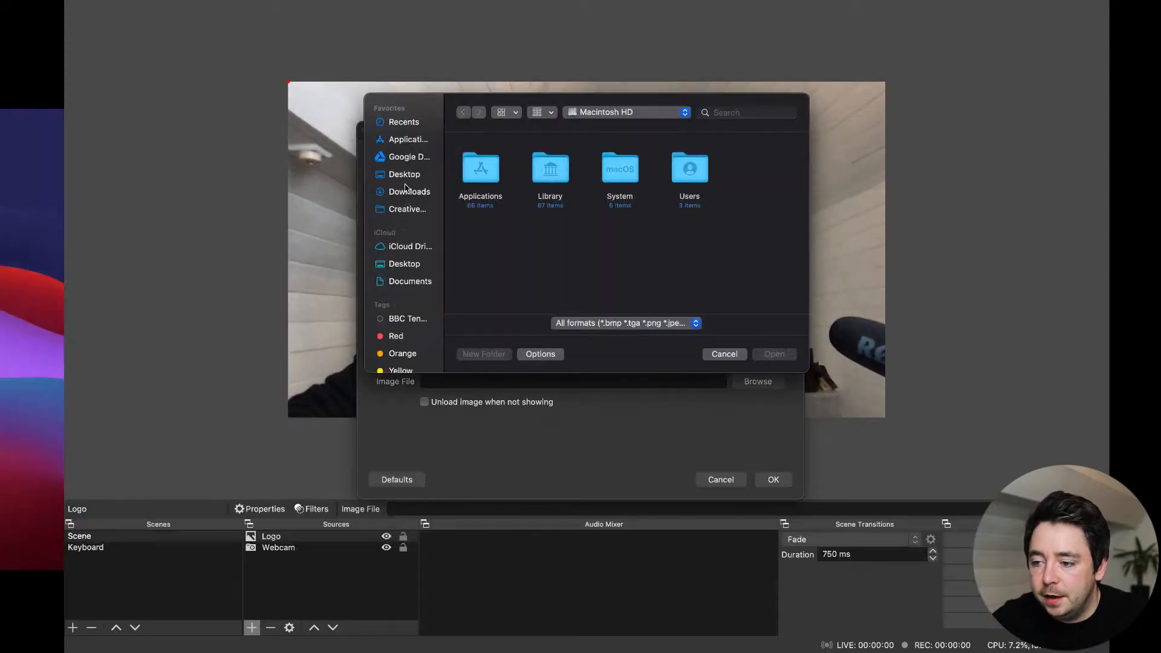
click(409, 177)
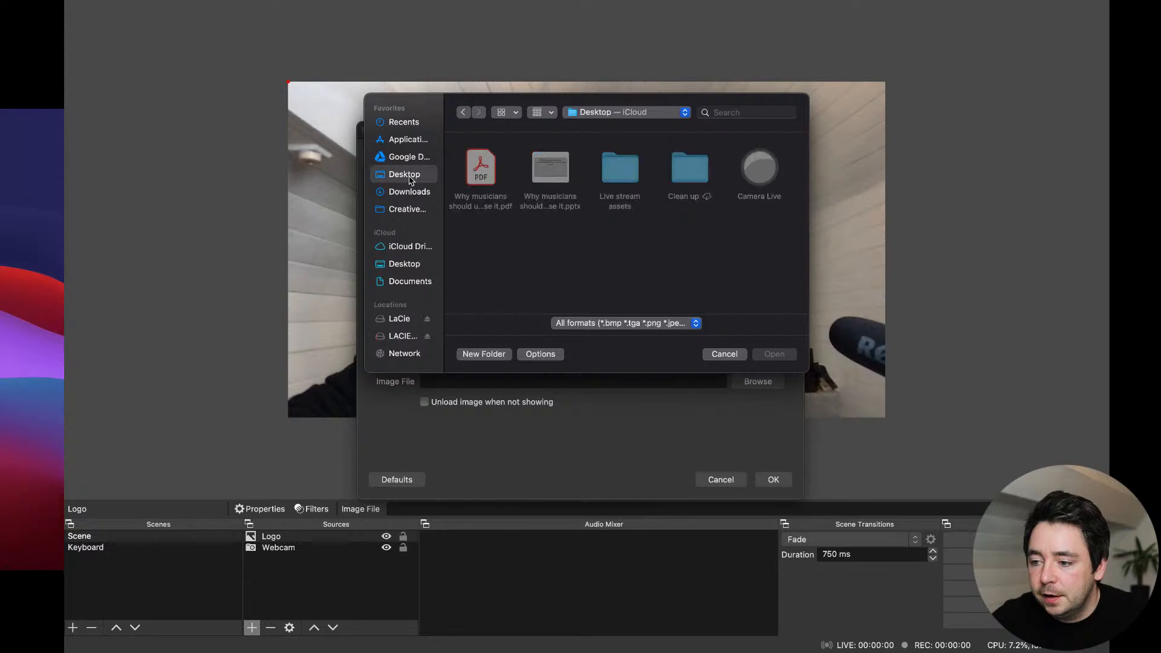
double_click(613, 173)
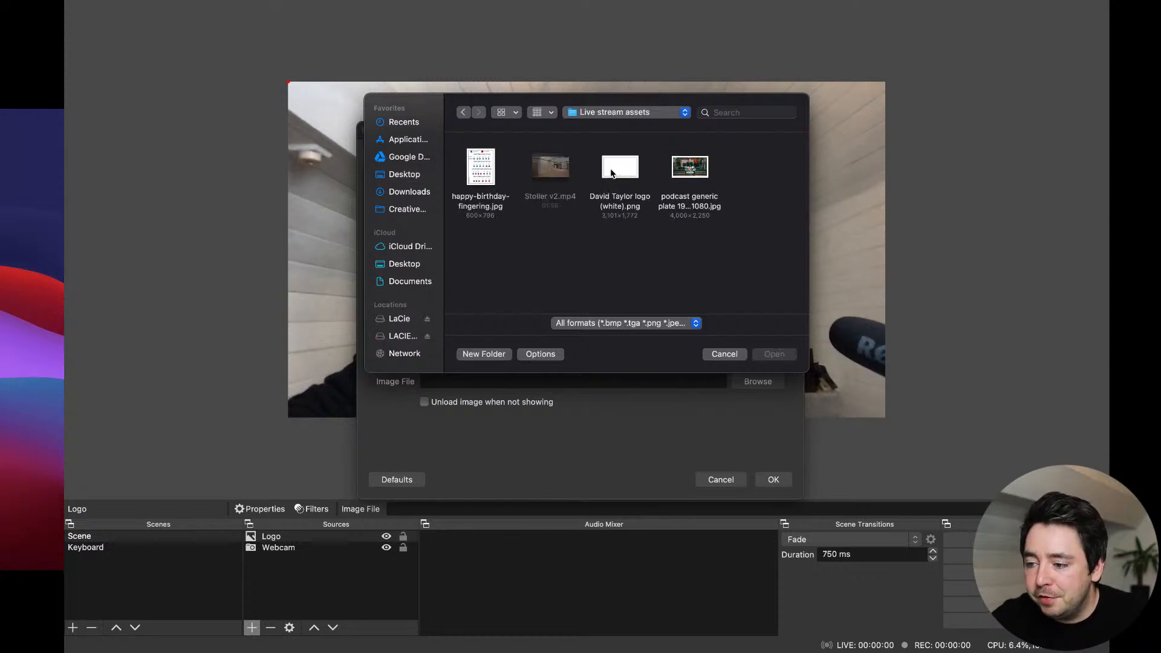
double_click(623, 172)
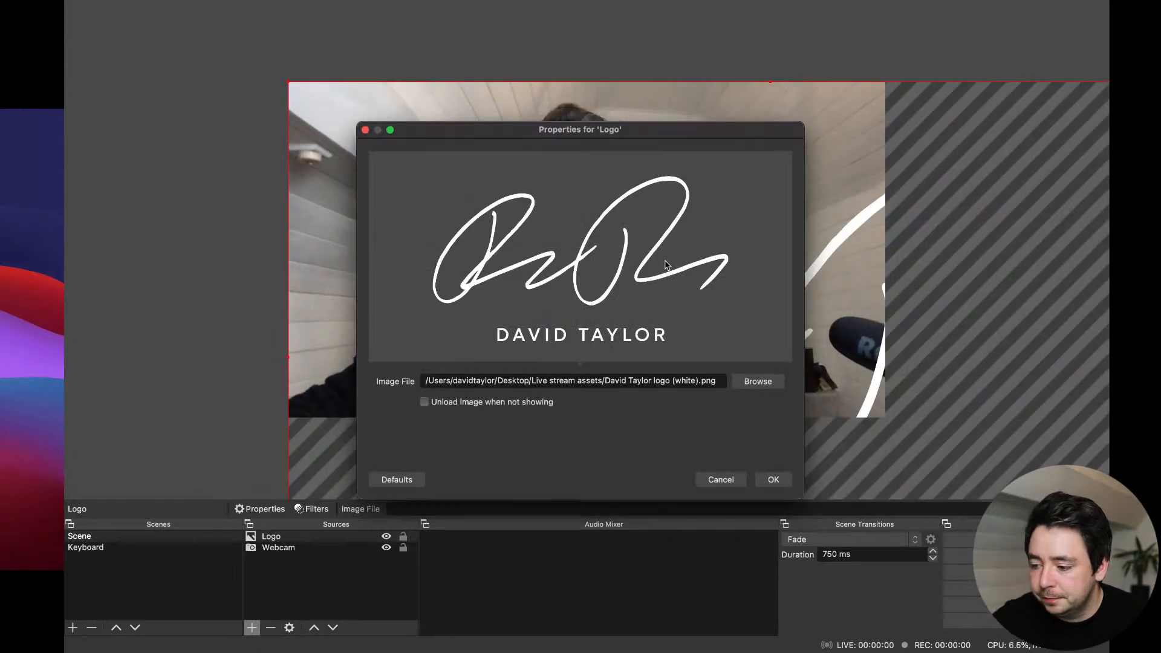
click(774, 480)
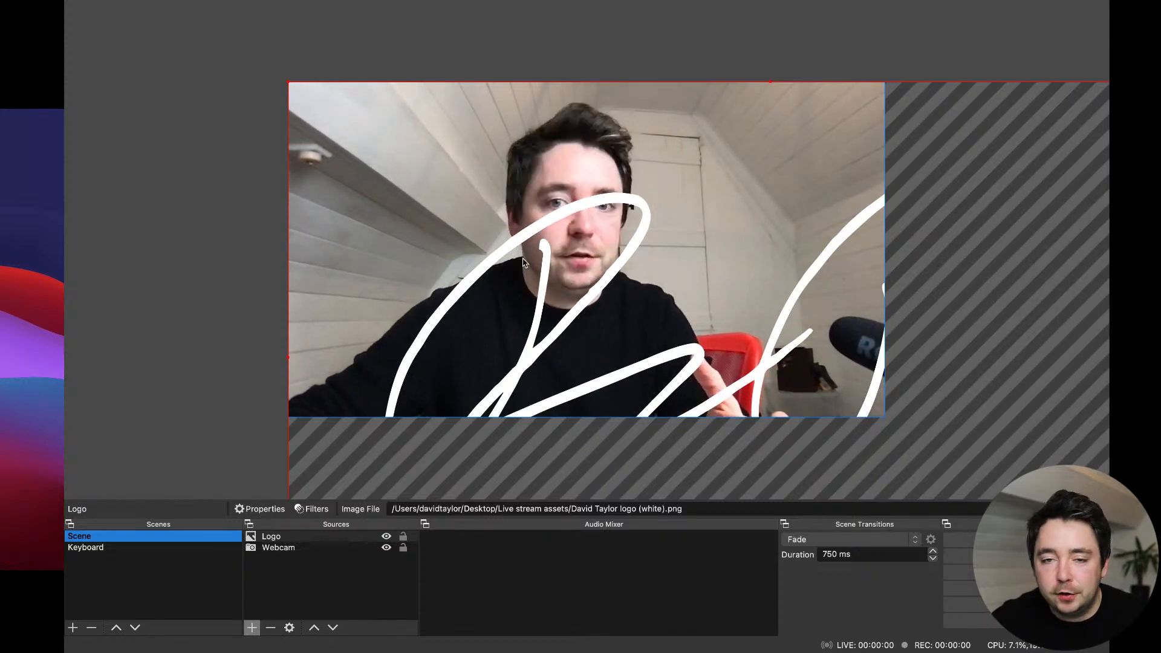
Fit the oversized Logo source to the screen in the webcam scene using its transform options.
right_click(524, 227)
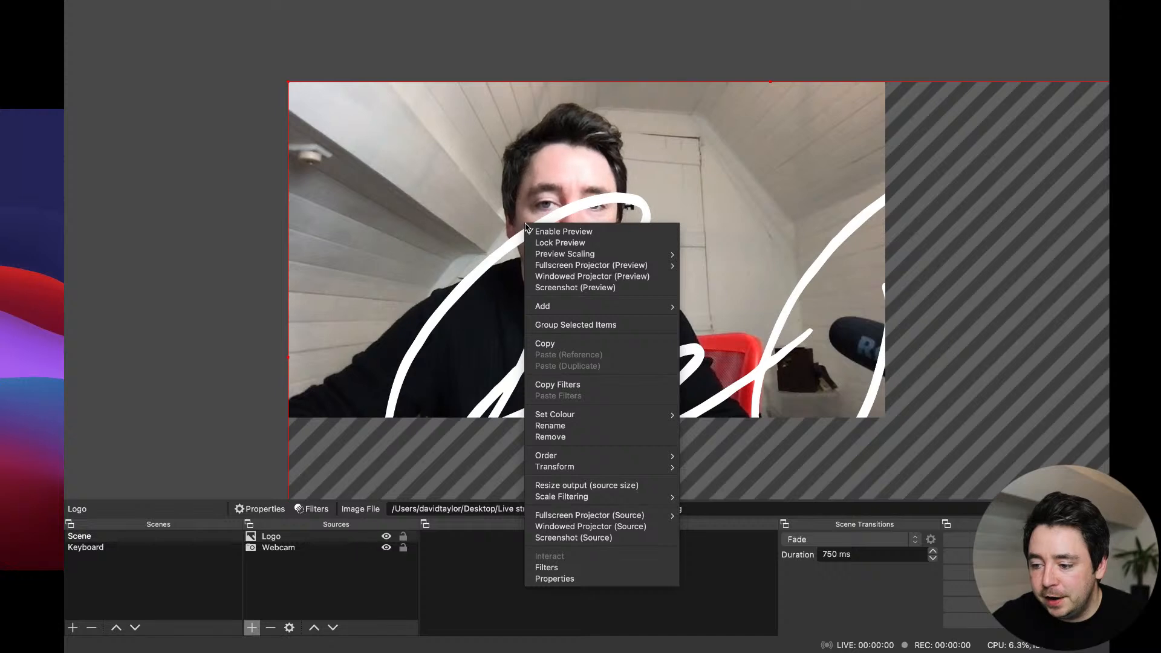
mouse_move(621, 458)
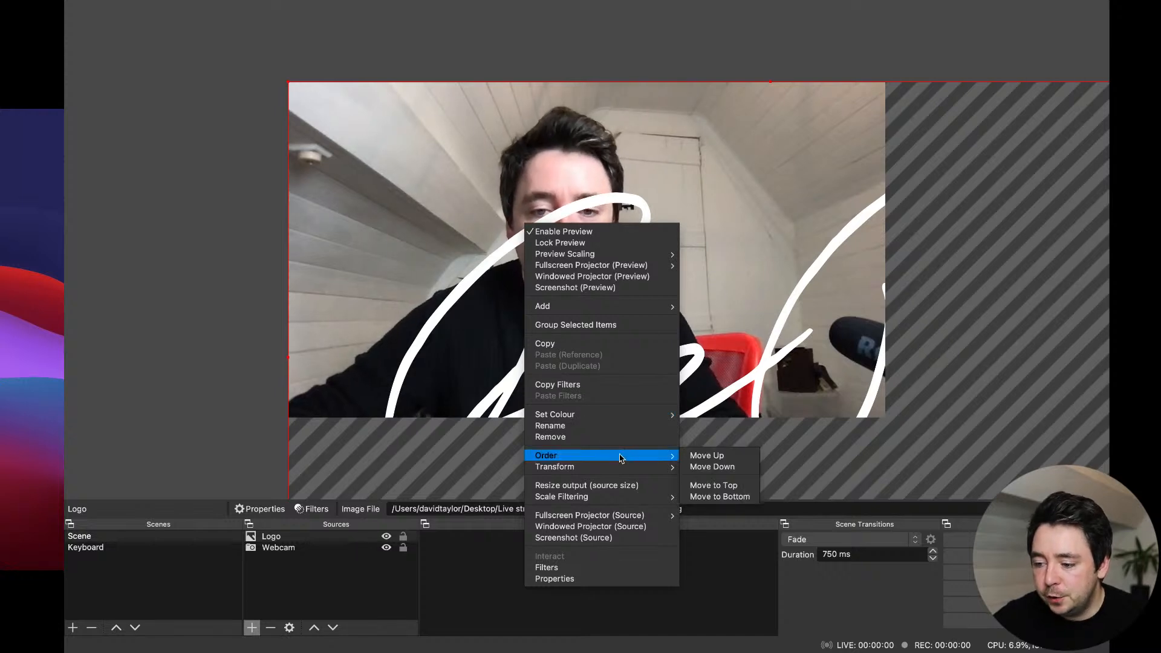
mouse_move(652, 468)
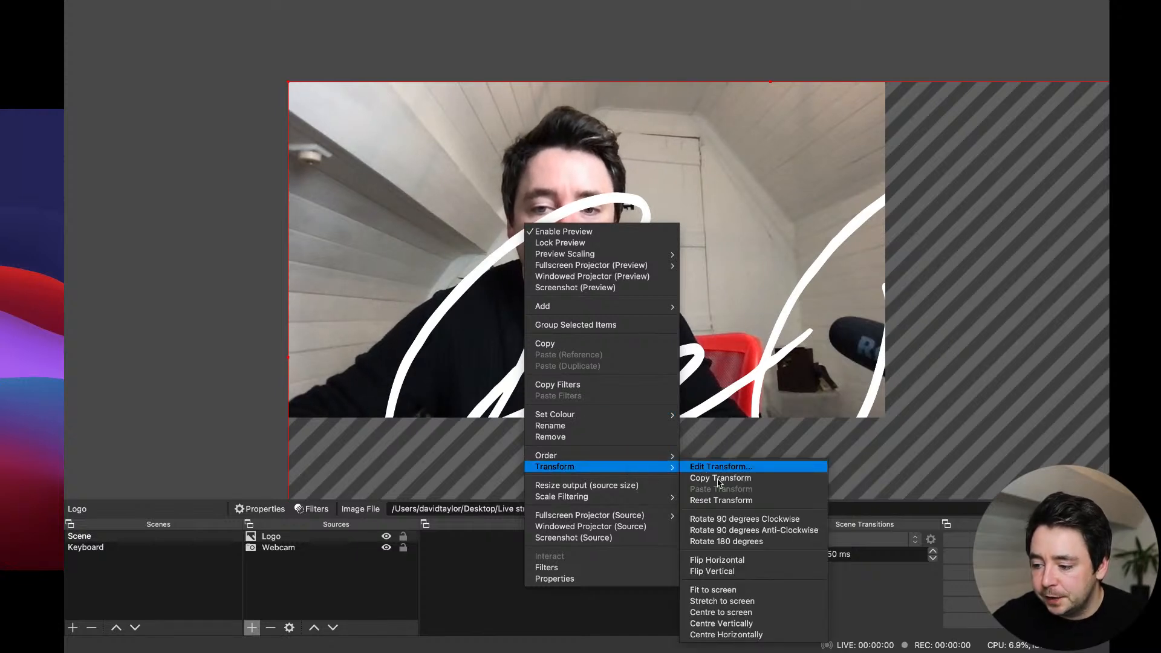
click(729, 595)
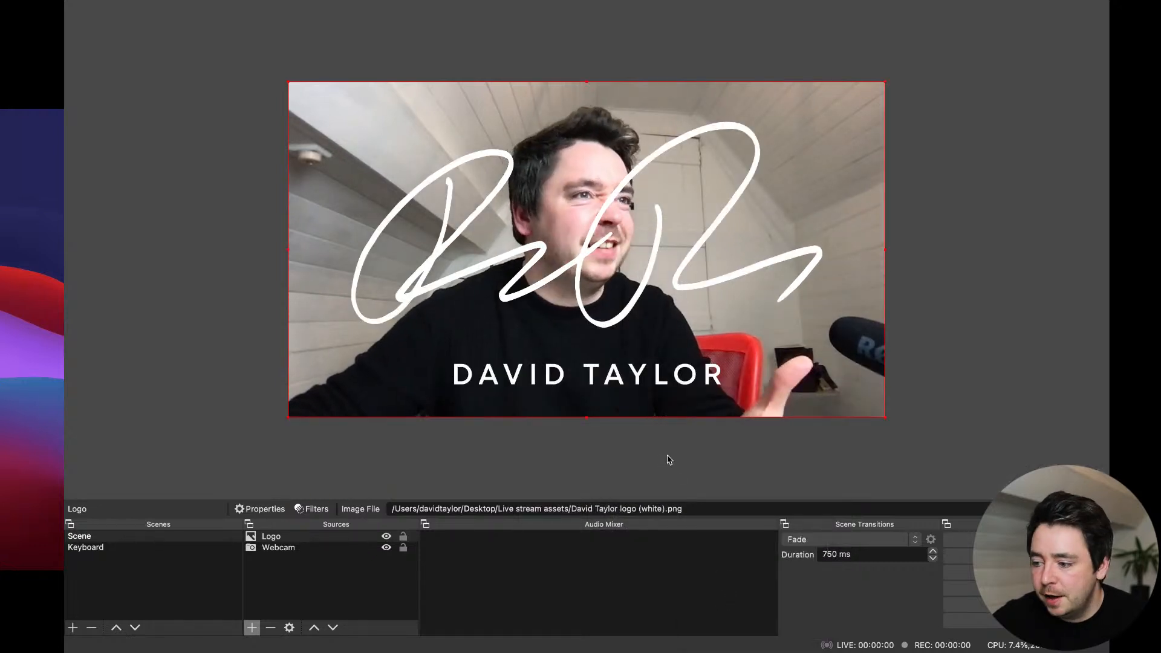
Scale the logo down to about a fifth of the canvas width and place it in the canvas's lower-left corner.
drag(884, 416, 470, 223)
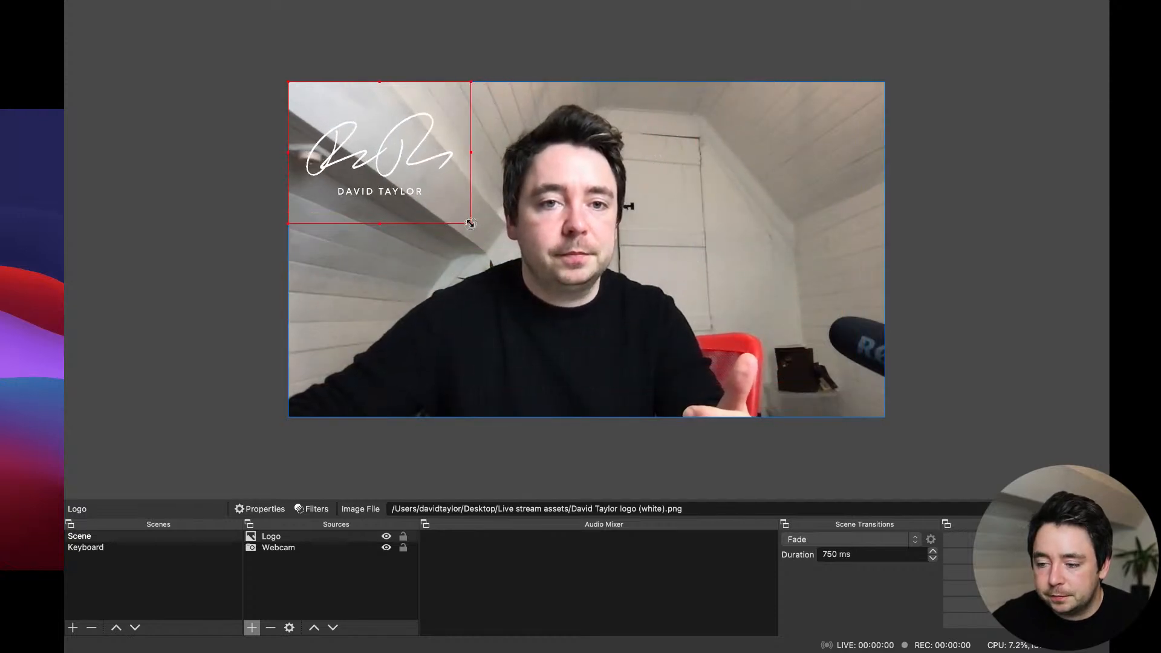
drag(404, 158, 408, 347)
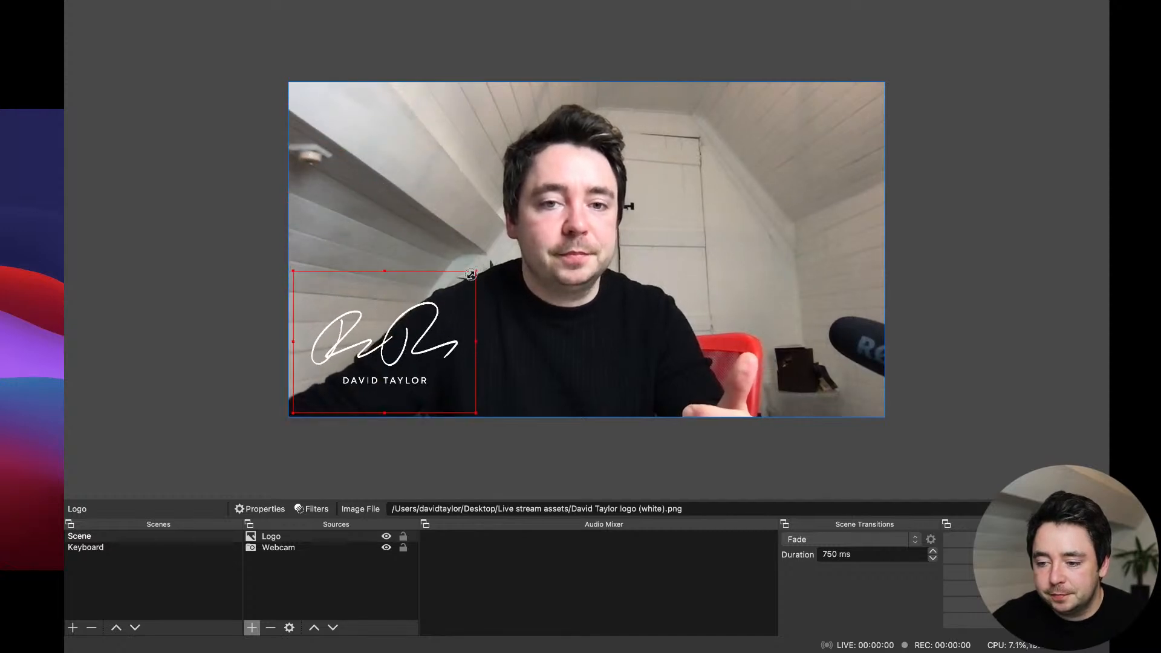
drag(471, 275, 446, 300)
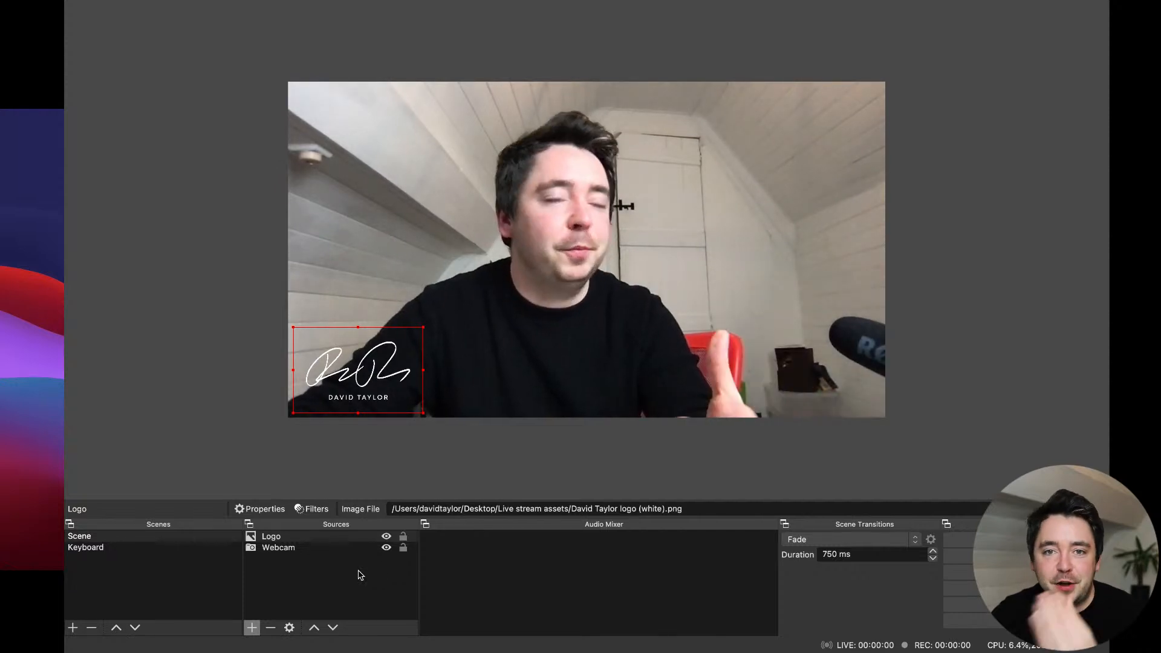
click(252, 627)
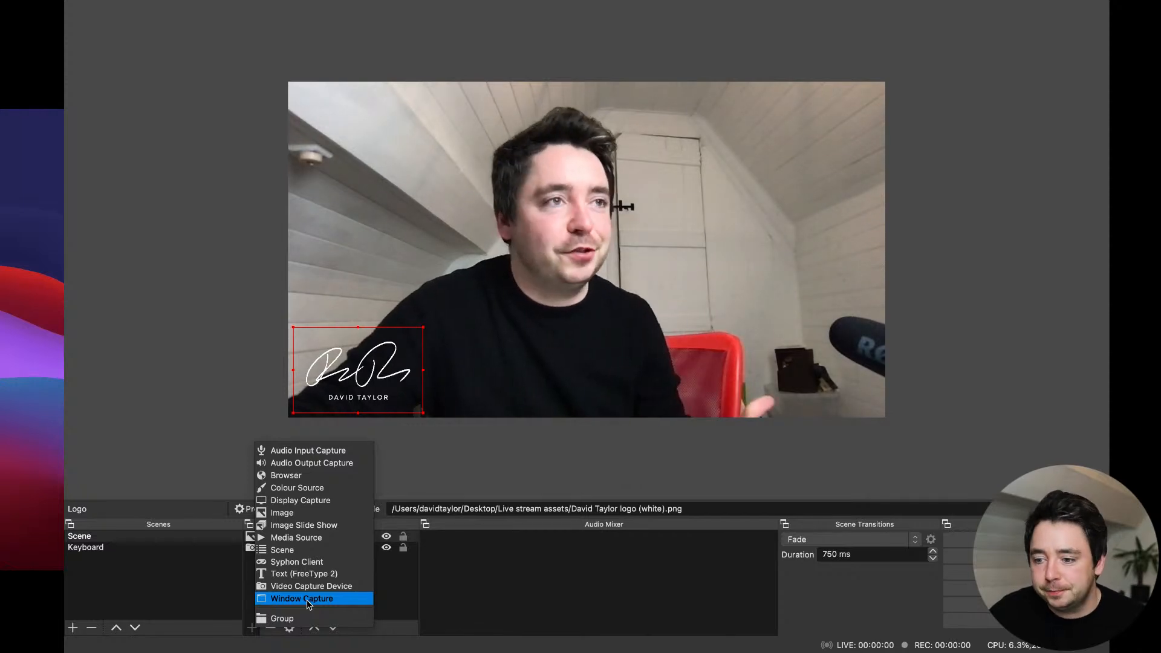
click(563, 608)
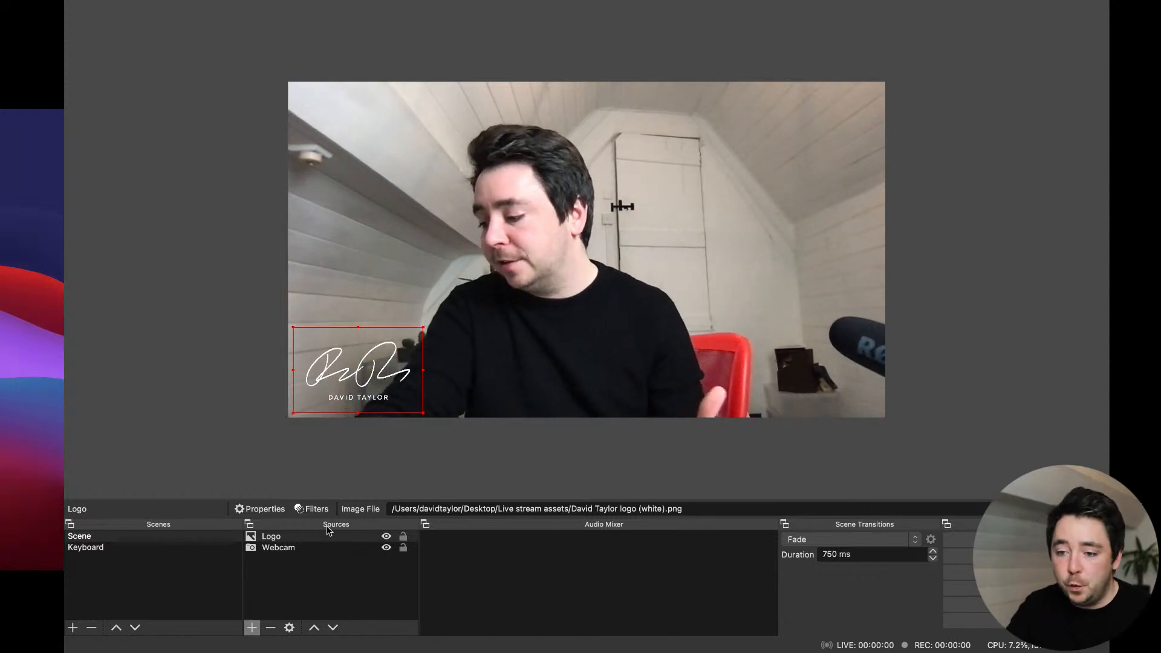
click(92, 593)
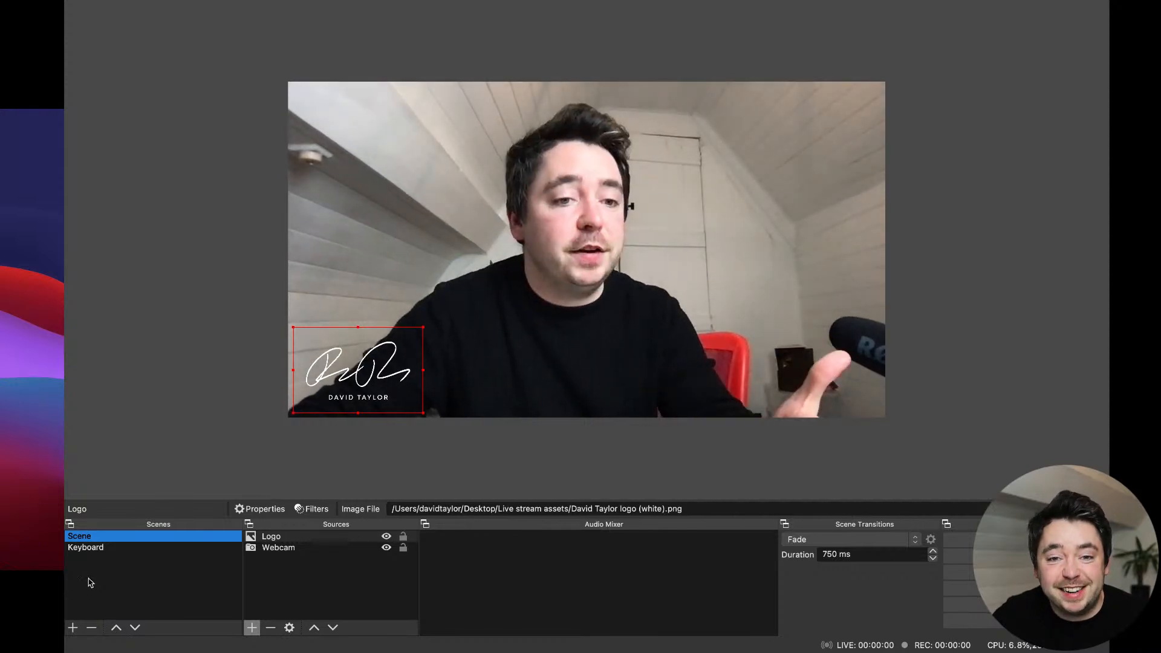
Add a new scene named Stoller Hall.
click(73, 628)
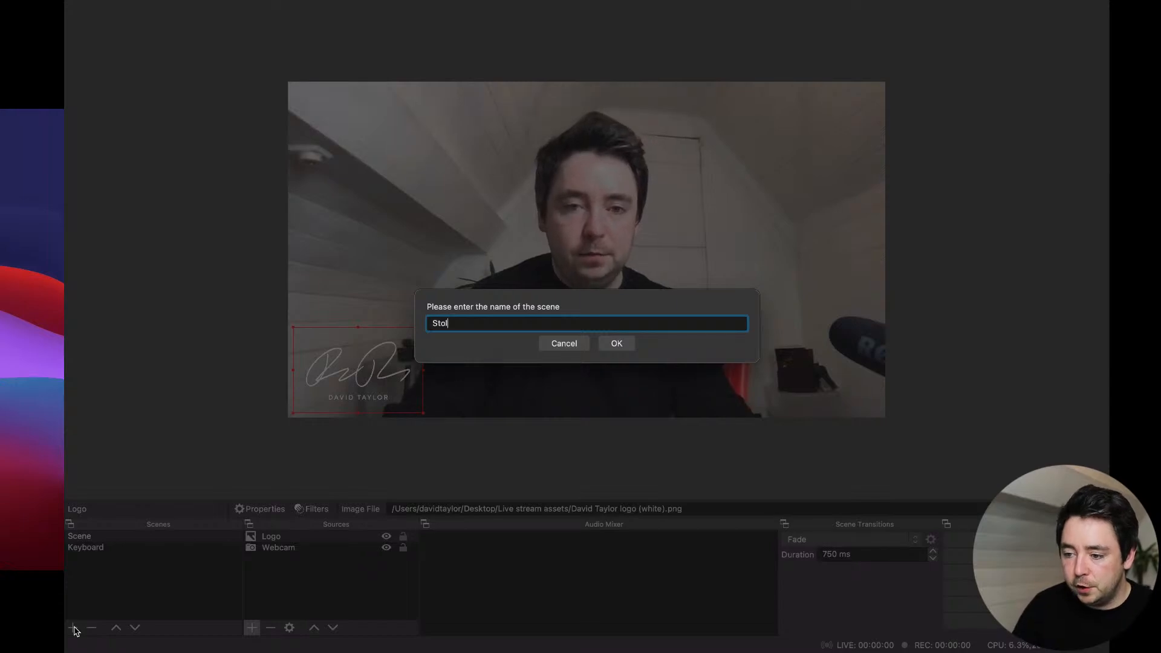
text(Stoller Hall)
key(Return)
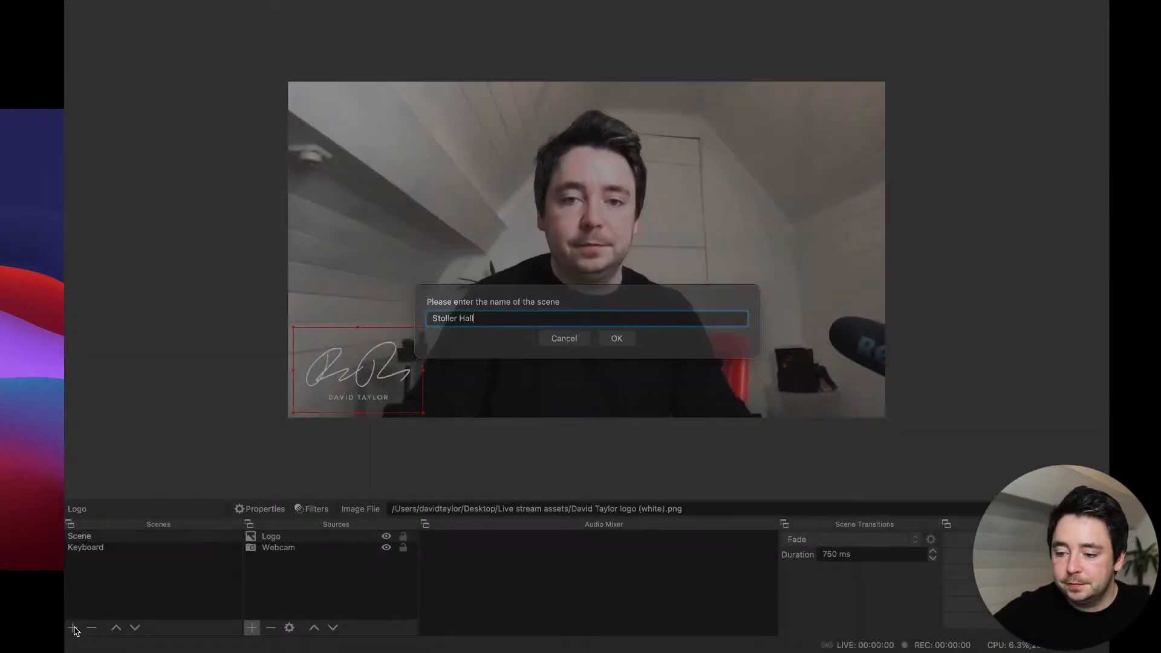
Add a new Media Source named Drone to the Stoller Hall scene.
click(252, 629)
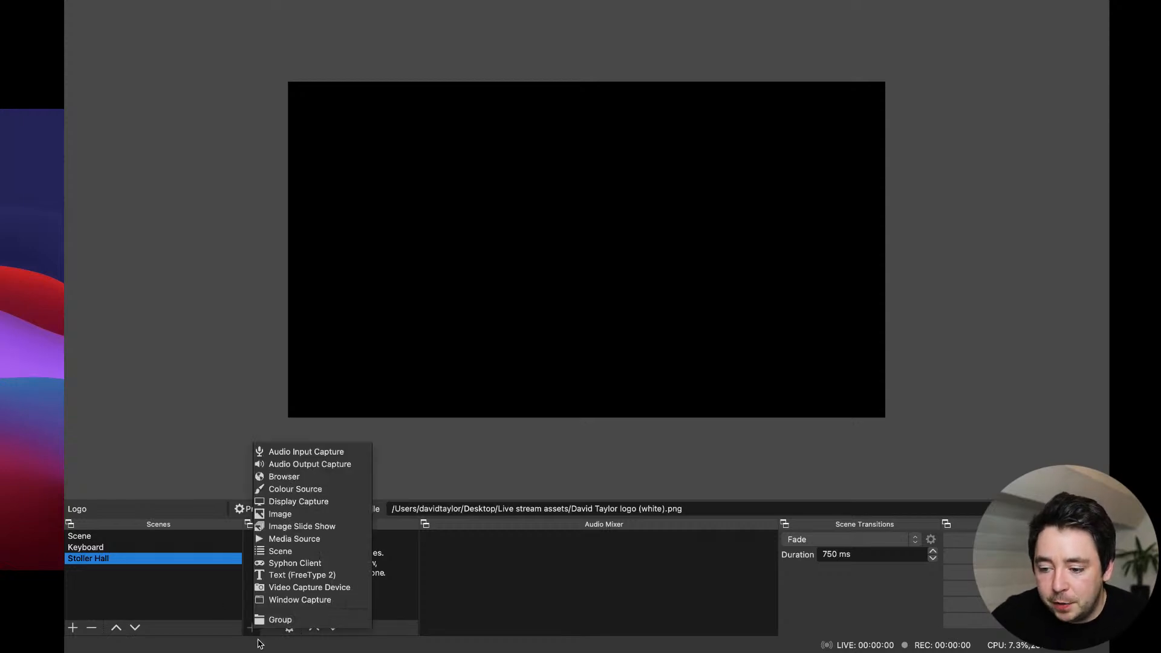
click(297, 539)
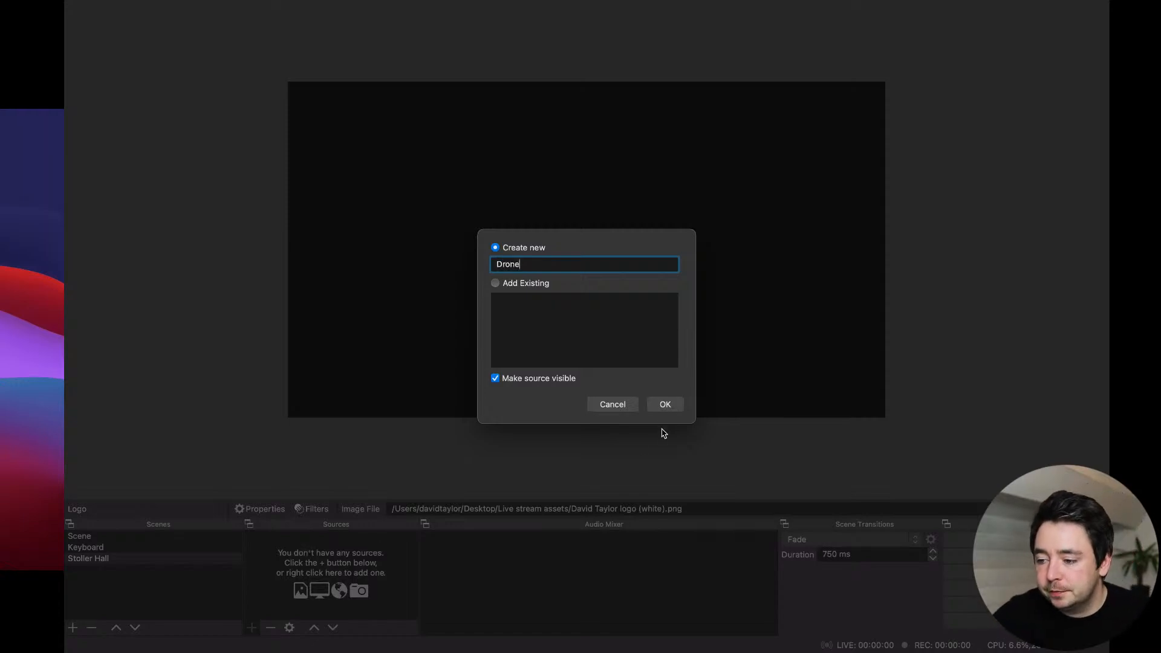
click(665, 405)
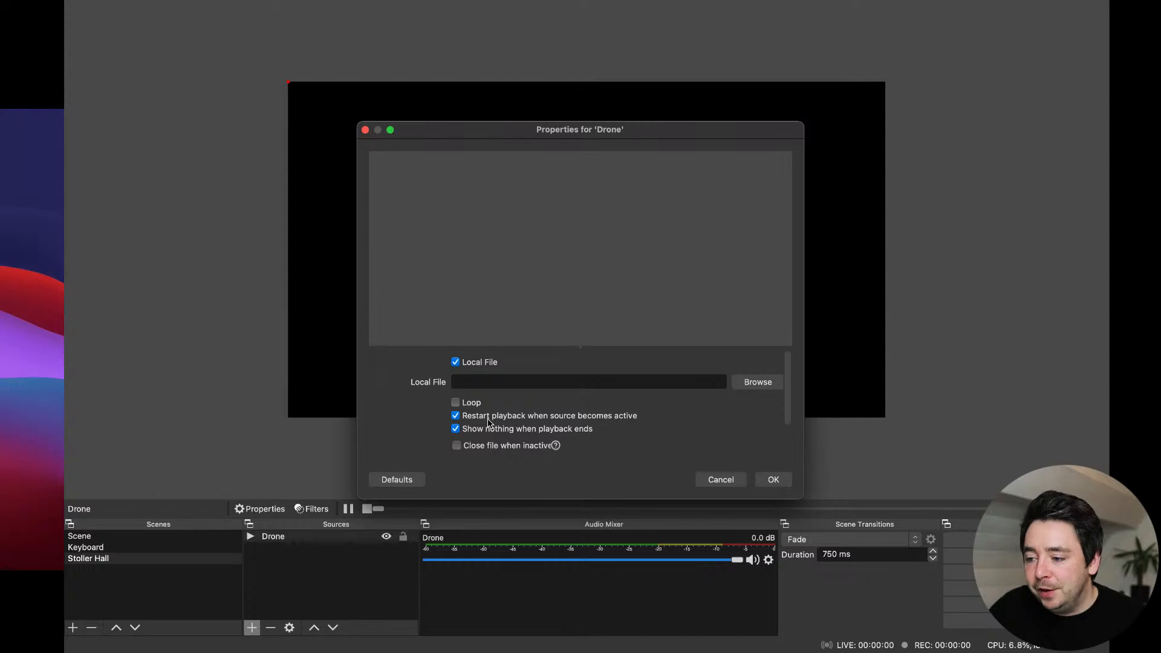
Load Stoller v2.mp4 from Live stream assets into the Drone source and mute its audio.
click(766, 387)
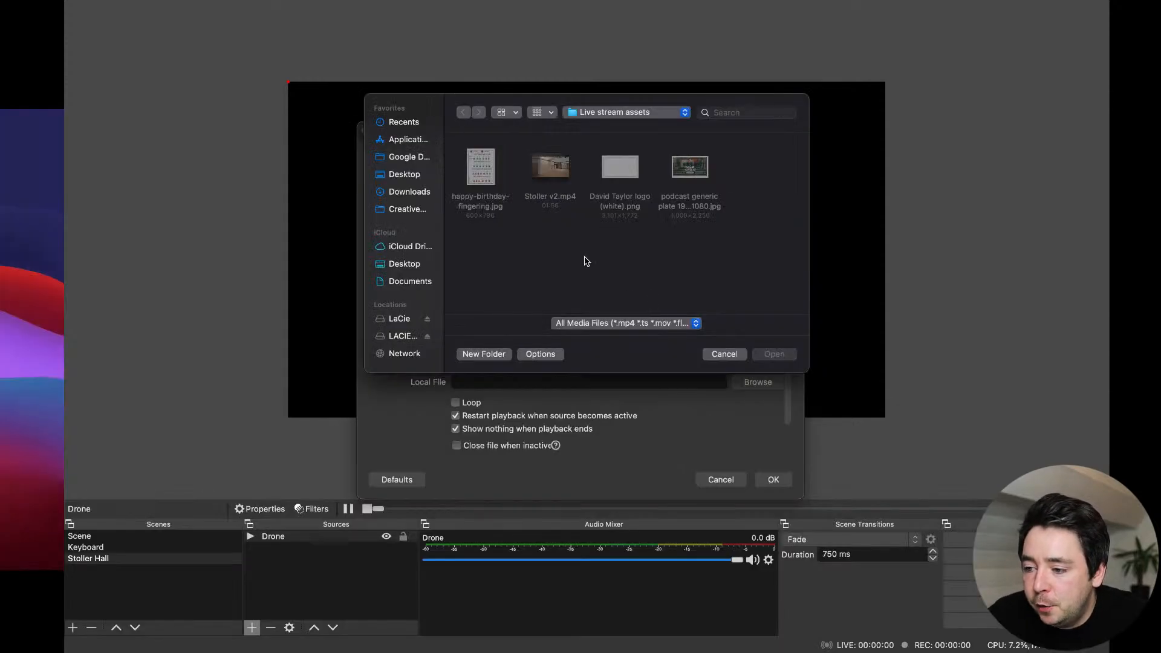
double_click(551, 168)
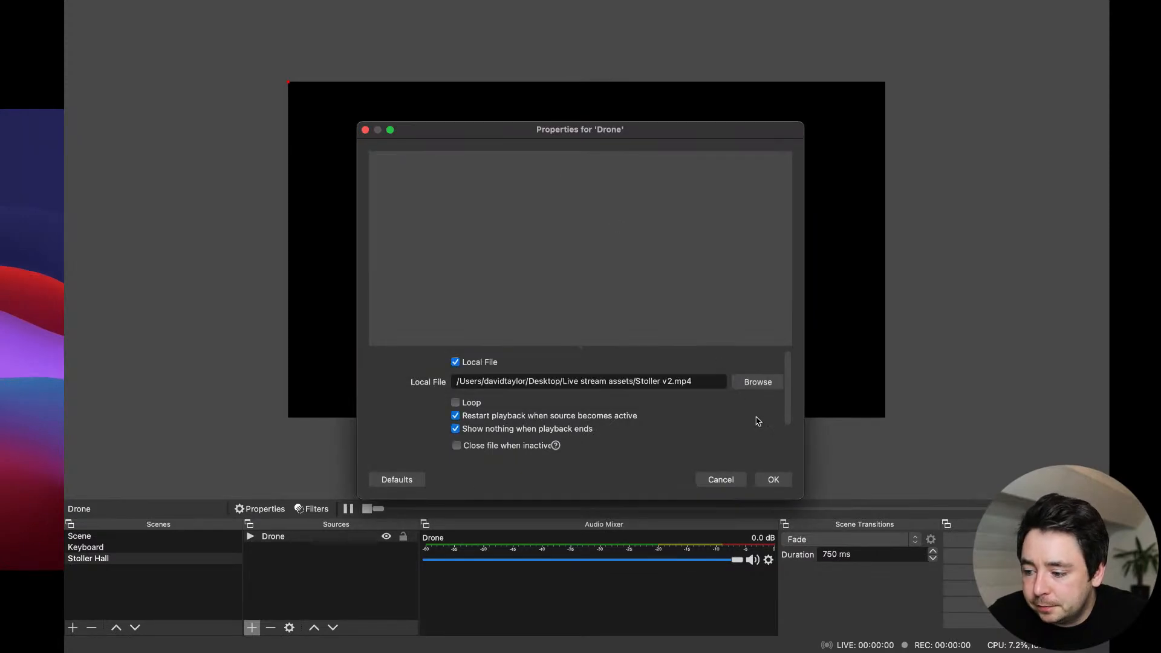
click(774, 480)
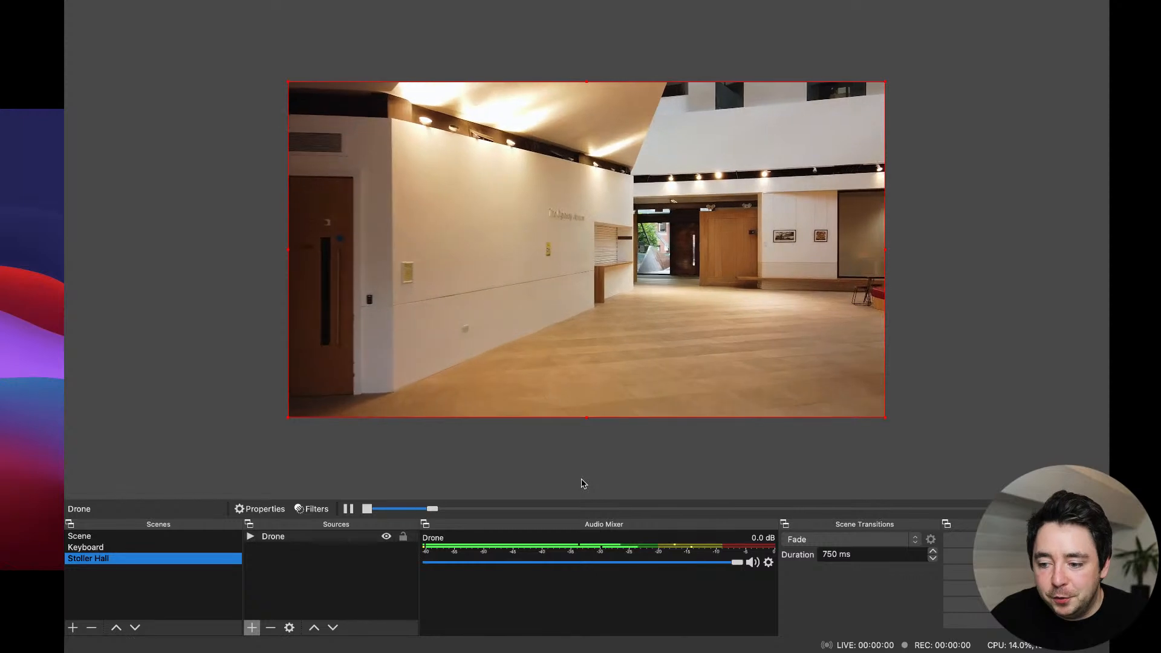
click(751, 563)
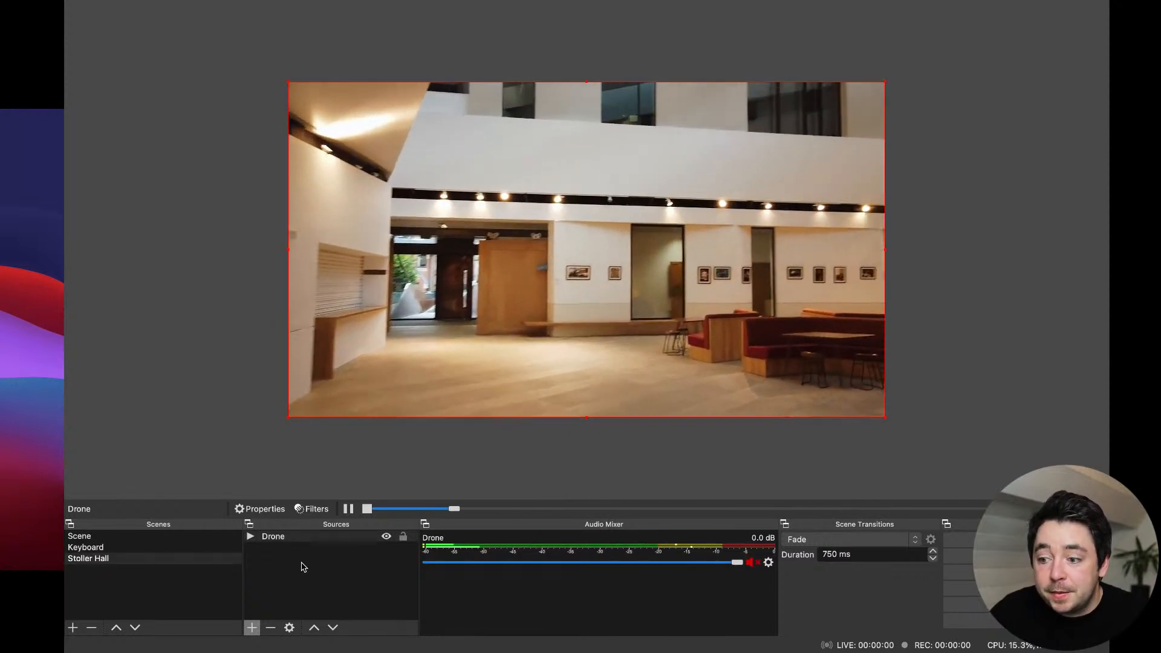
click(303, 567)
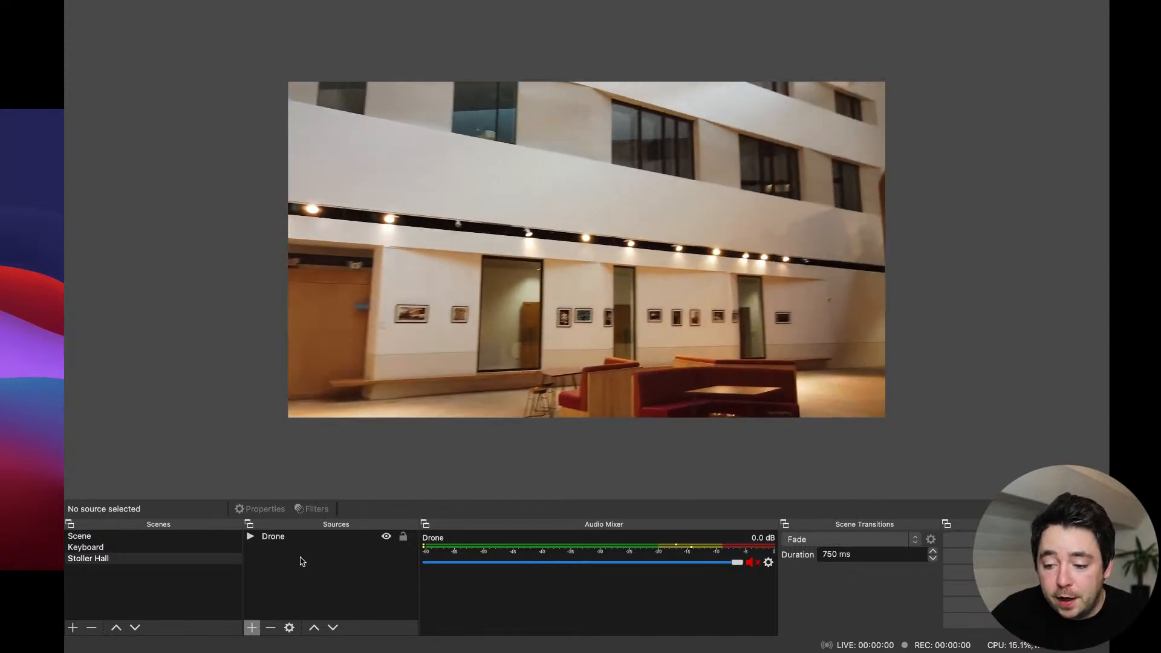
Add the existing Logo image source to the Stoller Hall scene.
click(252, 628)
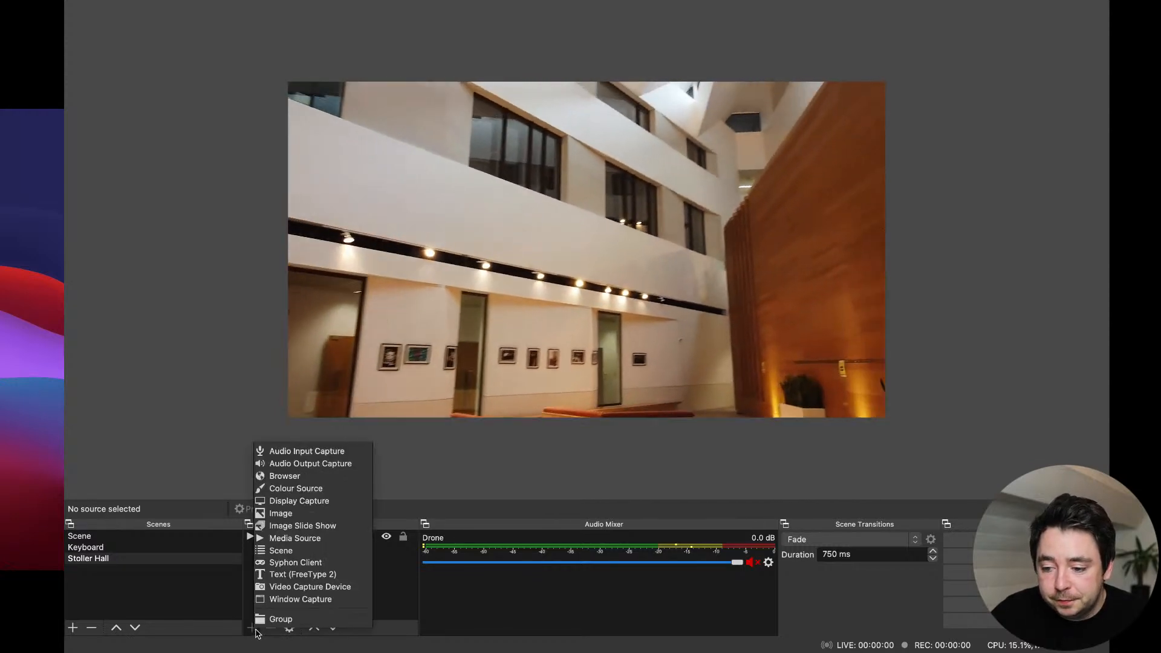
click(300, 516)
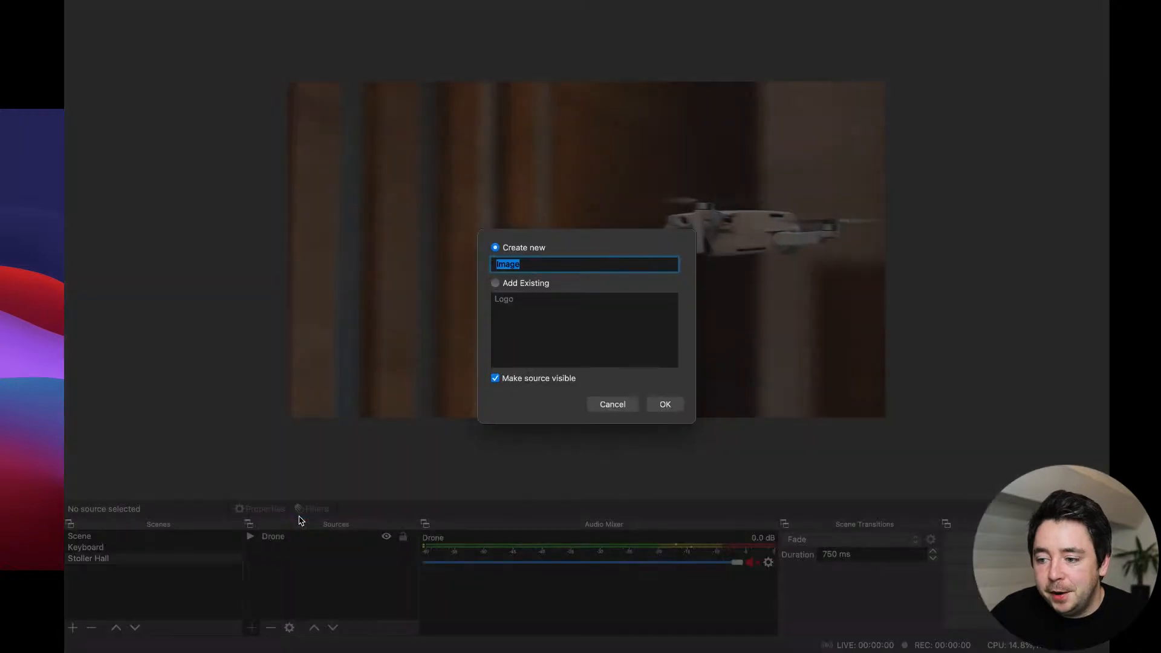
click(515, 283)
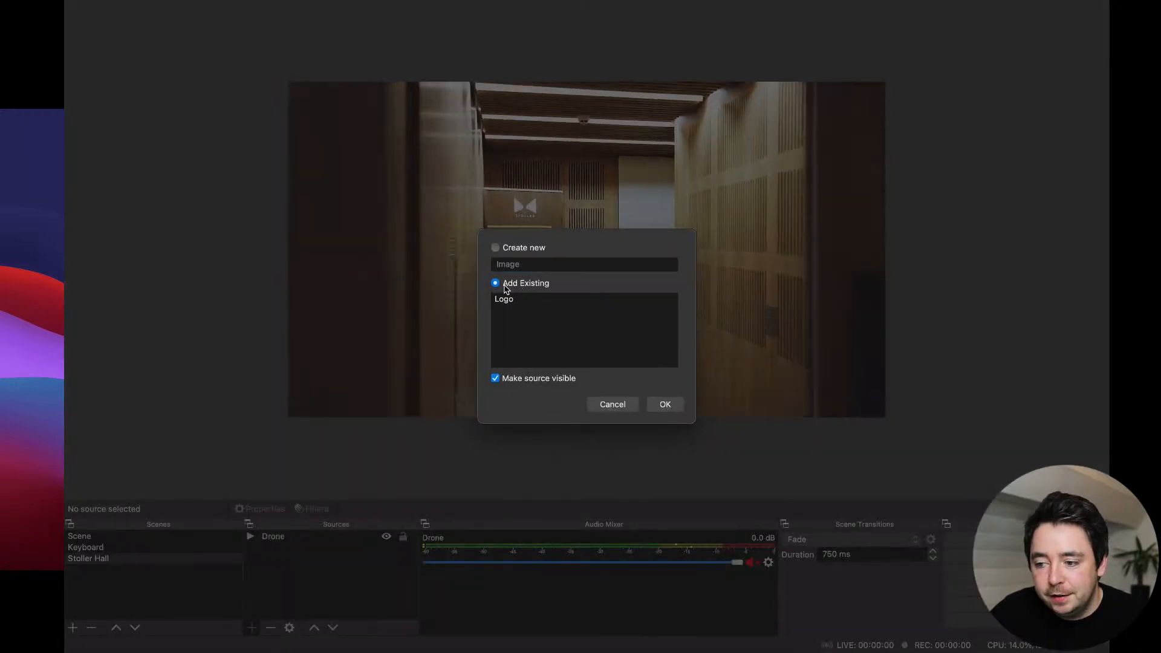
click(509, 302)
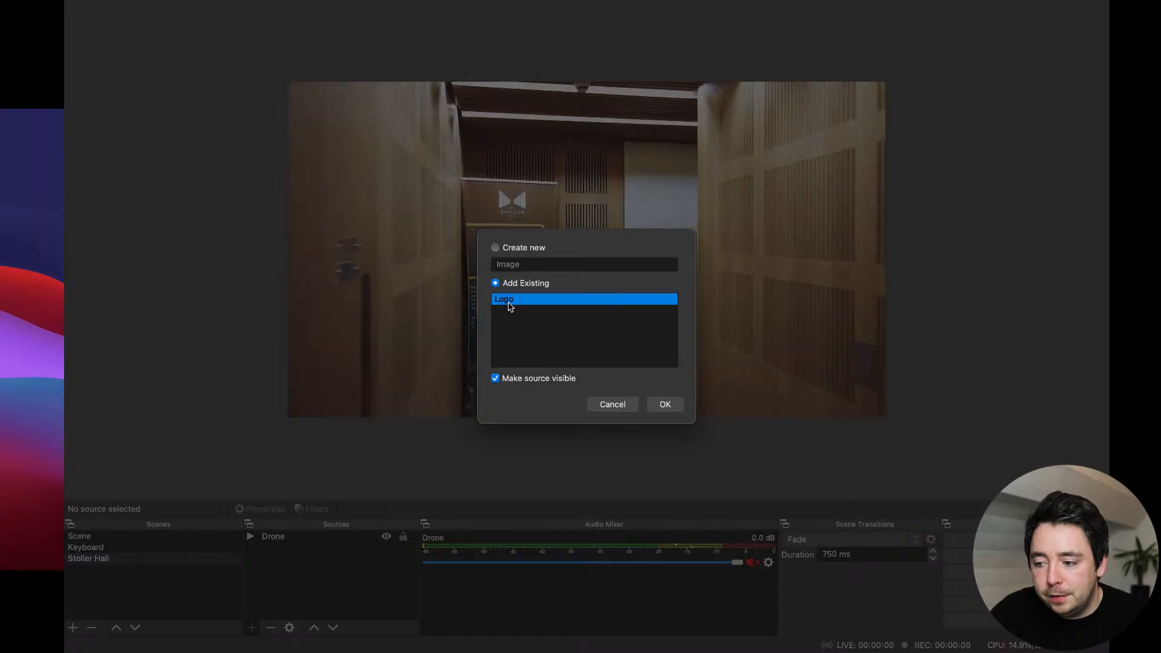
click(673, 406)
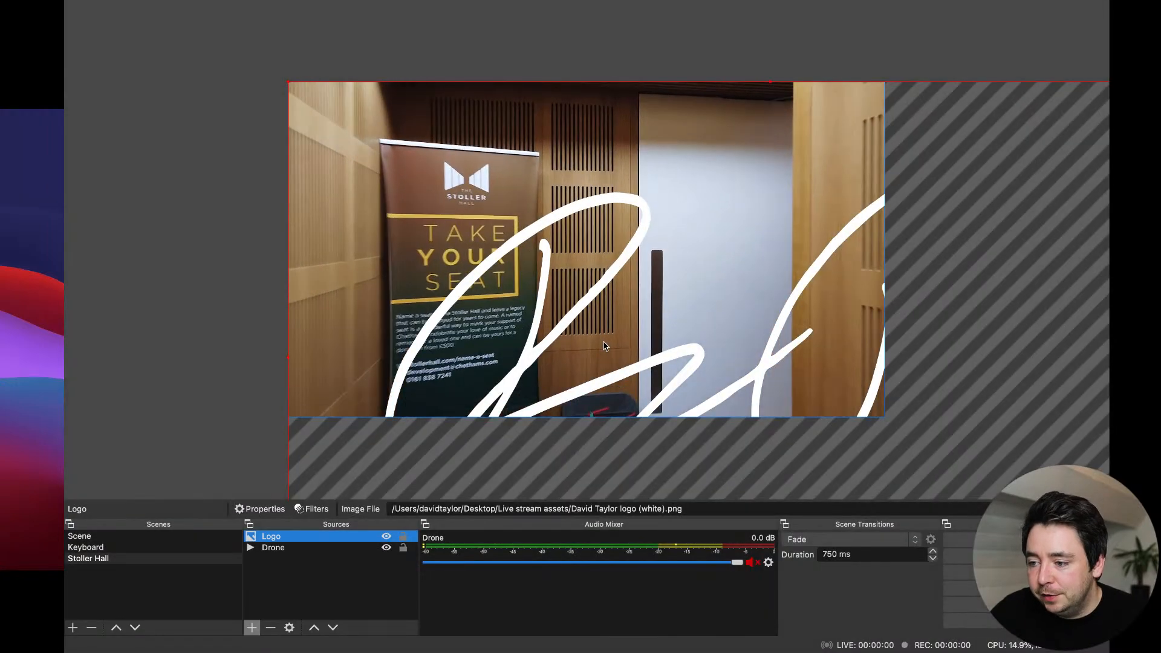
Fit the Stoller Hall logo to the screen, then shrink it to about two fifths of the canvas width in the lower-left corner.
right_click(611, 349)
mouse_move(901, 274)
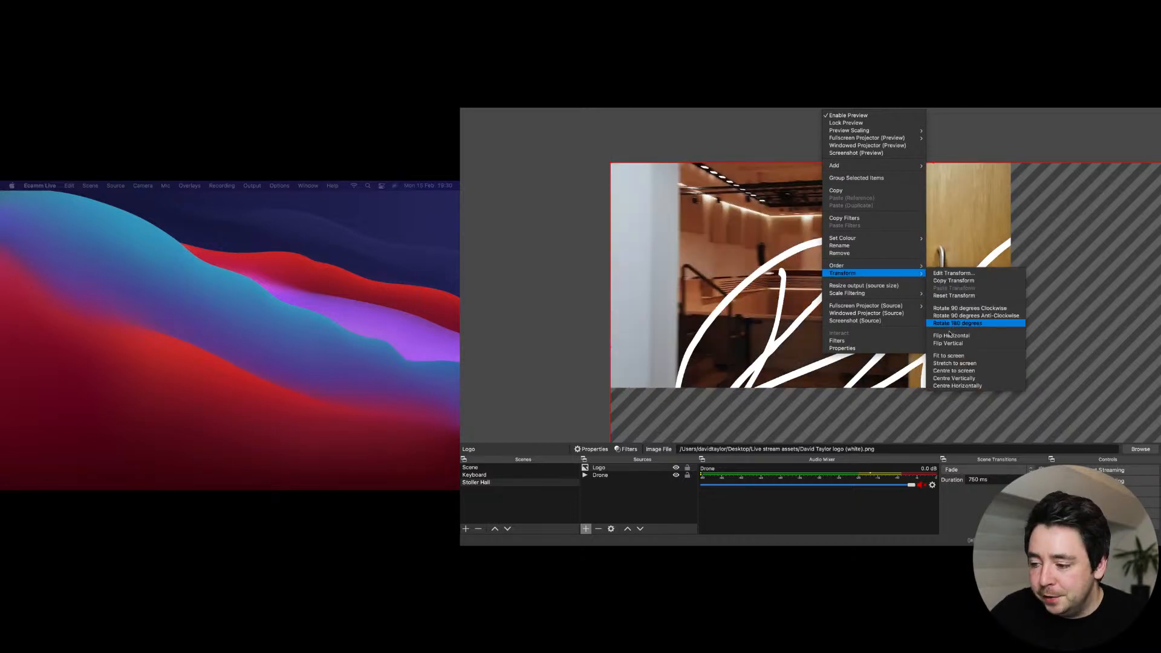
click(953, 356)
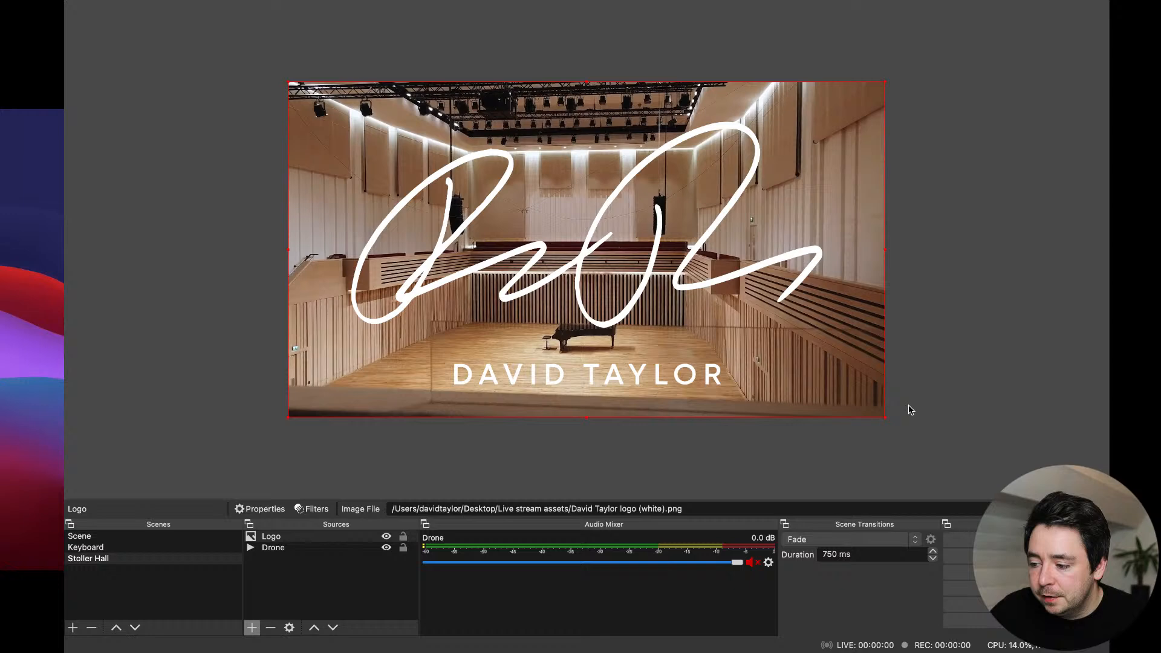
drag(885, 417, 531, 191)
drag(477, 147, 477, 374)
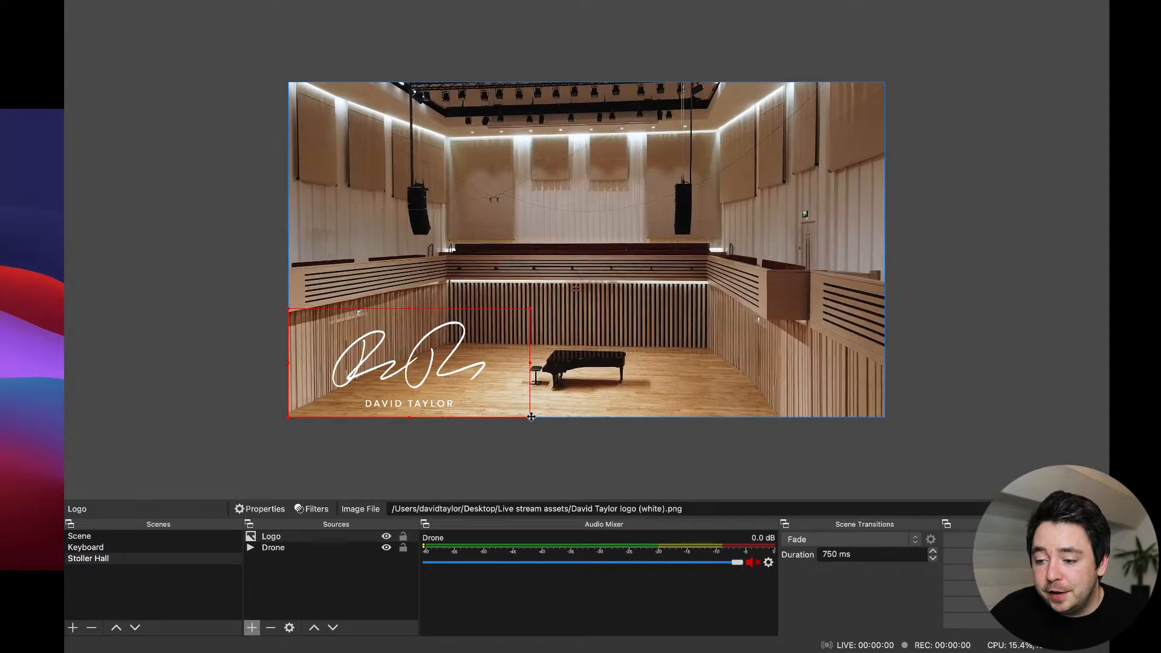
Add a new scene named Lesson after the Stoller Hall scene.
click(145, 558)
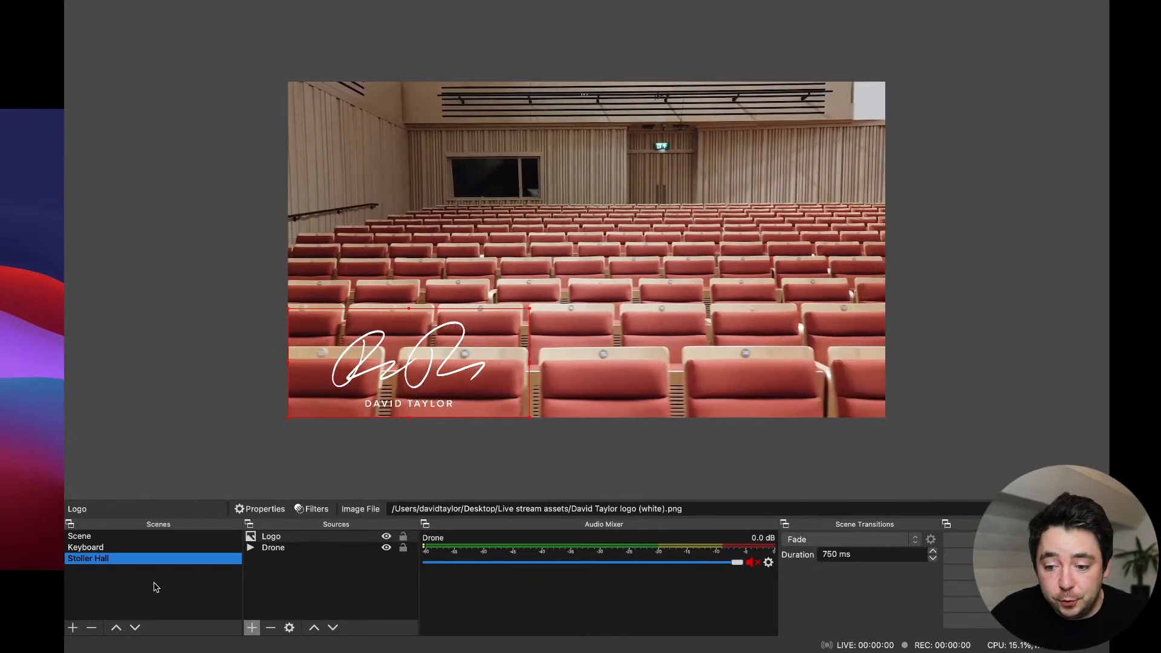
click(72, 628)
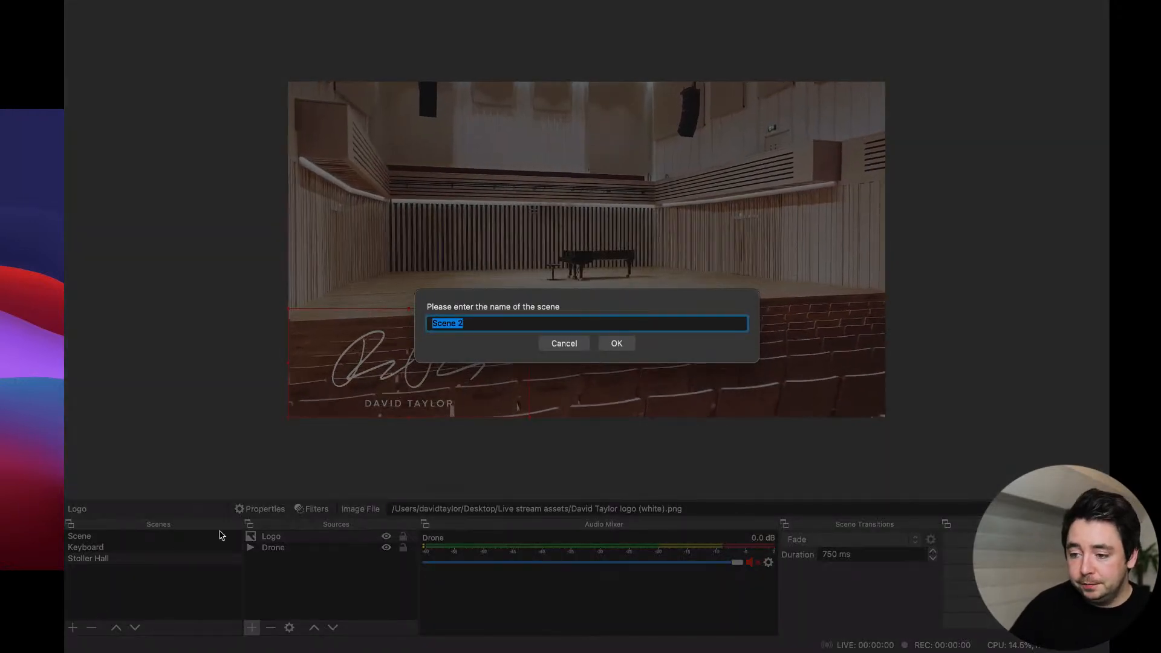
text(Lesson)
key(Return)
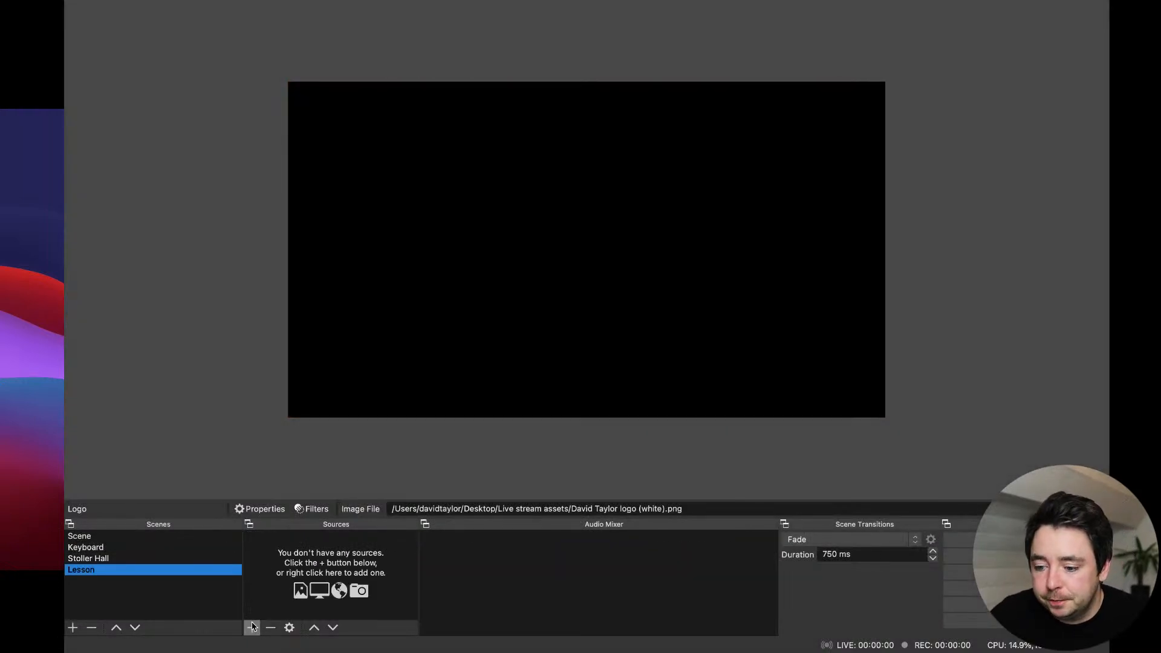
Add an Image source named Music to the Lesson scene using happy-birthday-fingering.jpg from Live stream assets, and enlarge it to the full canvas height.
click(252, 627)
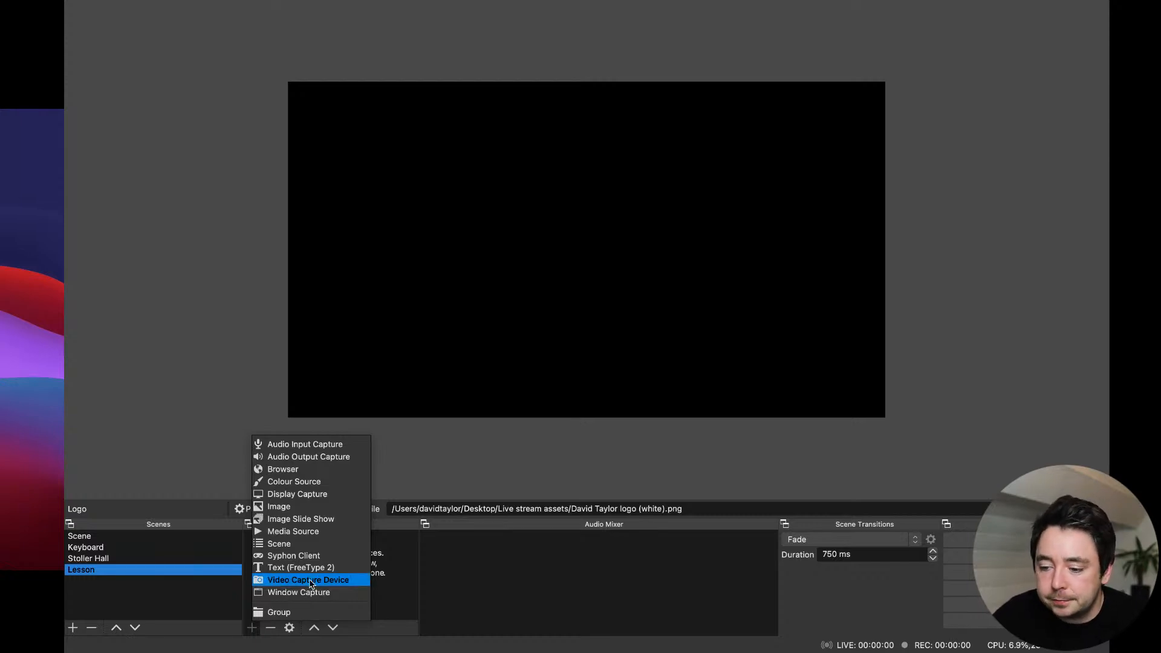
click(293, 509)
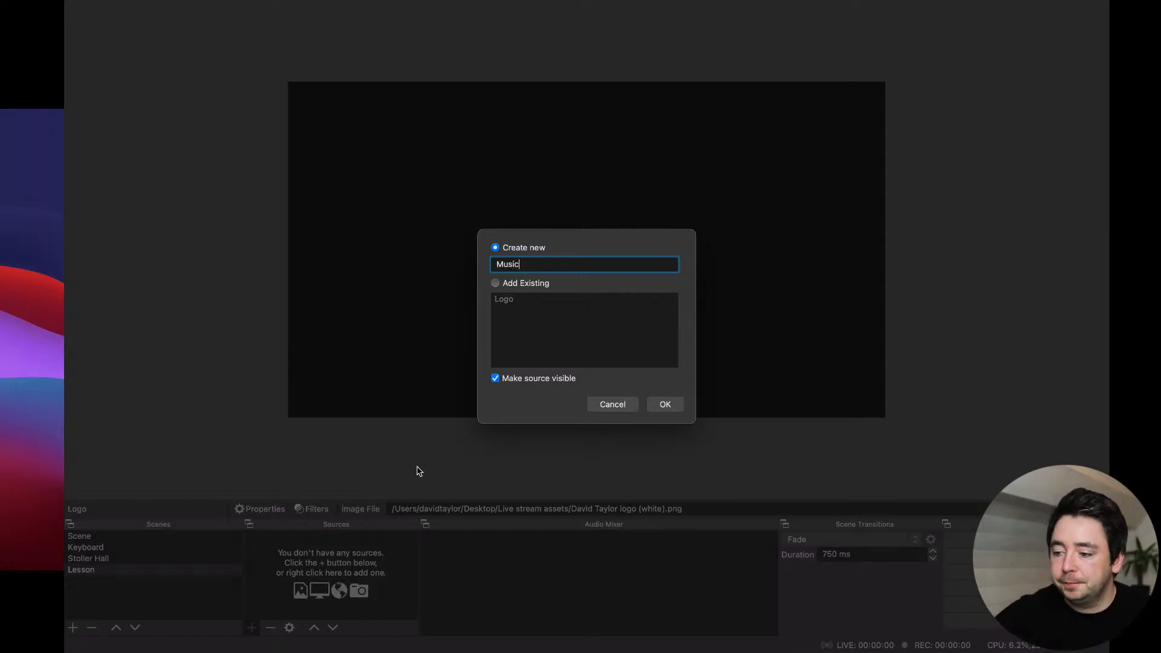
click(663, 405)
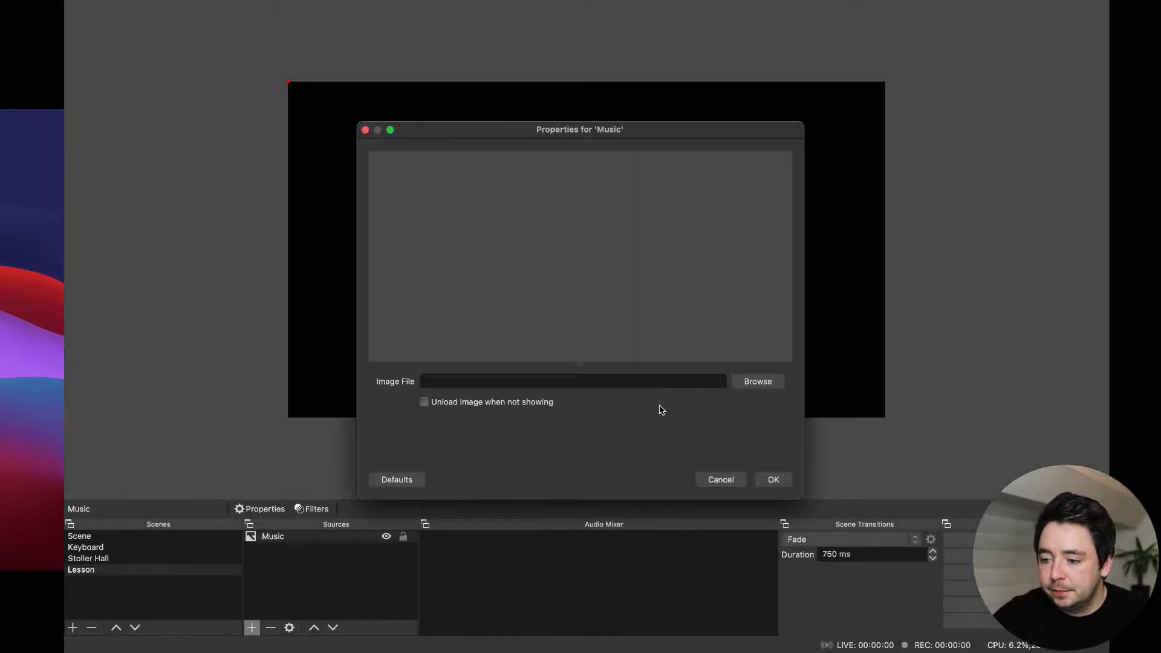
click(747, 382)
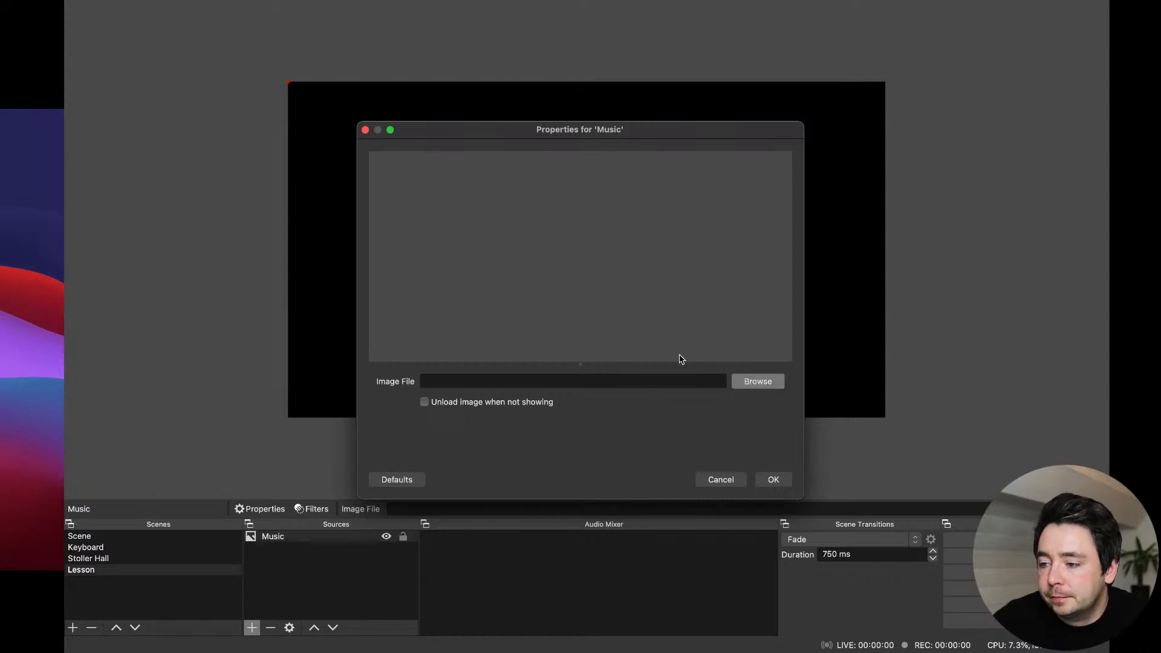
double_click(485, 173)
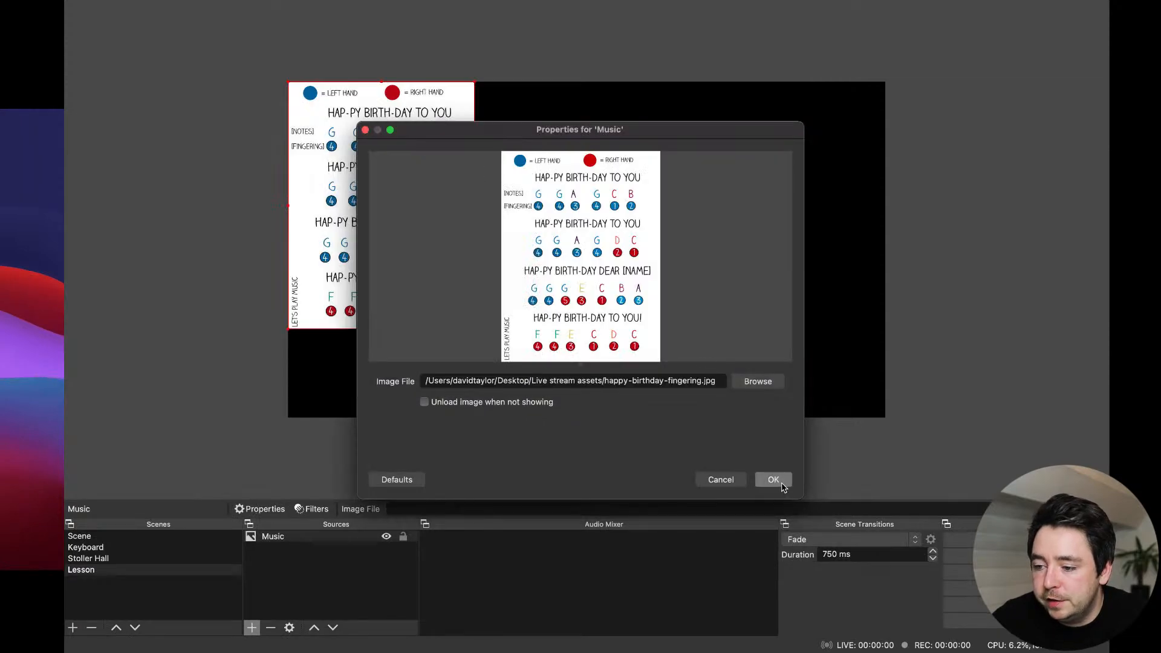
click(774, 480)
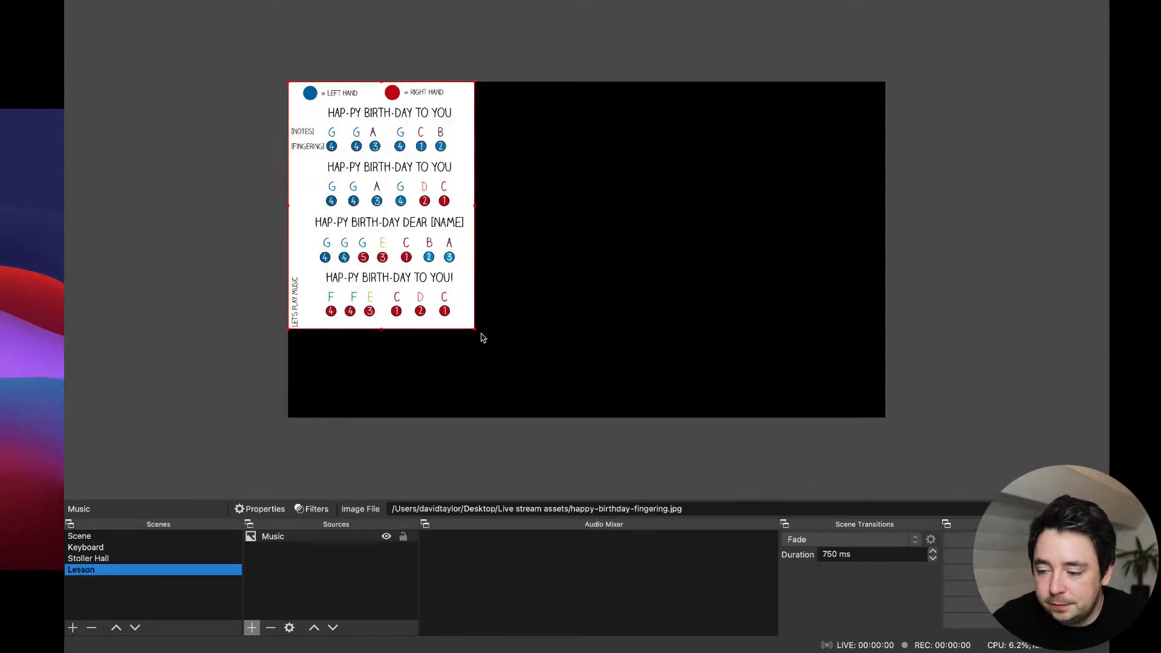
drag(476, 332, 537, 418)
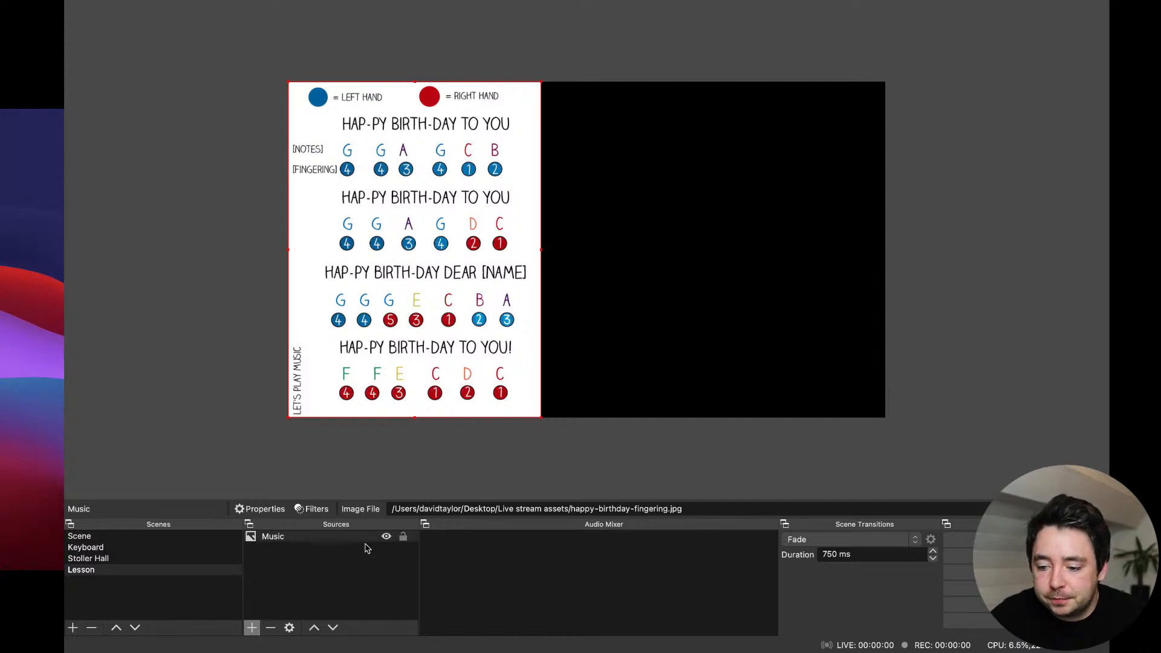
Add the existing Webcam video capture source to the Lesson scene.
click(252, 628)
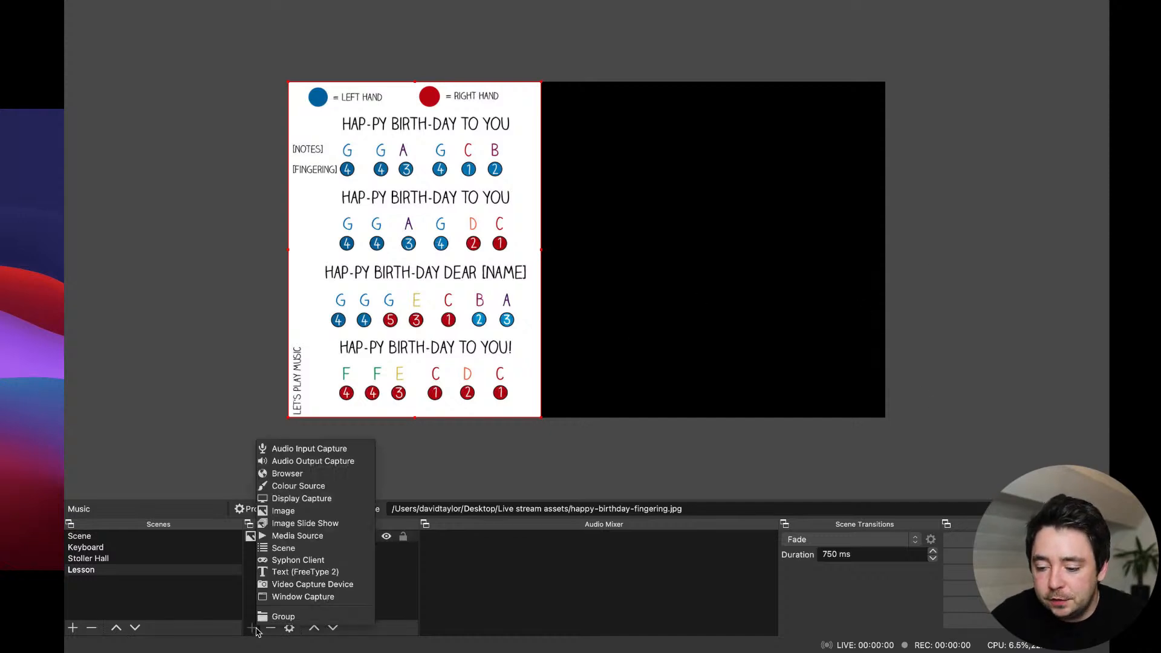
click(308, 588)
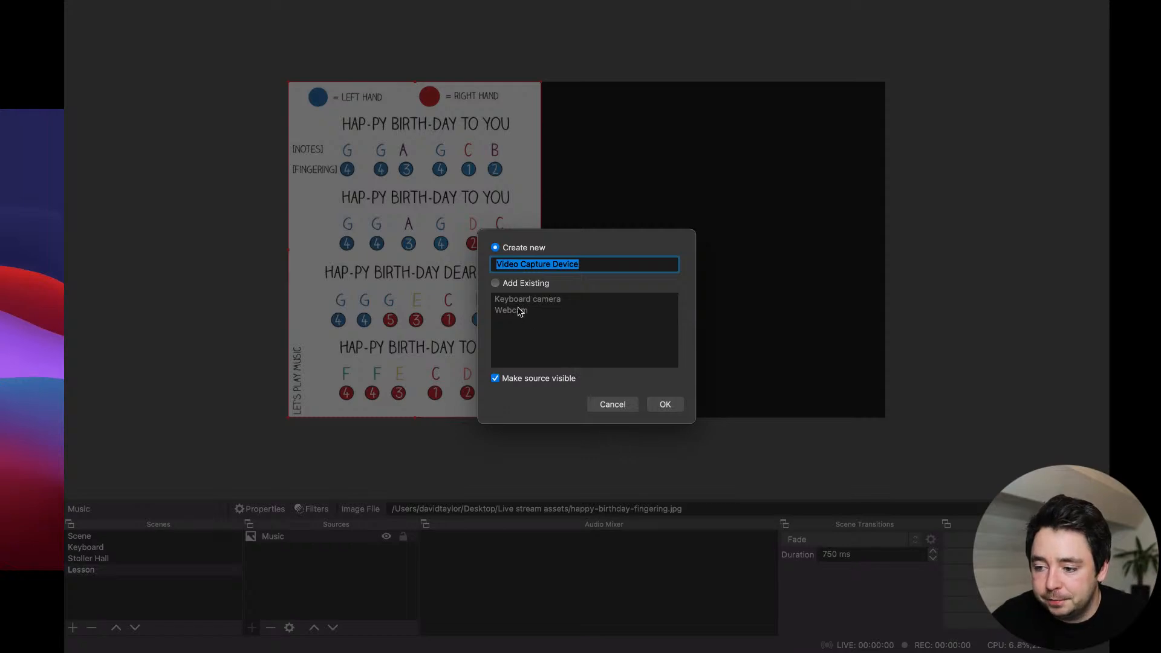
click(516, 288)
click(517, 314)
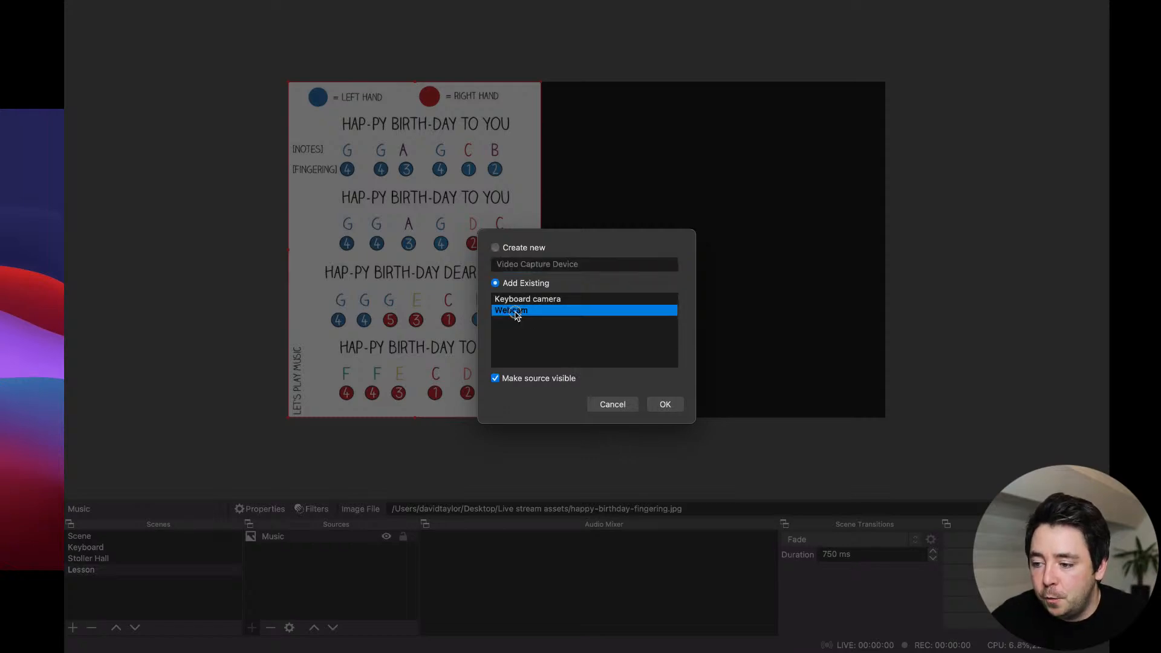
click(667, 404)
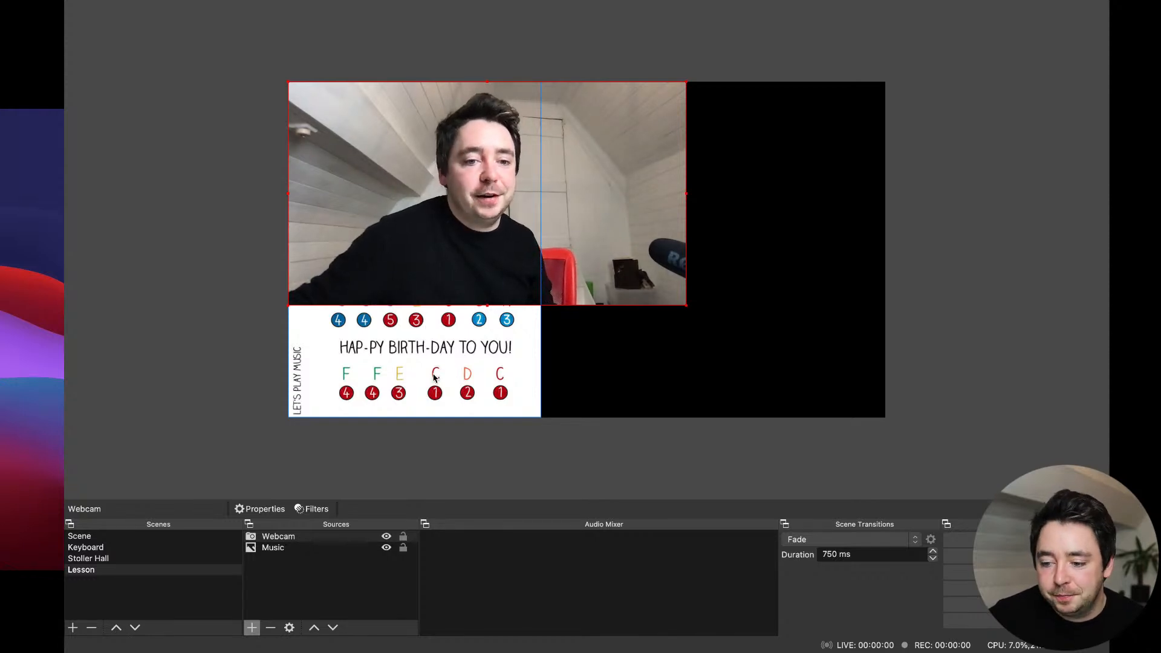
Move the Music source above Webcam in the Lesson scene's source order.
click(287, 548)
click(289, 540)
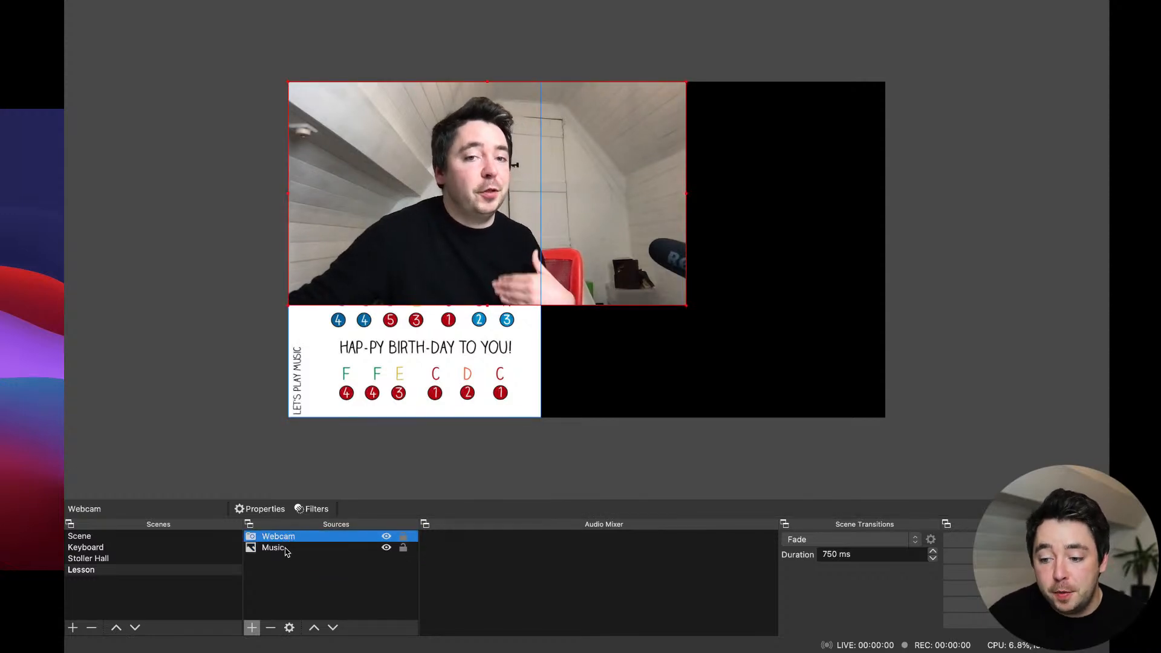
click(271, 549)
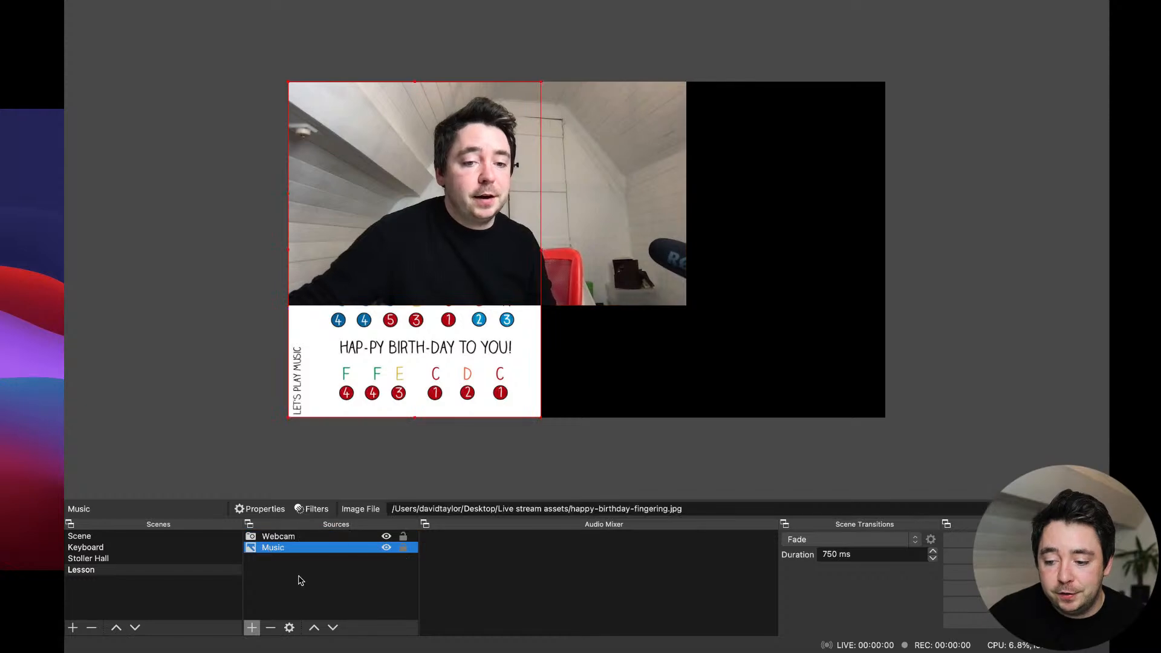
click(314, 629)
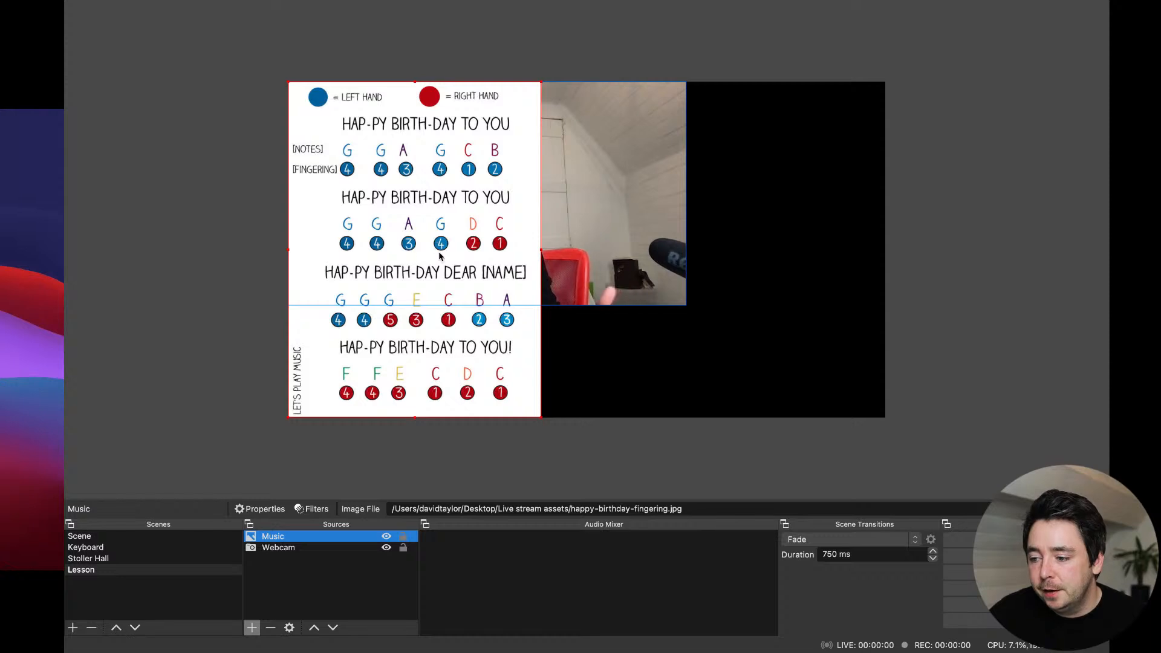
Enlarge the webcam picture to fill the canvas and shift it slightly right behind the music sheet.
click(568, 245)
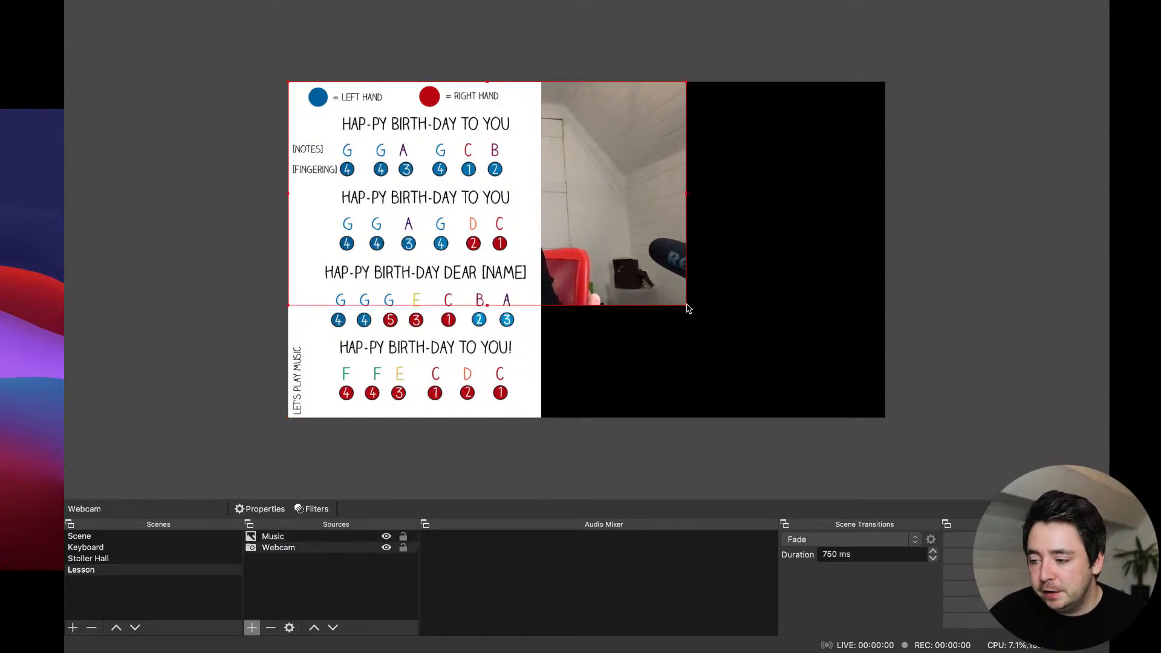
drag(687, 306, 842, 418)
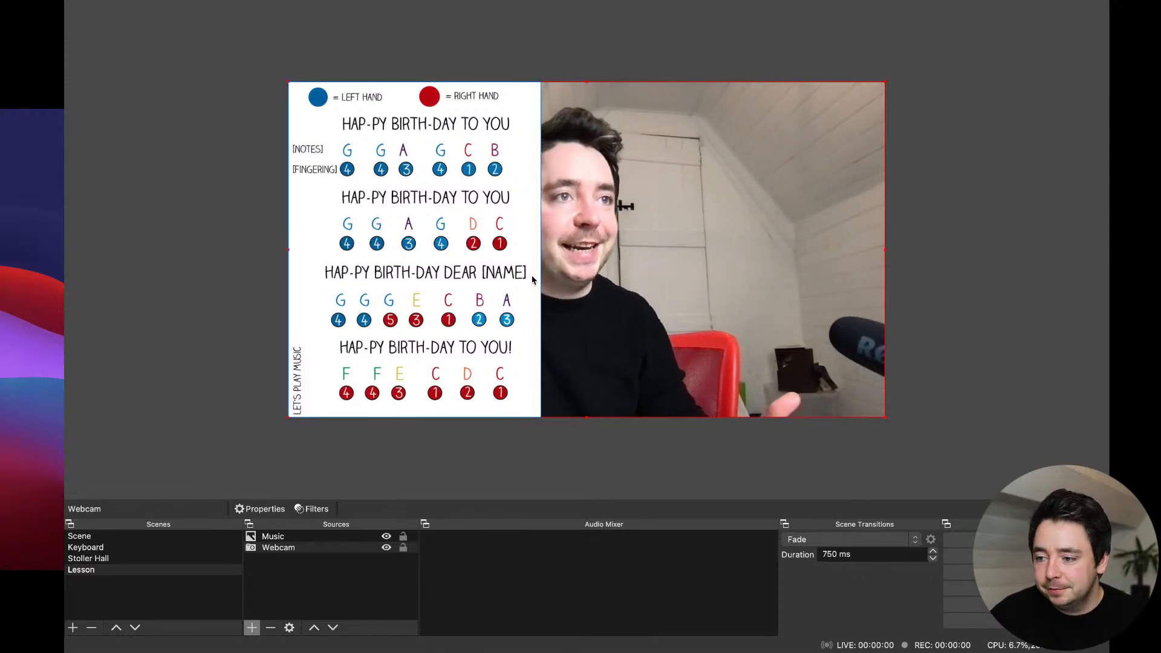
drag(651, 208, 677, 206)
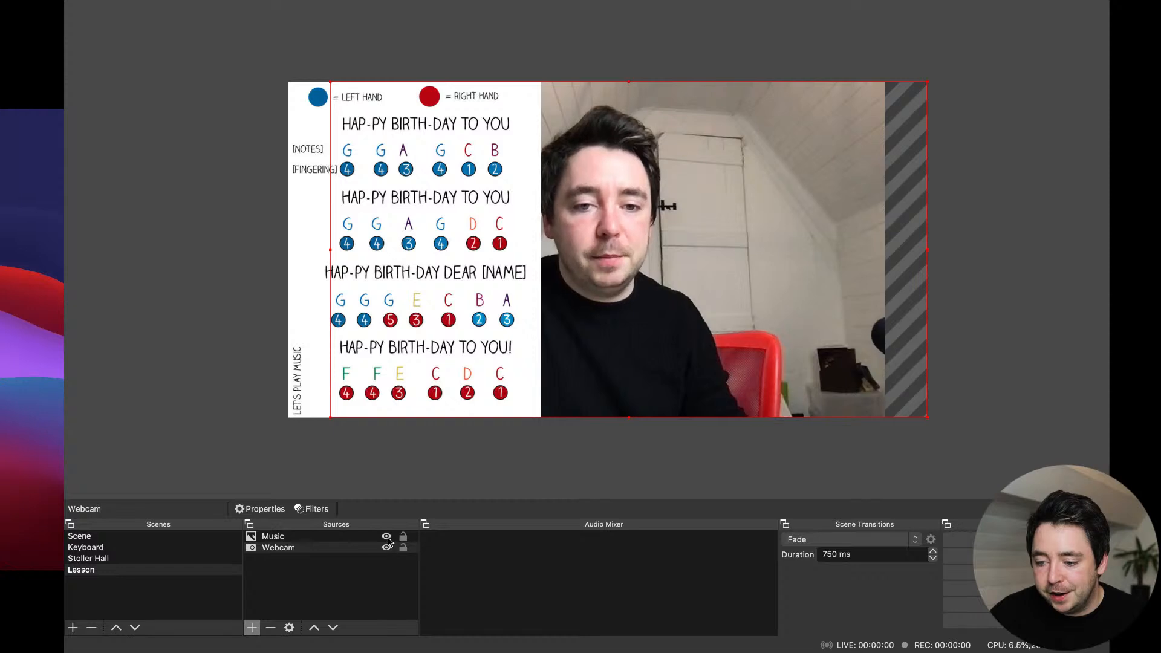
Hide the Music source, realign the webcam with the canvas, and crop about 15% of the canvas width off the webcam's left side.
click(387, 537)
drag(723, 189, 681, 189)
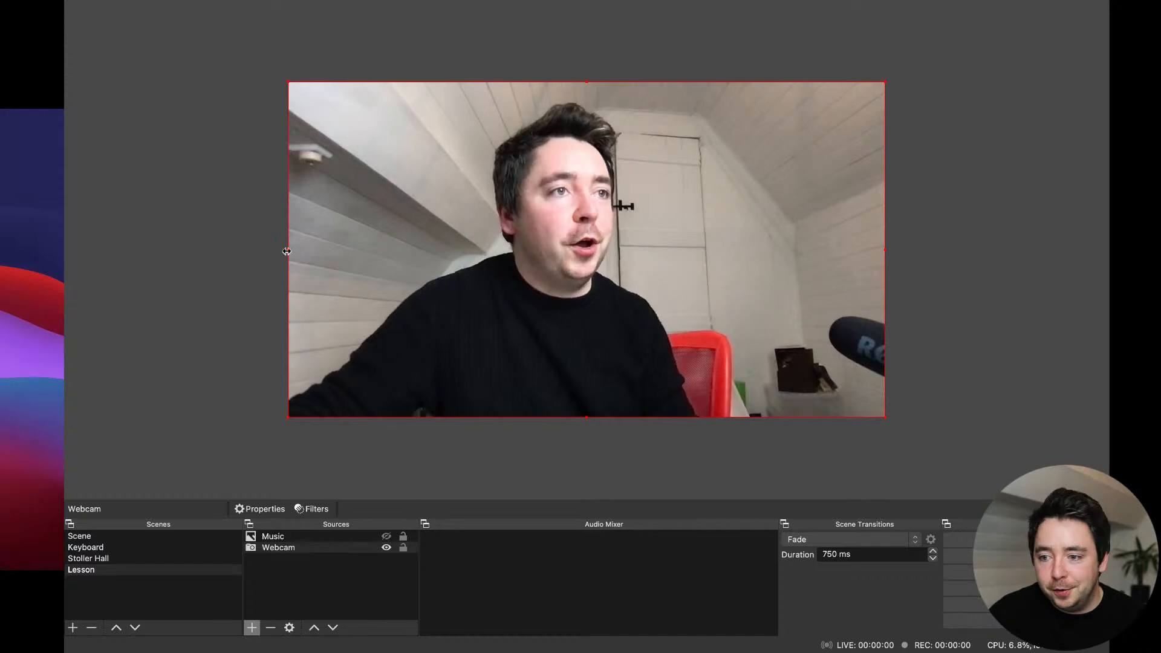
drag(287, 250, 380, 251)
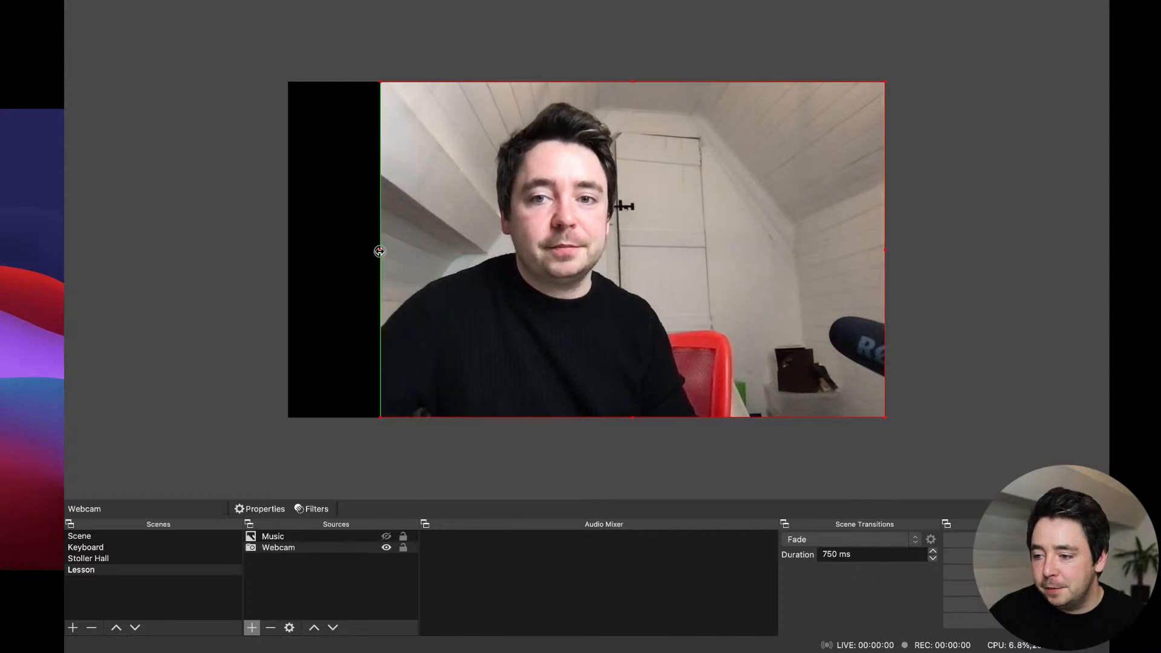
Show the Music source again and position the cropped webcam so its left edge meets the music sheet's right edge.
drag(781, 256, 954, 253)
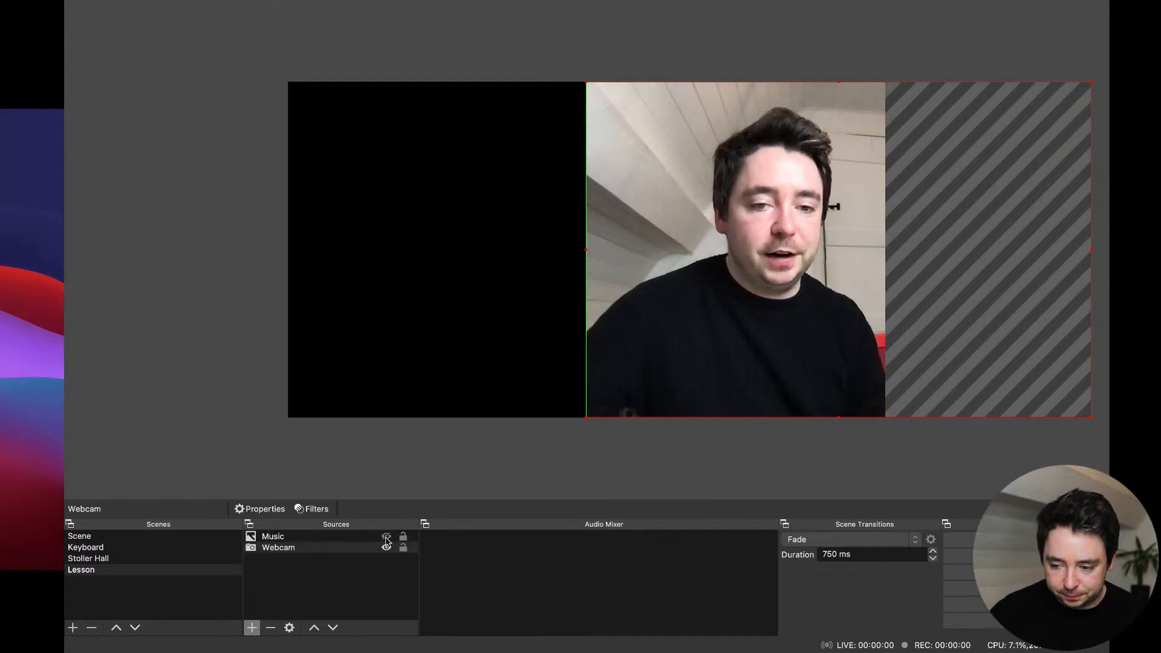
click(386, 537)
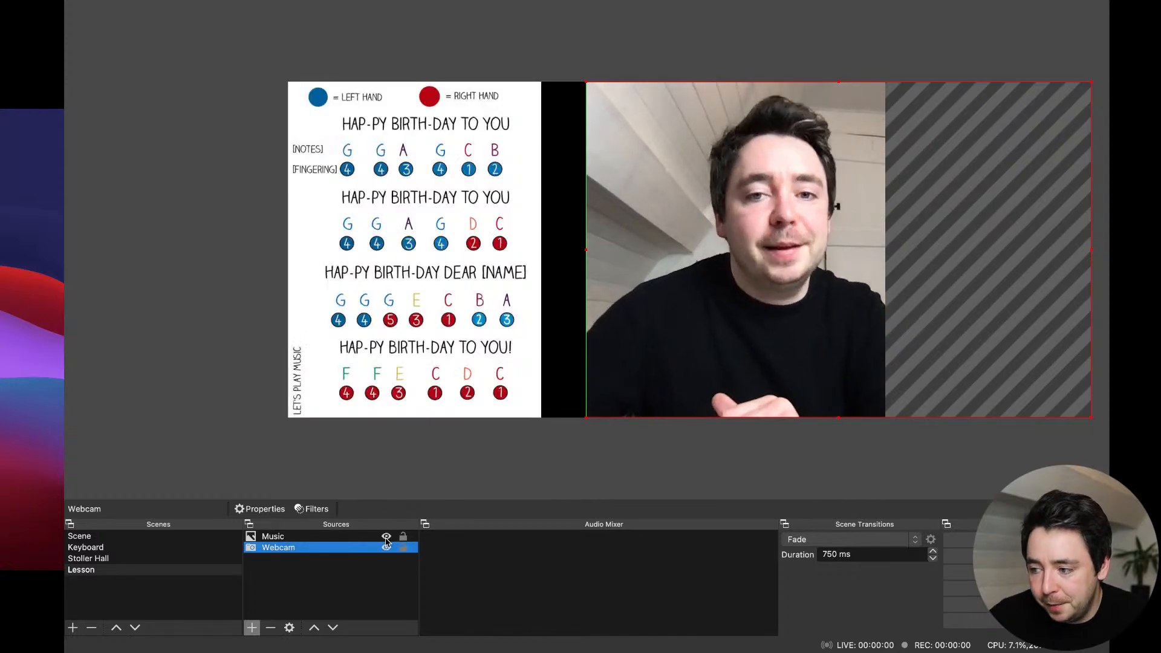
drag(836, 338, 792, 336)
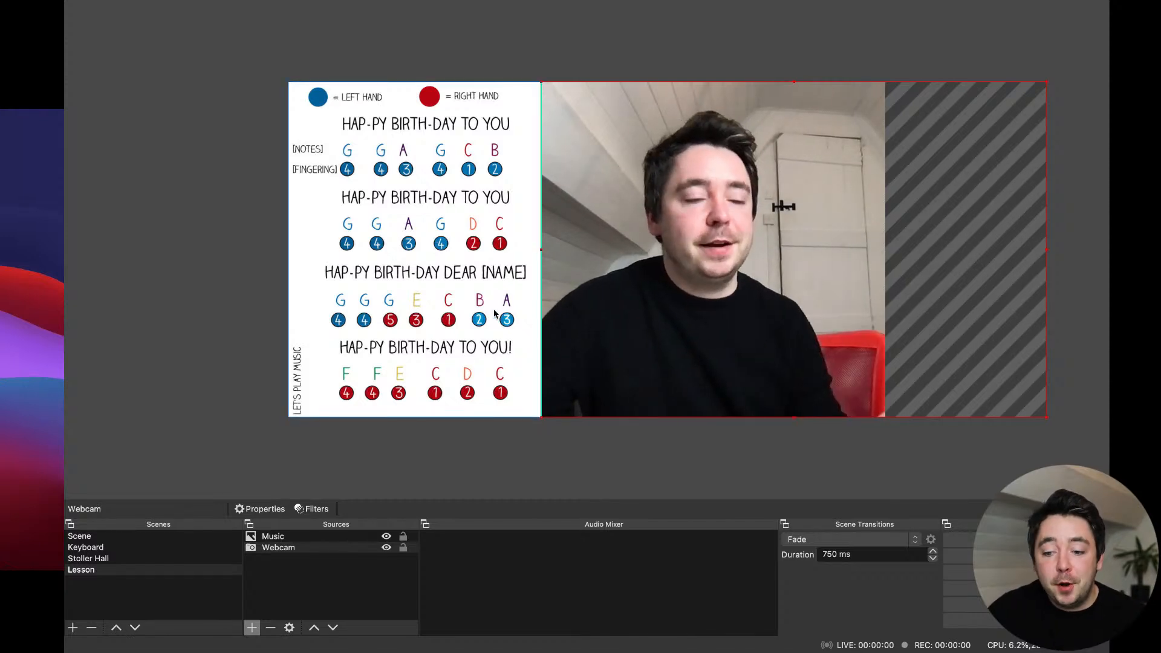
Preview the Scene, Stoller Hall and Lesson scenes by switching between them.
click(91, 537)
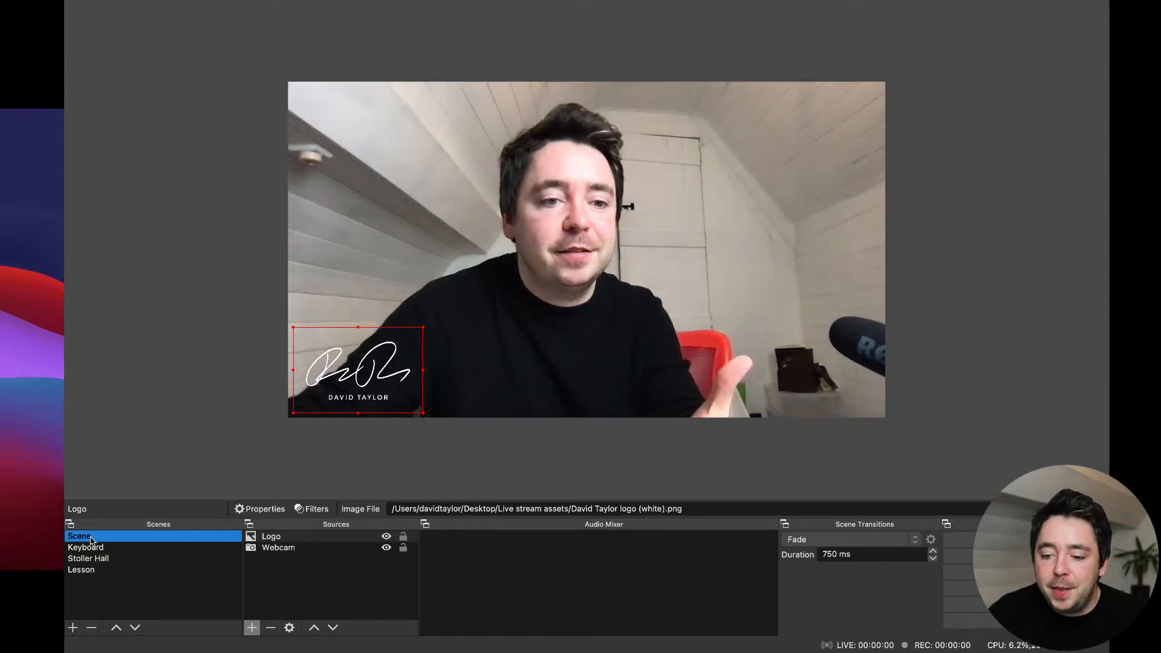
click(99, 563)
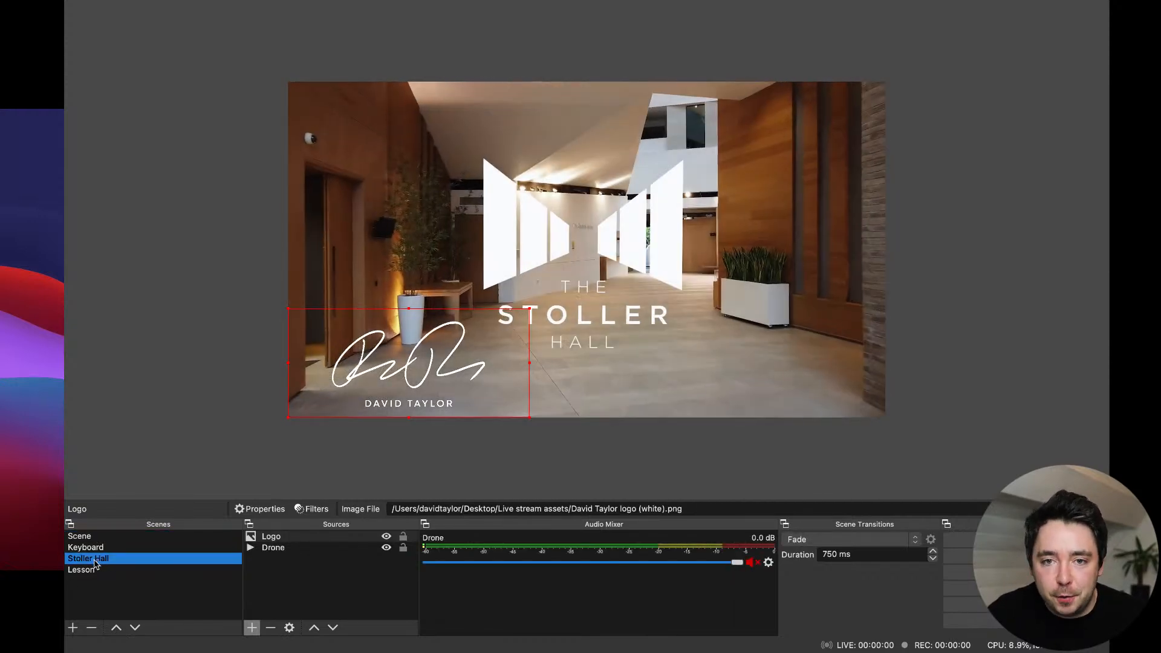
click(88, 572)
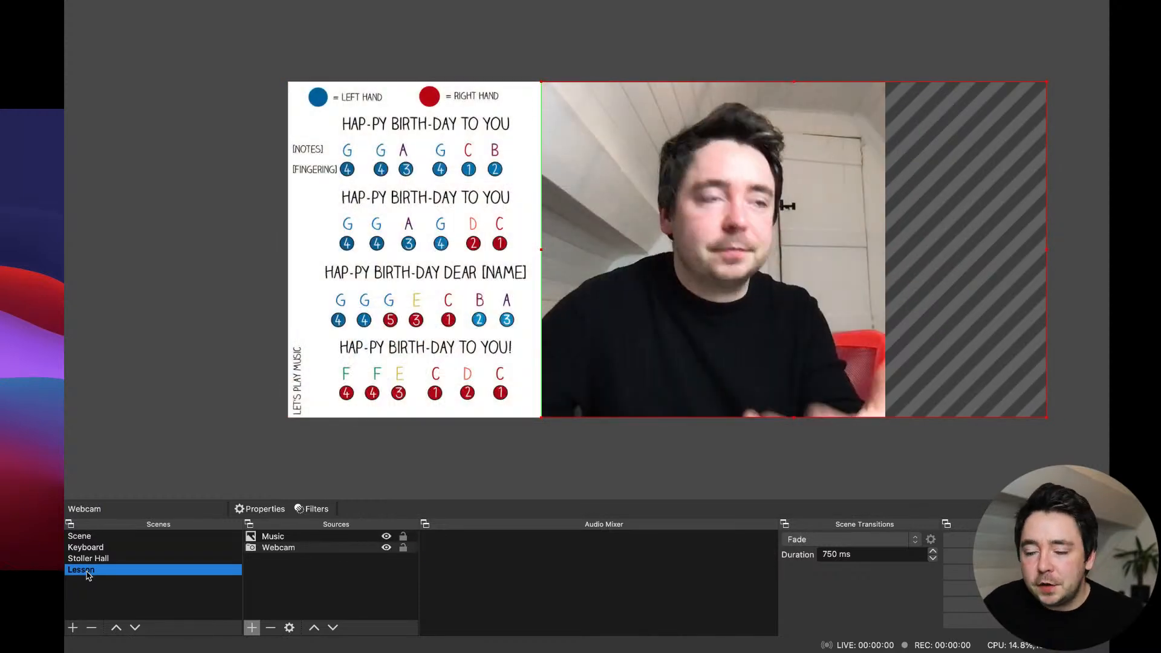
Add a new Text (FreeType 2) source named Buy CD to the webcam scene called Scene.
click(85, 538)
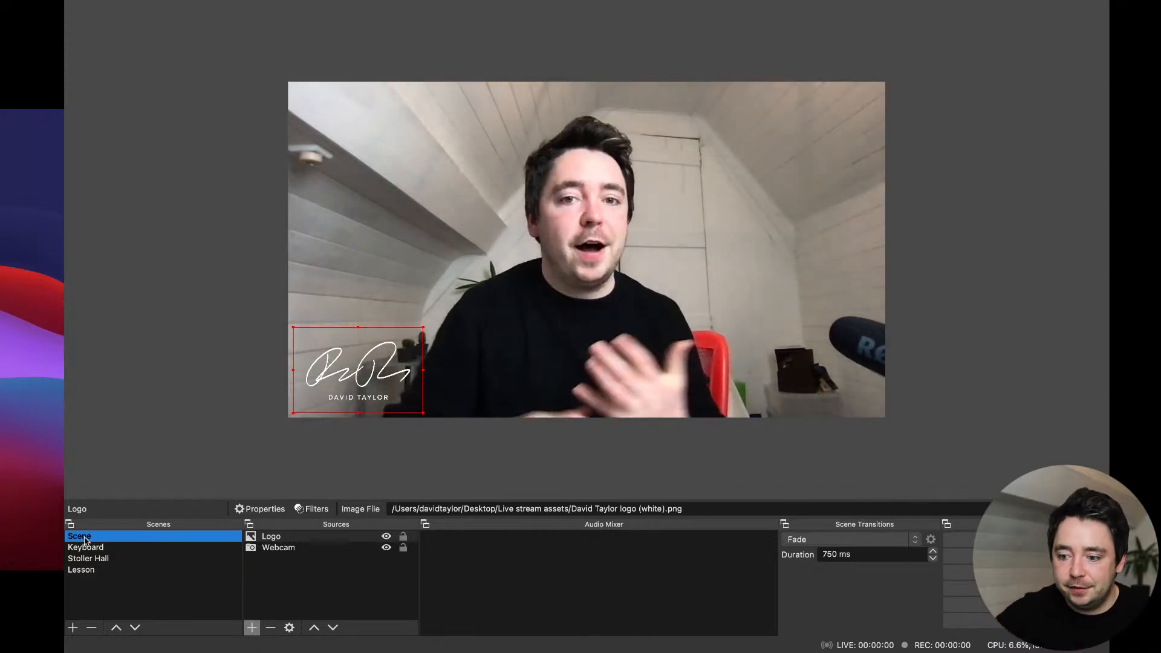
click(251, 628)
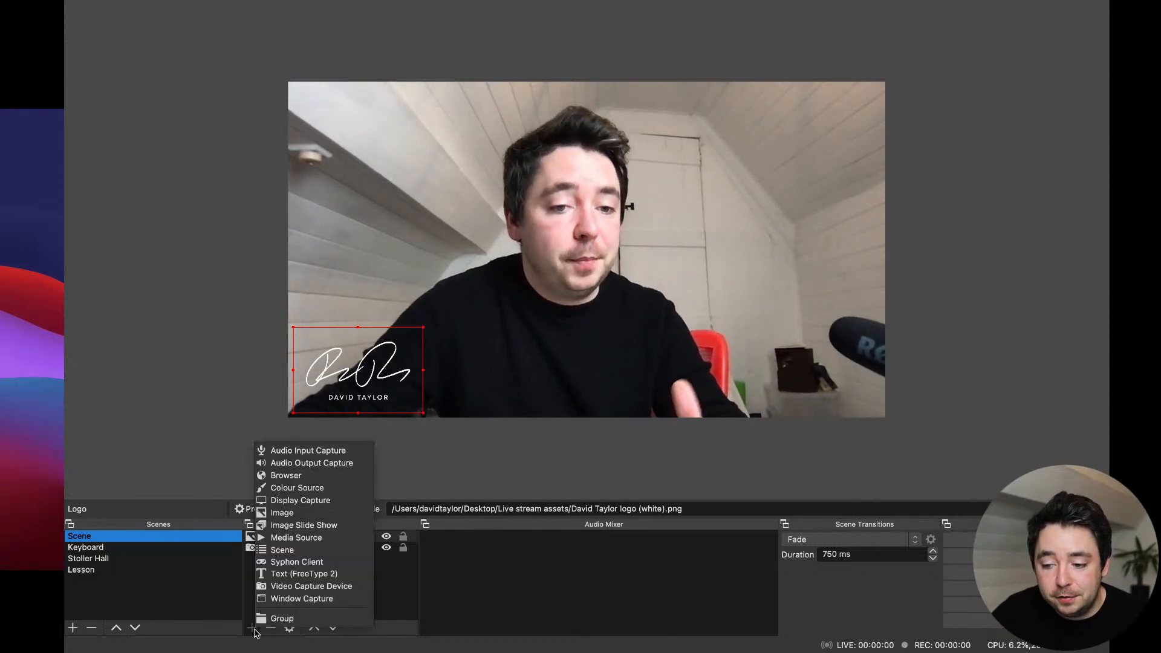
click(315, 576)
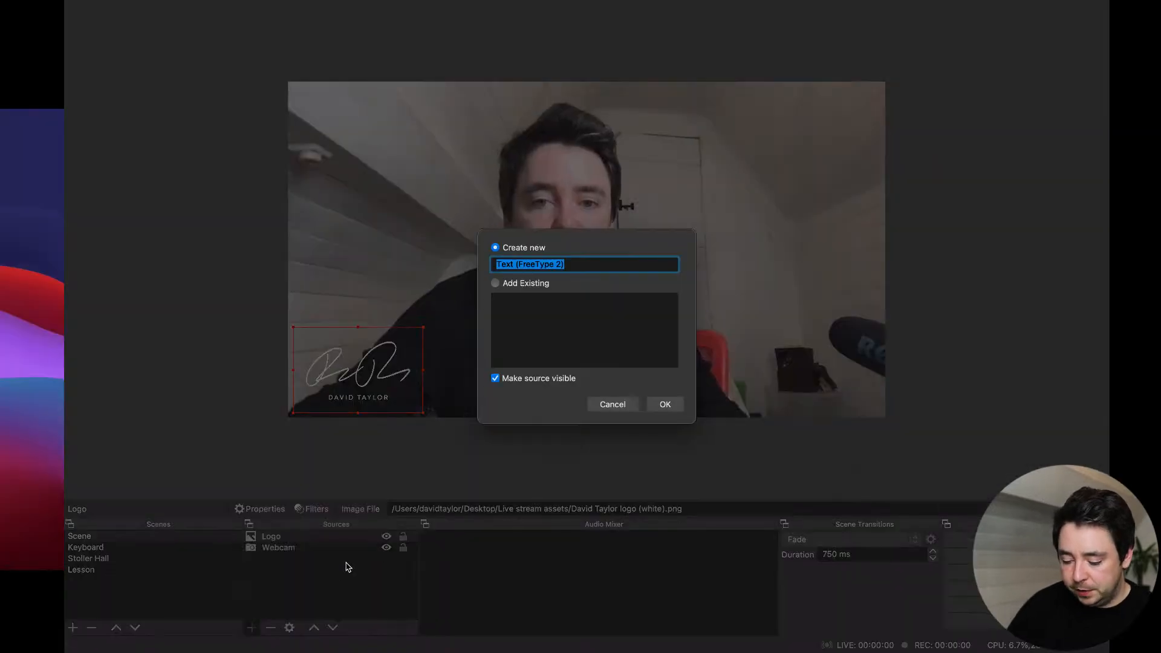
text(BN)
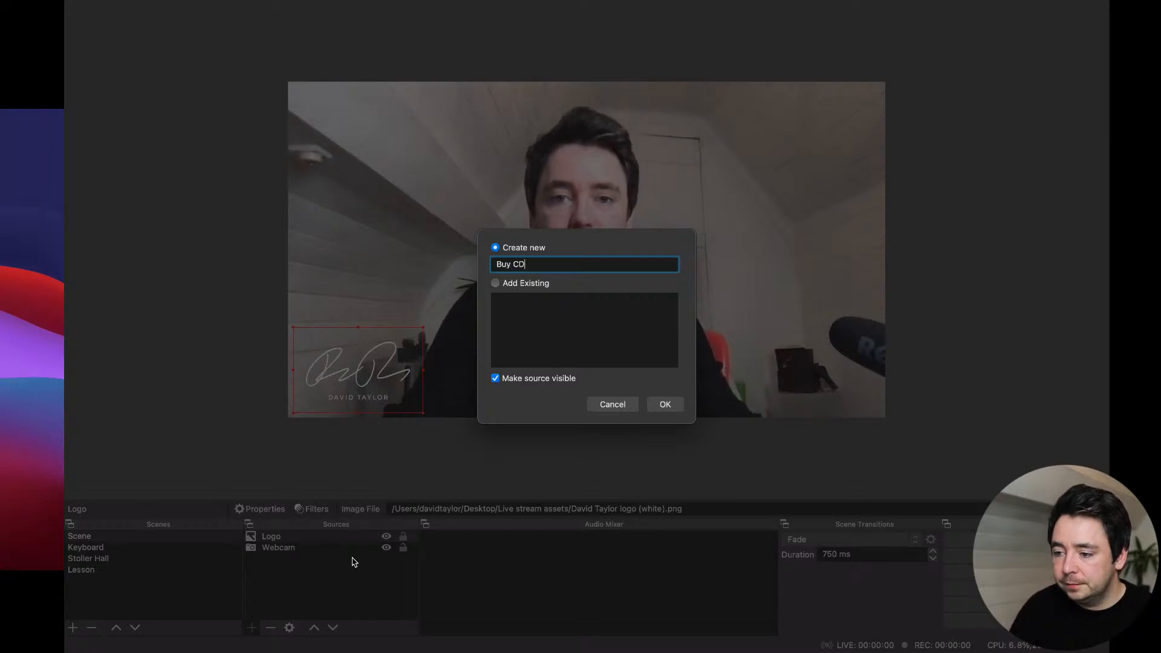
click(656, 410)
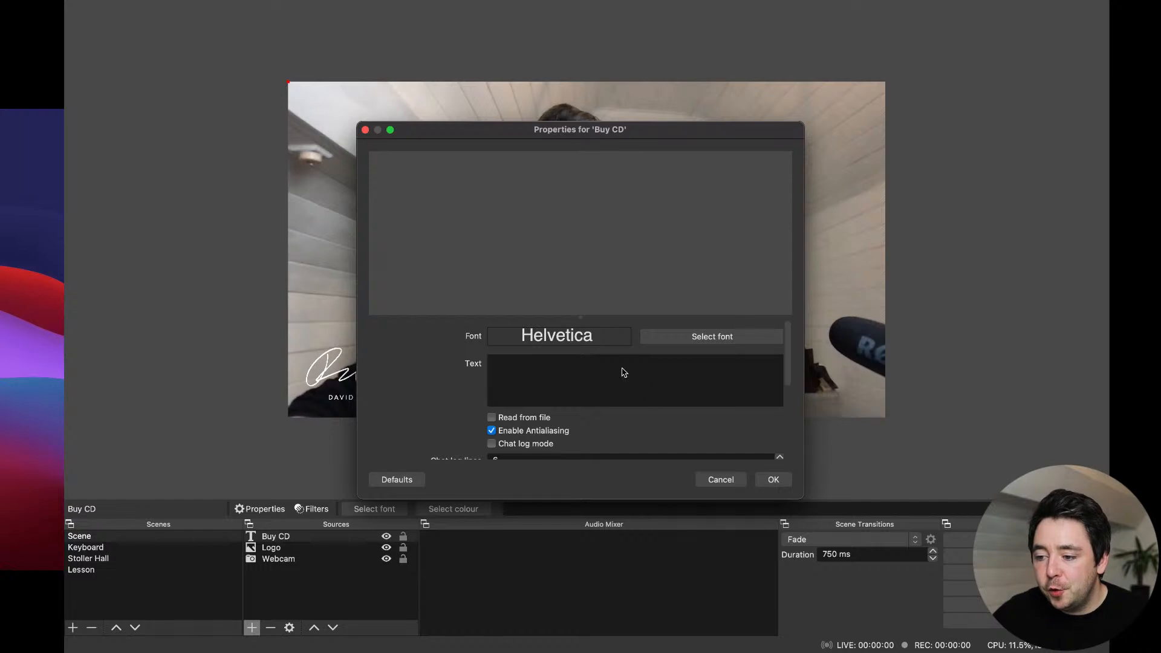
Enter "Buy my CD please" as the Buy CD source's text, keep the default Helvetica font and white colours, and confirm the properties.
text(B)
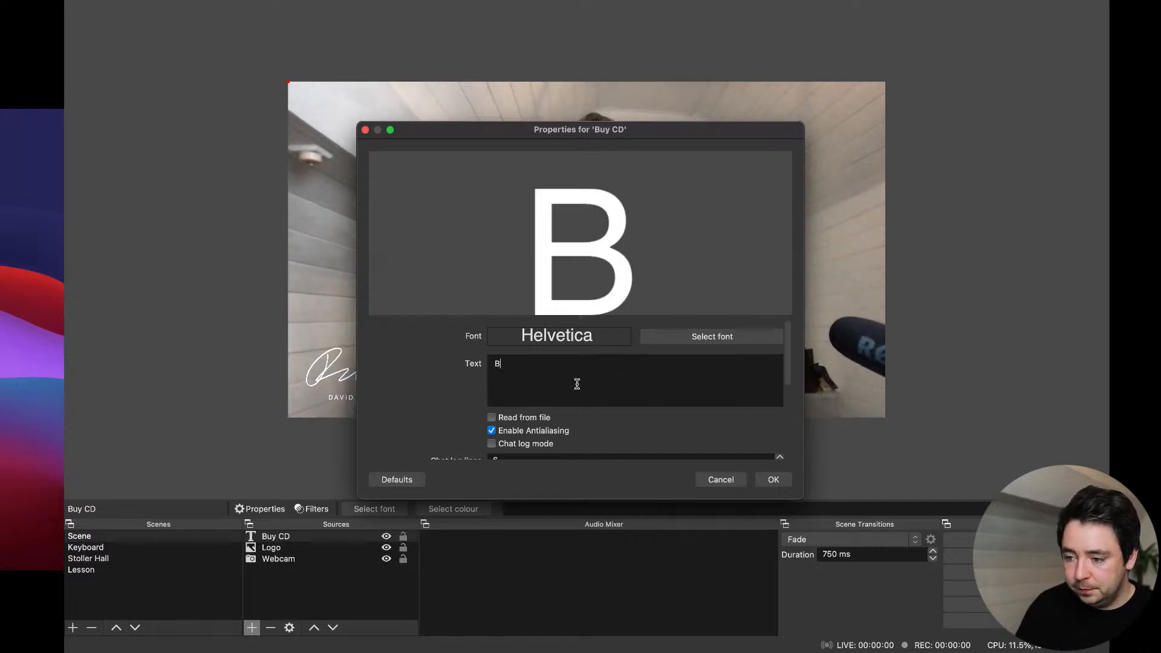
text(uy my C)
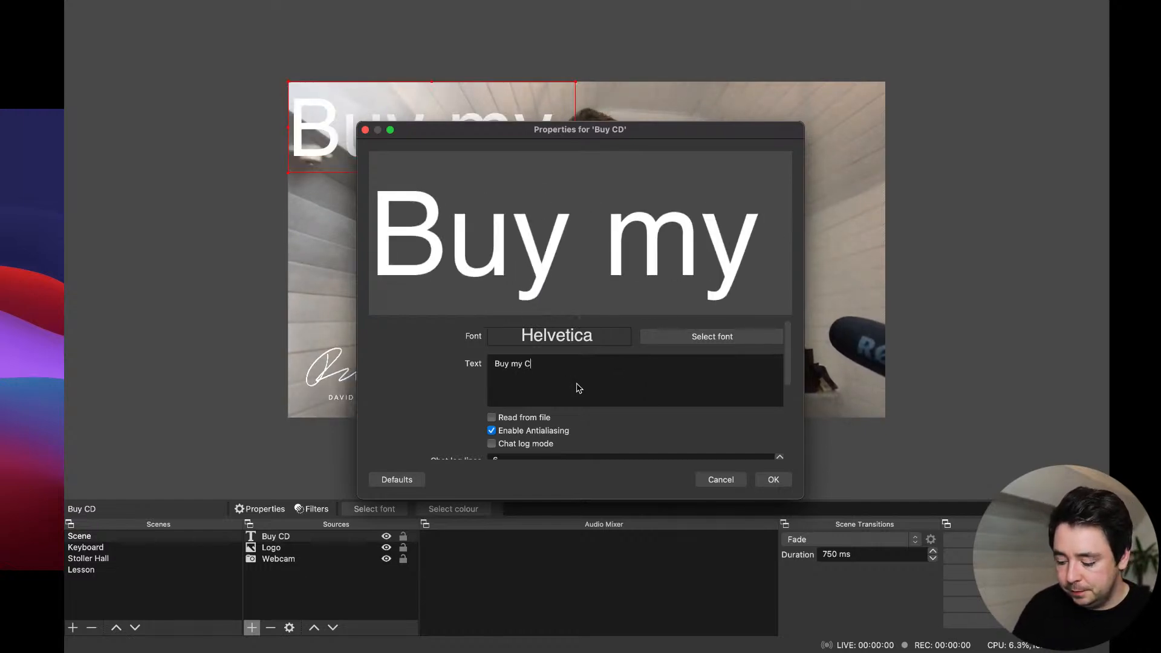
text(D pla)
text(ase)
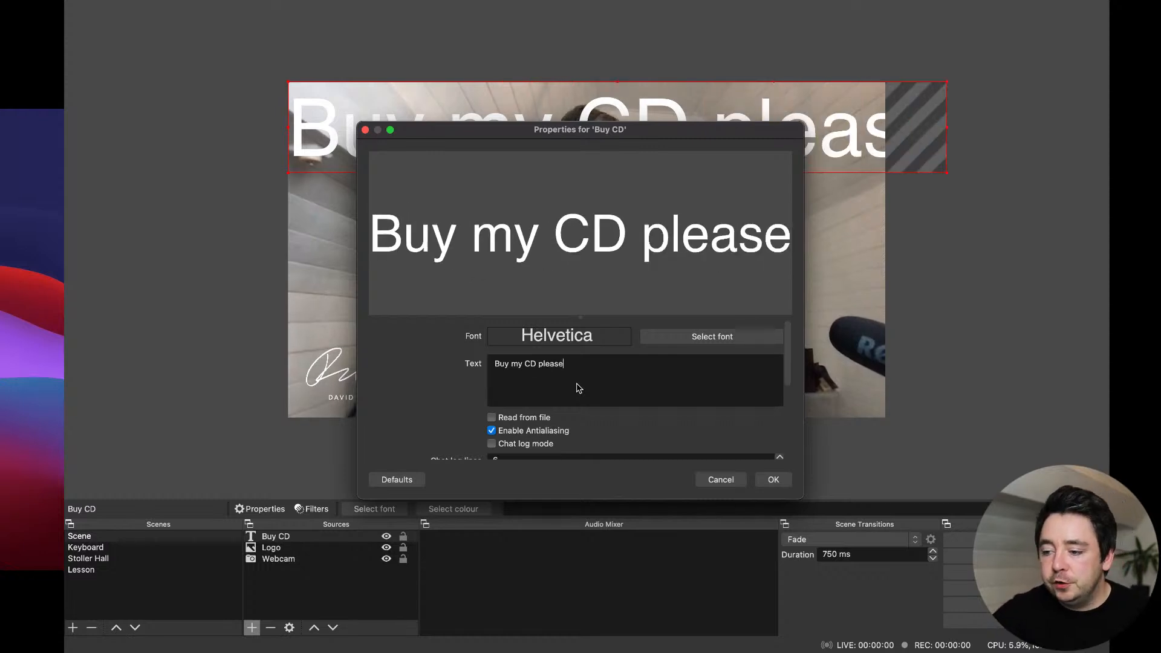
scroll(593, 387, down, 3)
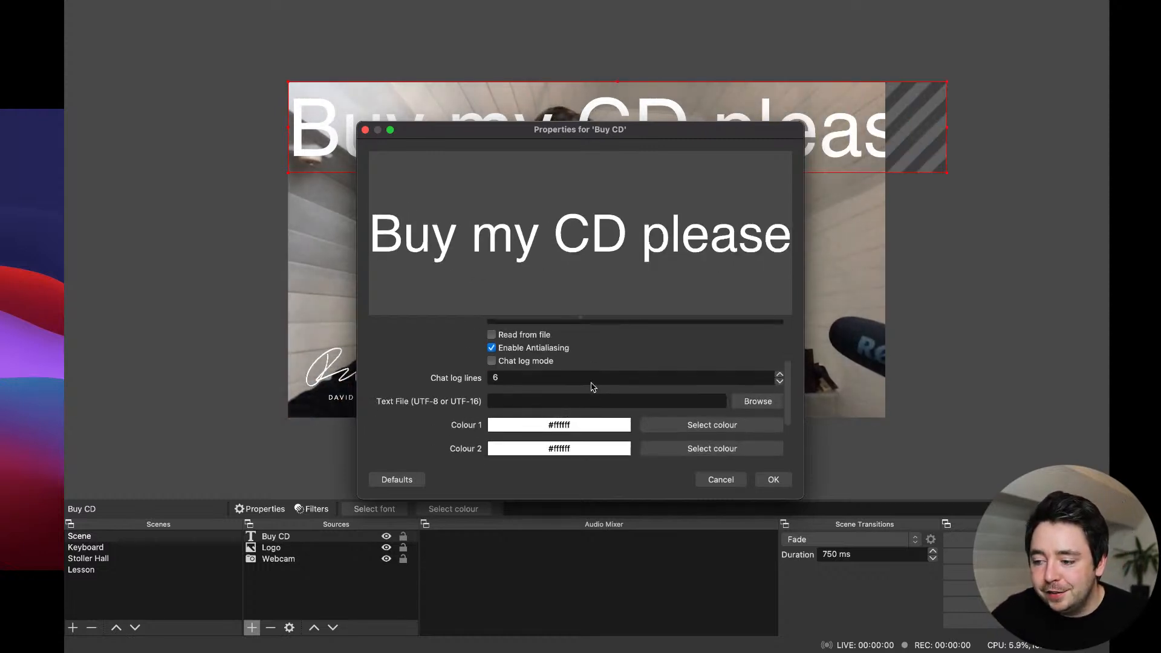
scroll(625, 406, down, 2)
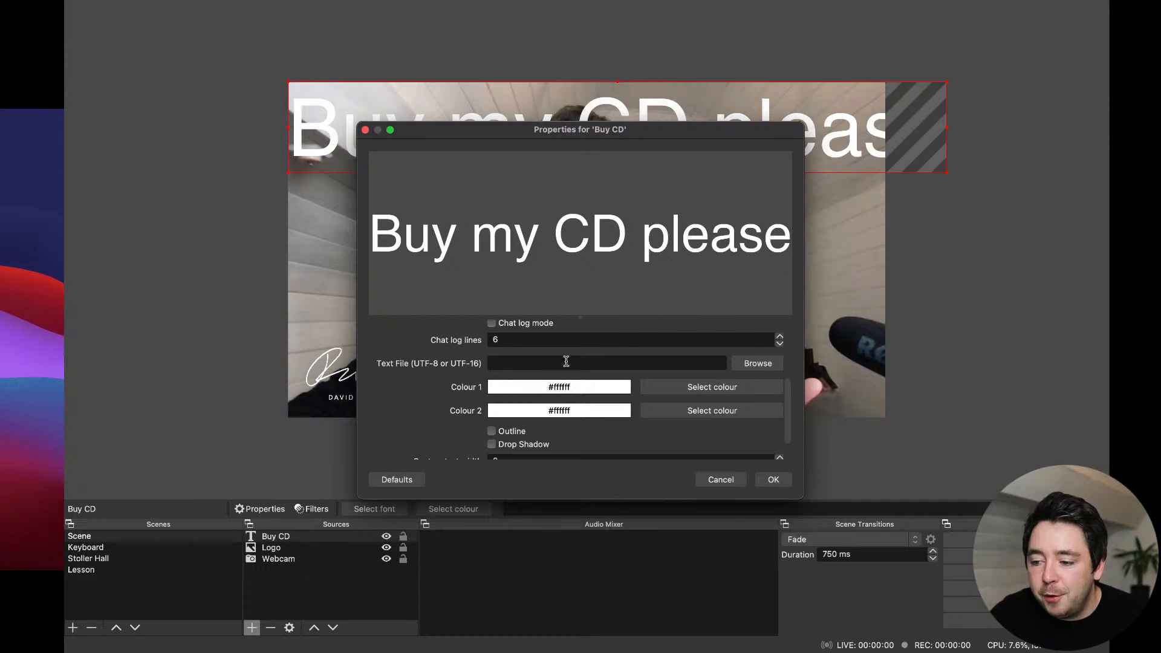
scroll(566, 361, down, 2)
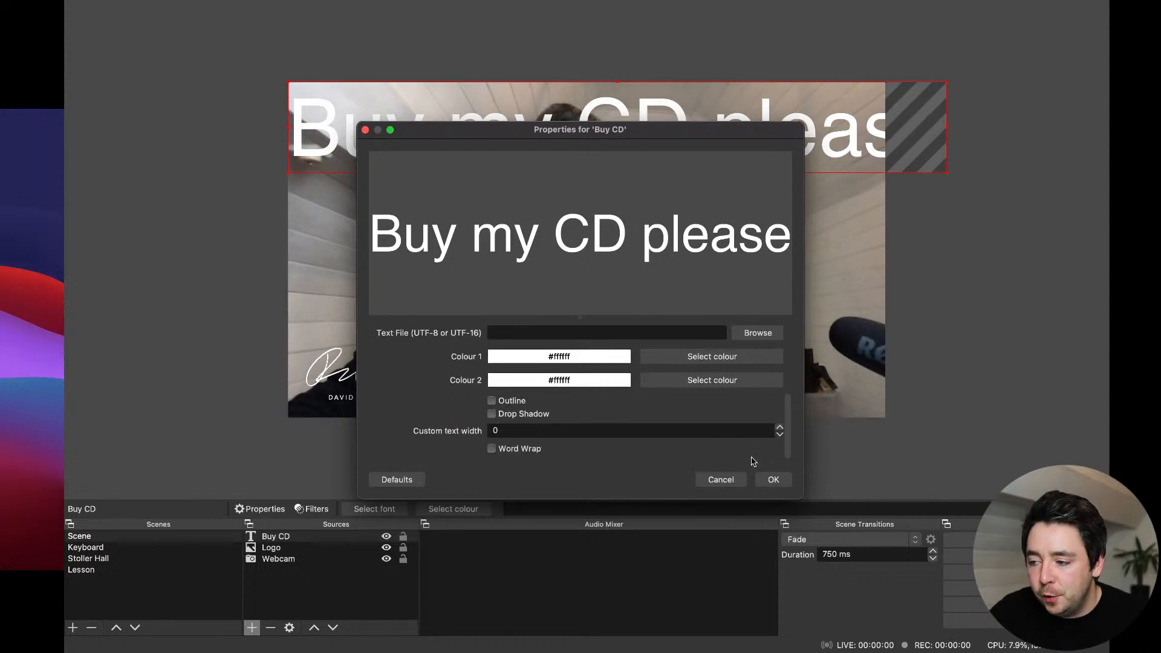
click(775, 480)
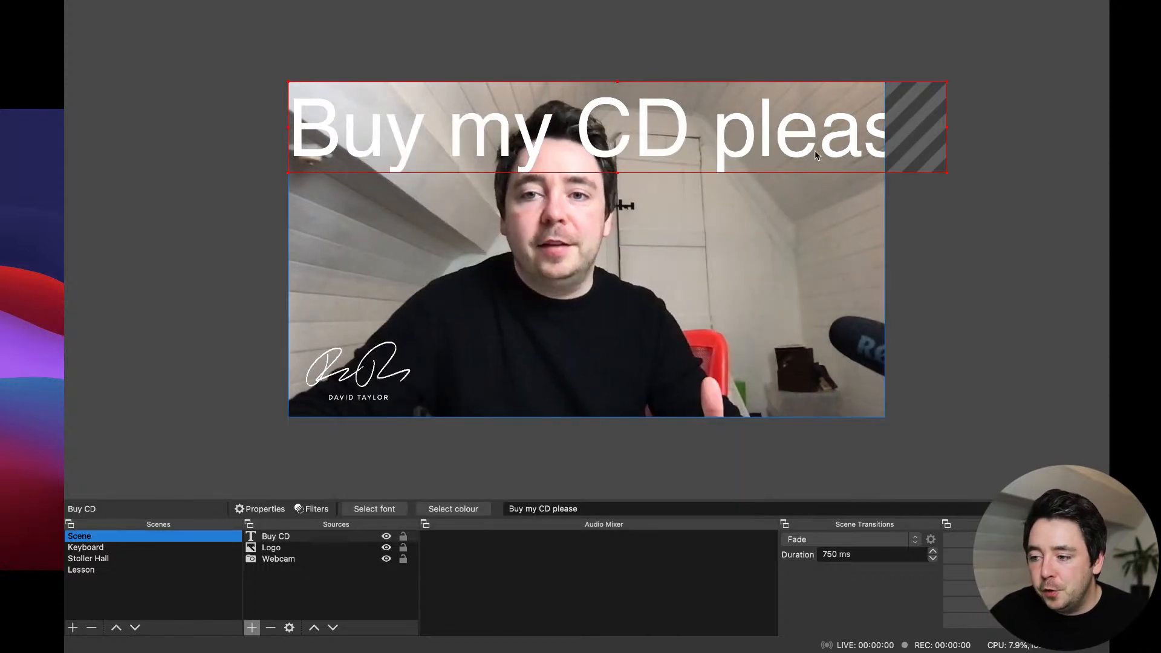
Shrink the "Buy my CD please" text to just over a third of the canvas width and place it against the canvas's upper right edge.
drag(847, 140, 913, 227)
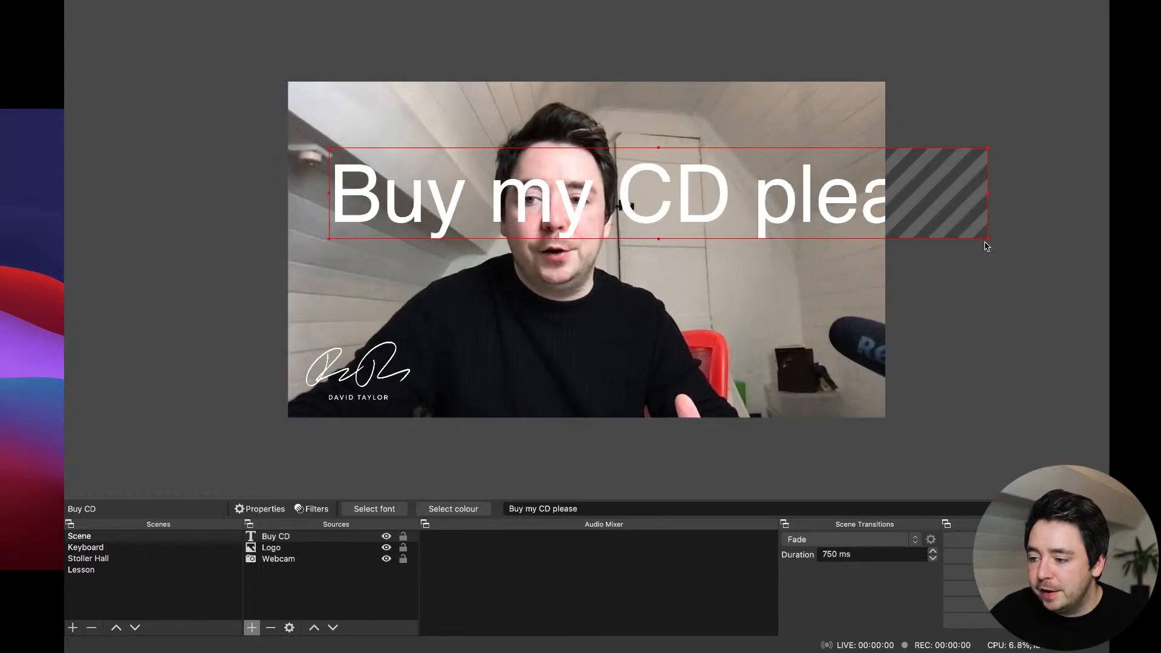
drag(988, 241, 824, 147)
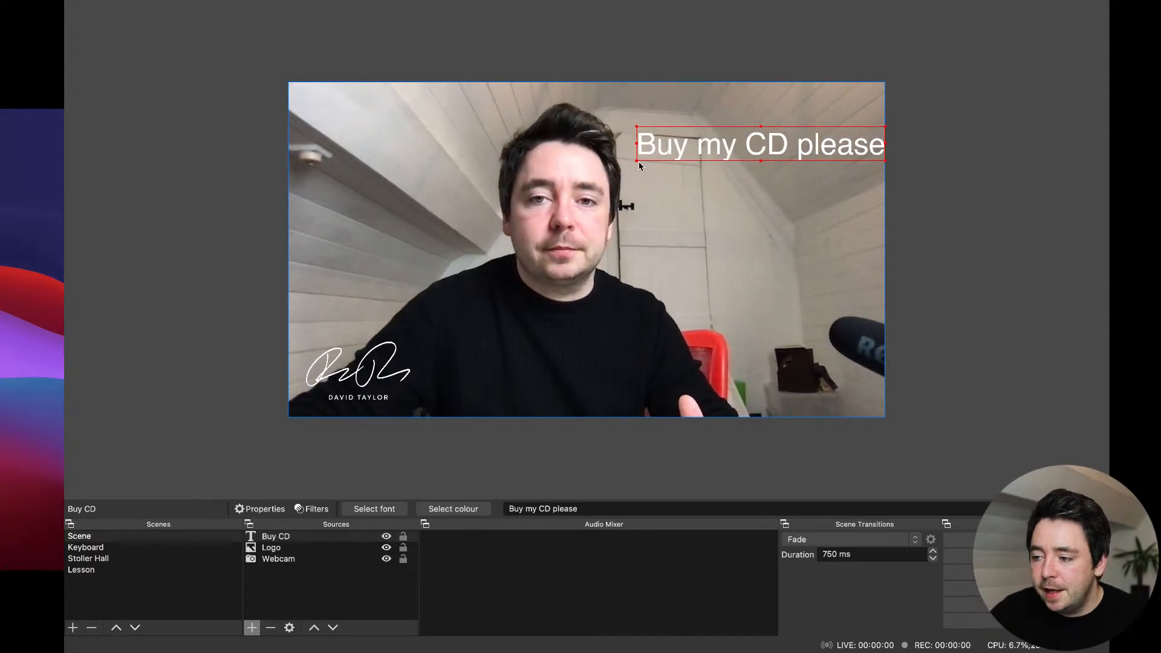
drag(640, 165, 668, 160)
click(719, 250)
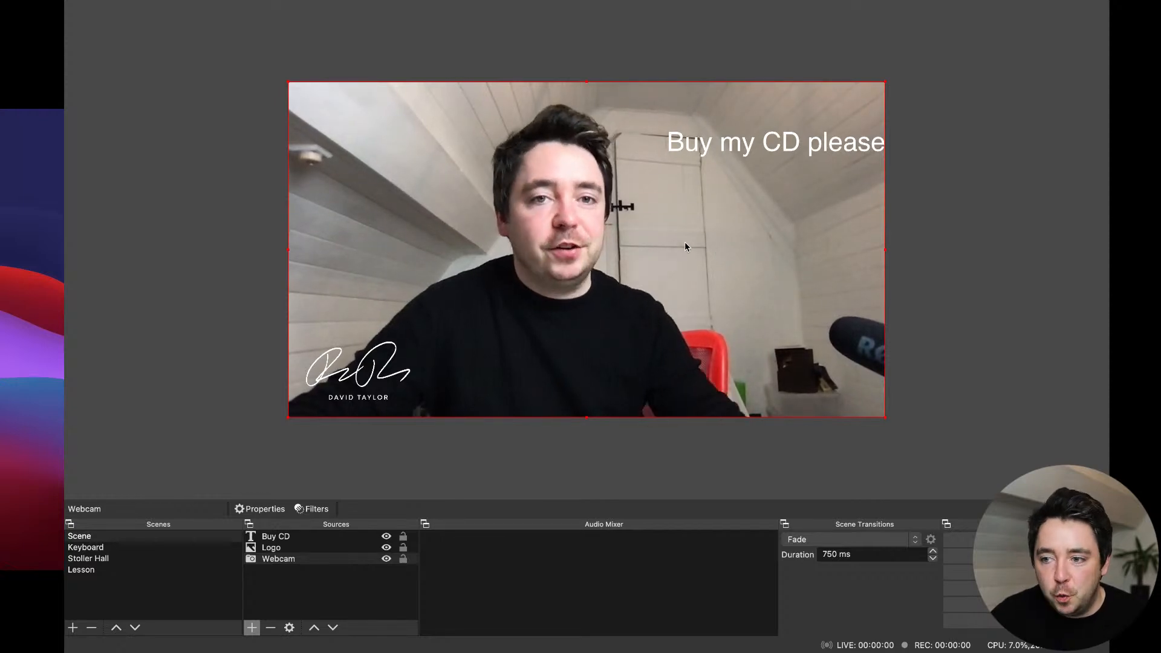
Take OBS out of full screen and open the Stream Alerts settings on the Ko-fi site in the browser.
mouse_move(155, 5)
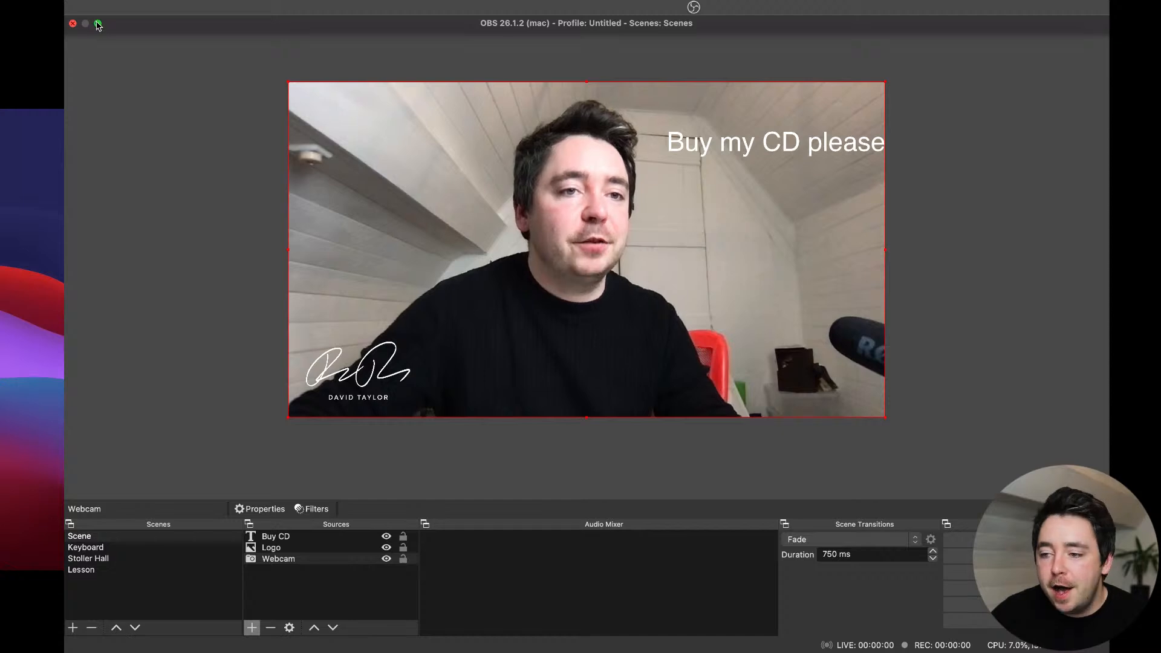
click(98, 24)
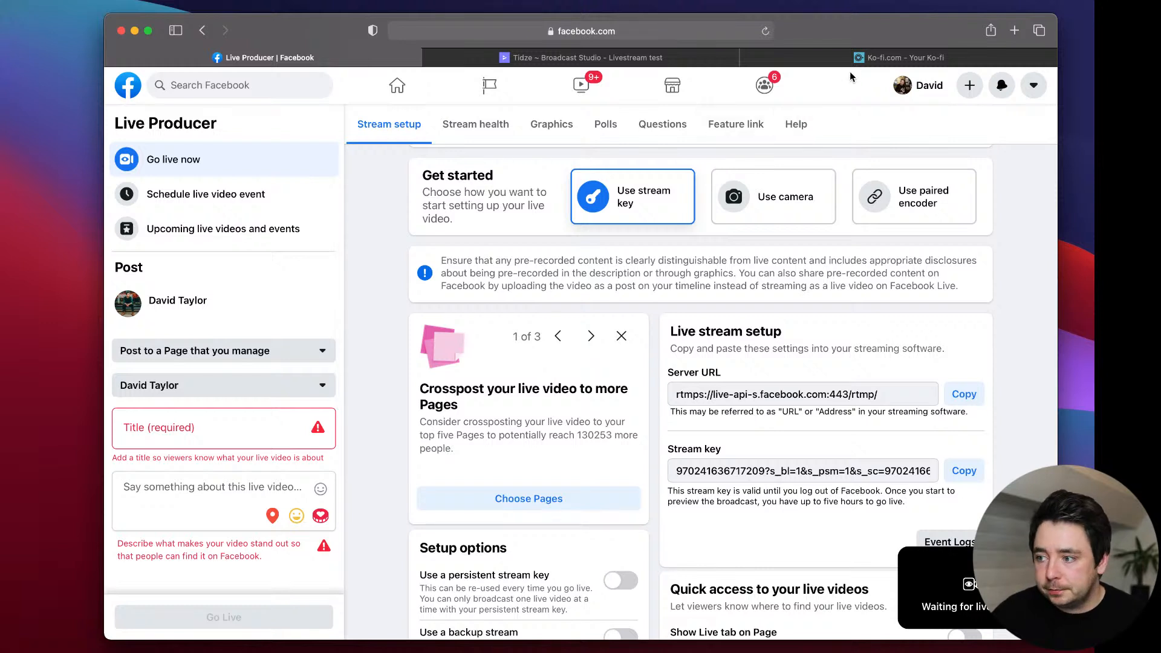
mouse_move(875, 64)
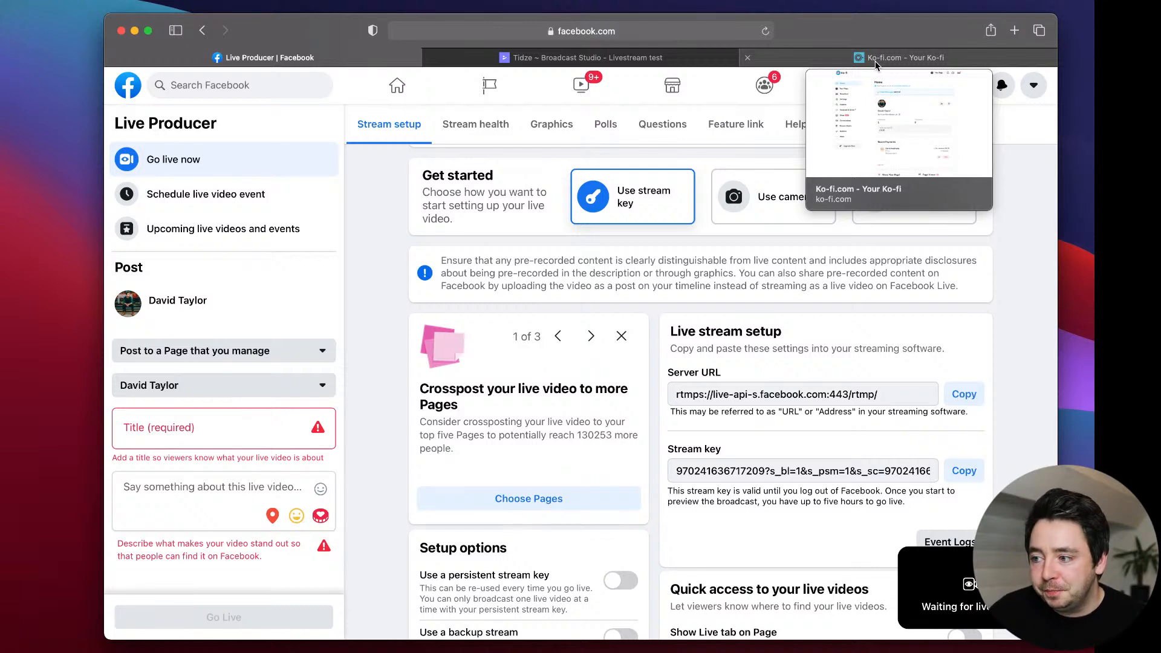
click(875, 63)
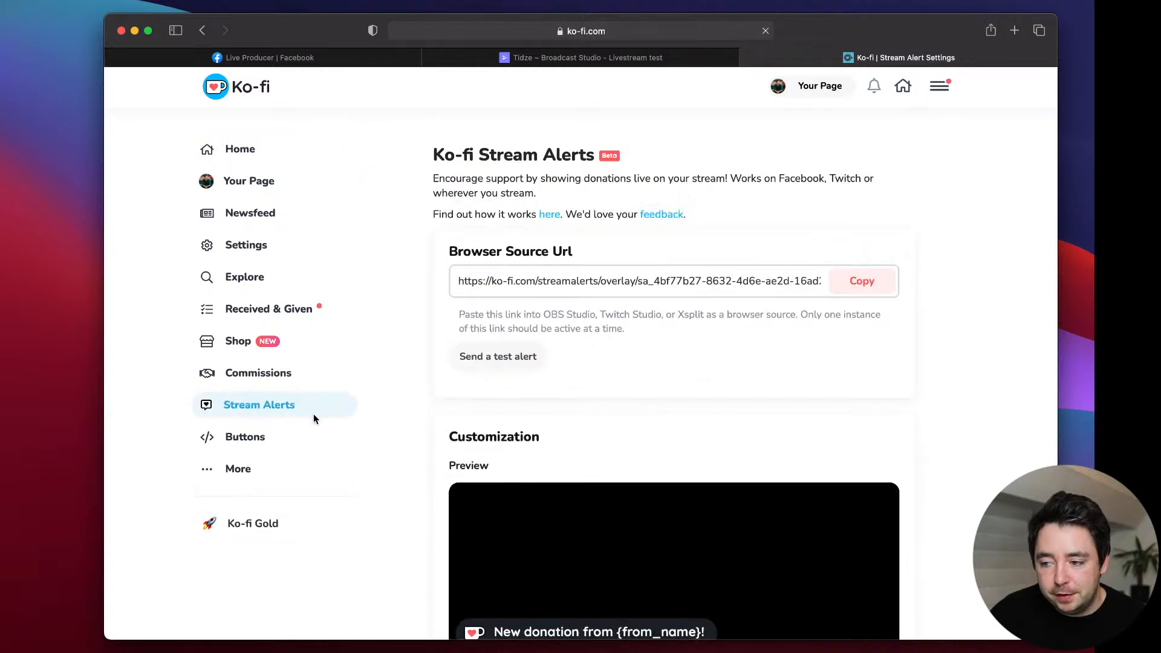
Examine the Ko-fi Stream Alerts customization: the alert preview, call-to-action, alert text, message duration and background colour options.
scroll(811, 385, down, 3)
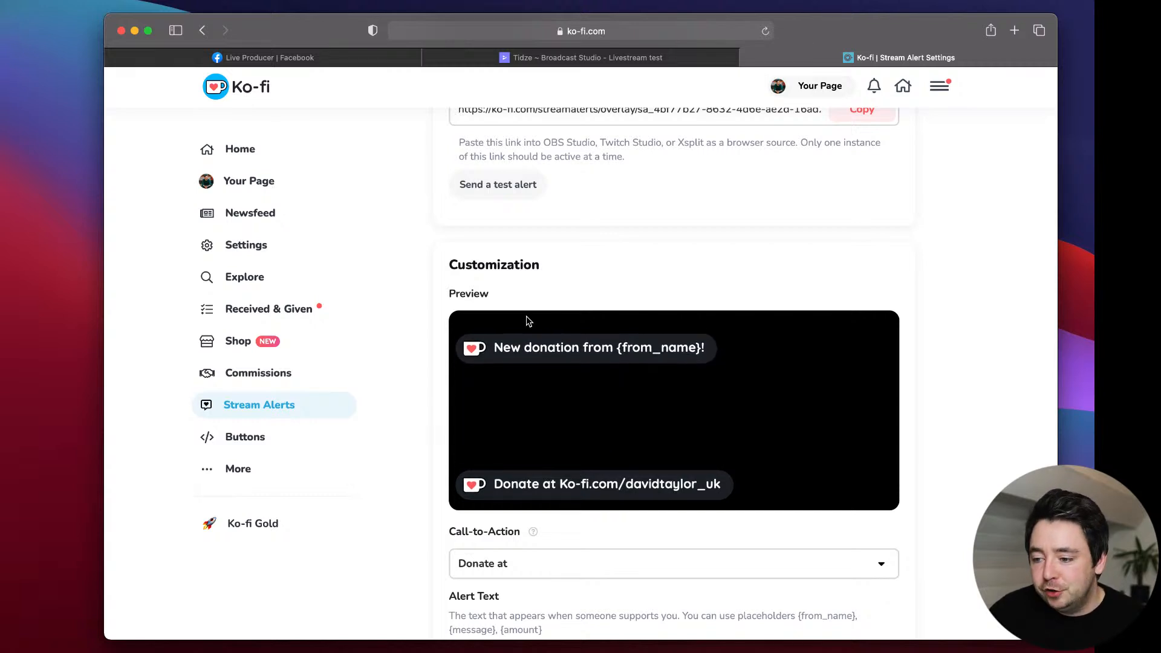
scroll(821, 401, down, 2)
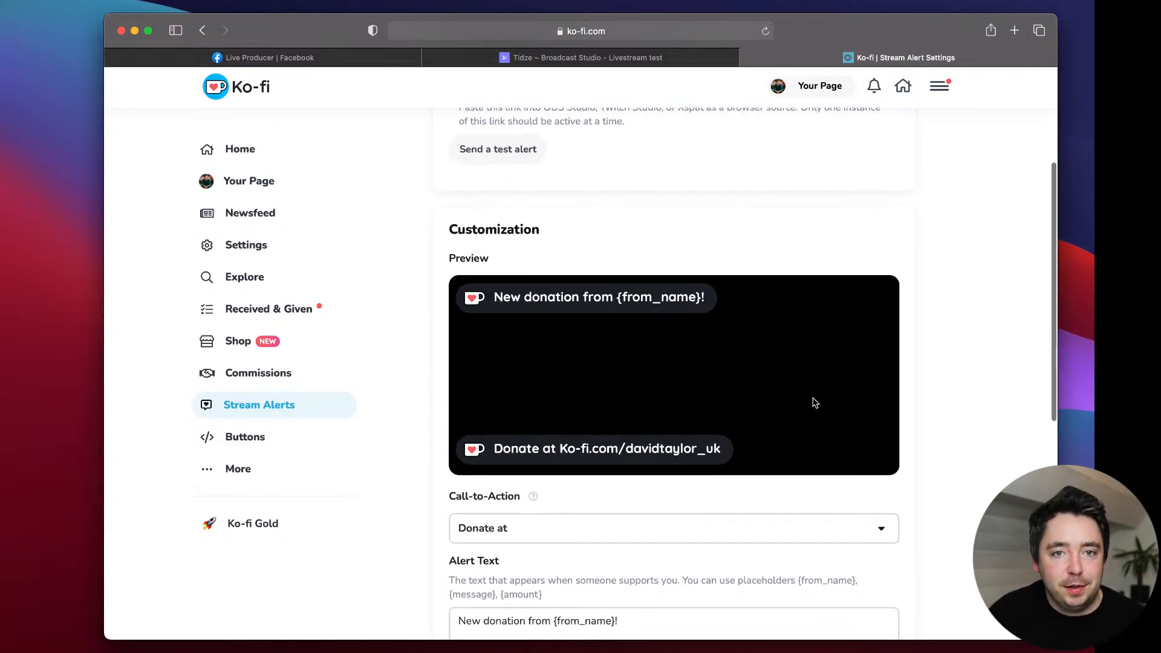
scroll(814, 402, down, 3)
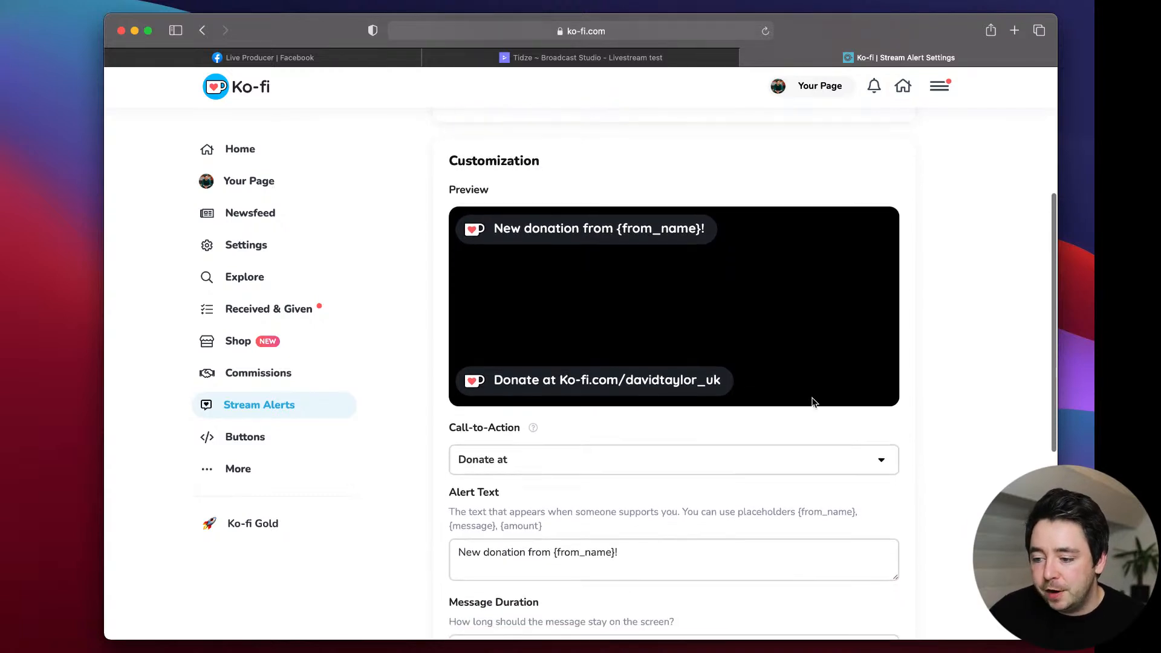
scroll(702, 397, down, 1)
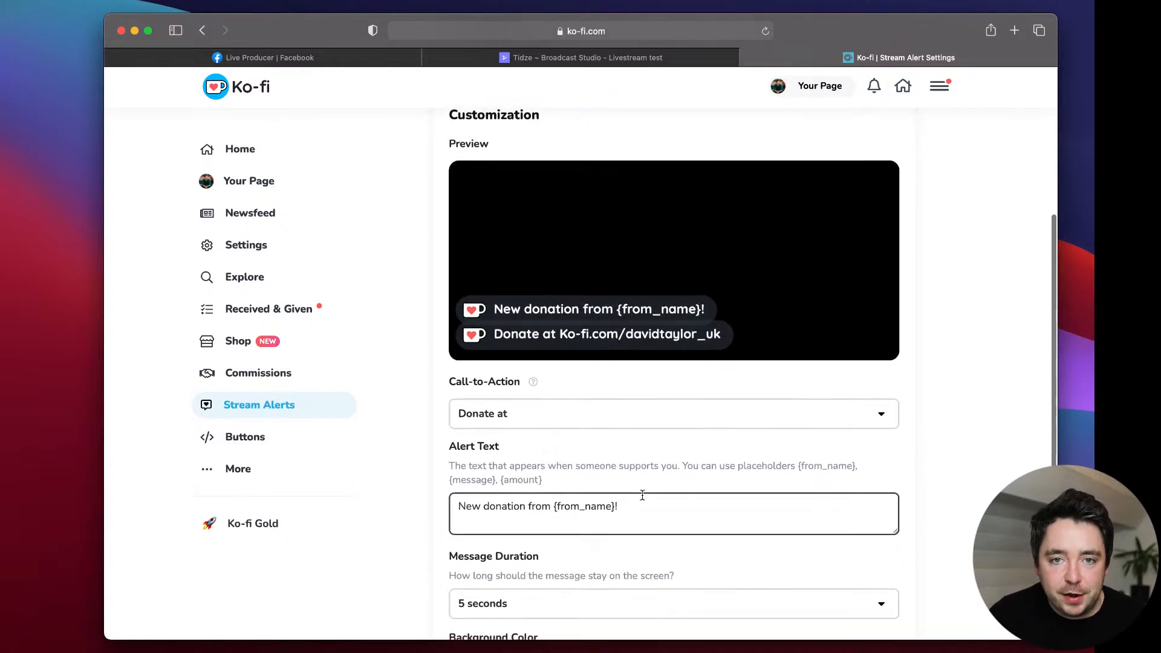
scroll(641, 493, down, 1)
scroll(642, 495, down, 1)
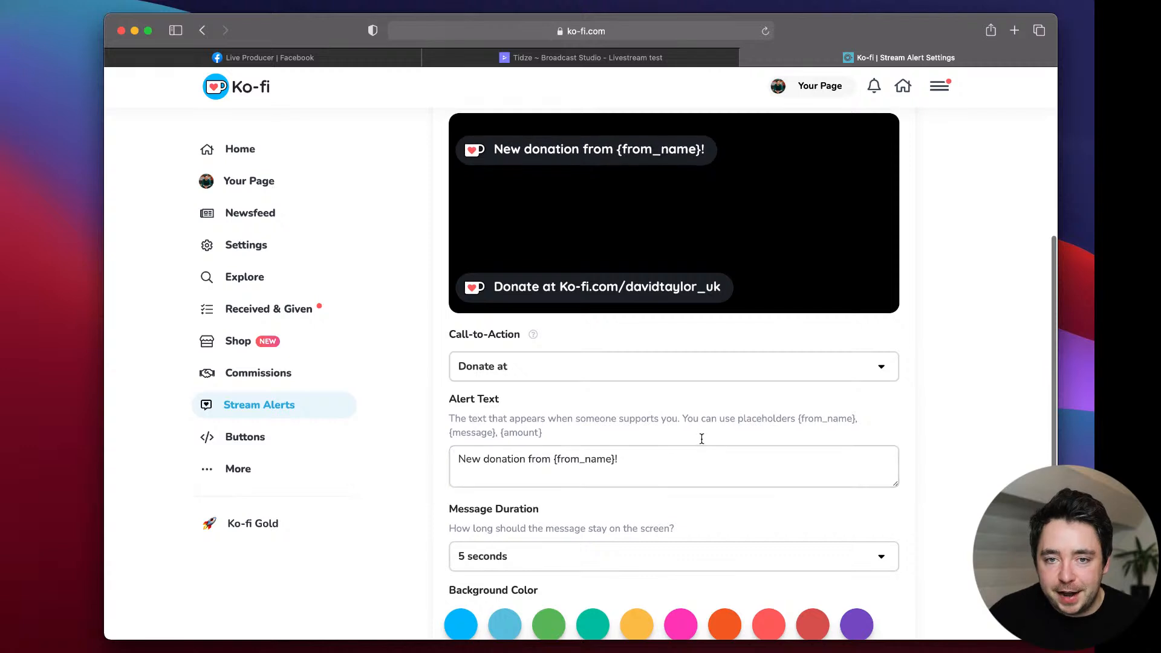
scroll(706, 436, up, 5)
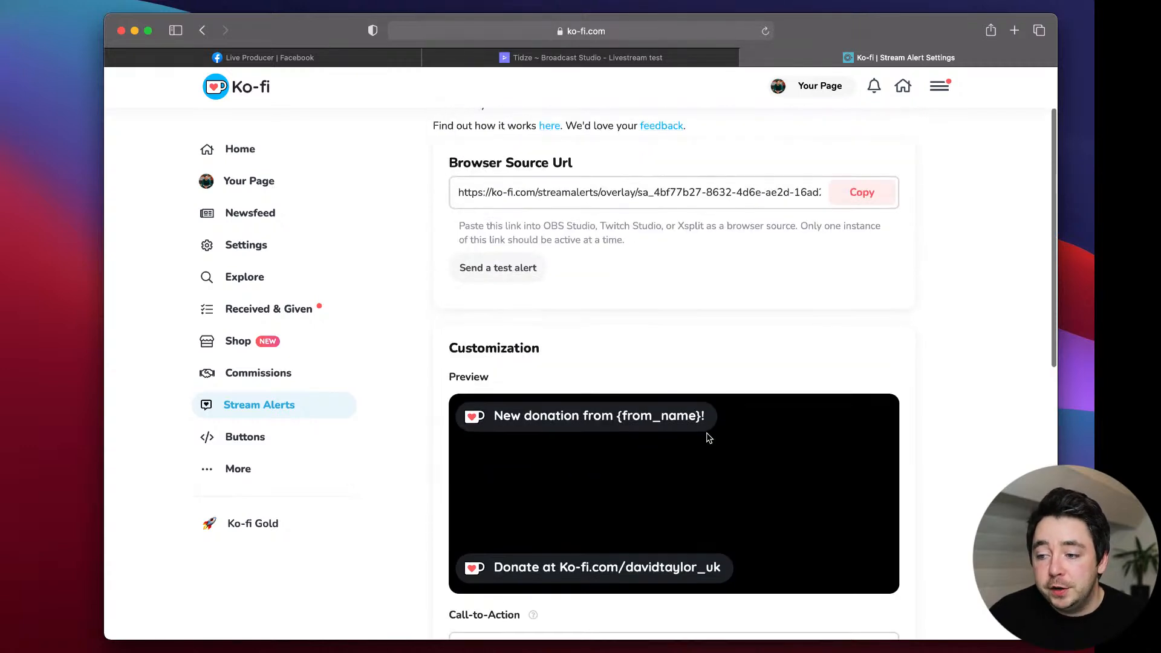
scroll(706, 436, up, 1)
Copy Ko-fi's Browser Source URL, switch to OBS, and add a new Browser source named Ko-Fi to the webcam scene.
click(492, 281)
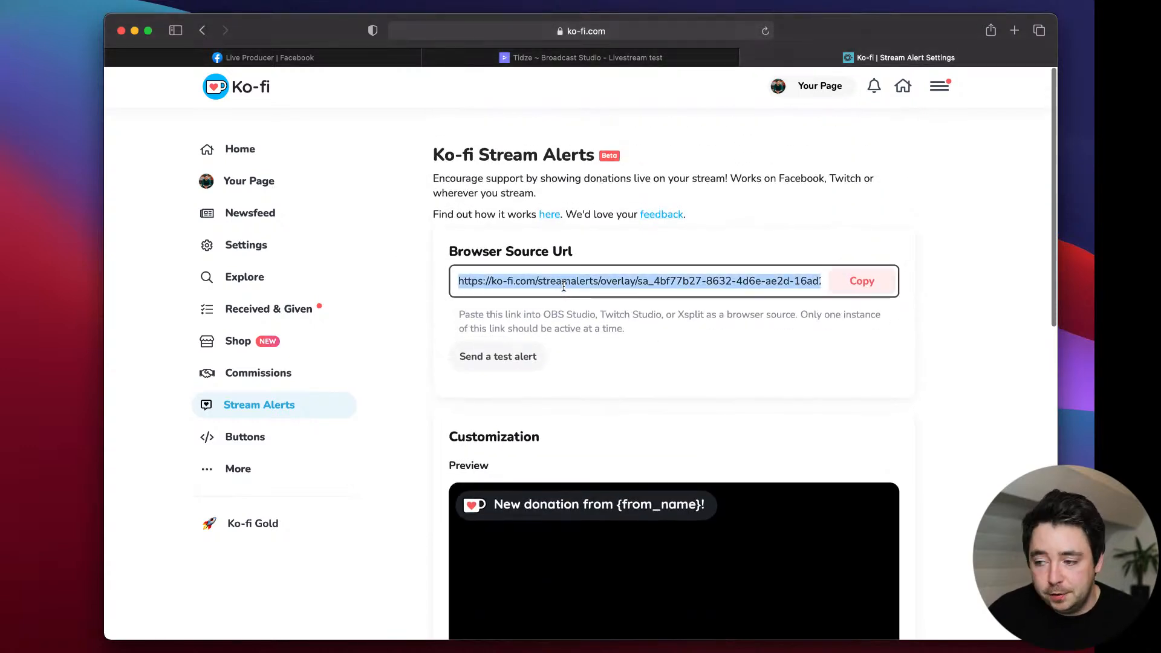
click(861, 288)
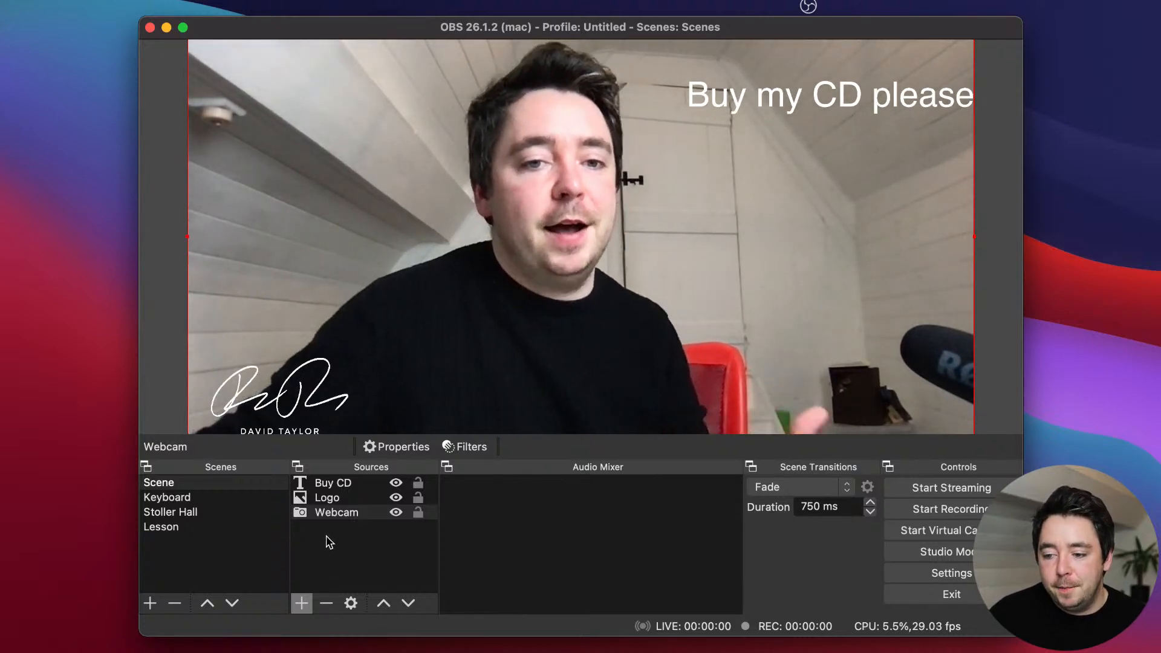
click(301, 603)
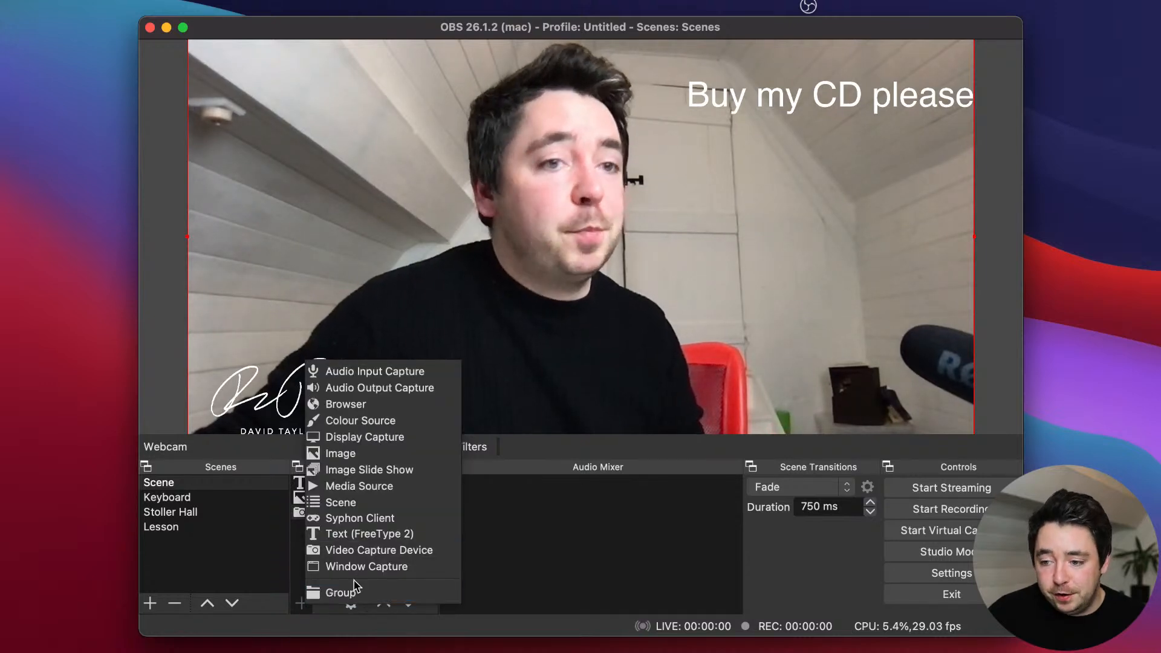
click(375, 410)
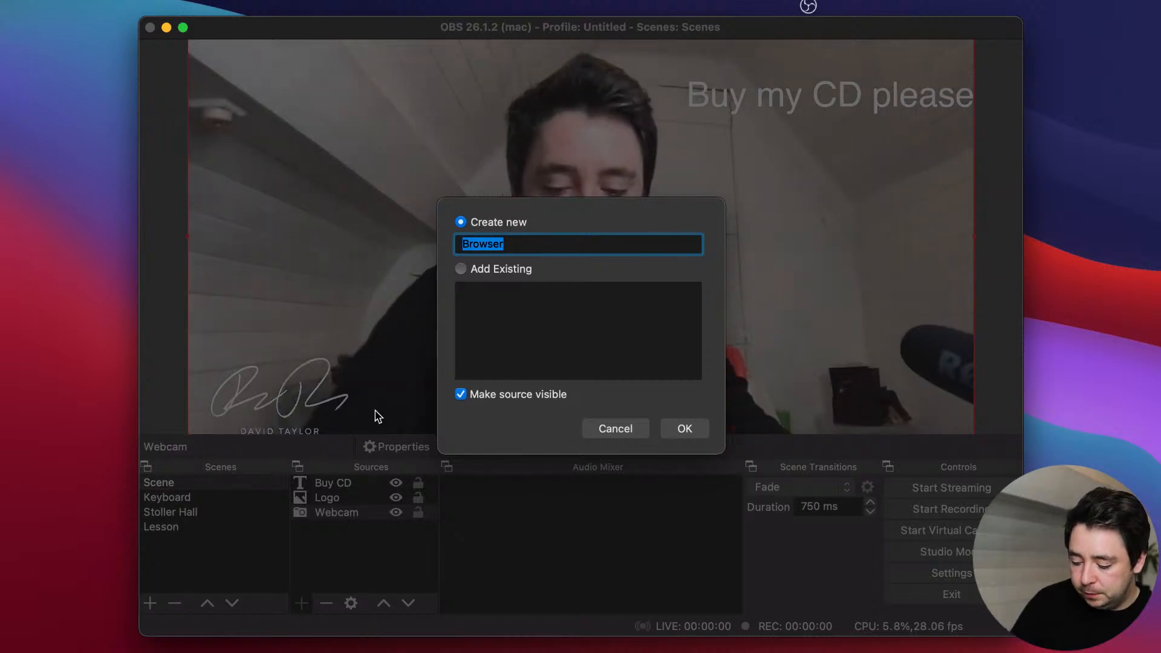
text(Ko-Fi)
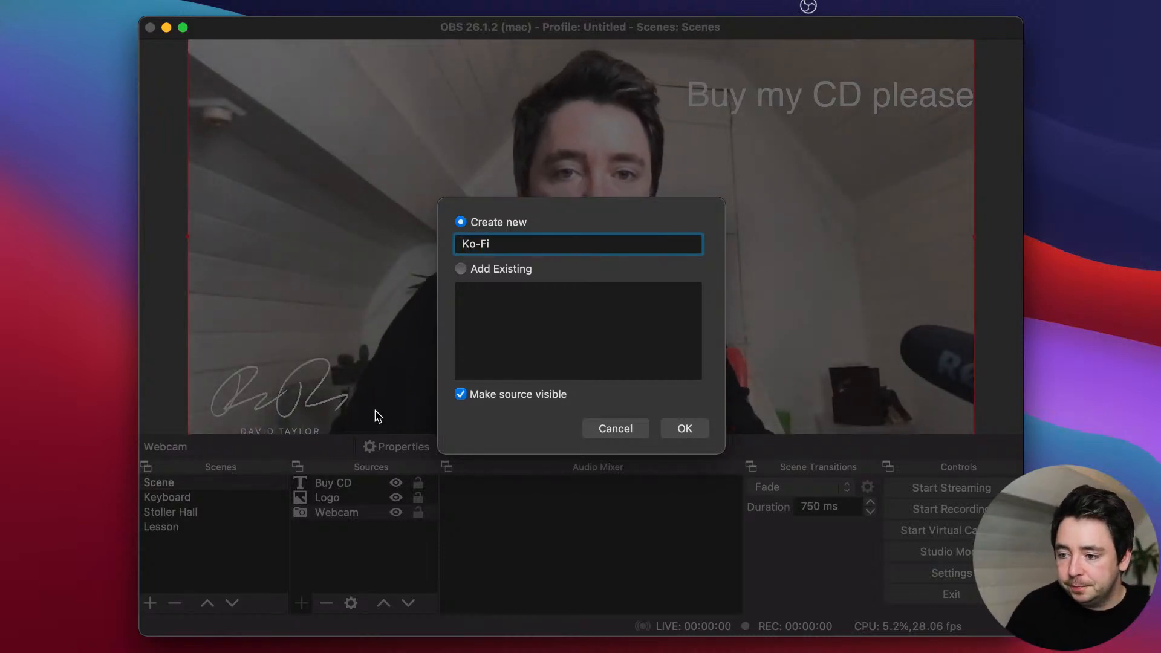
key(Return)
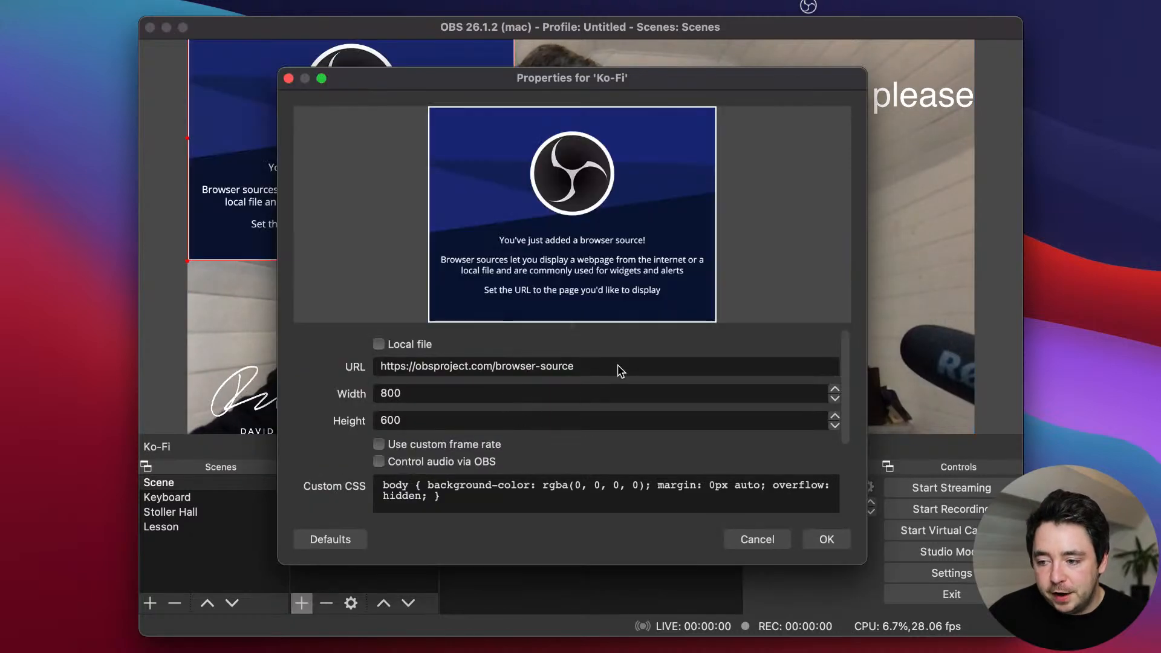
Replace the Ko-Fi source's default URL with the copied private stream alert URL and confirm its properties.
double_click(602, 372)
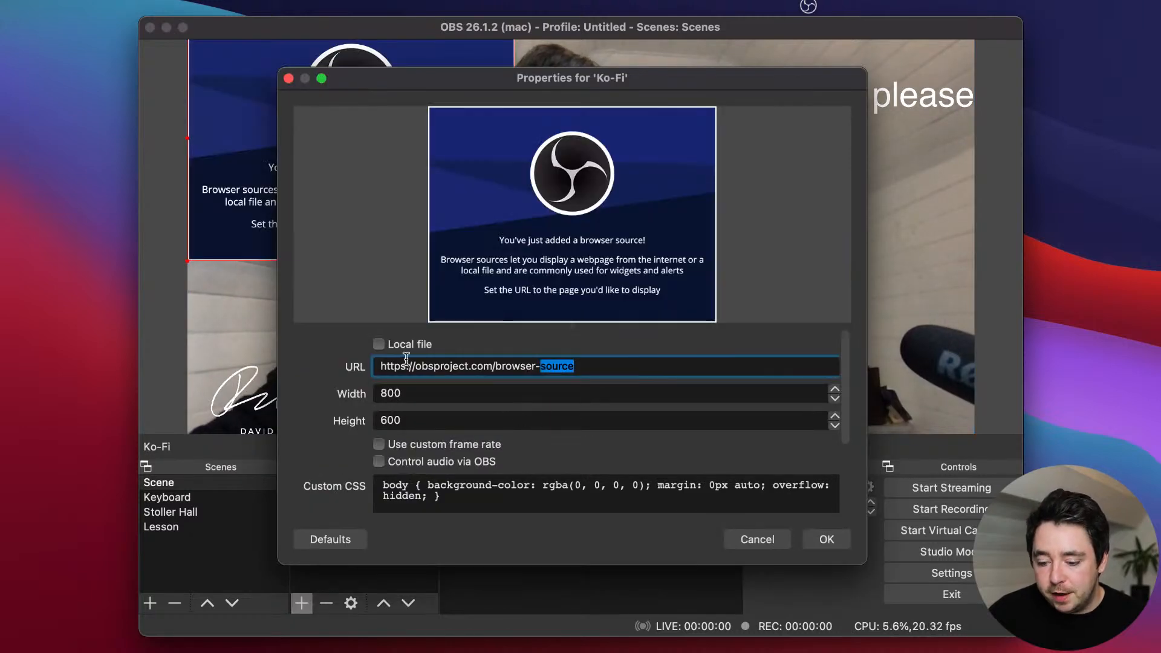
key(super+a)
key(super+v)
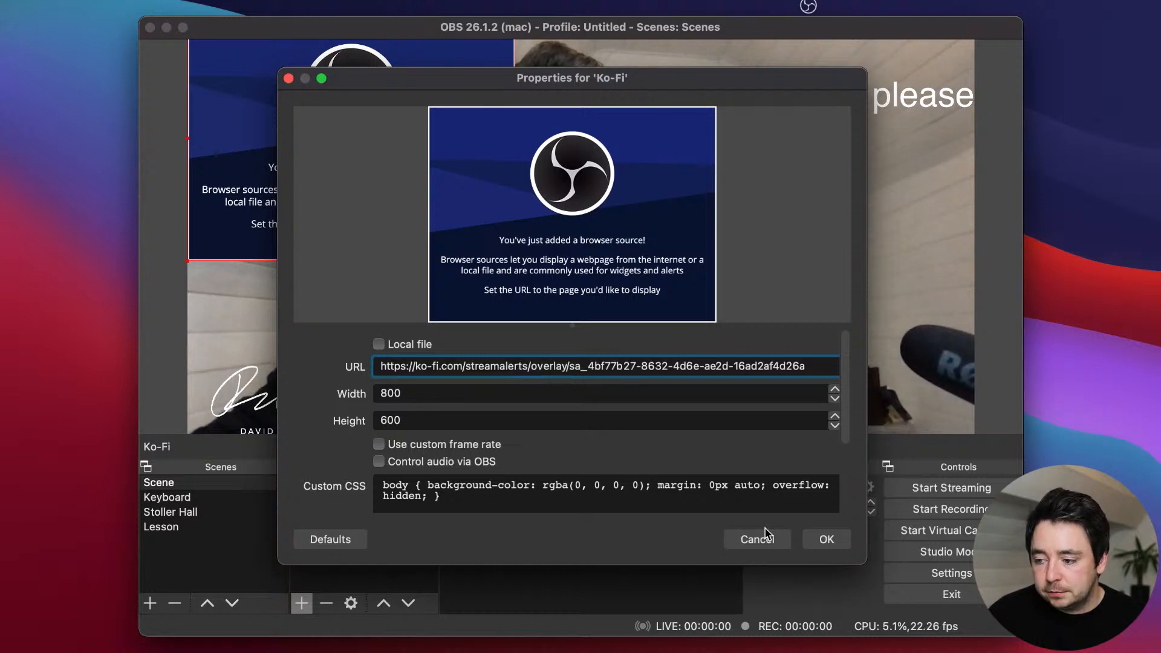
click(826, 540)
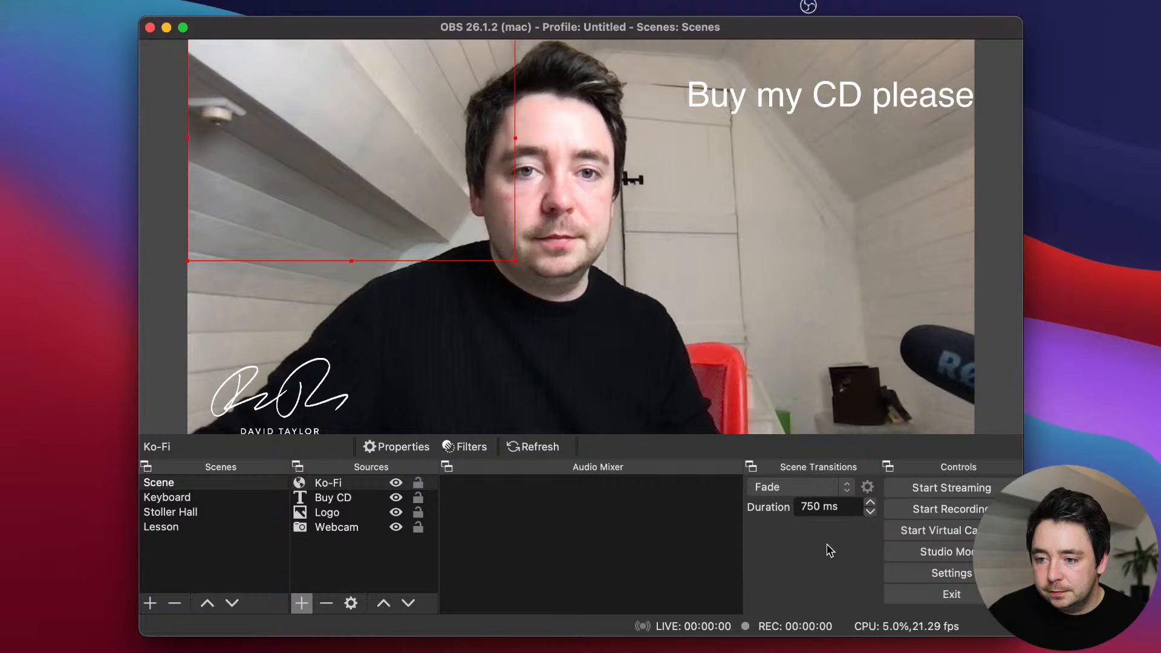
Enlarge the Ko-Fi donation overlay and move it towards the canvas's lower right, away from the face and logo.
drag(321, 197, 630, 292)
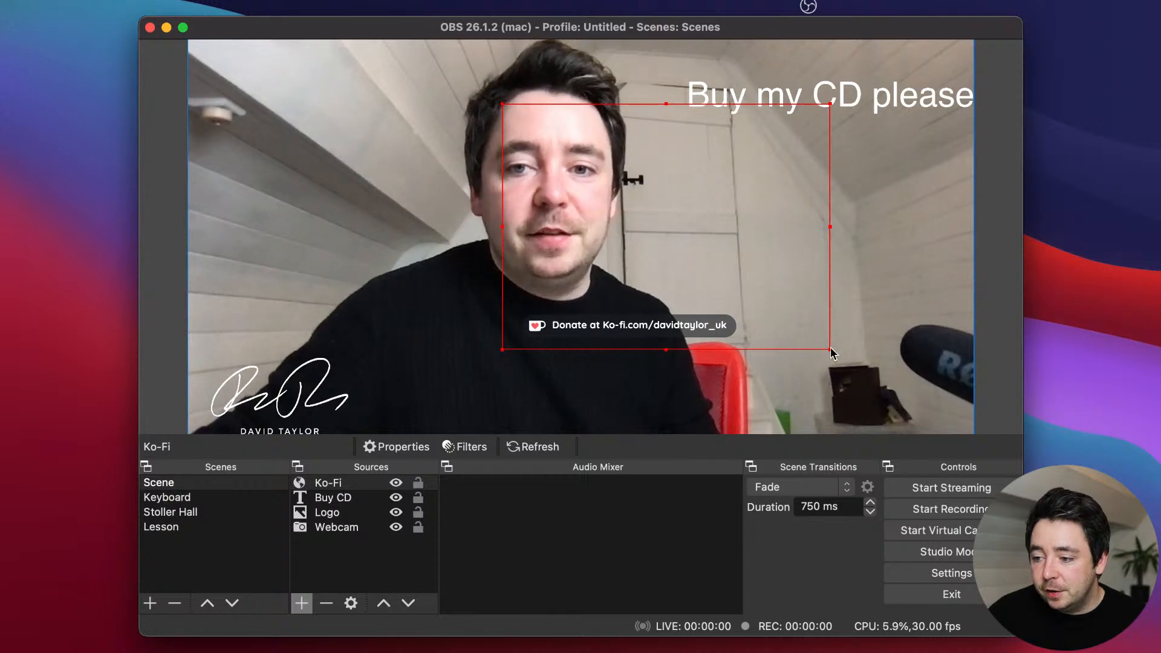
drag(831, 352, 919, 393)
drag(781, 344, 935, 369)
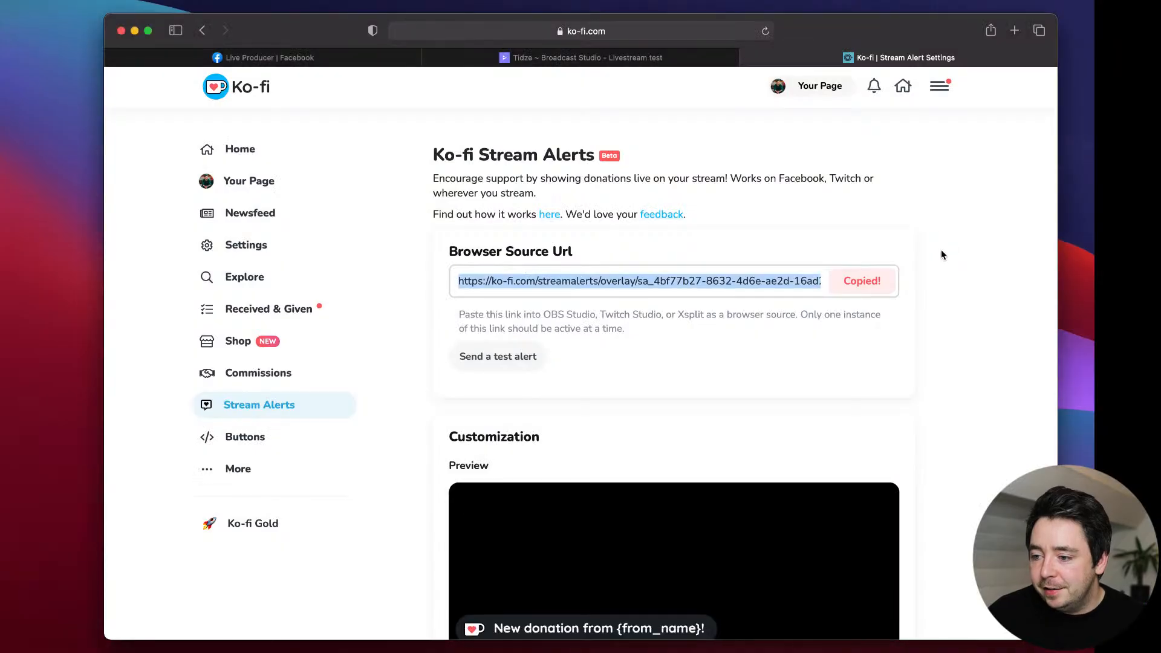
Switch to Ko-fi in the browser, review the Stream Alerts customization options, and send a test alert.
scroll(941, 253, down, 5)
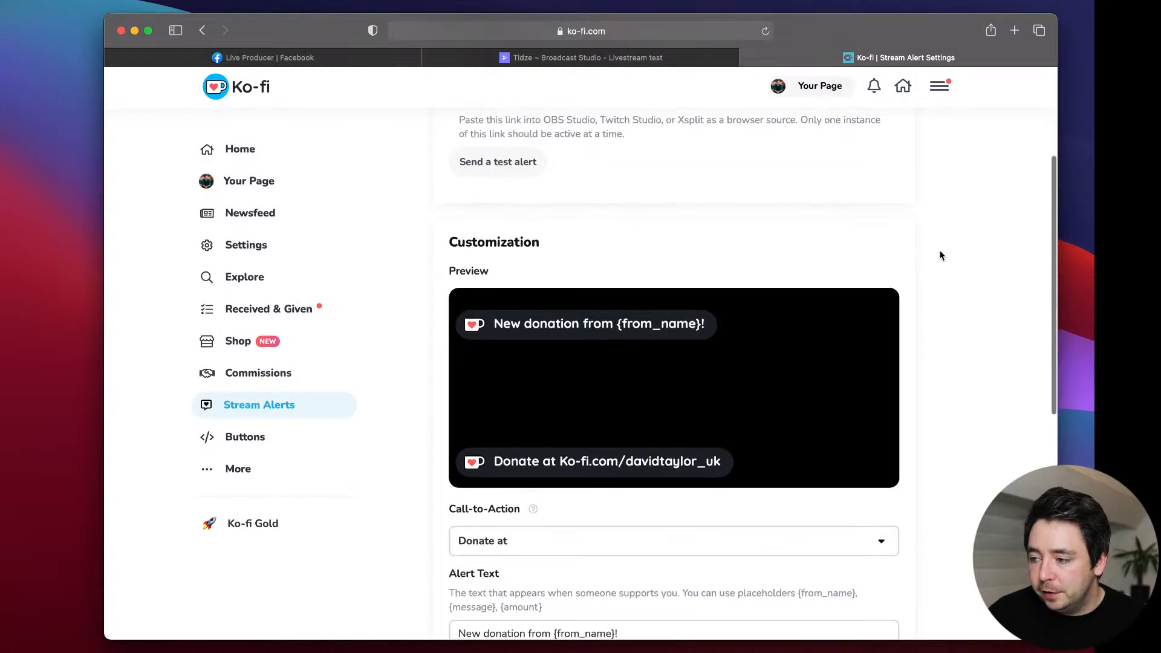
scroll(940, 256, up, 2)
scroll(940, 257, down, 10)
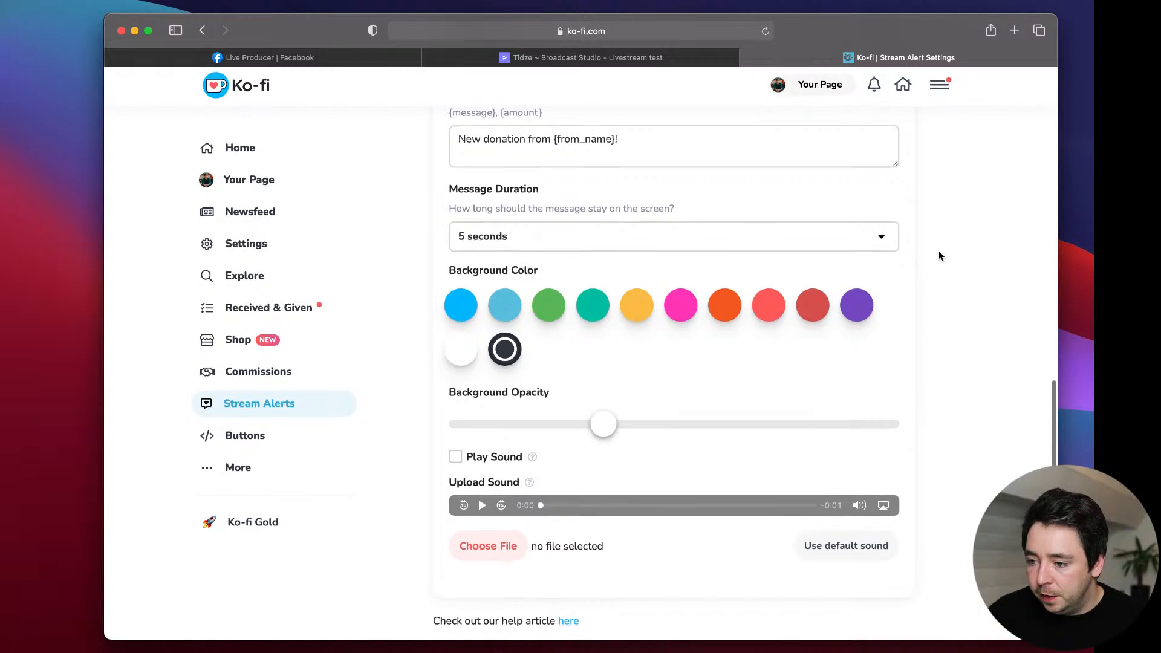
scroll(938, 253, up, 10)
scroll(938, 254, up, 4)
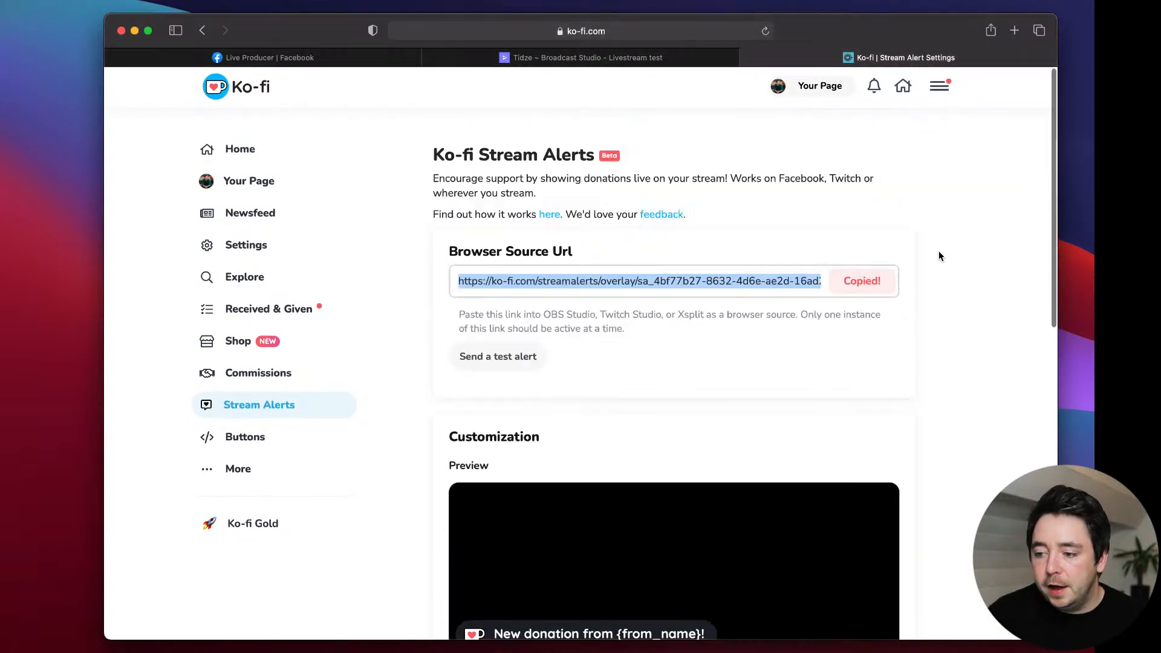
click(486, 360)
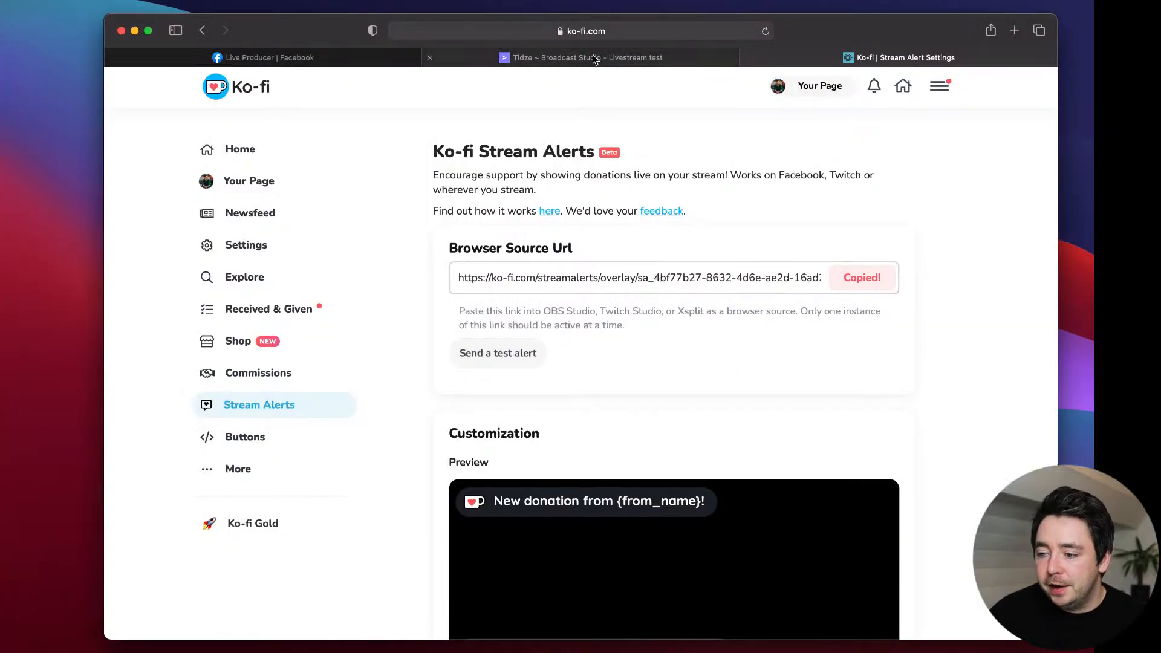
Look at Tidze's Broadcast Studio page, return to Facebook Live Producer, and start streaming the webcam scene from OBS.
click(594, 58)
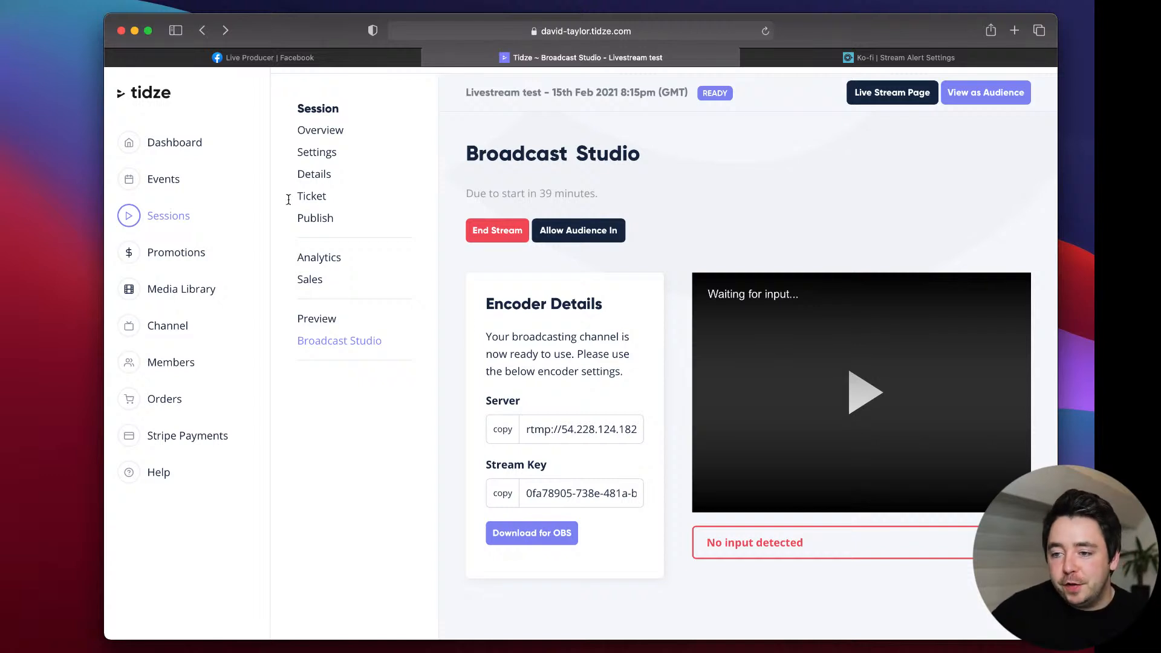
click(215, 59)
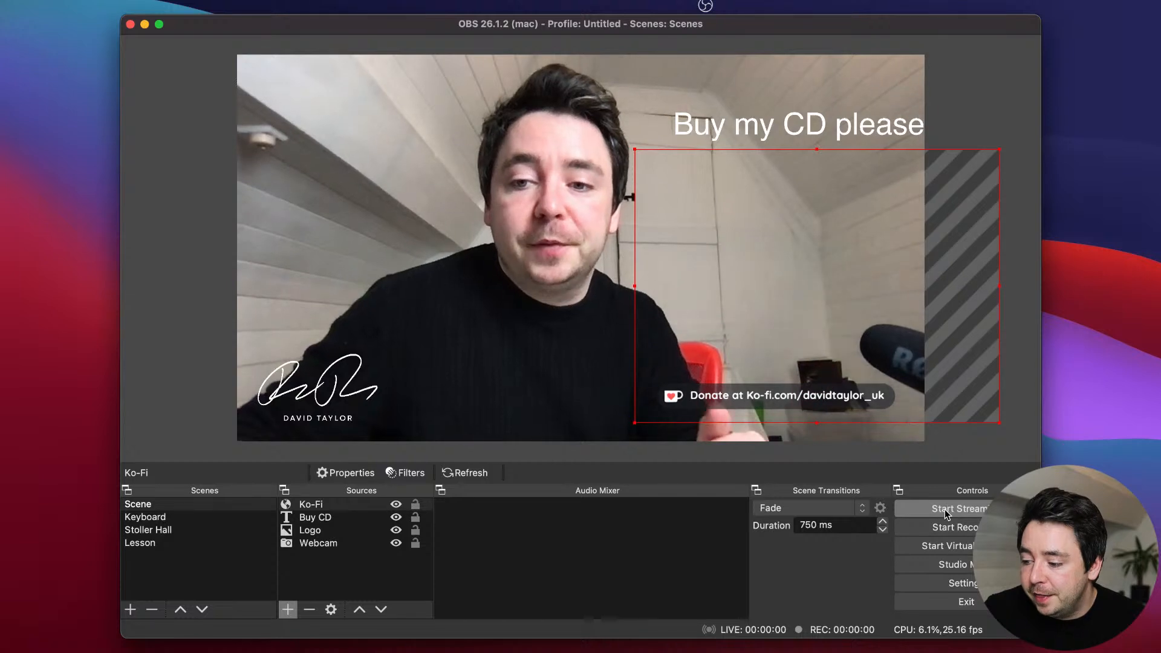
click(946, 508)
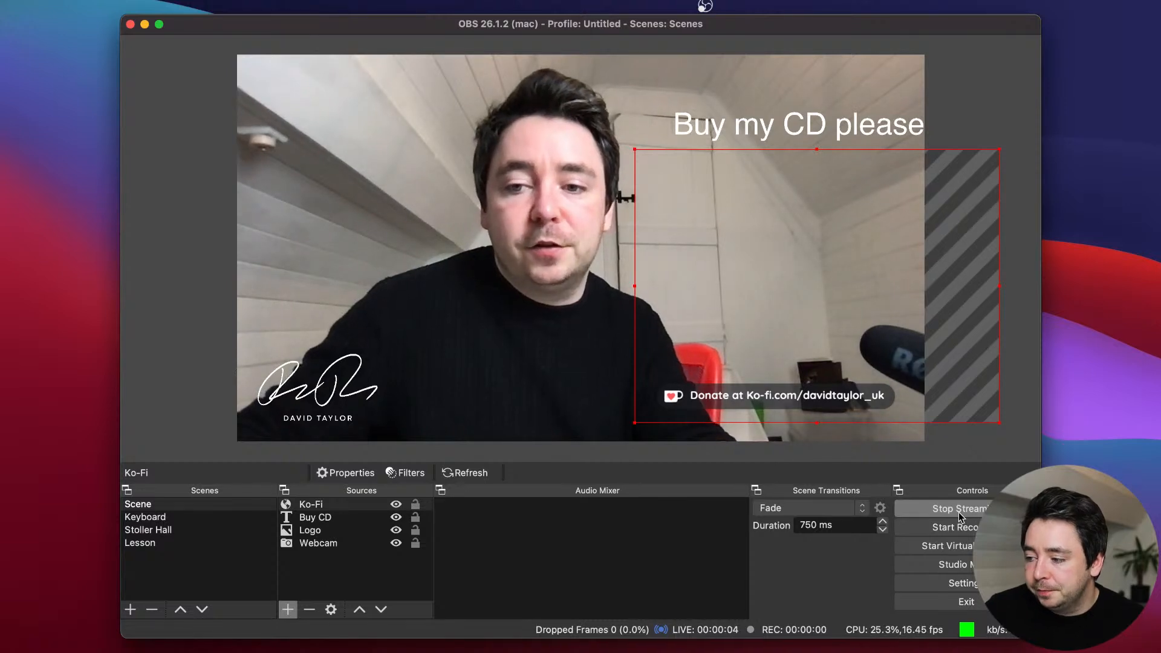
Check the incoming preview and the video and audio details in Facebook Live Producer, and stop the stream in OBS.
key(ctrl+Left)
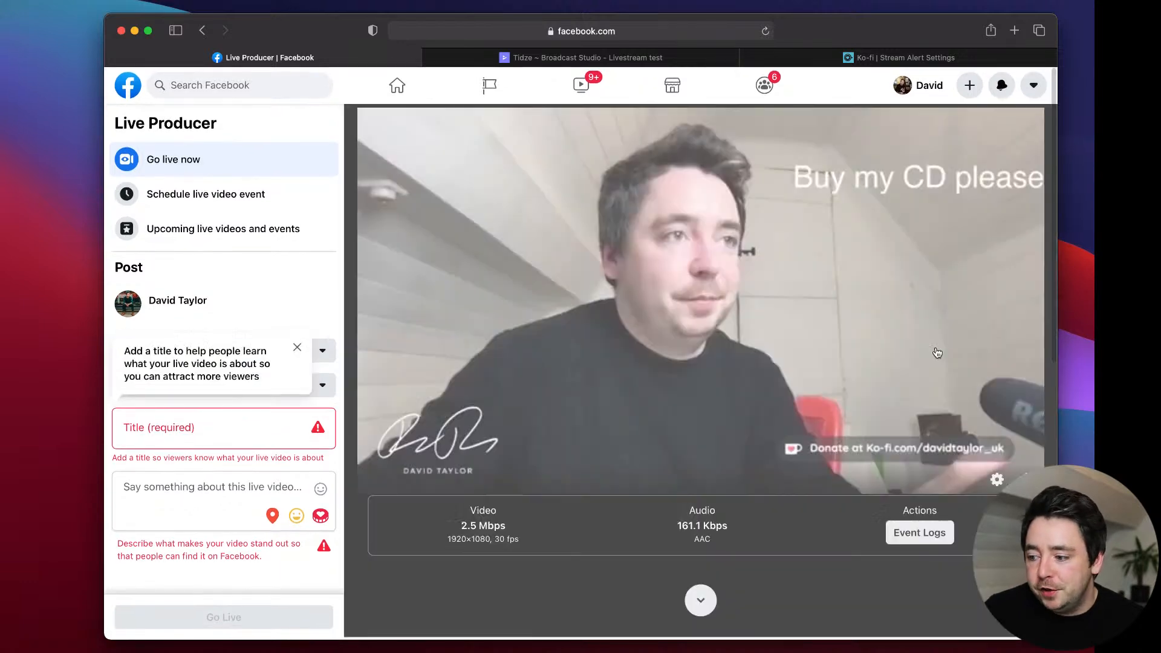
scroll(937, 352, down, 3)
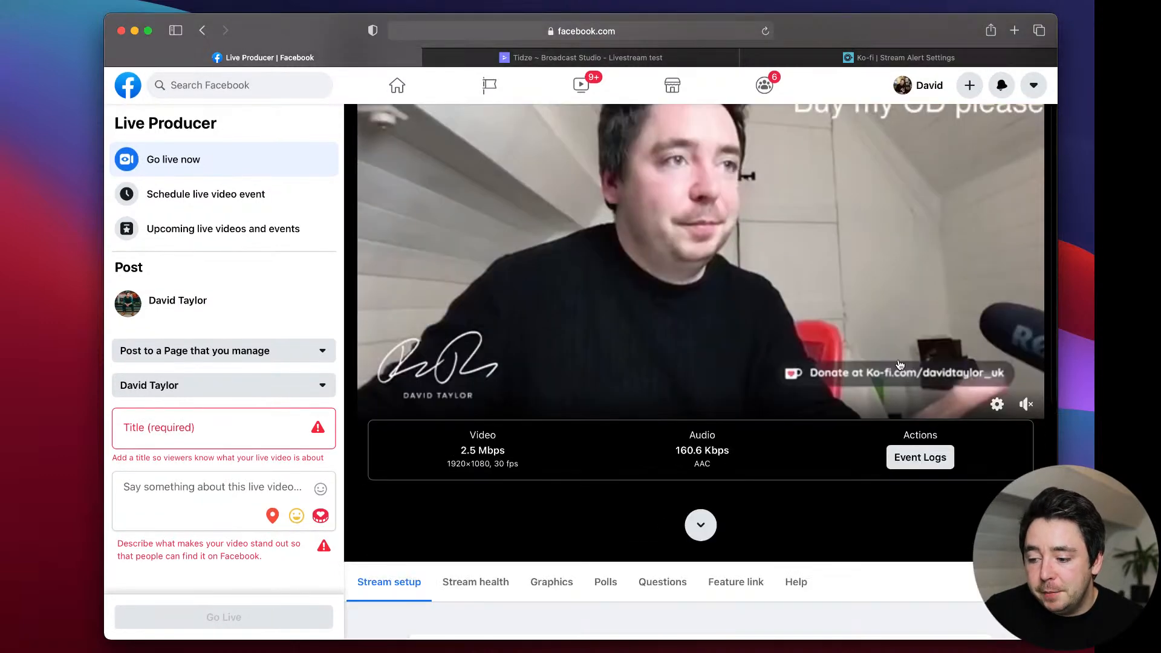
scroll(899, 365, down, 3)
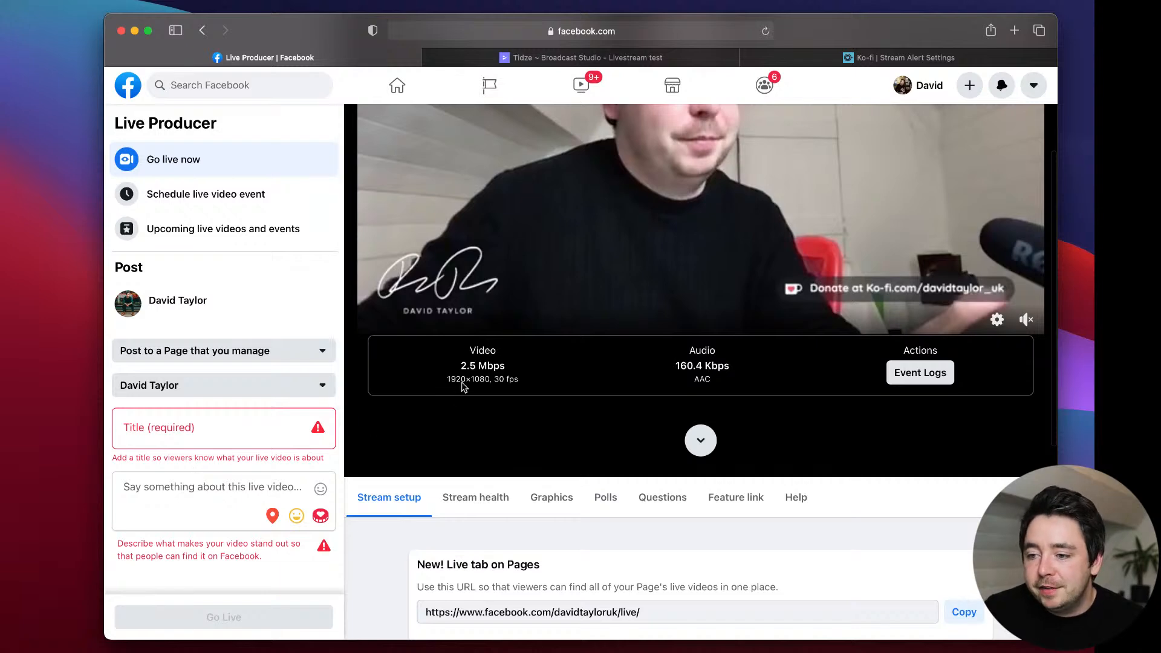
scroll(462, 383, up, 5)
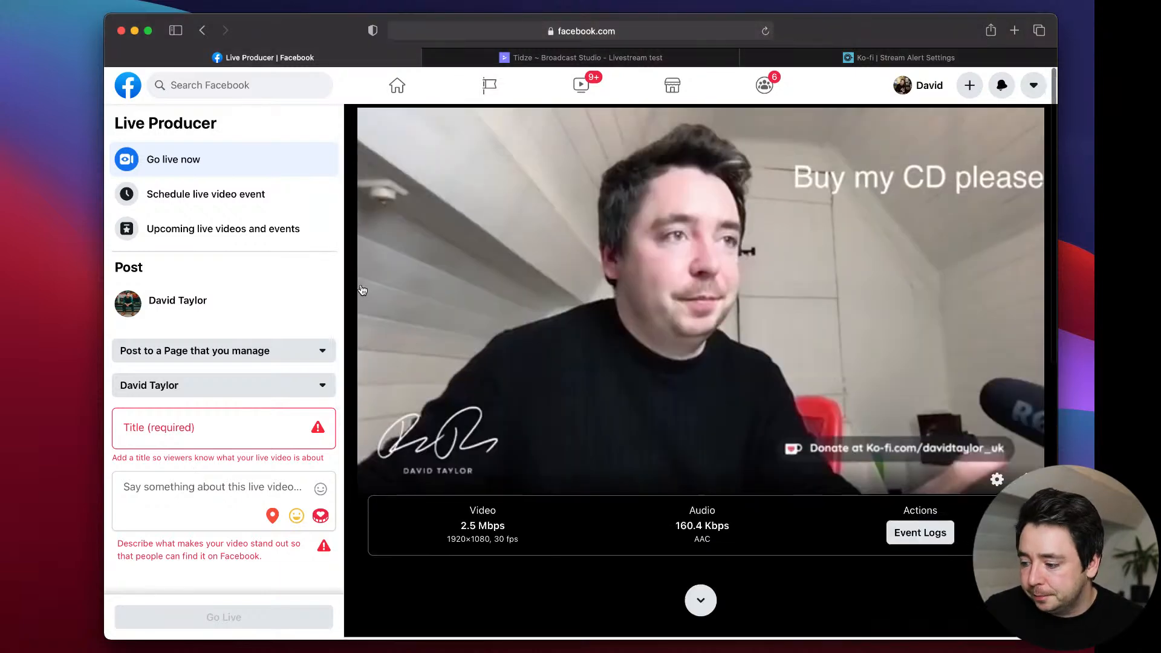
key(super+Tab)
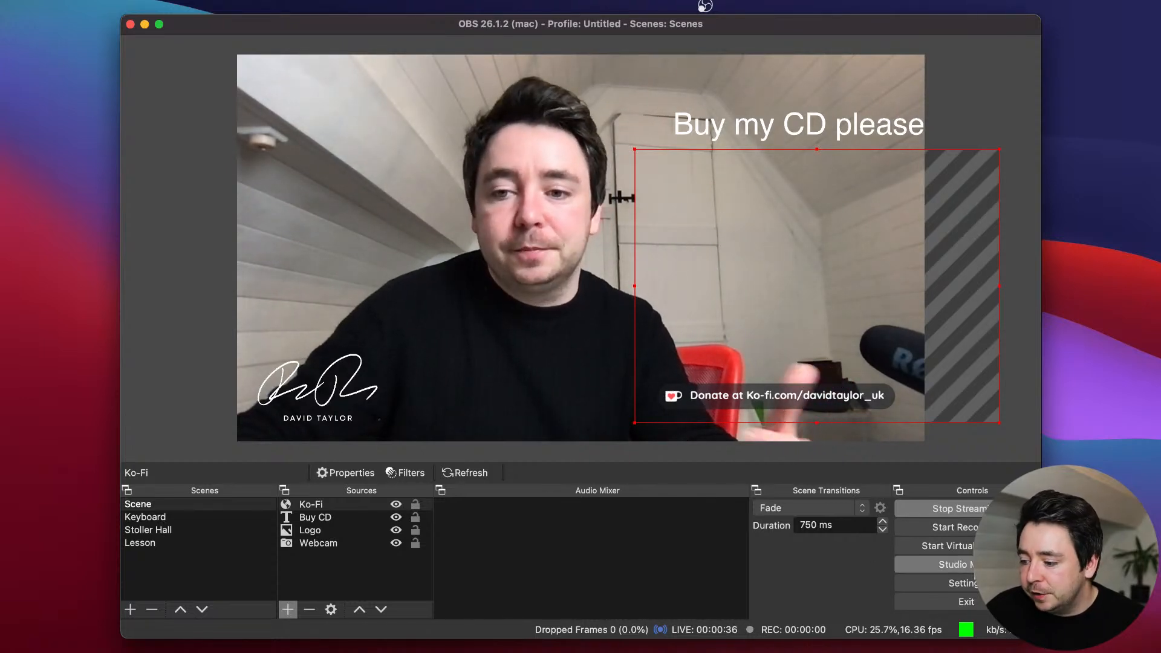
click(967, 511)
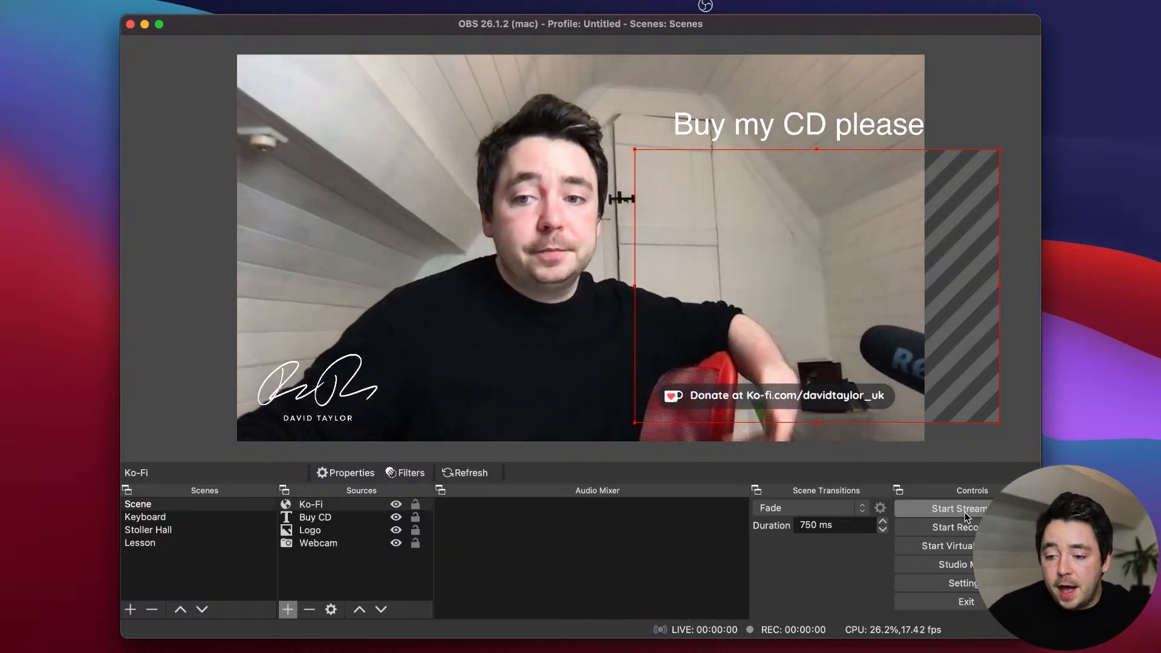
Show the Stoller Hall scene through OBS's virtual camera and start a new Zoom meeting without joining the audio.
click(147, 531)
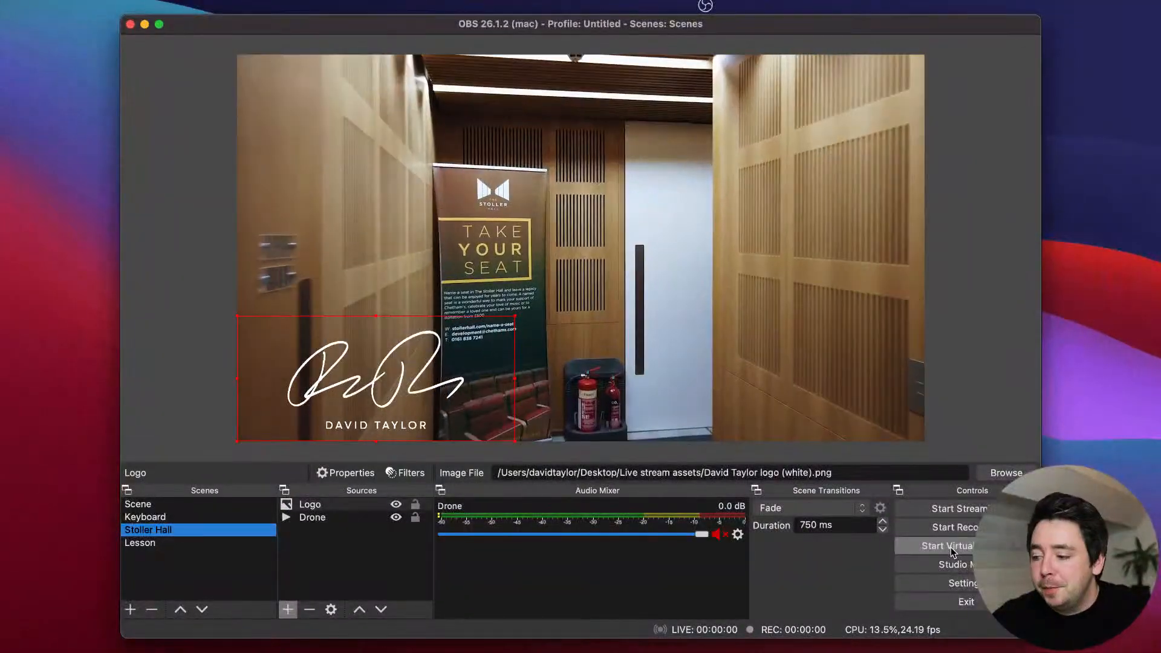
click(961, 552)
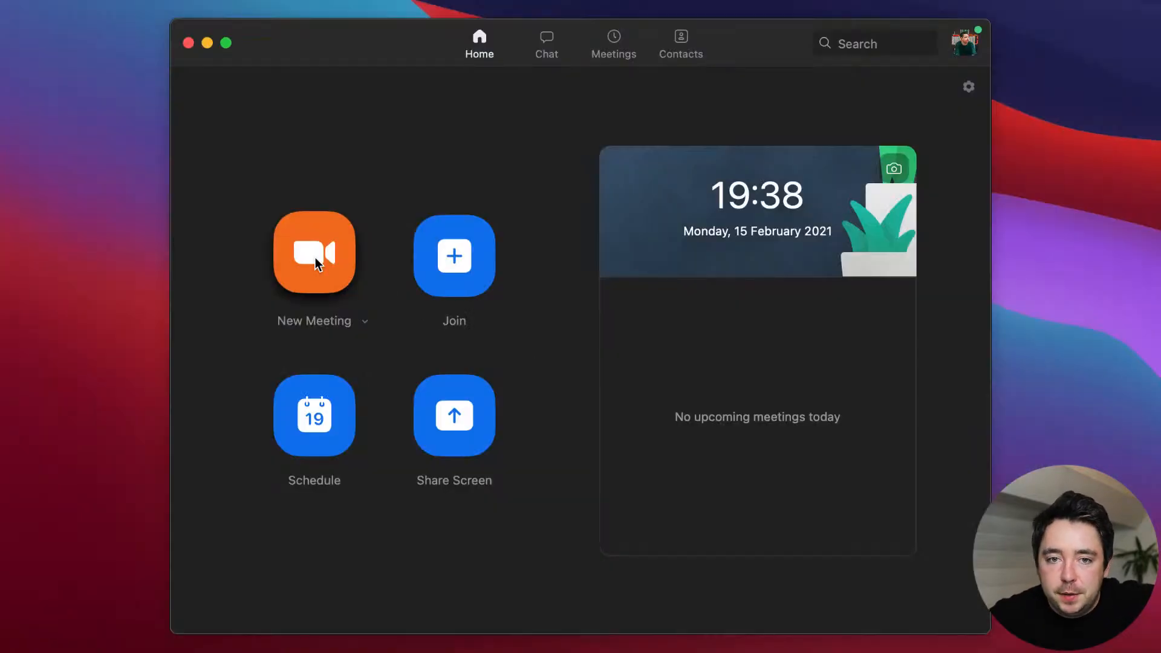
click(316, 265)
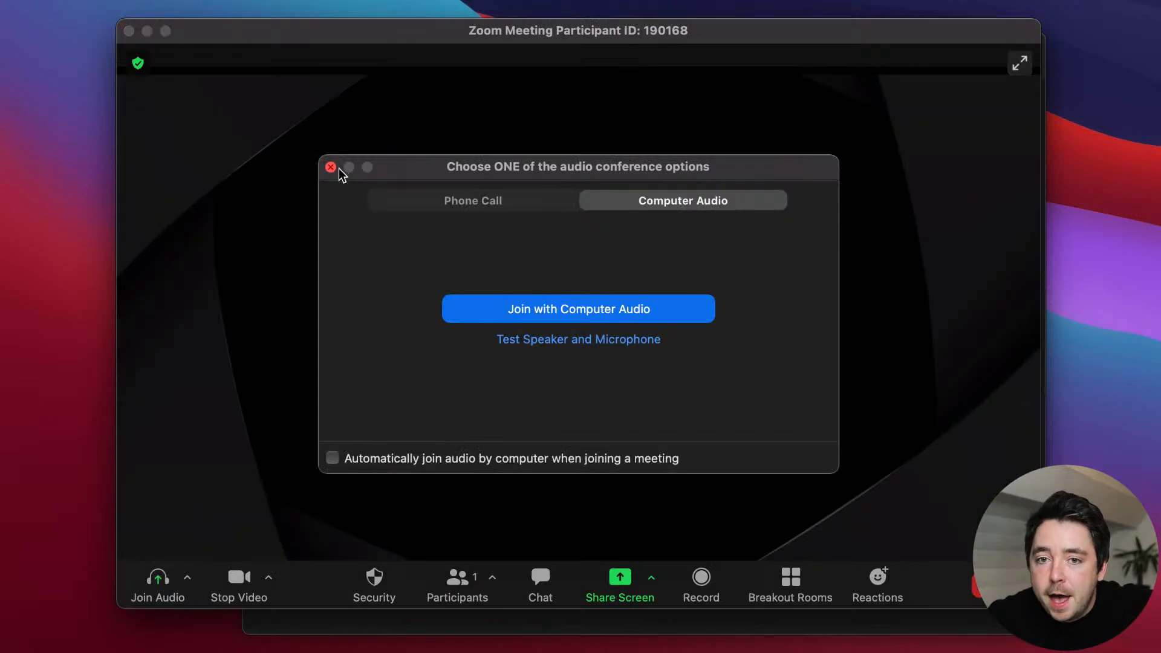
click(331, 168)
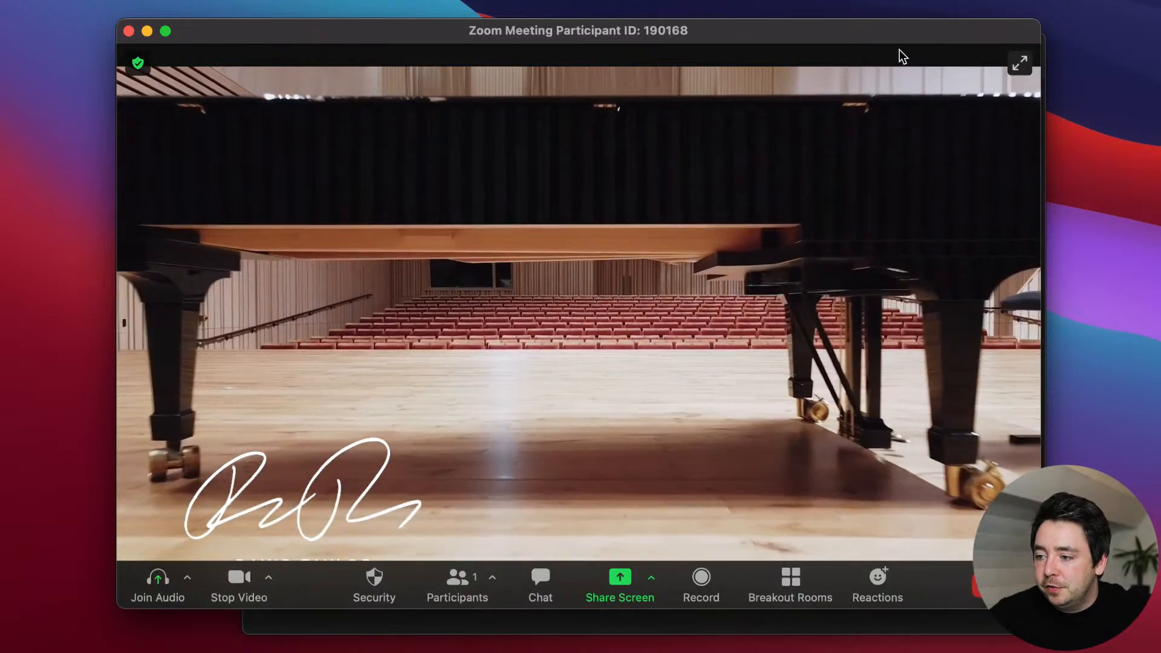
Switch OBS to the webcam scene named Scene and reposition the Zoom meeting window to view its output.
drag(876, 45, 1101, 46)
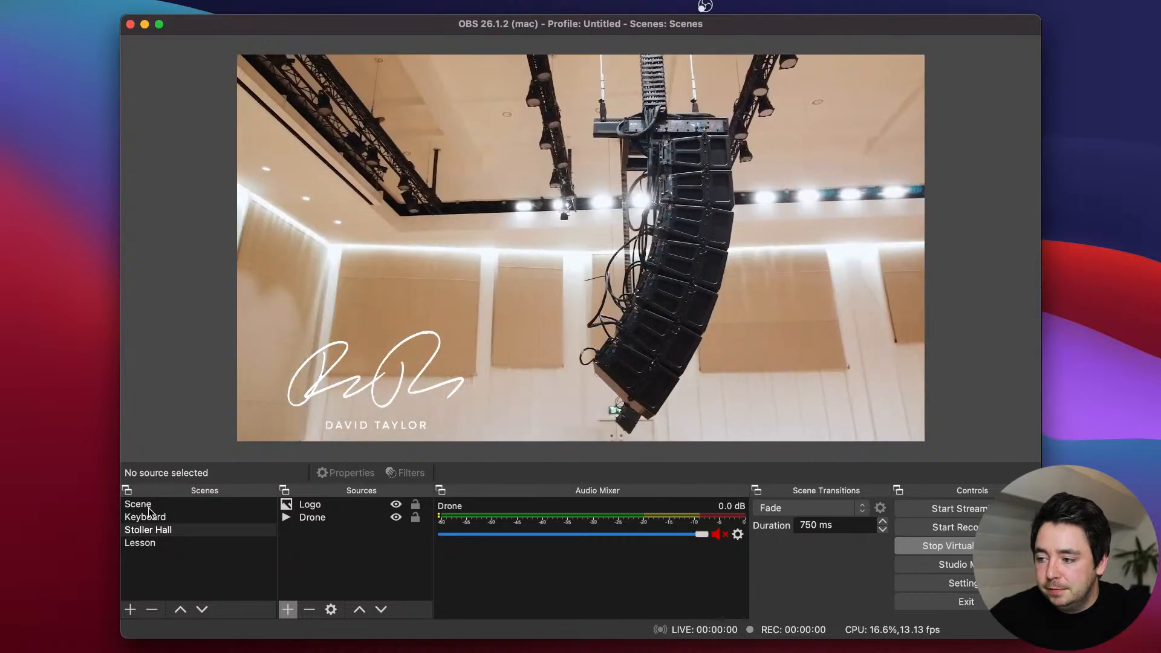
click(145, 504)
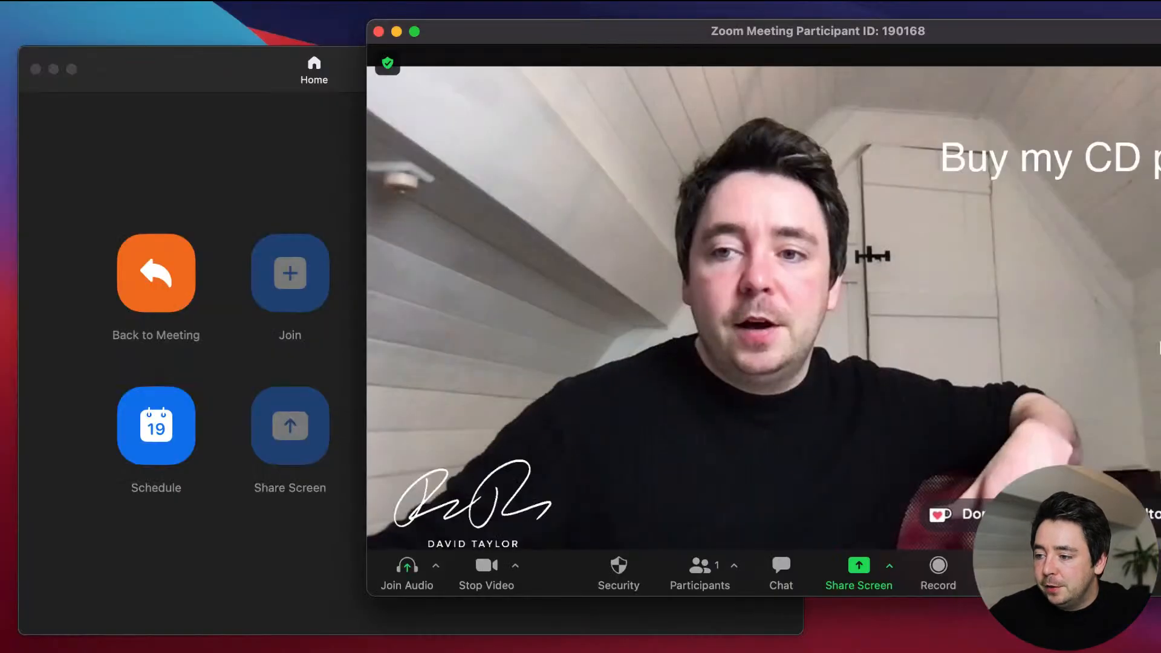
drag(732, 32, 509, 27)
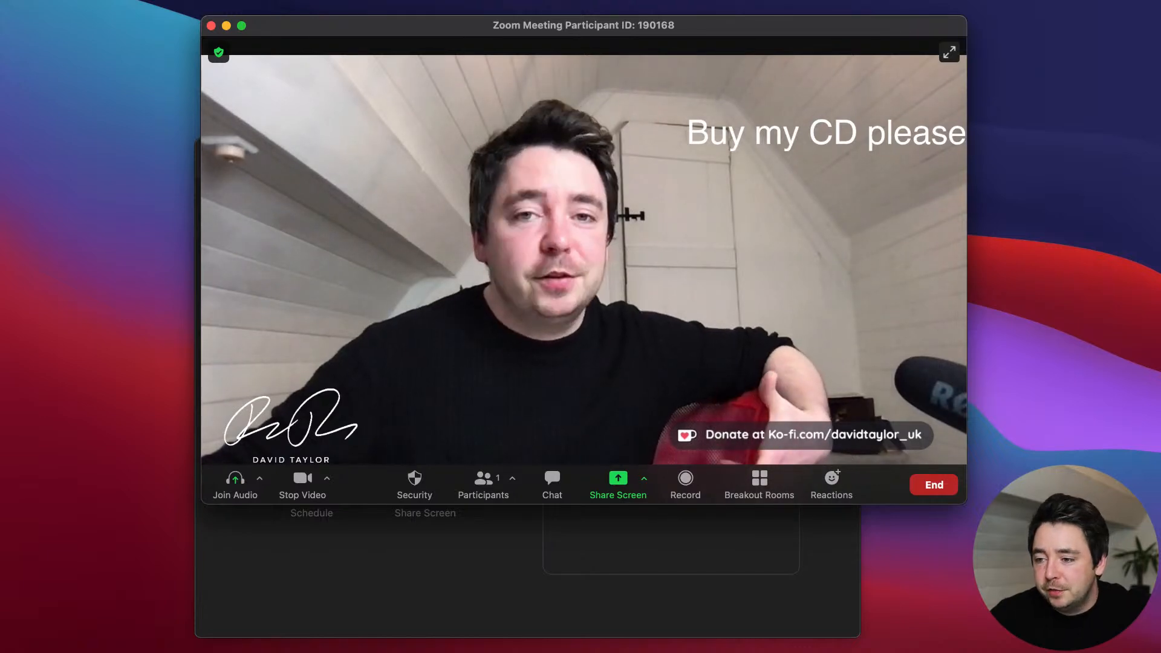
Check in Zoom's video settings that OBS Virtual Camera is chosen as the camera.
key(super+comma)
click(302, 151)
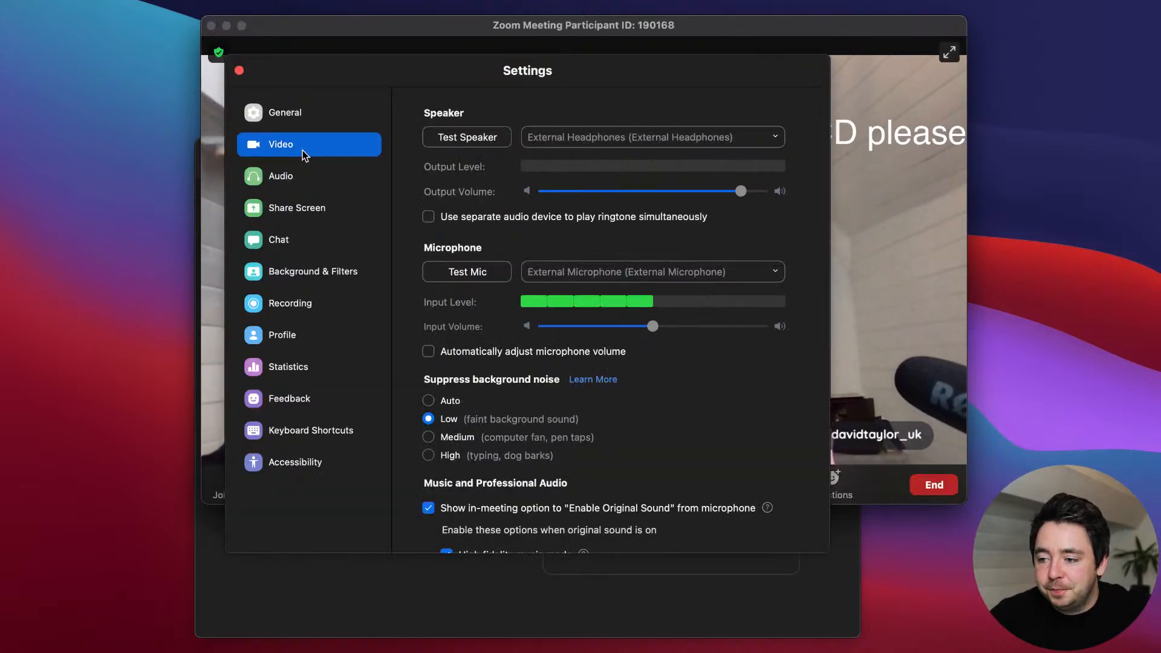
click(609, 355)
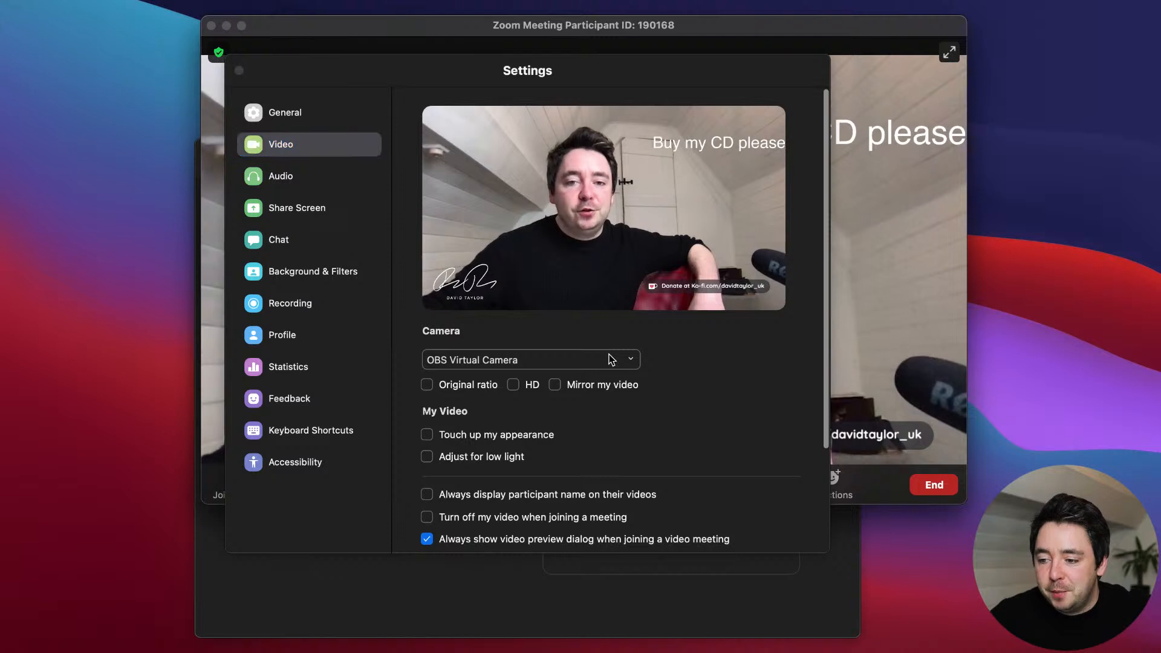
click(729, 404)
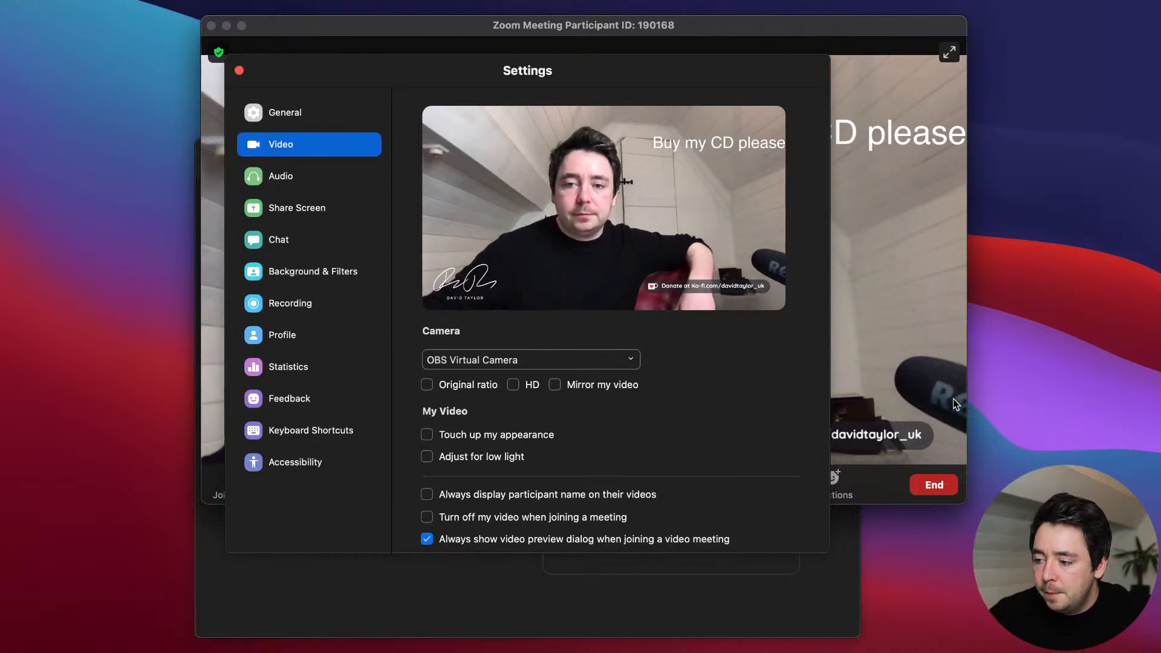
Close Zoom's settings, end the test meeting, and close the Zoom home window.
click(945, 493)
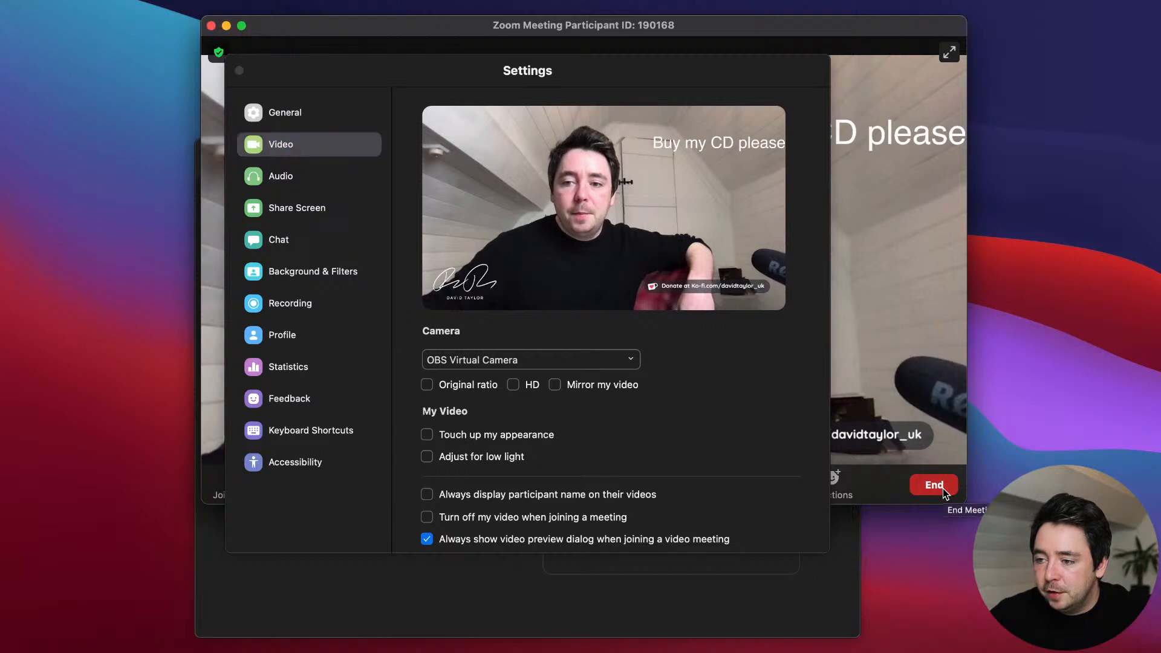
click(478, 93)
drag(455, 77, 623, 127)
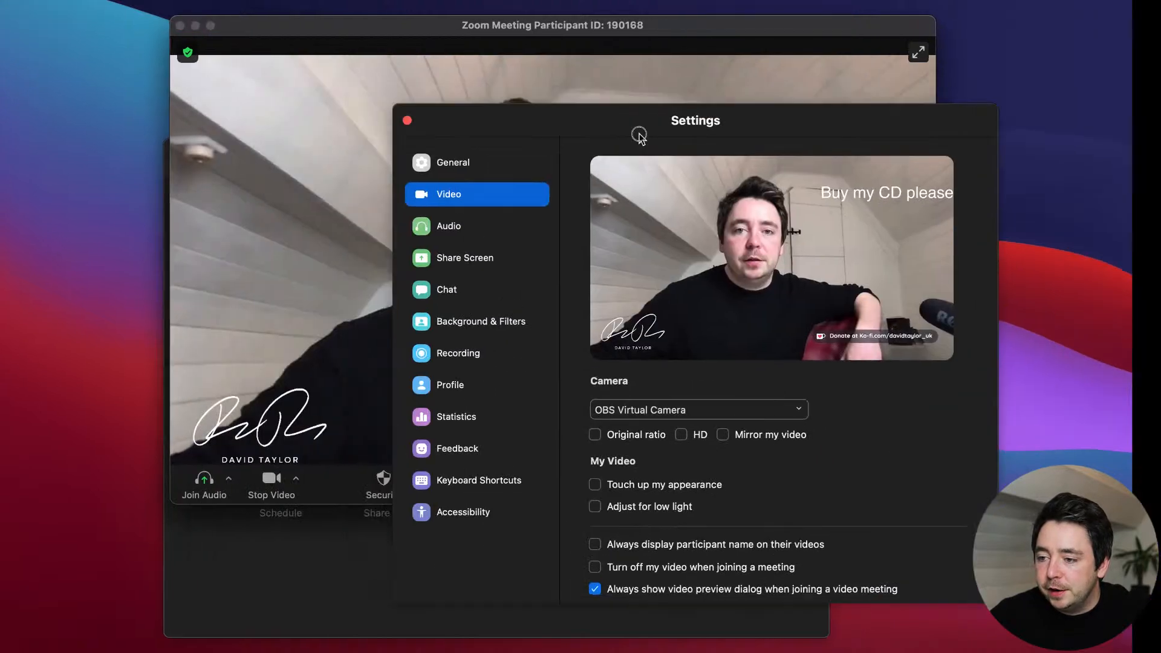
click(407, 121)
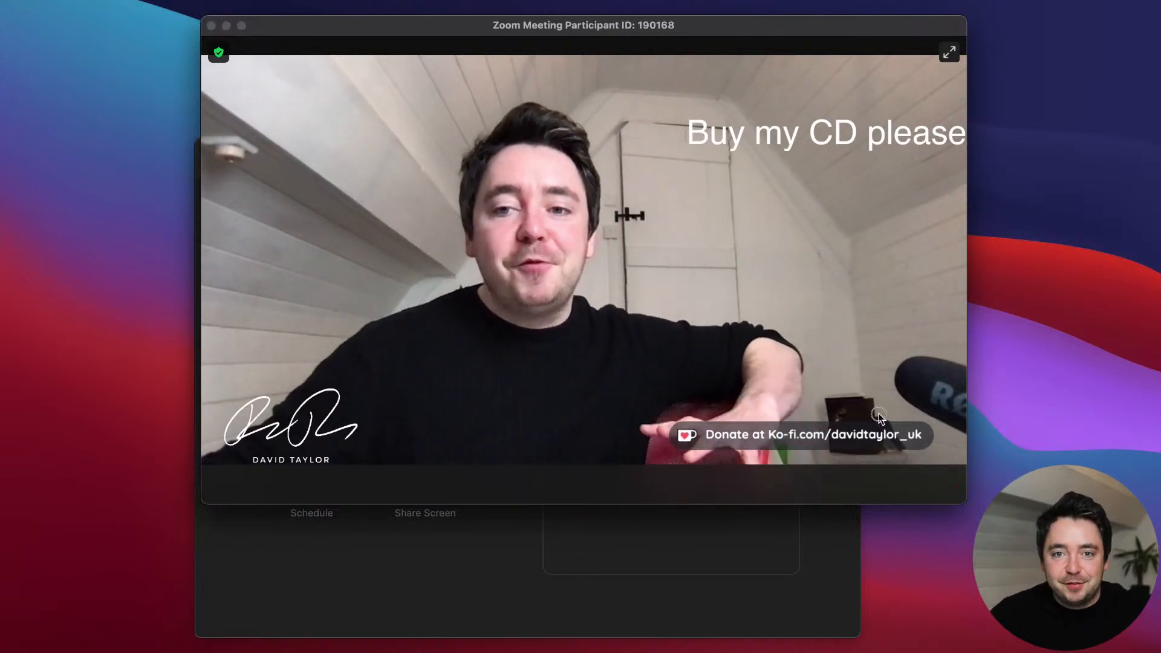
click(857, 407)
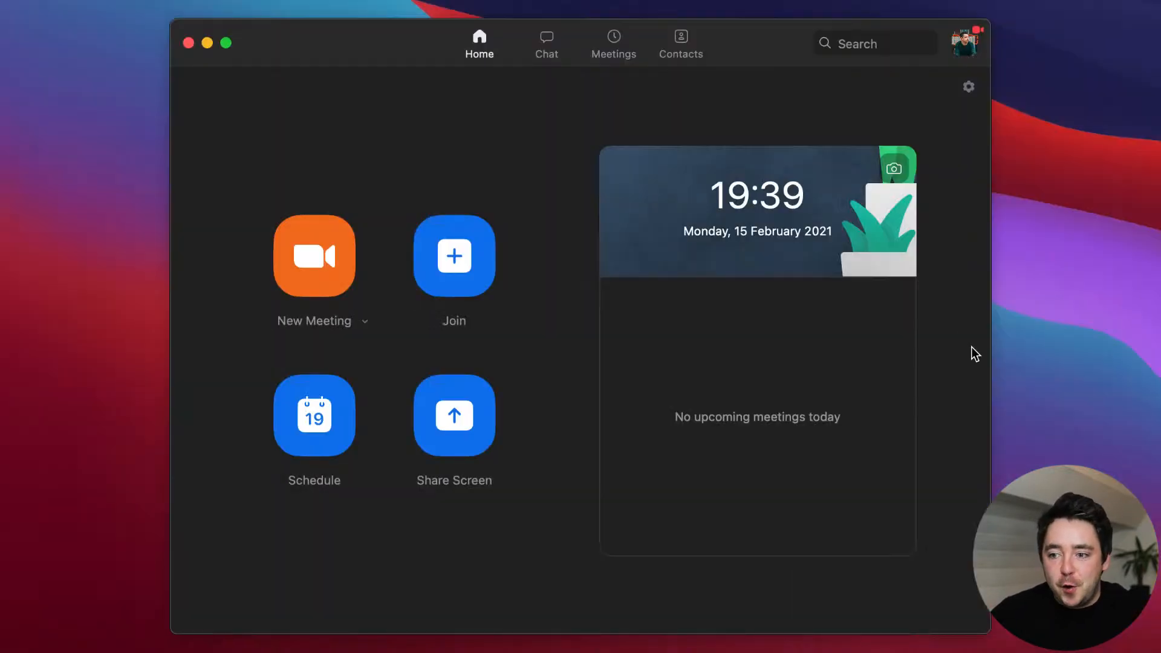
click(188, 43)
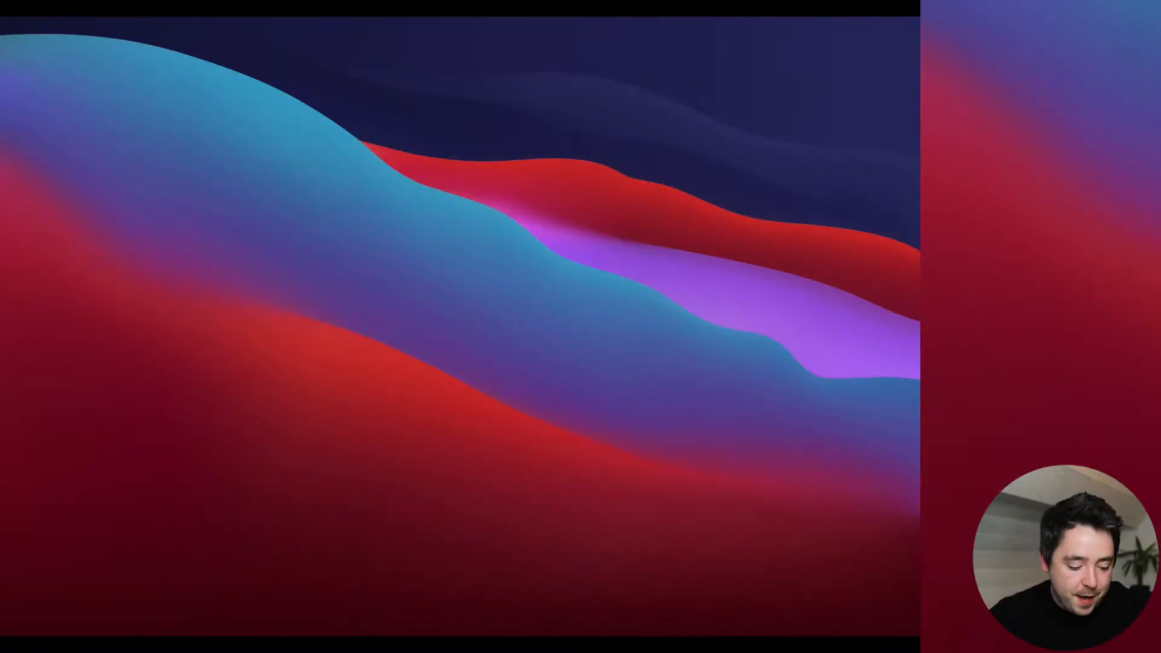
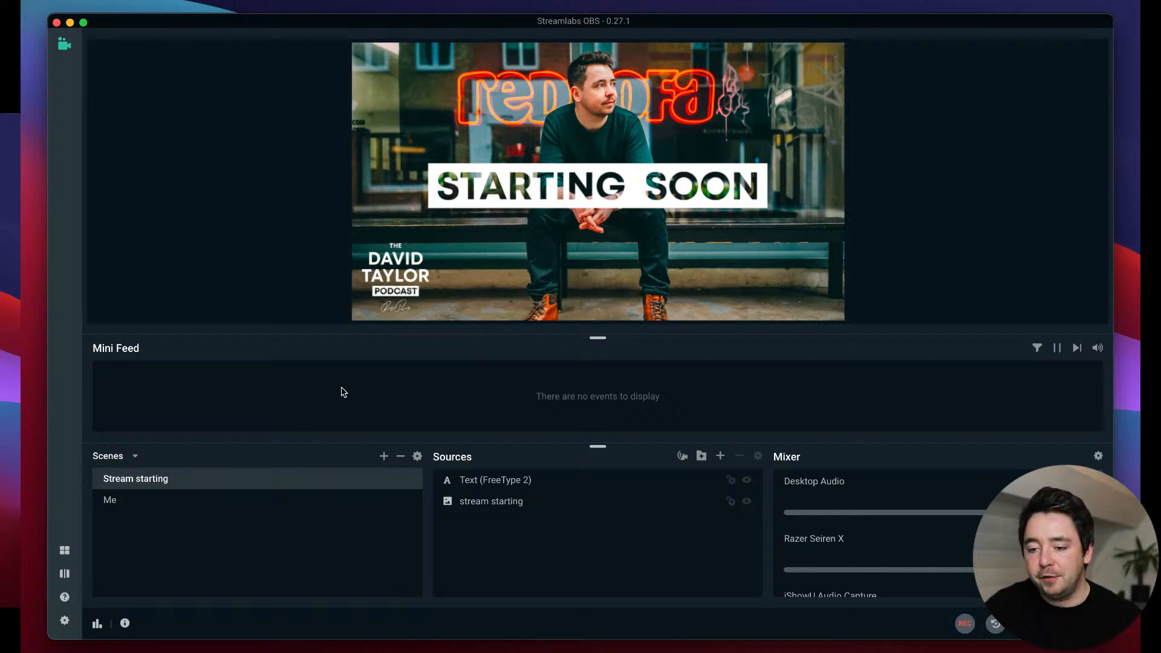
Switch to Streamlabs OBS and review the Me and Stream starting scenes, their sources and the audio mixer.
click(128, 502)
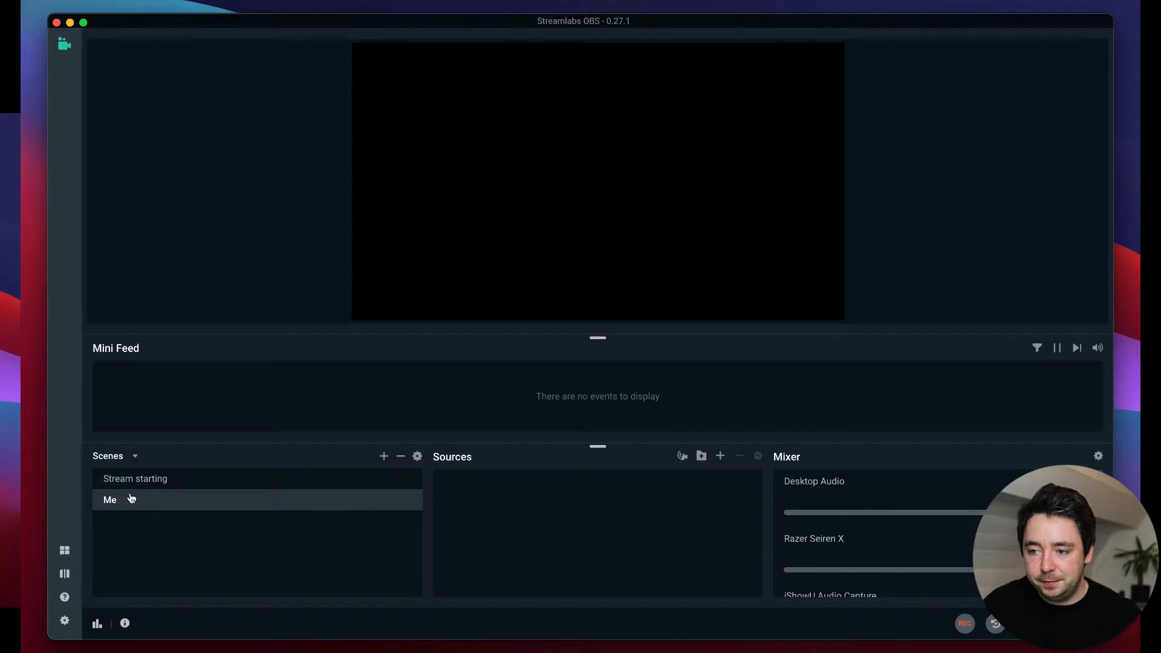
click(132, 487)
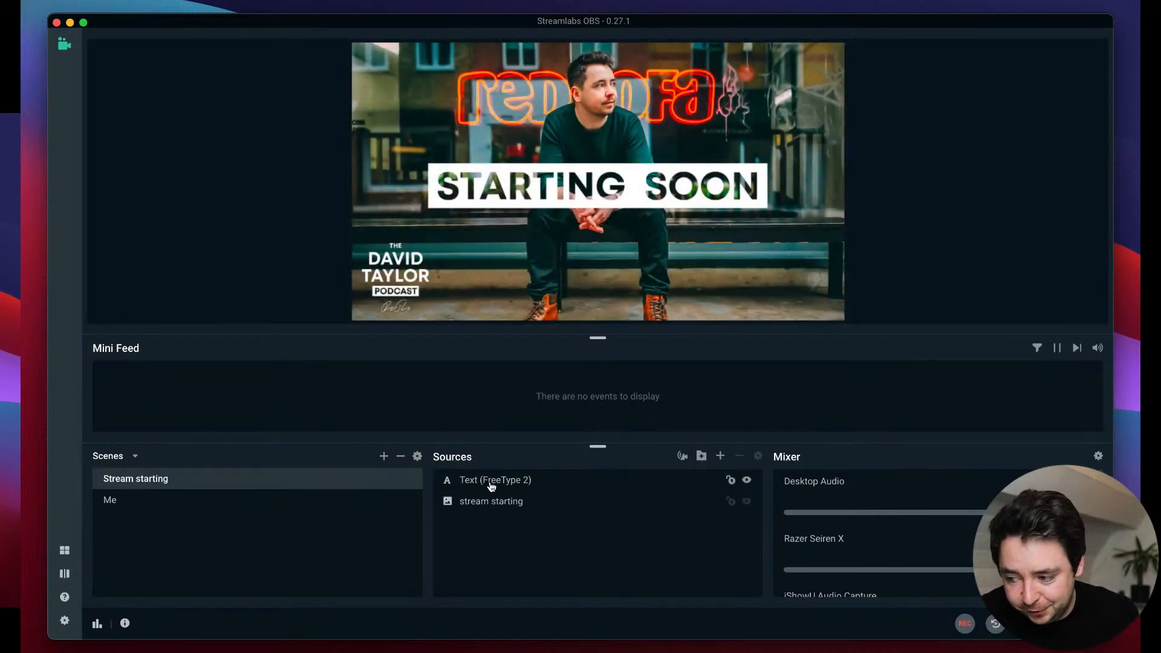
scroll(980, 489, down, 2)
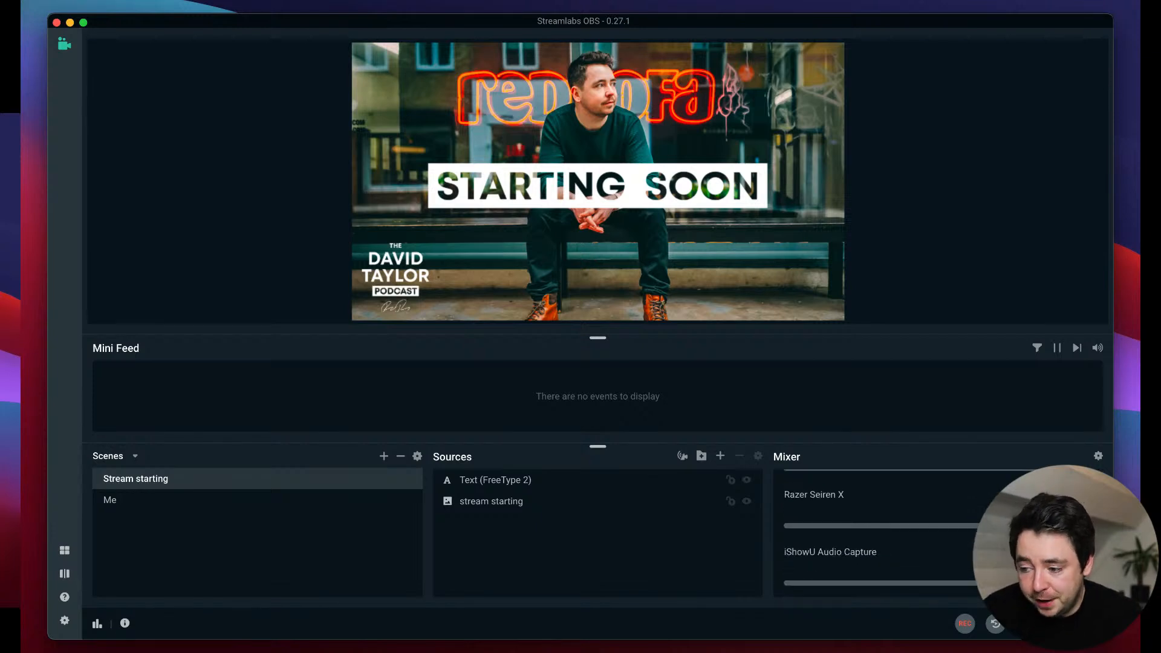
scroll(877, 532, up, 2)
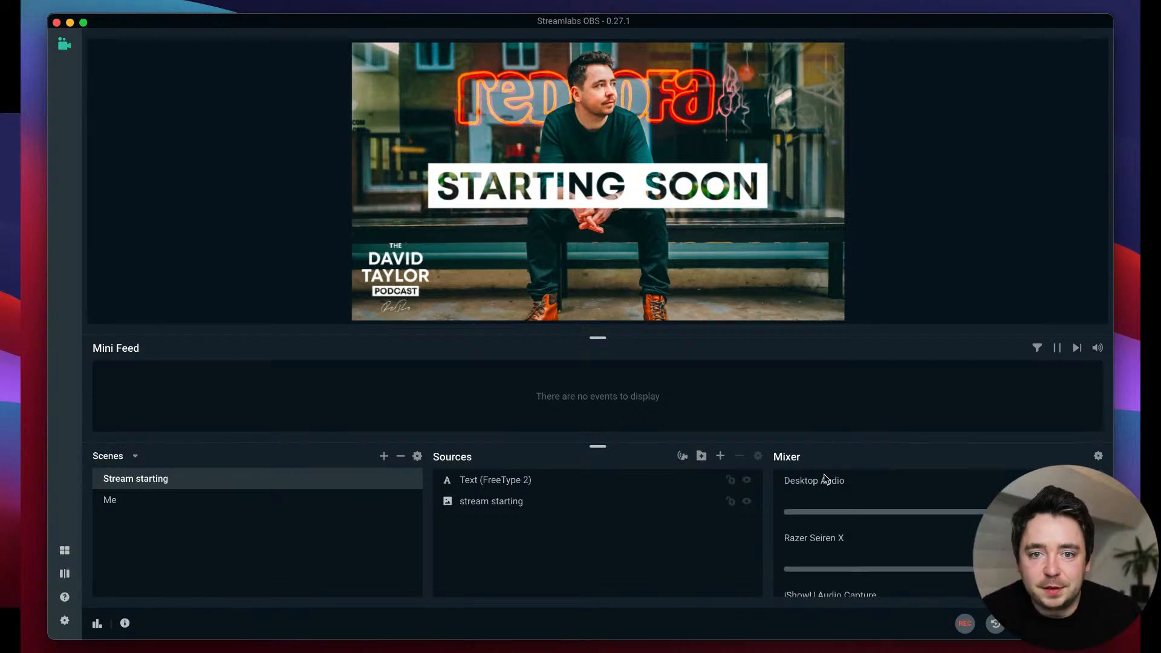
scroll(823, 474, down, 1)
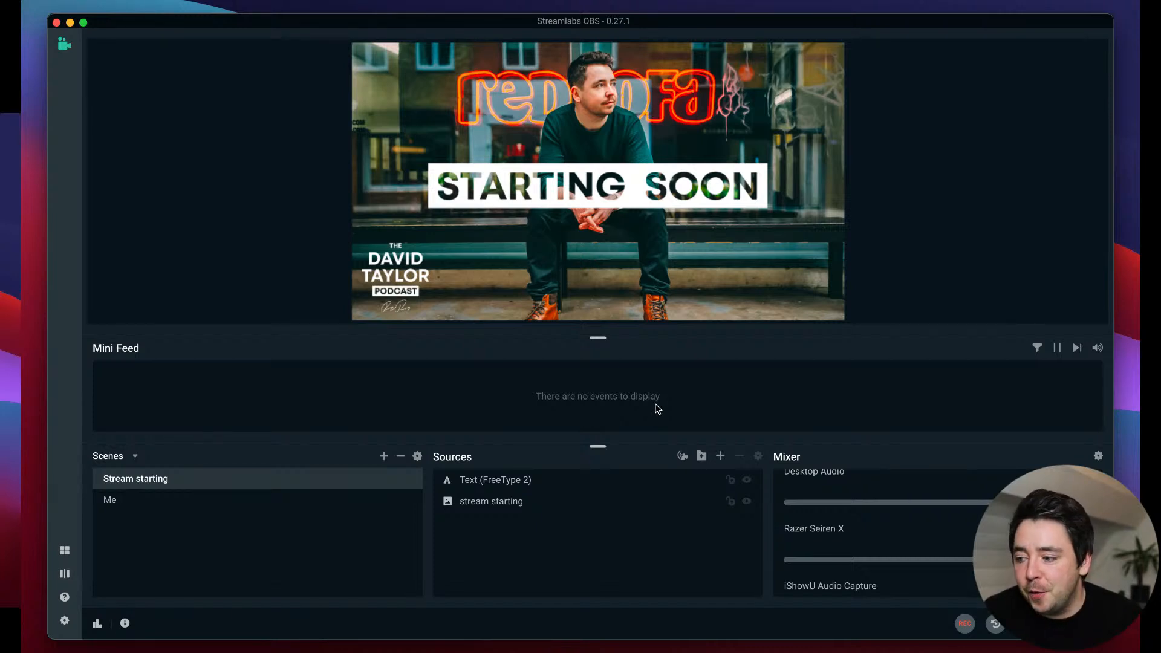
Set the stream type to Streaming Services in the stream settings and look through the available services.
click(64, 623)
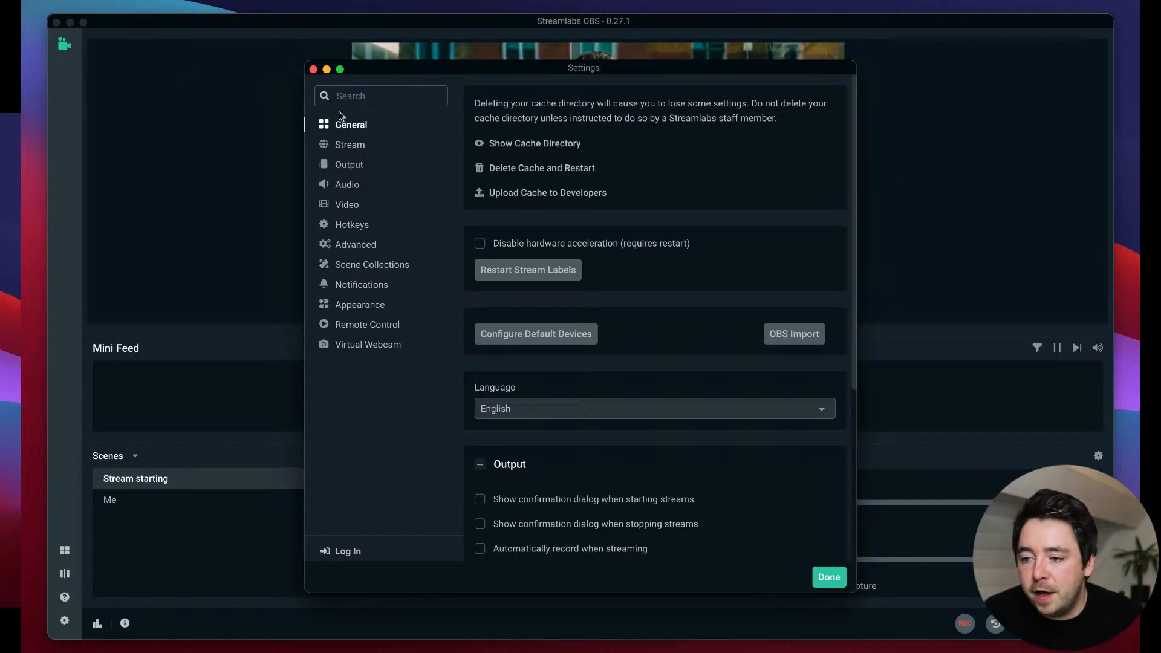
click(359, 147)
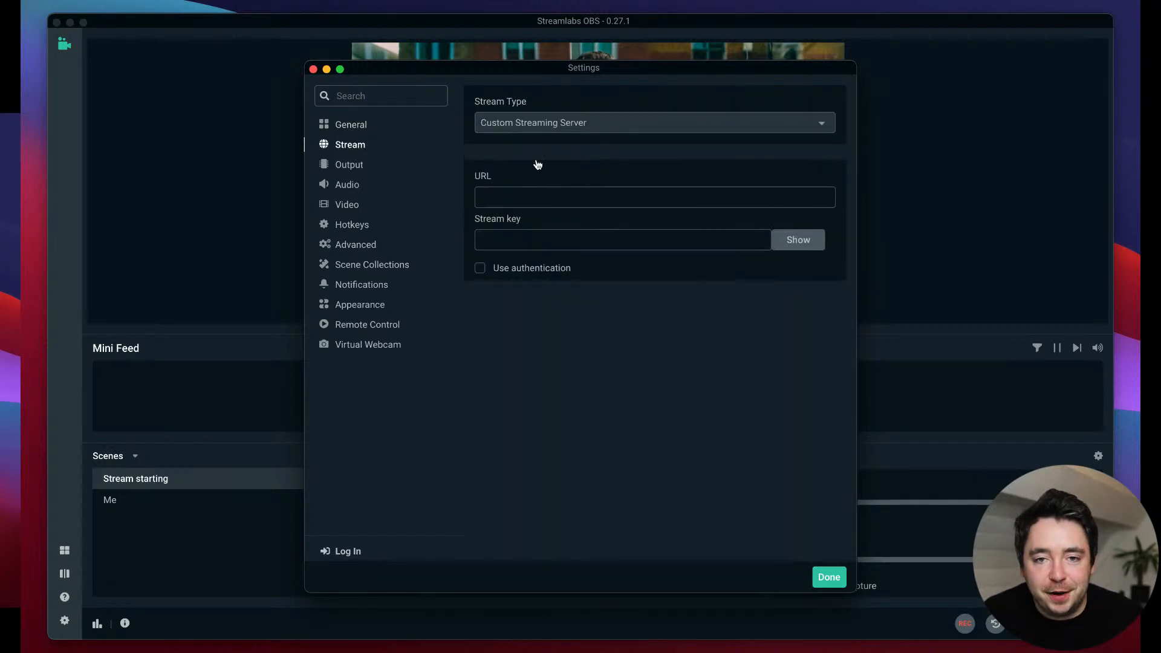
click(586, 128)
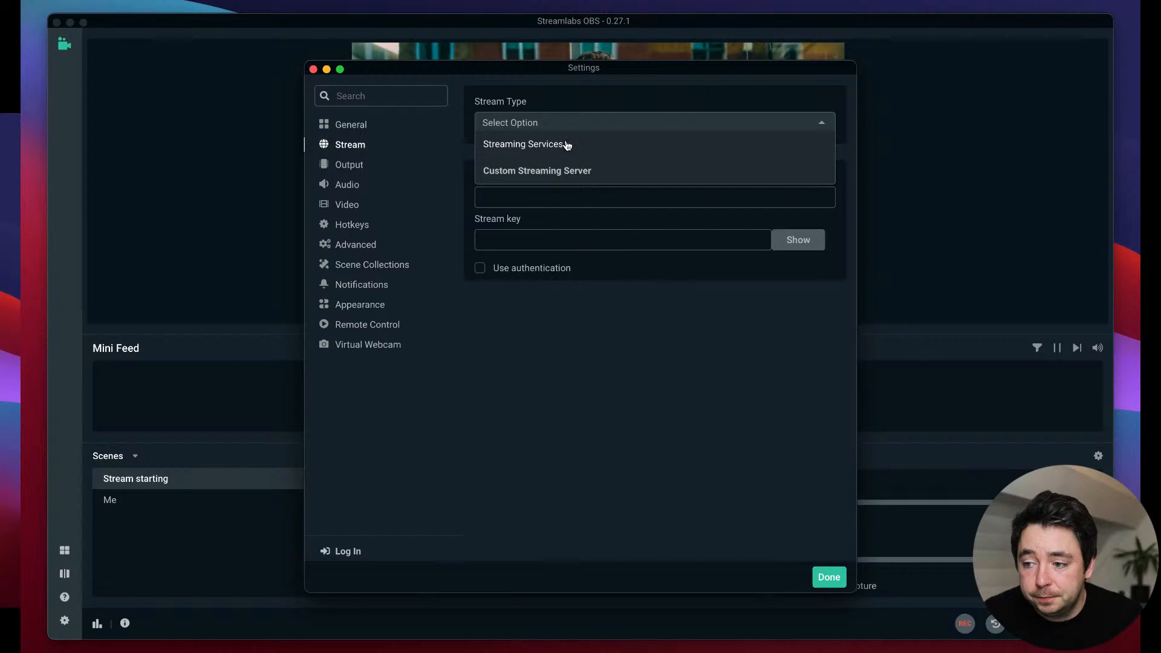
click(567, 146)
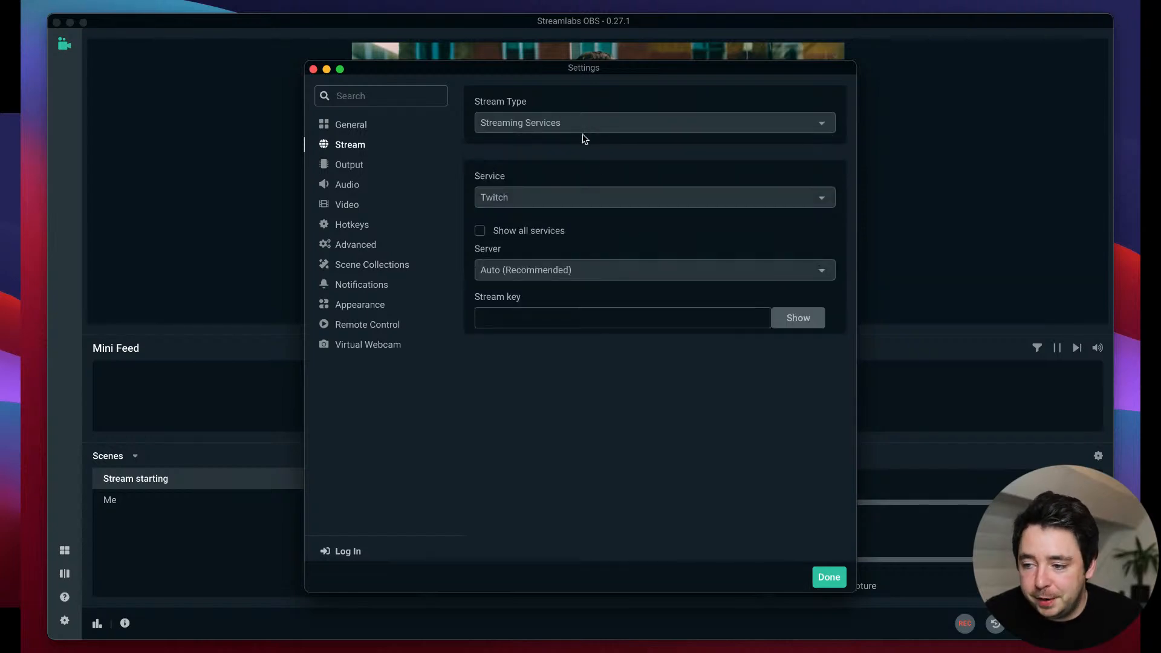
click(613, 195)
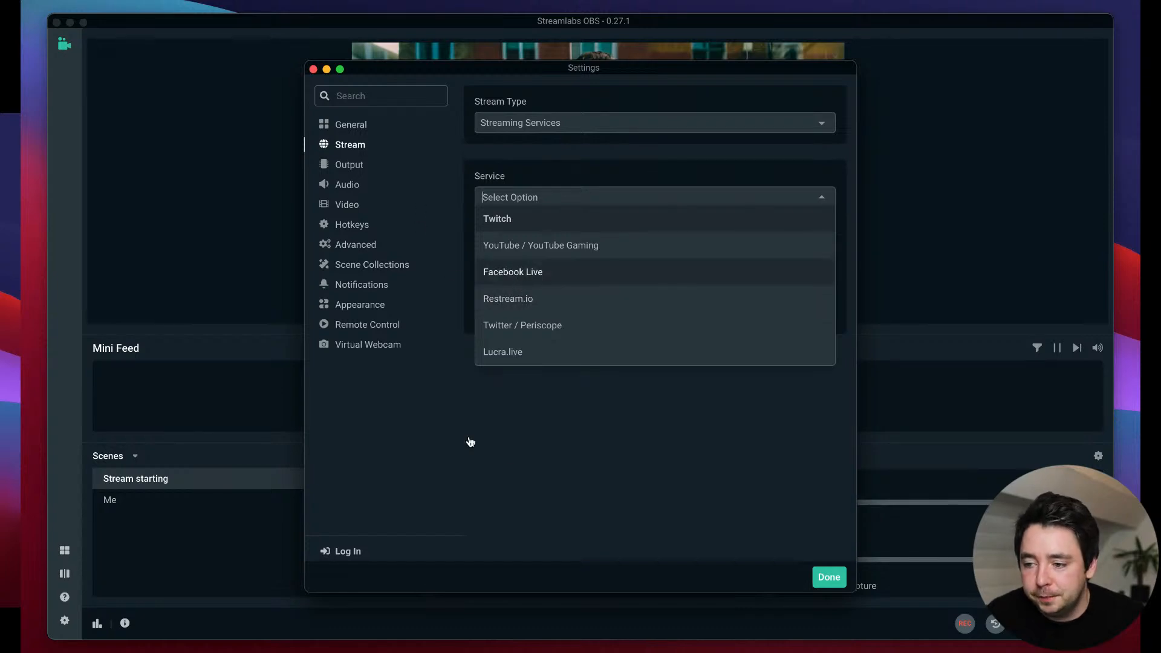
click(545, 478)
click(519, 313)
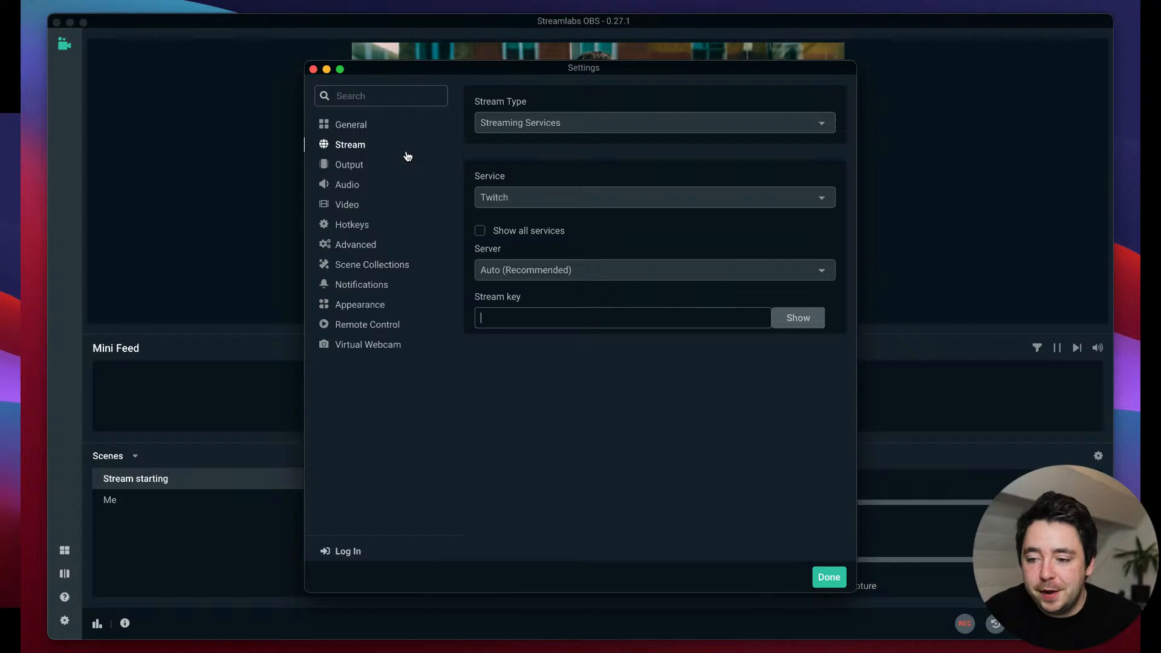
View the Virtual Webcam settings and log in to Streamlabs through YouTube with the first listed Google account.
click(371, 350)
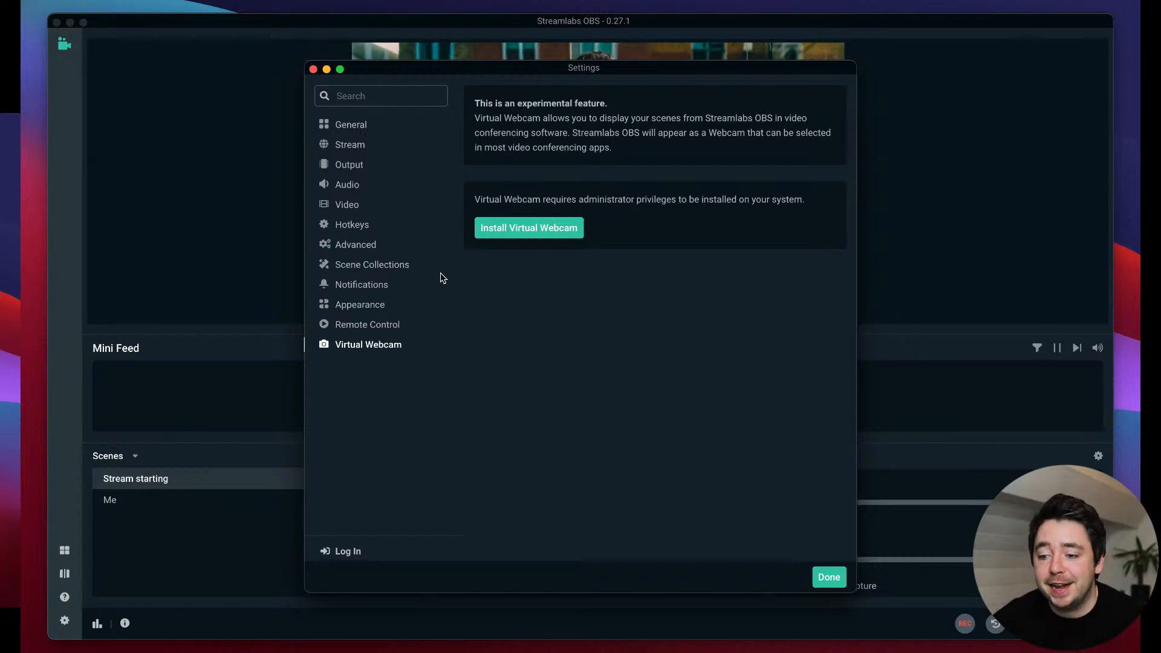
click(340, 551)
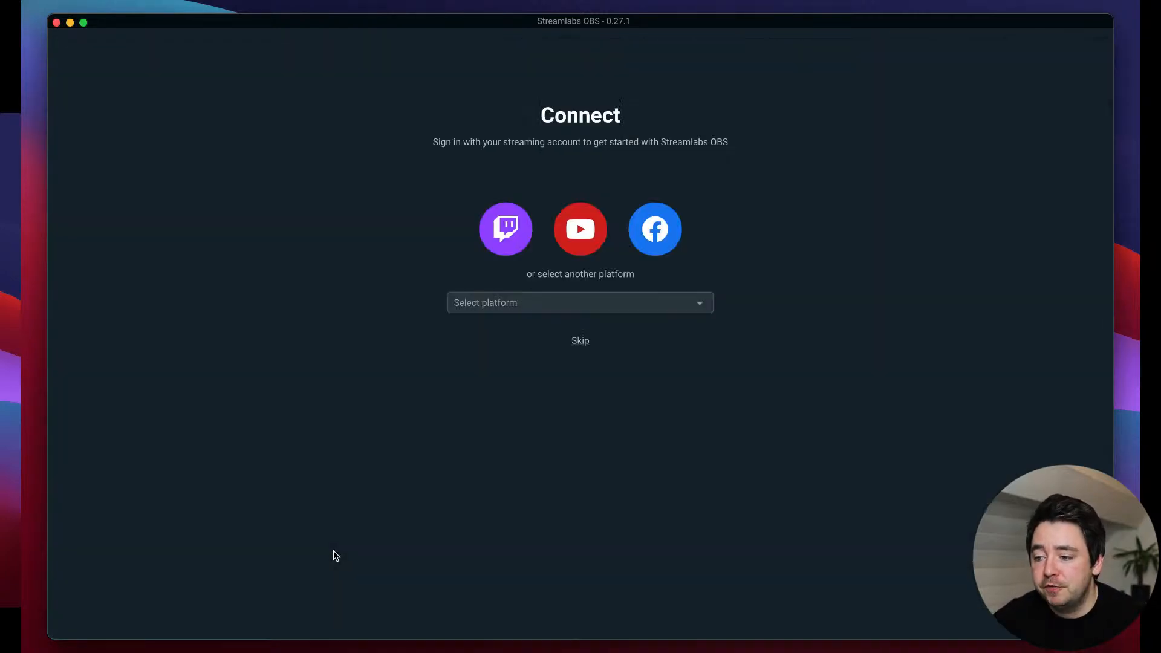
click(584, 243)
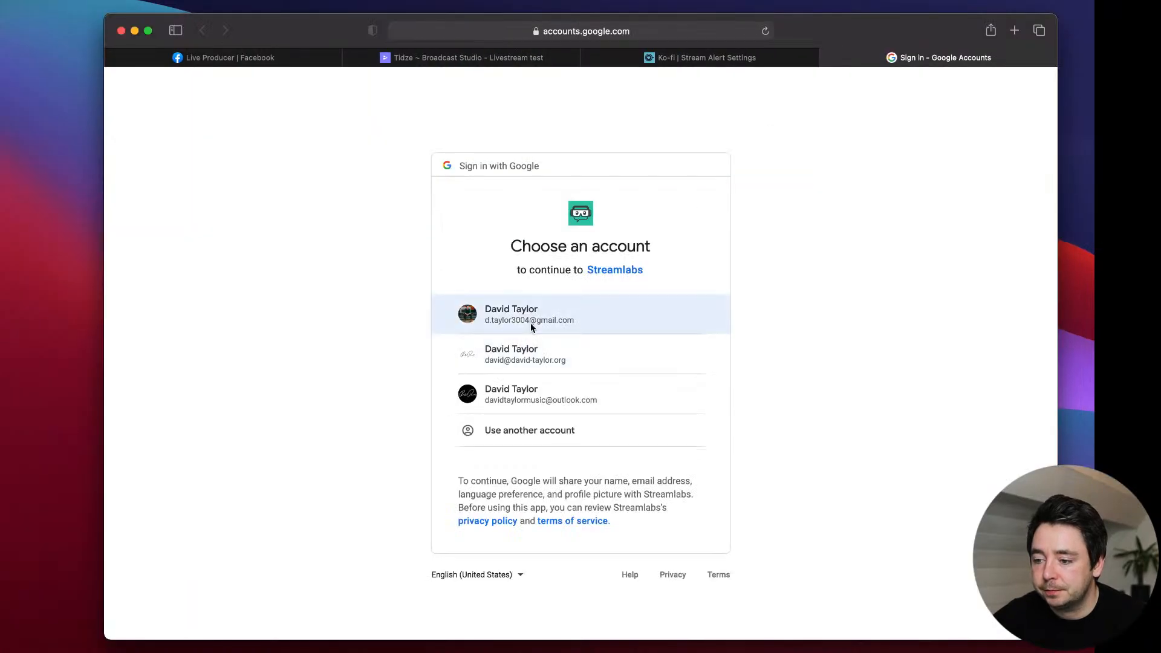
click(531, 325)
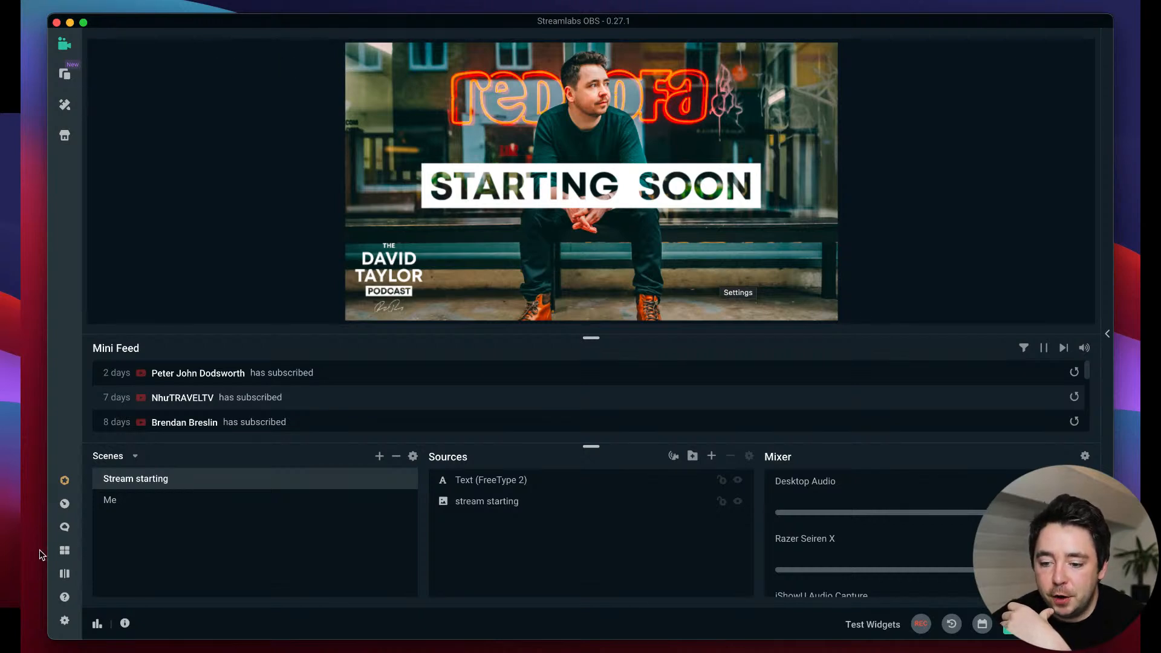
Review the linked stream destinations and the output settings, and close the settings window.
click(65, 622)
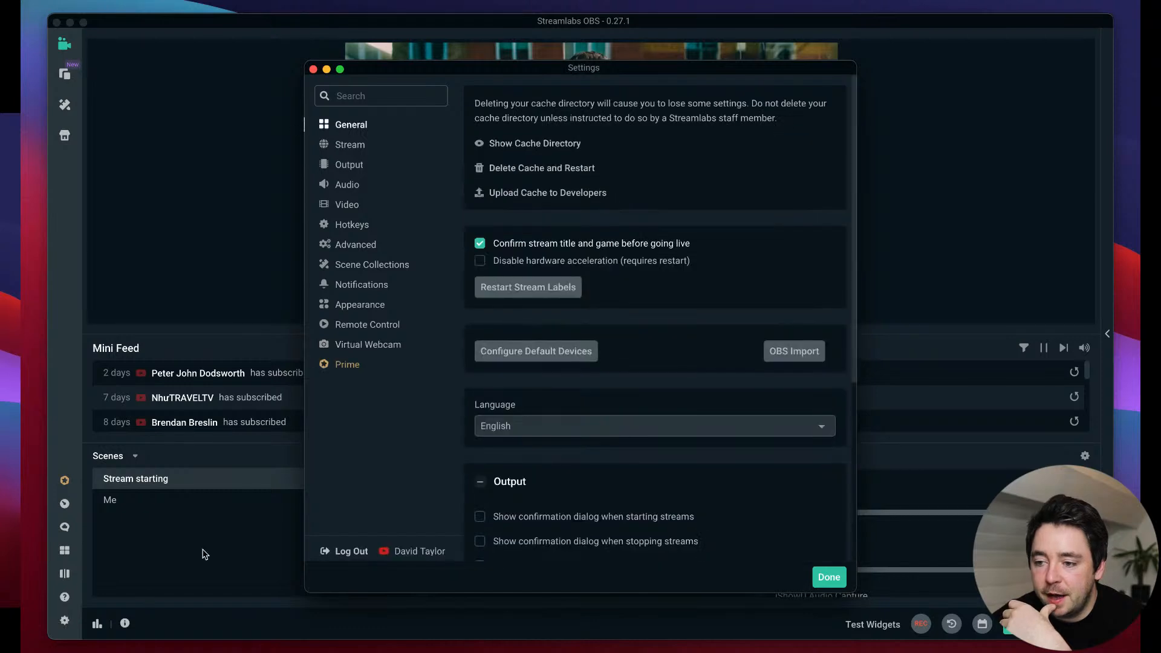
click(352, 150)
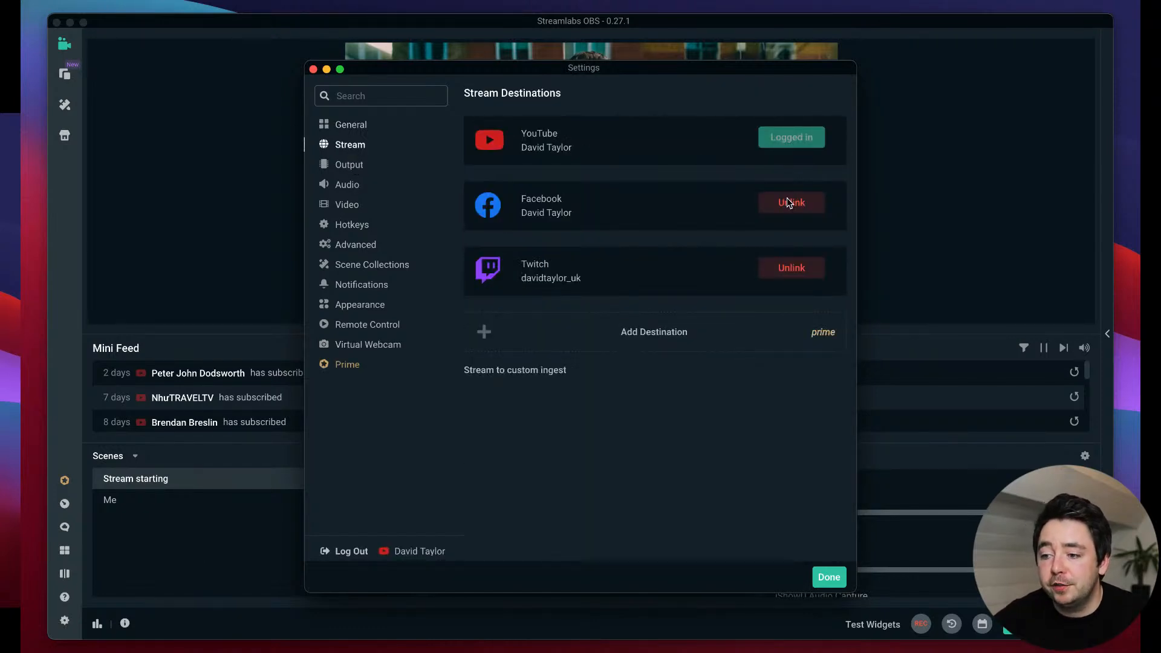
click(359, 164)
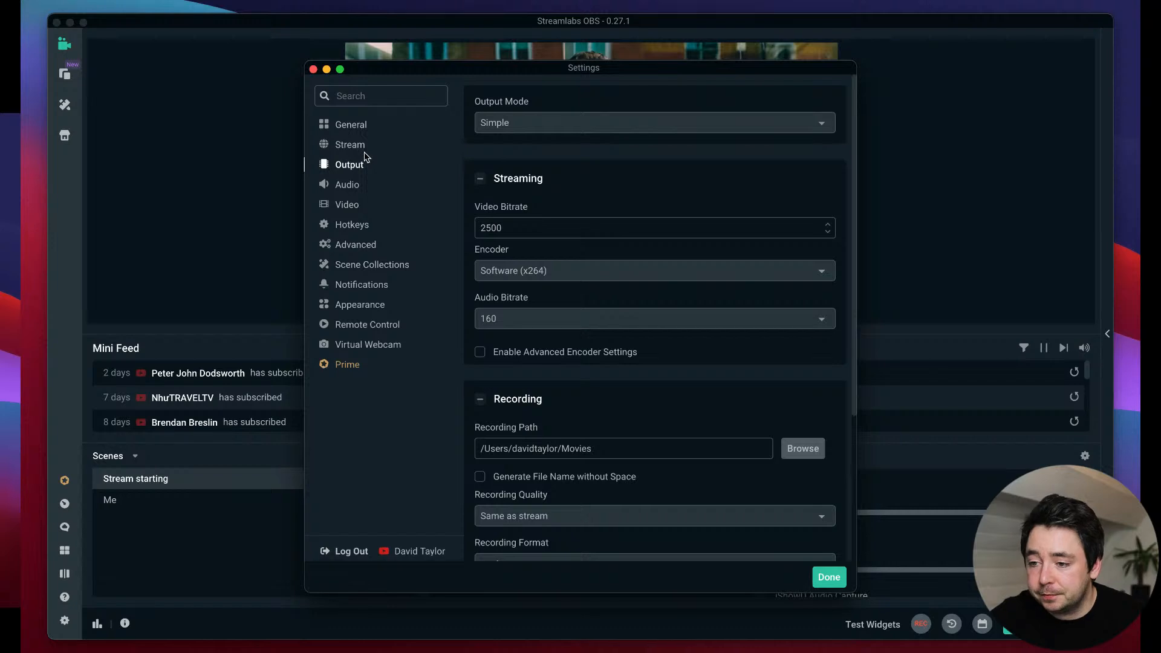
click(364, 150)
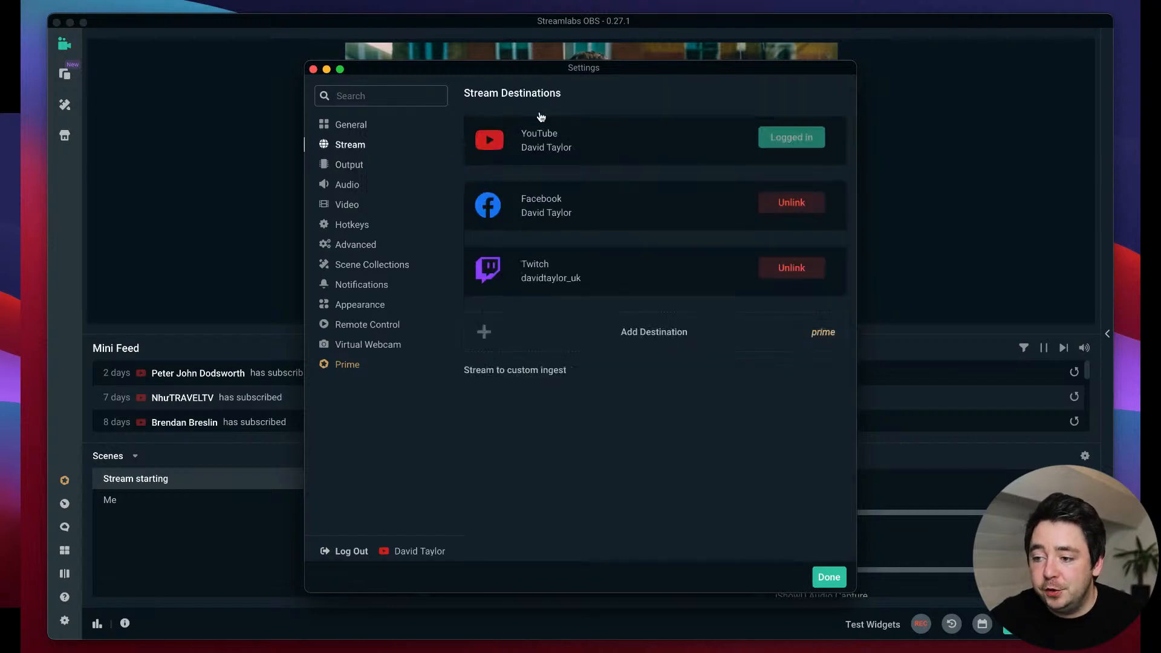
drag(646, 73, 785, 77)
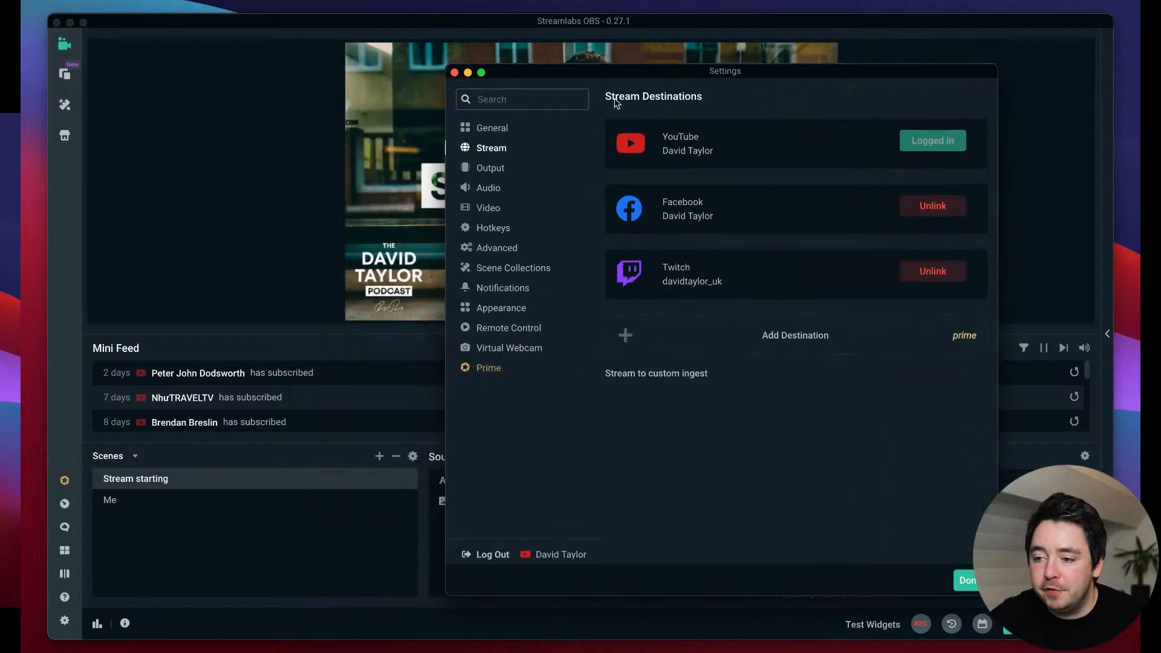
click(454, 74)
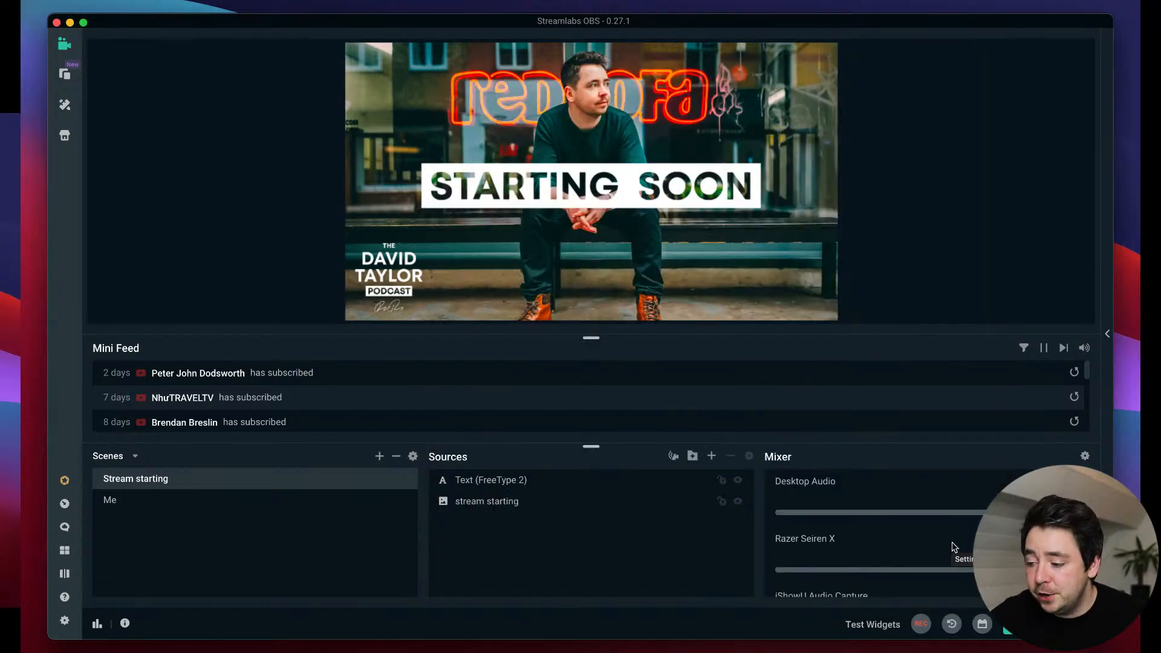
View the options for scheduling a YouTube stream and close the form without scheduling one.
click(982, 629)
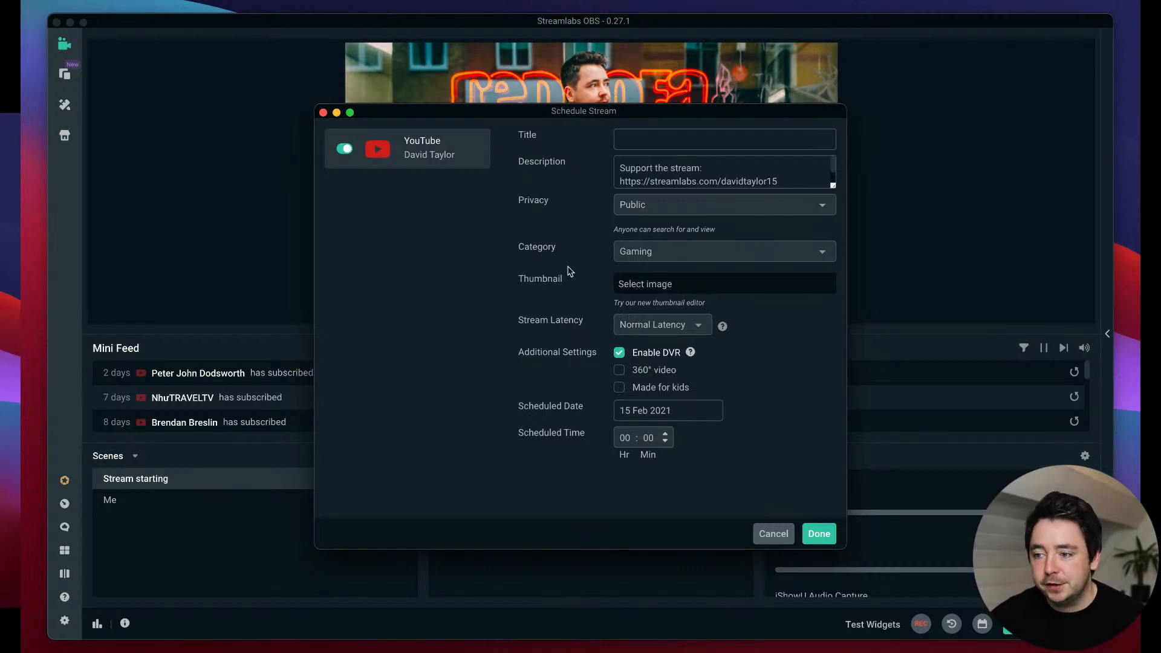
drag(530, 114, 632, 119)
click(424, 117)
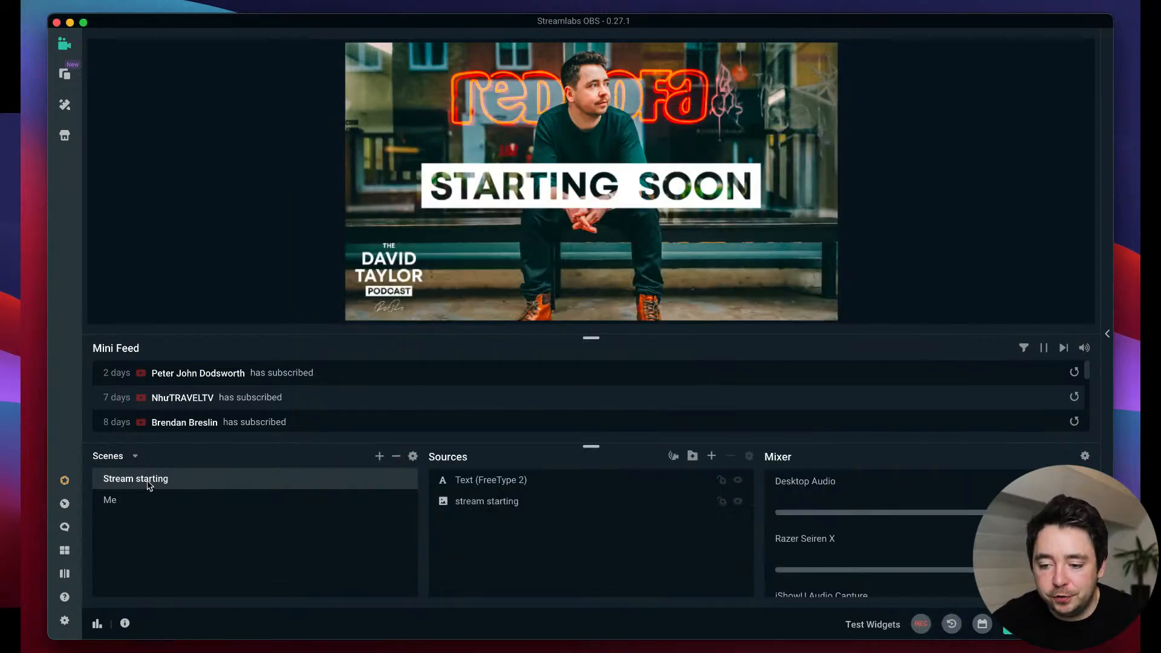
Switch to the Me scene, and open the naming dialog for a new scene and cancel it.
click(111, 502)
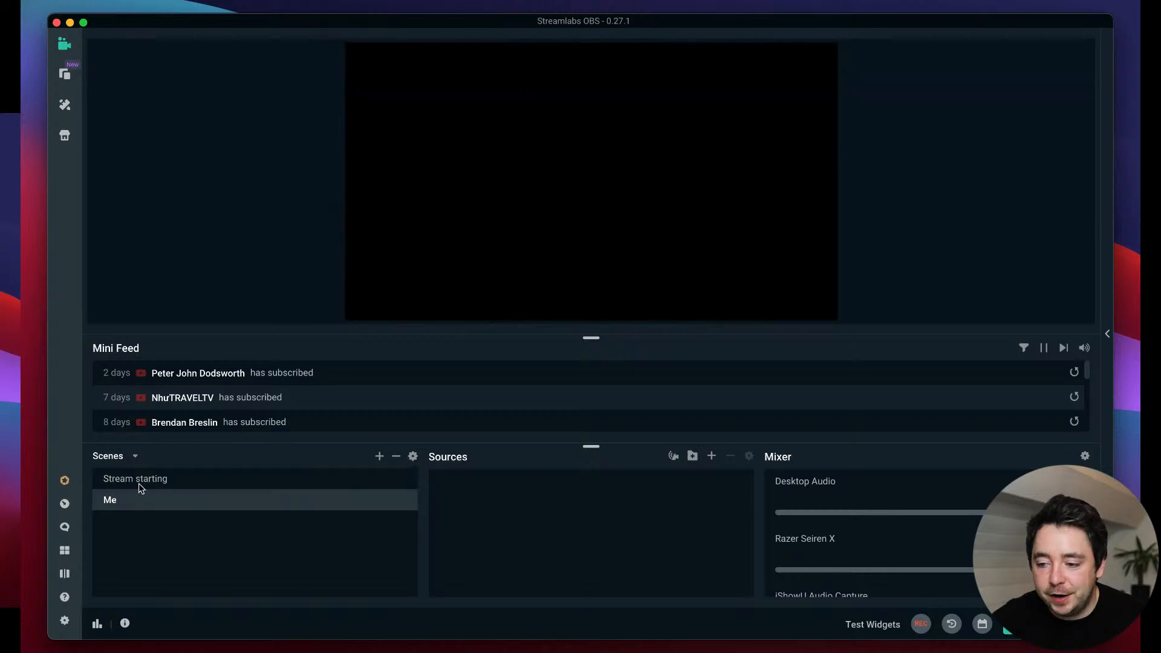
click(381, 458)
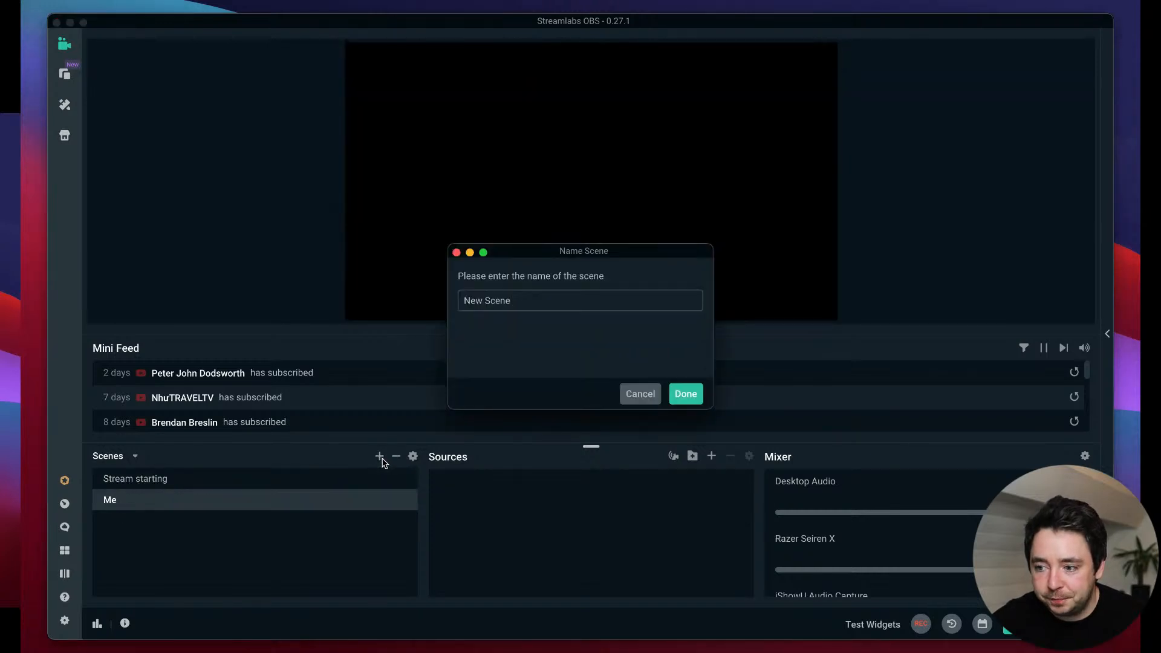
click(633, 398)
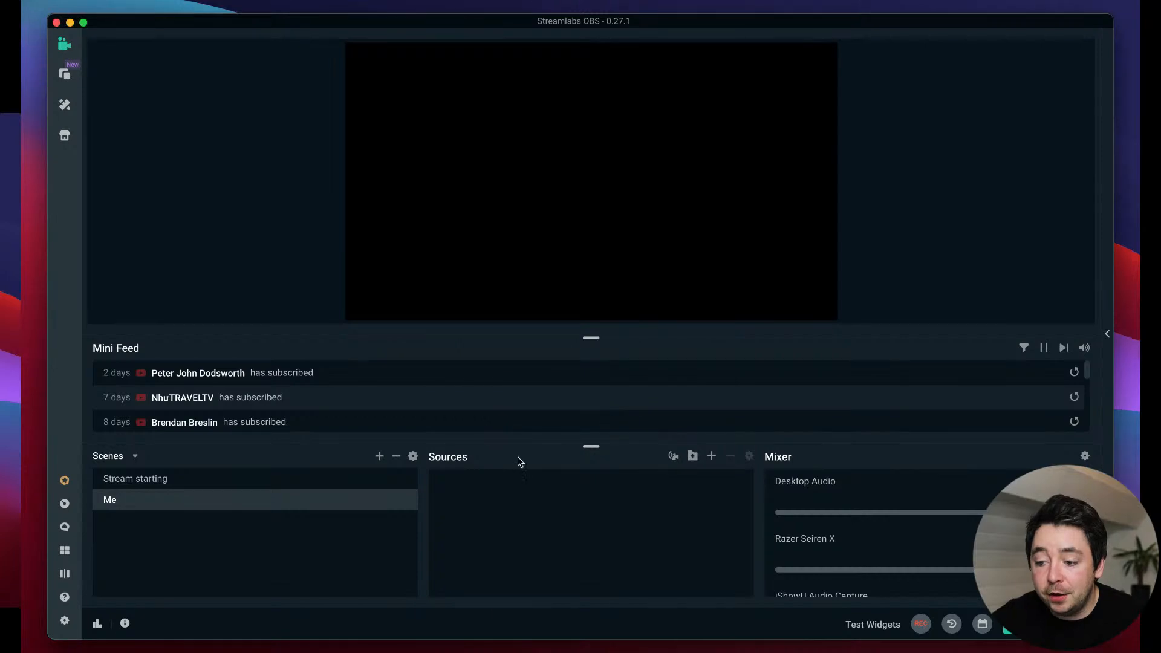
Add a Video Capture Device source named Keyboard to the Me scene, using EOS Webcam Utility as its device.
click(715, 458)
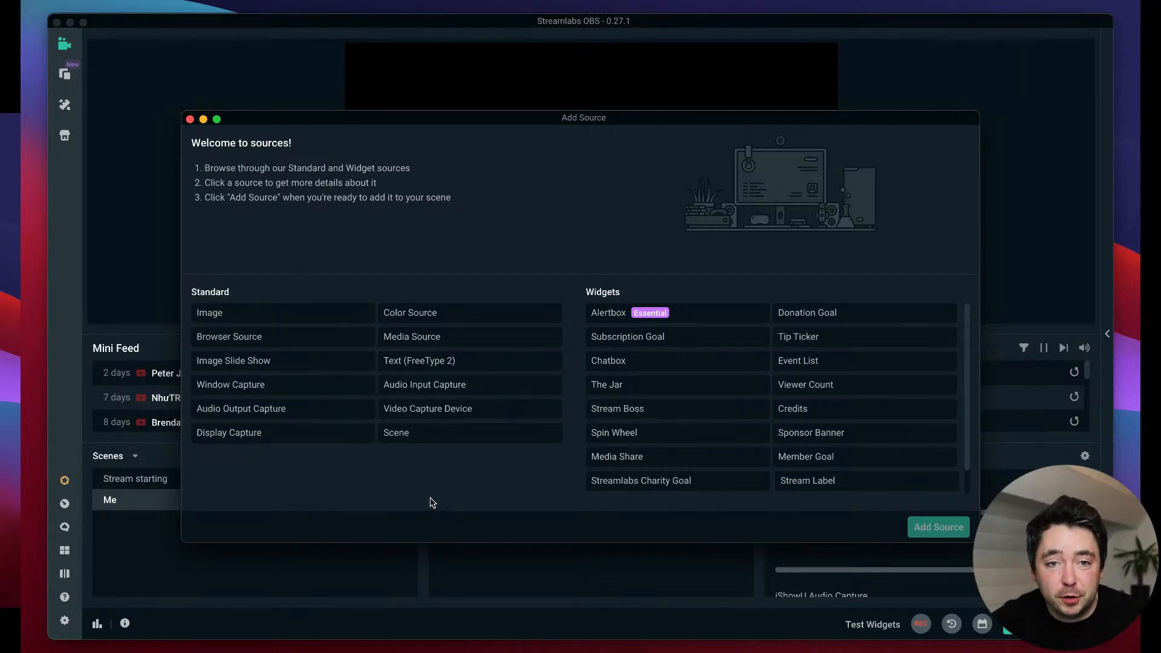
click(428, 416)
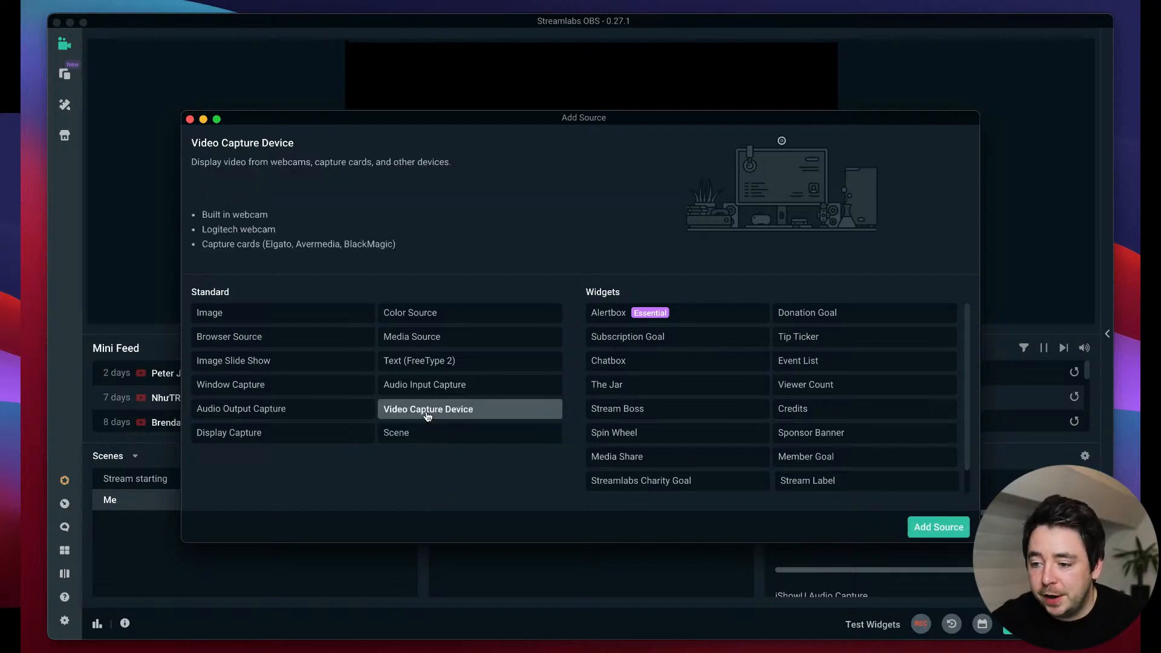
click(947, 533)
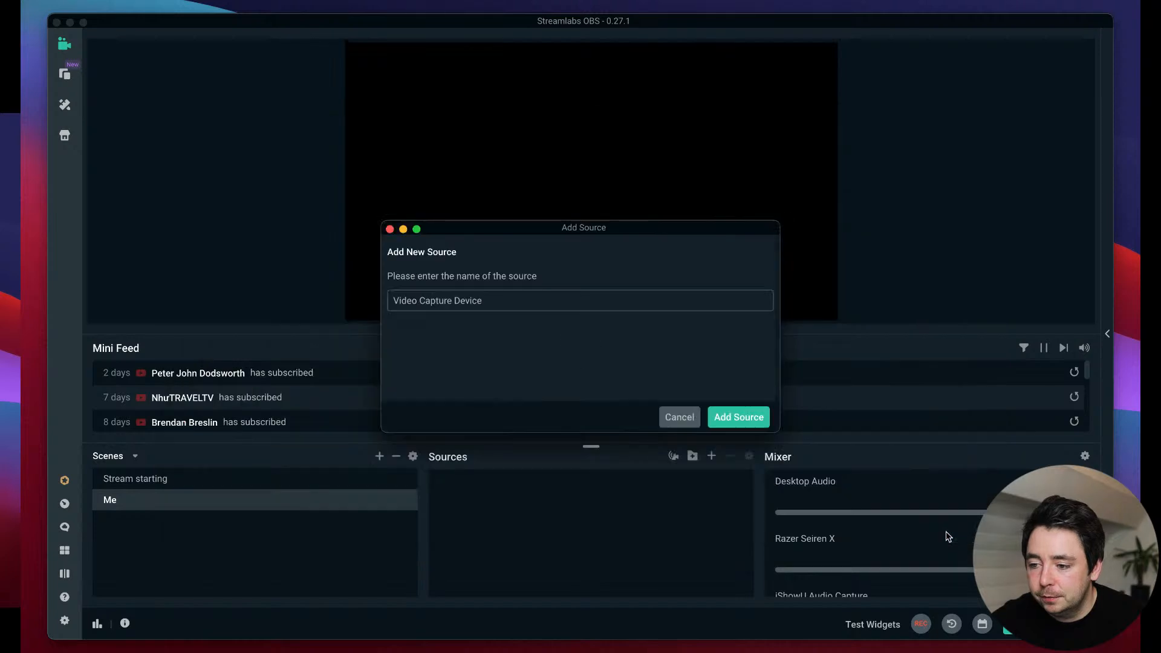
triple_click(556, 303)
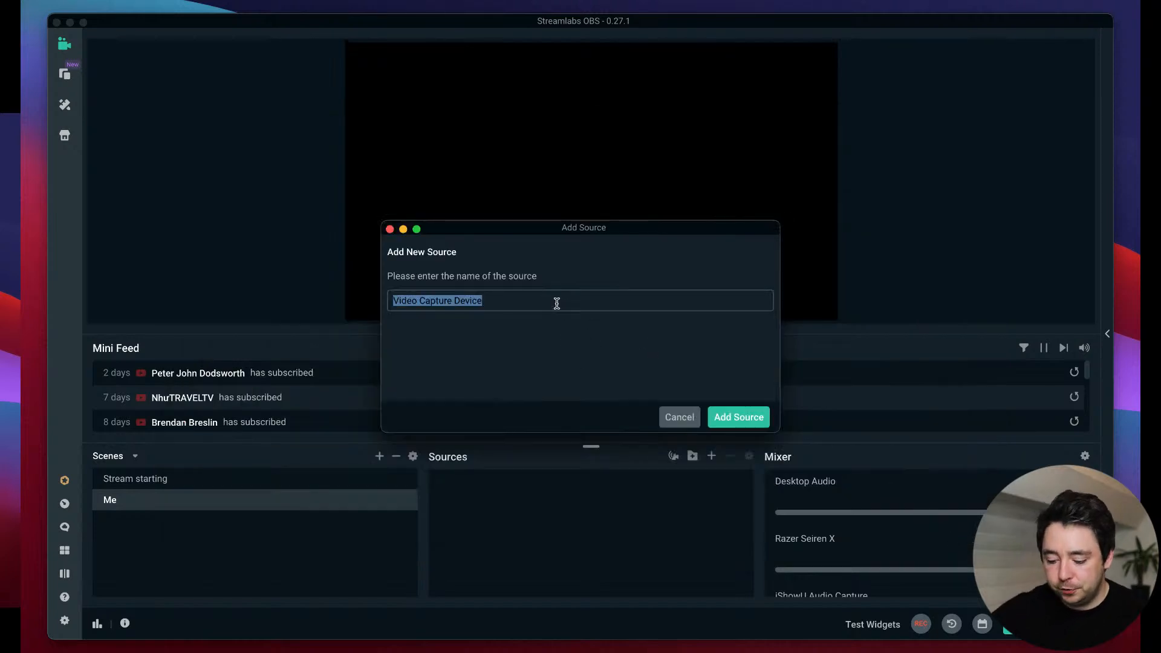
text(Keyboard)
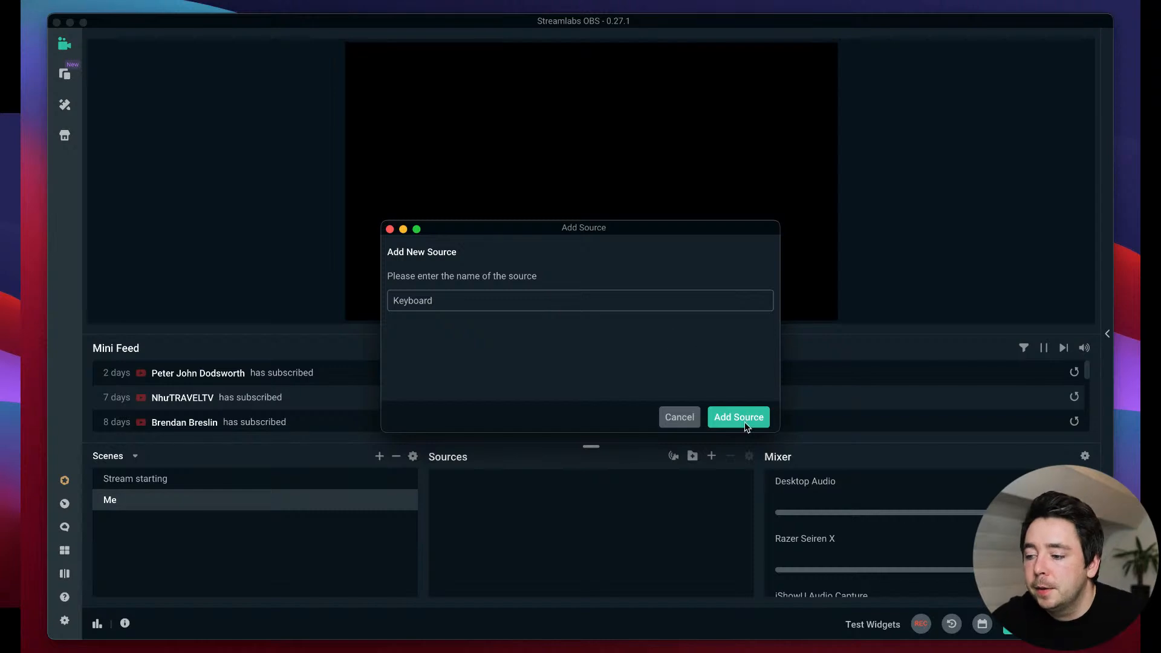
click(744, 423)
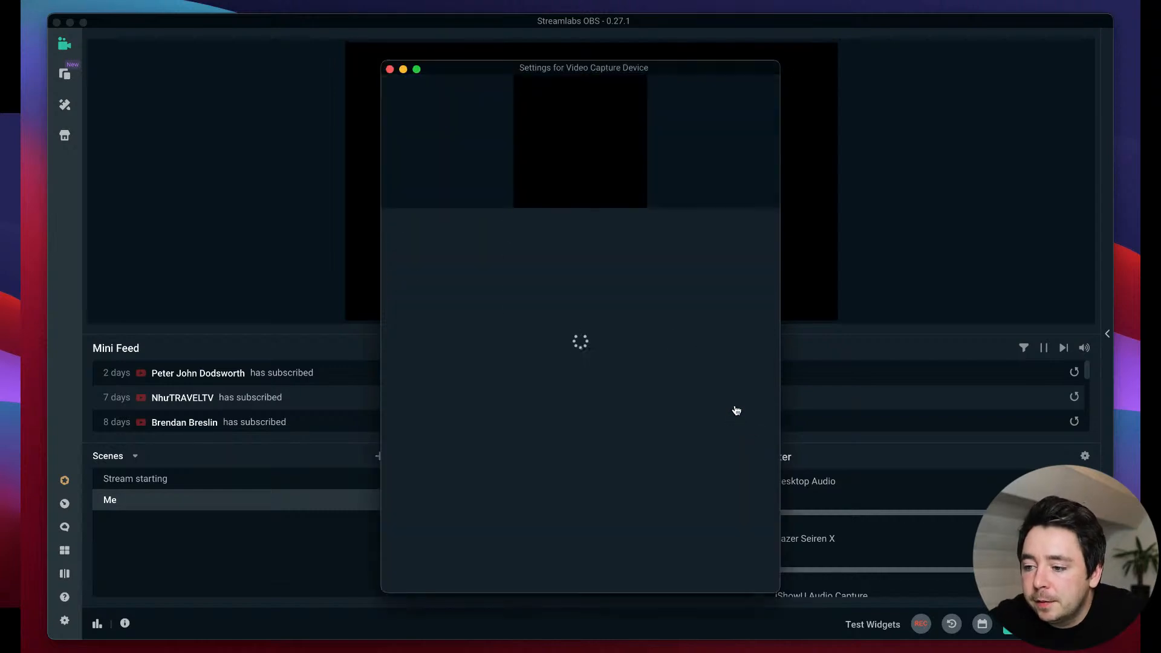
click(755, 229)
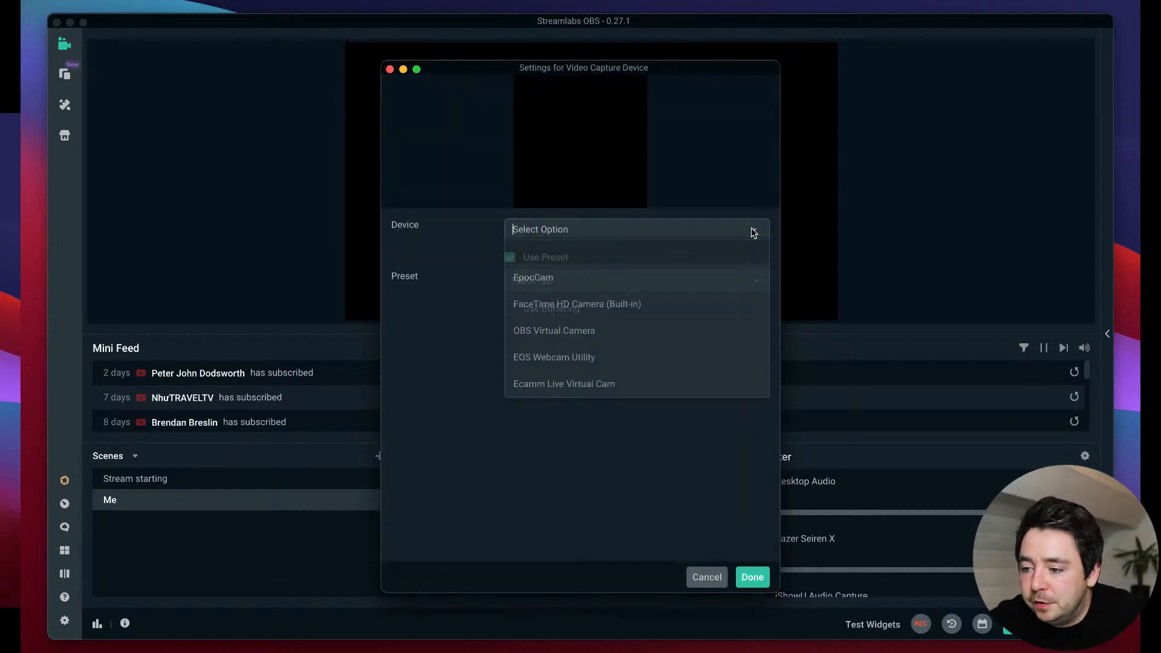
click(613, 363)
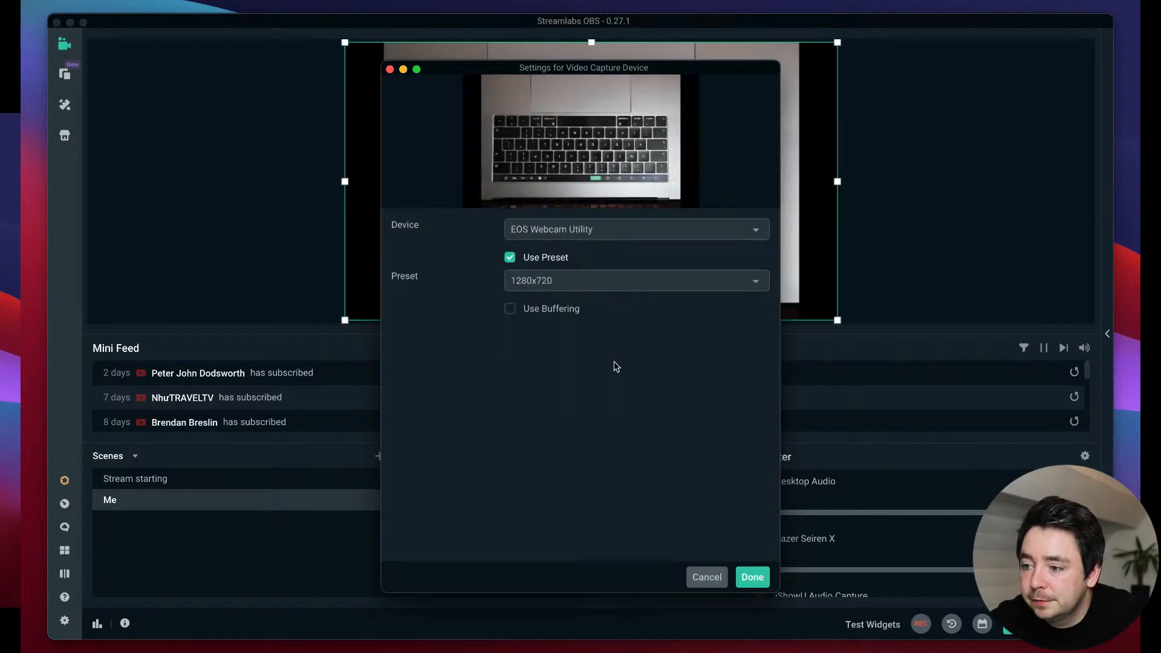
click(752, 578)
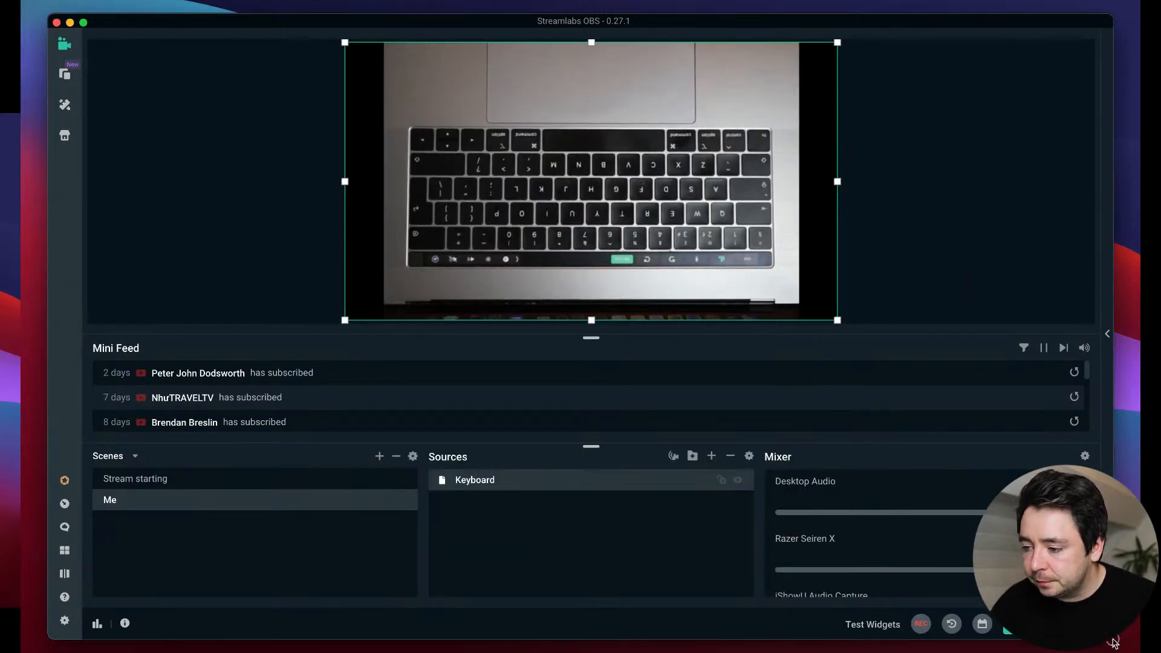
Widen the Streamlabs OBS window slightly and rotate the Keyboard source 180 degrees in the Me scene.
drag(1114, 643, 1135, 643)
click(878, 249)
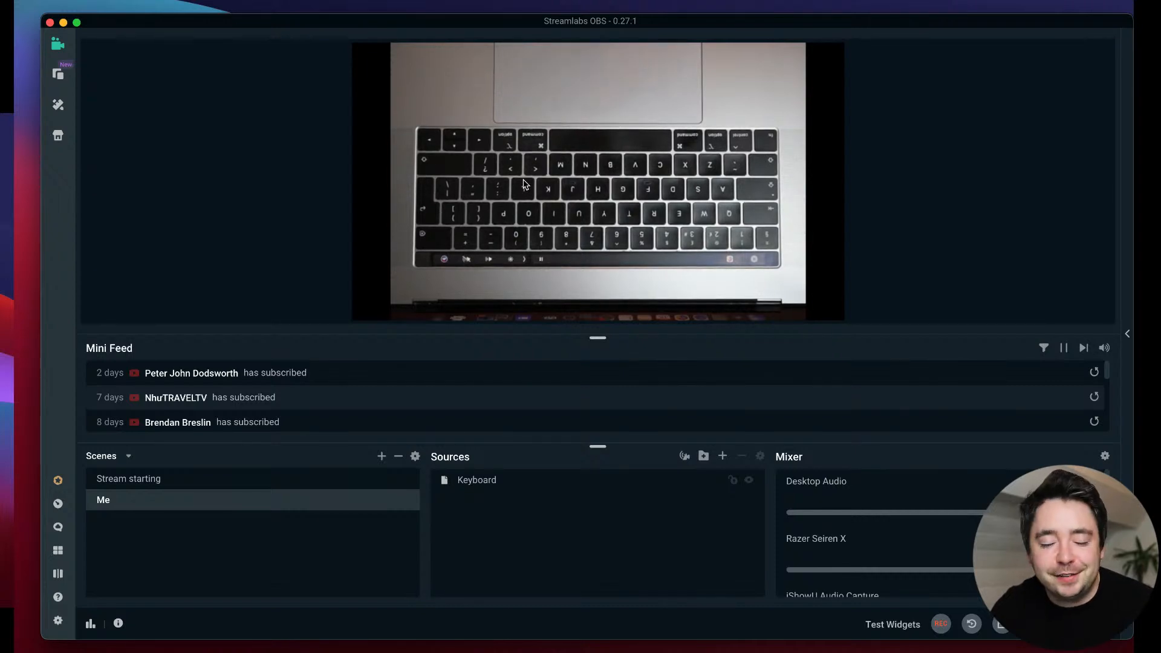
click(557, 149)
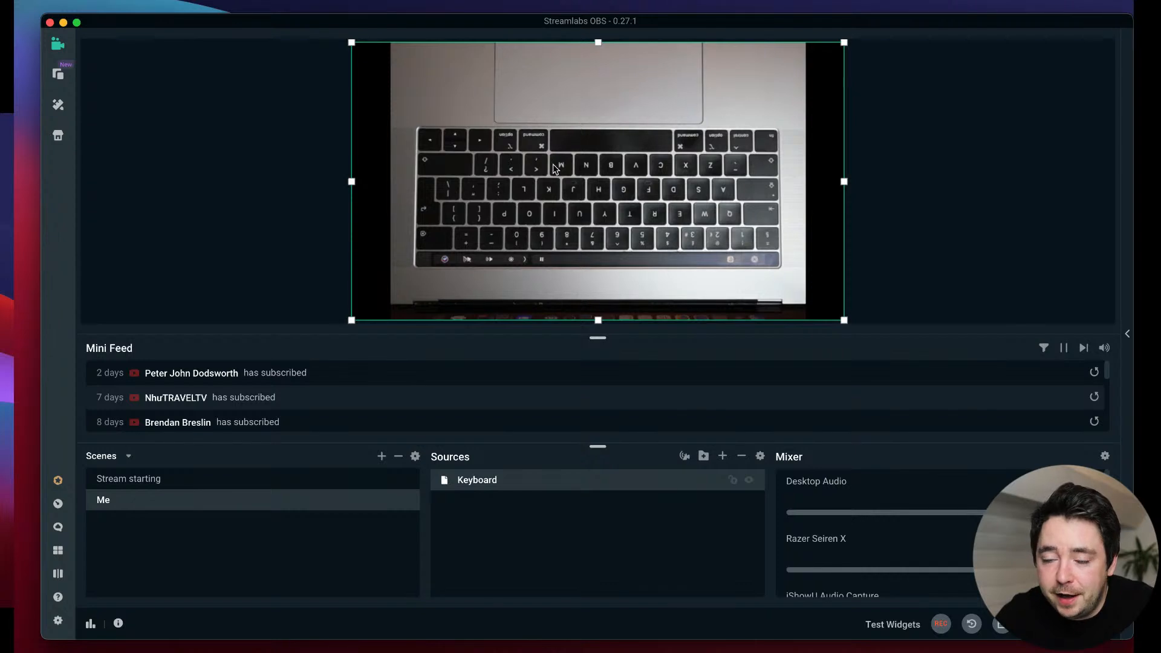
right_click(546, 150)
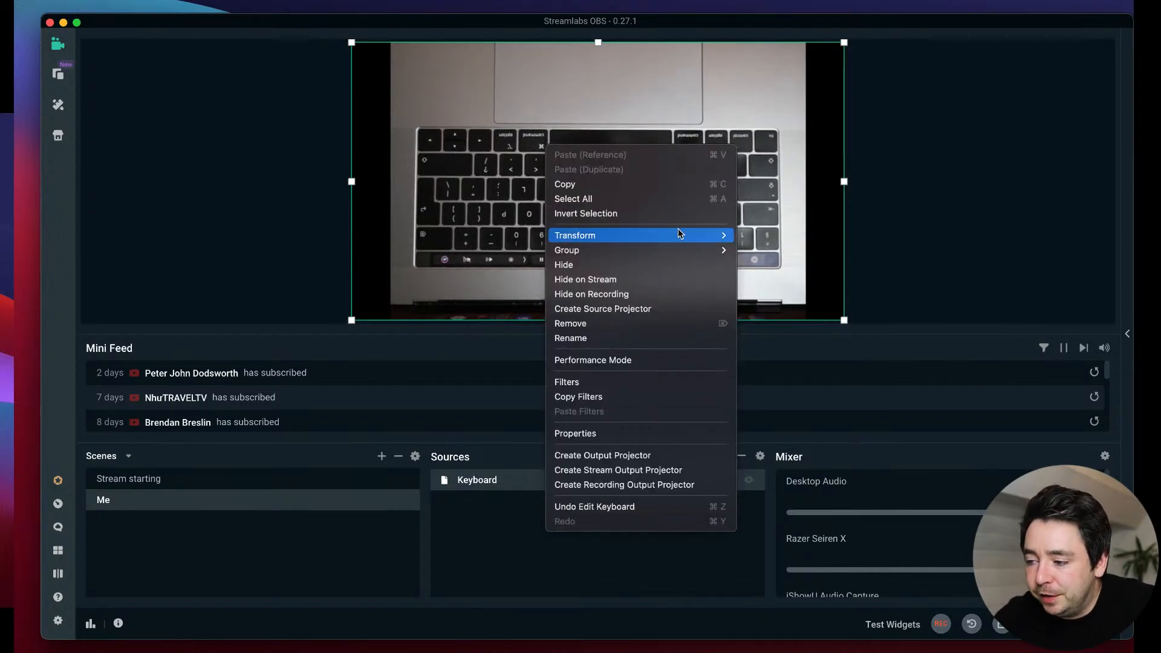
mouse_move(681, 241)
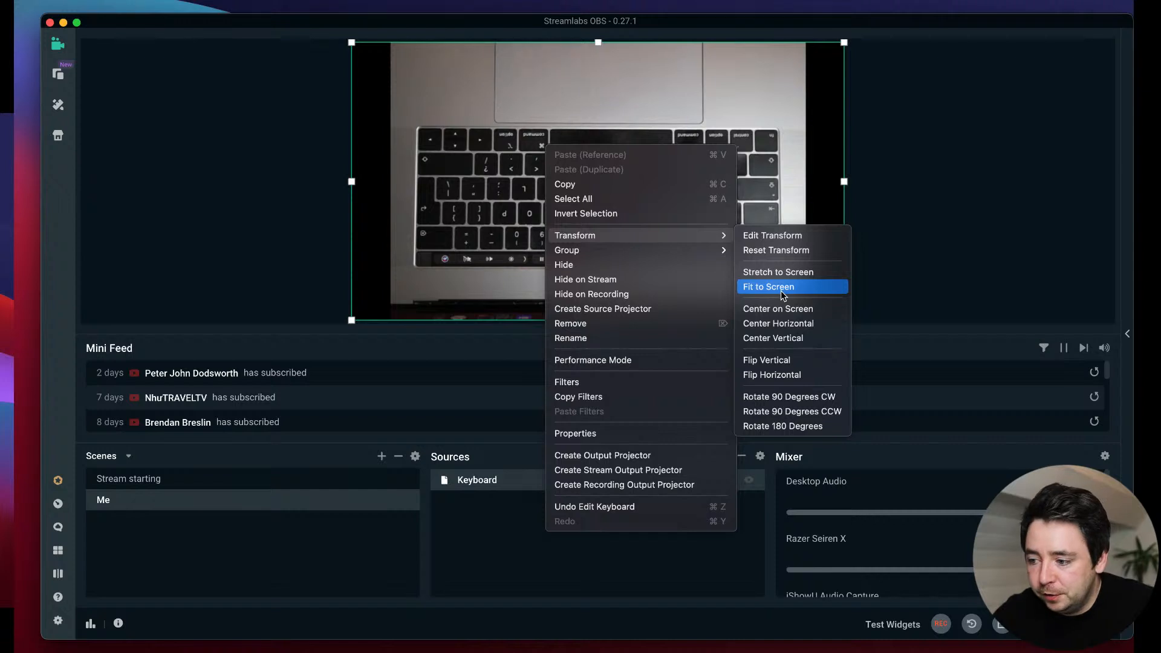
click(805, 426)
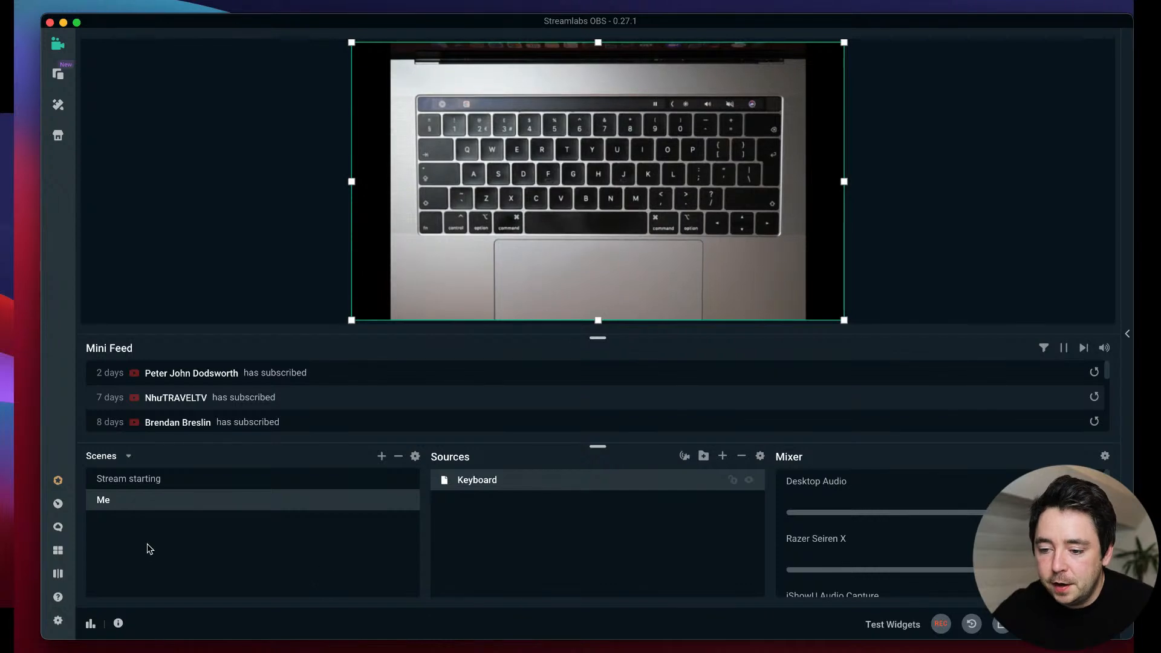
Rename the Me scene as Lesson.
click(99, 507)
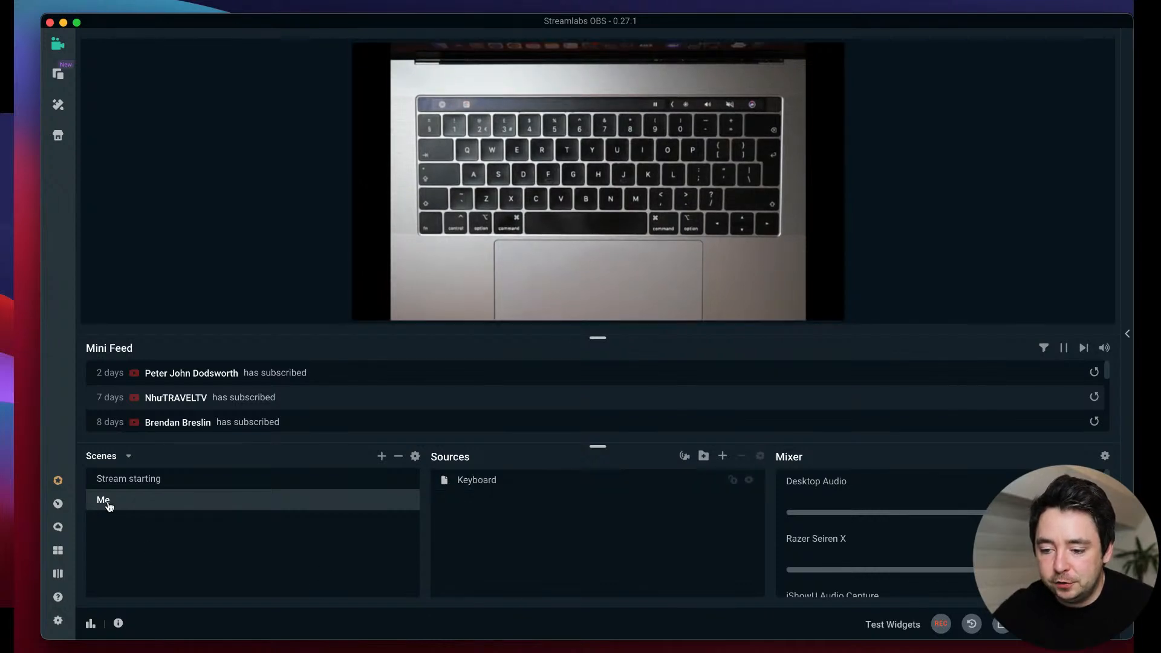
right_click(109, 506)
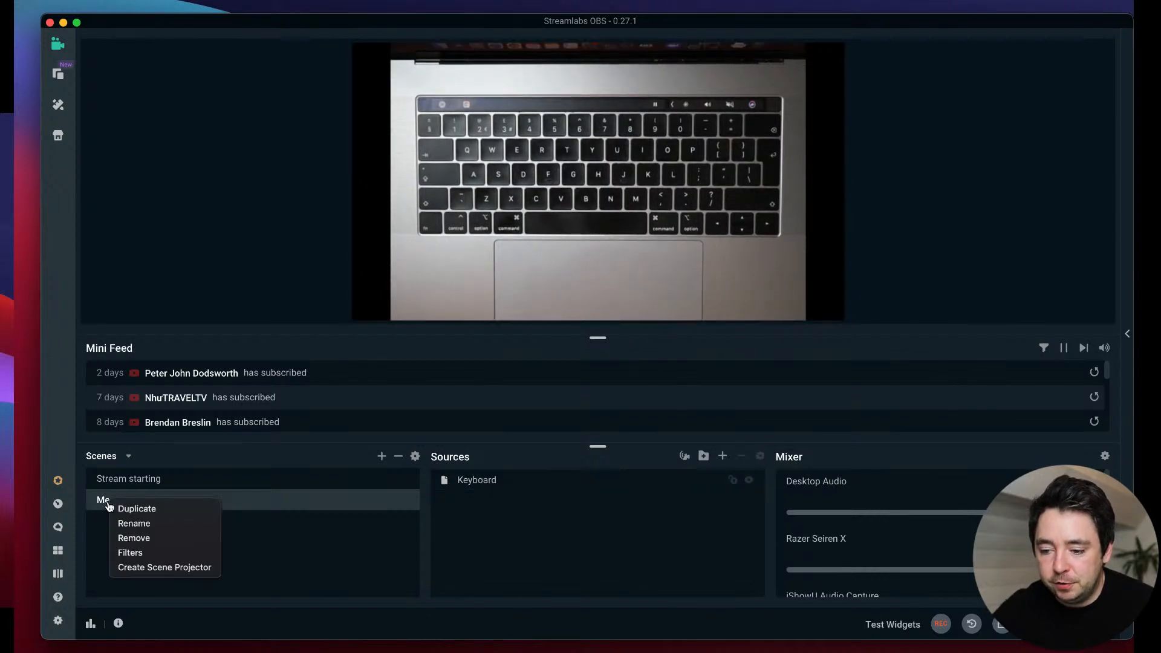
click(135, 524)
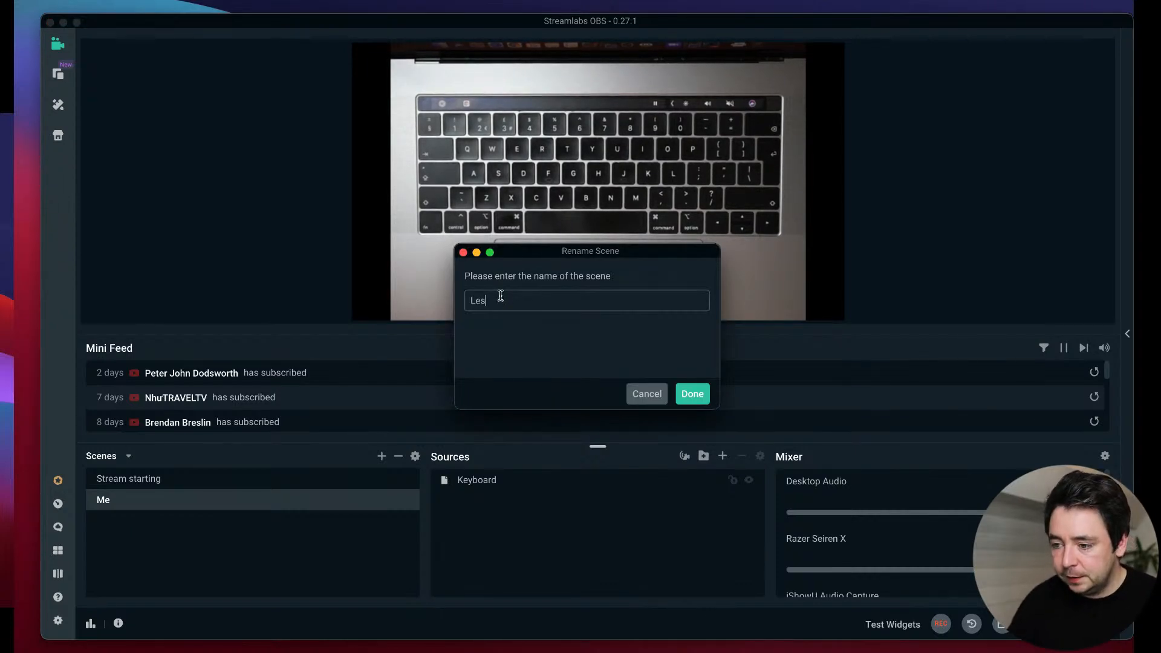
text(Lesson)
key(Return)
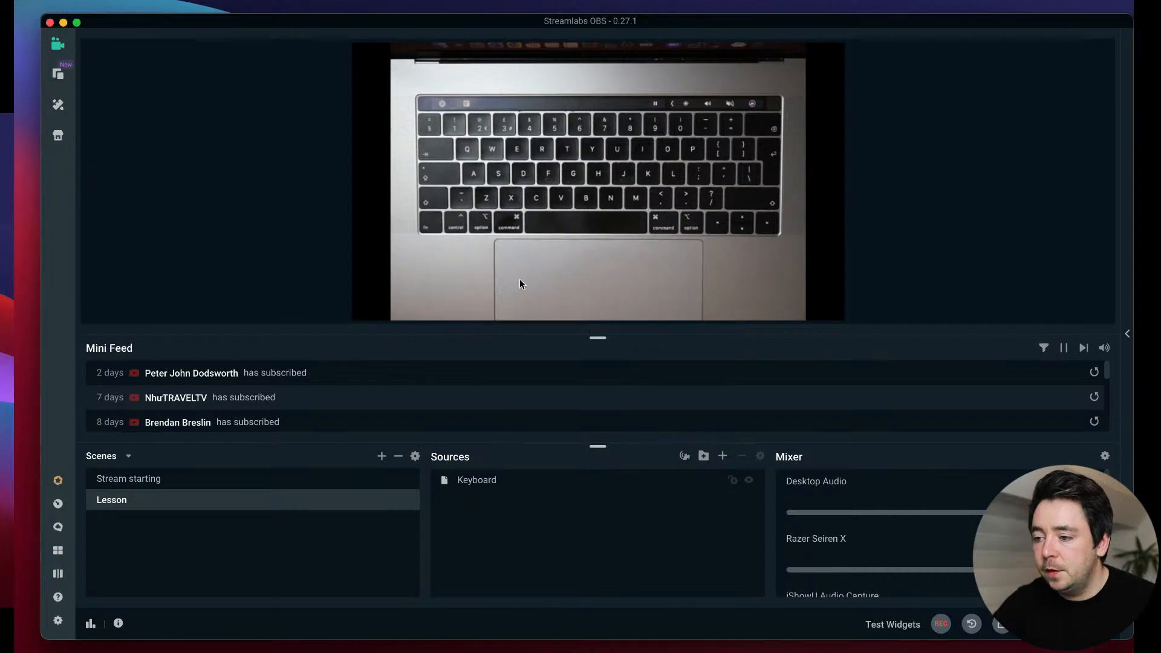
mouse_move(723, 227)
mouse_down()
mouse_move(608, 221)
mouse_move(721, 217)
mouse_up()
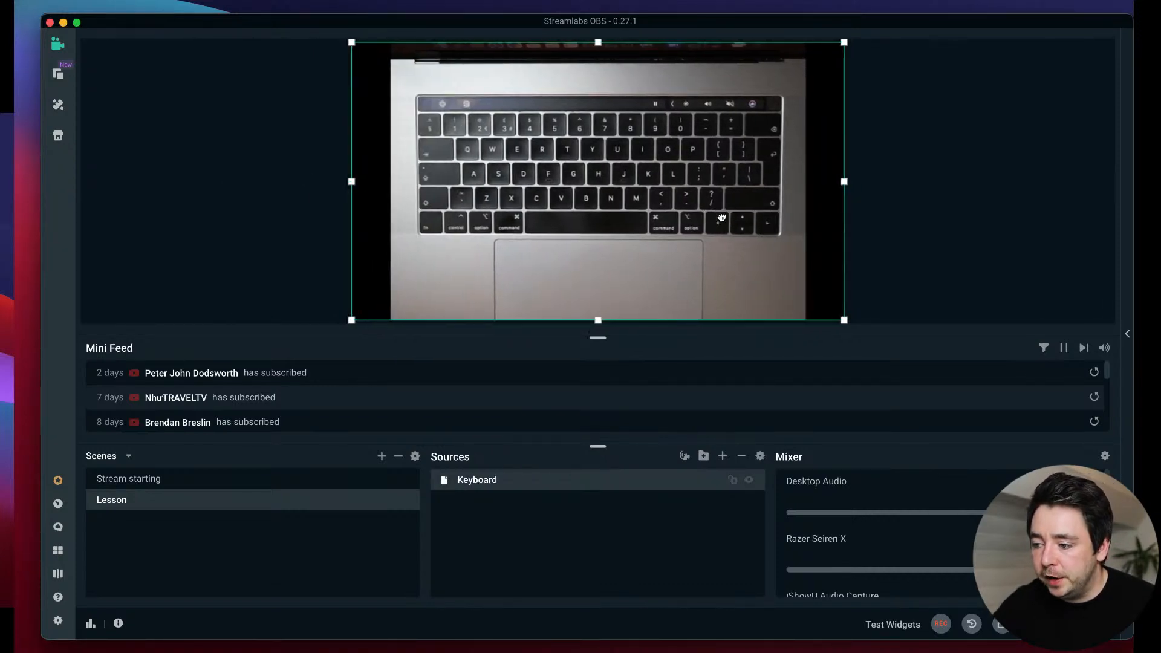
click(927, 189)
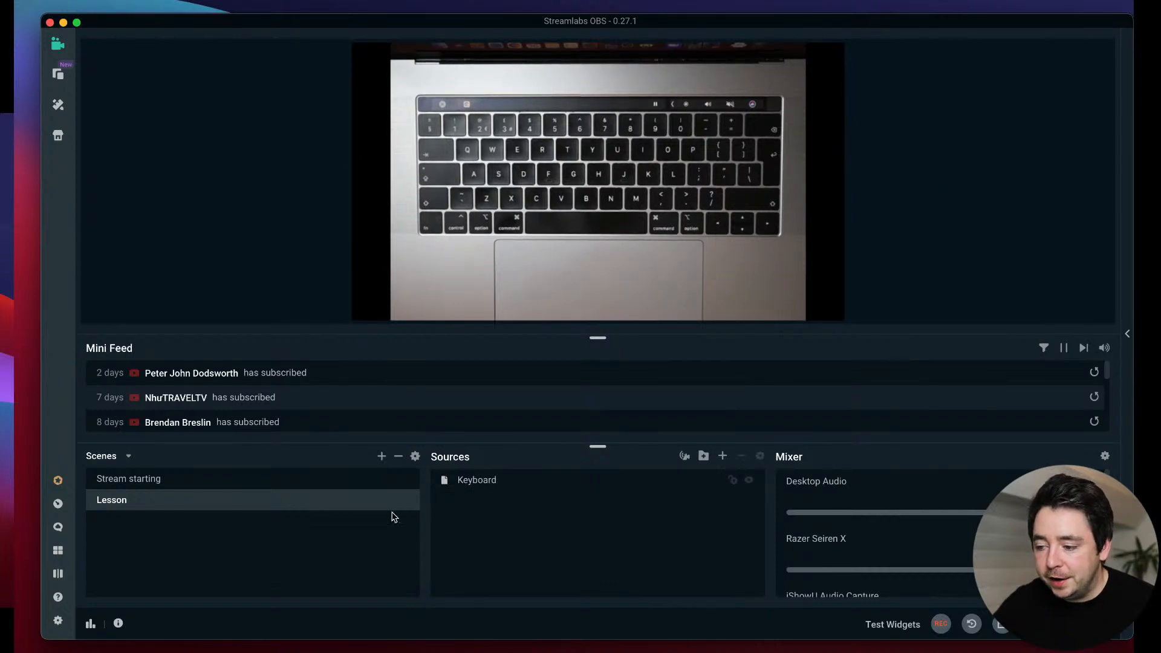
Add a new Video Capture Device source named Webcam to the Lesson scene, using FaceTime HD Camera (Built-in) as its device.
click(724, 457)
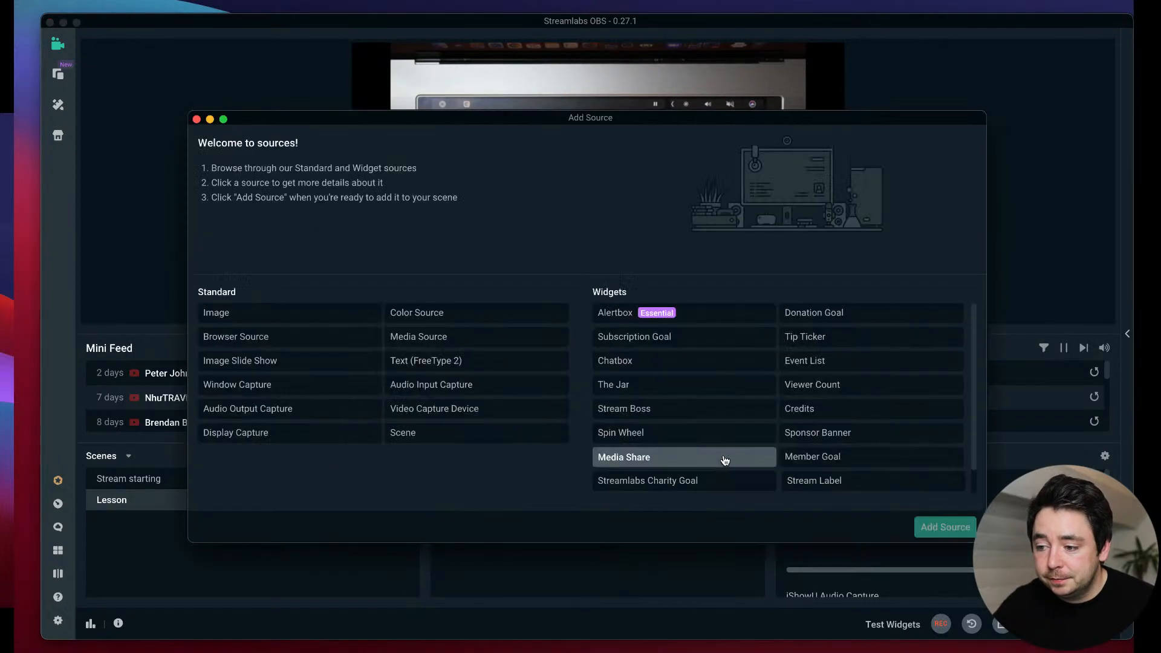
click(438, 410)
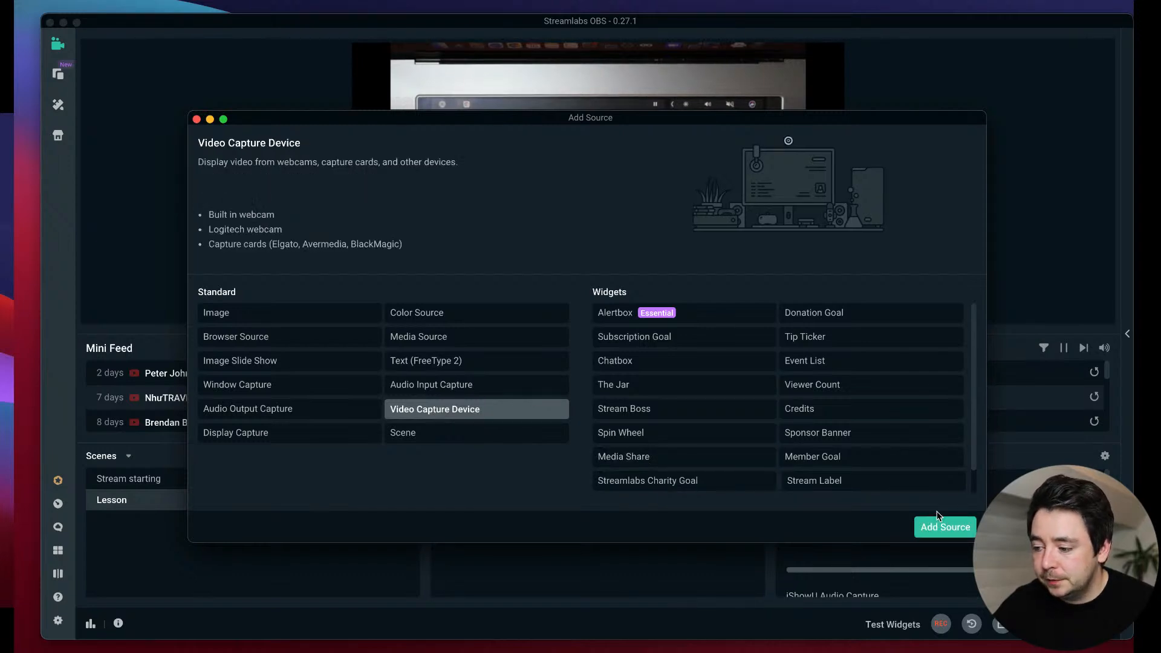
click(948, 530)
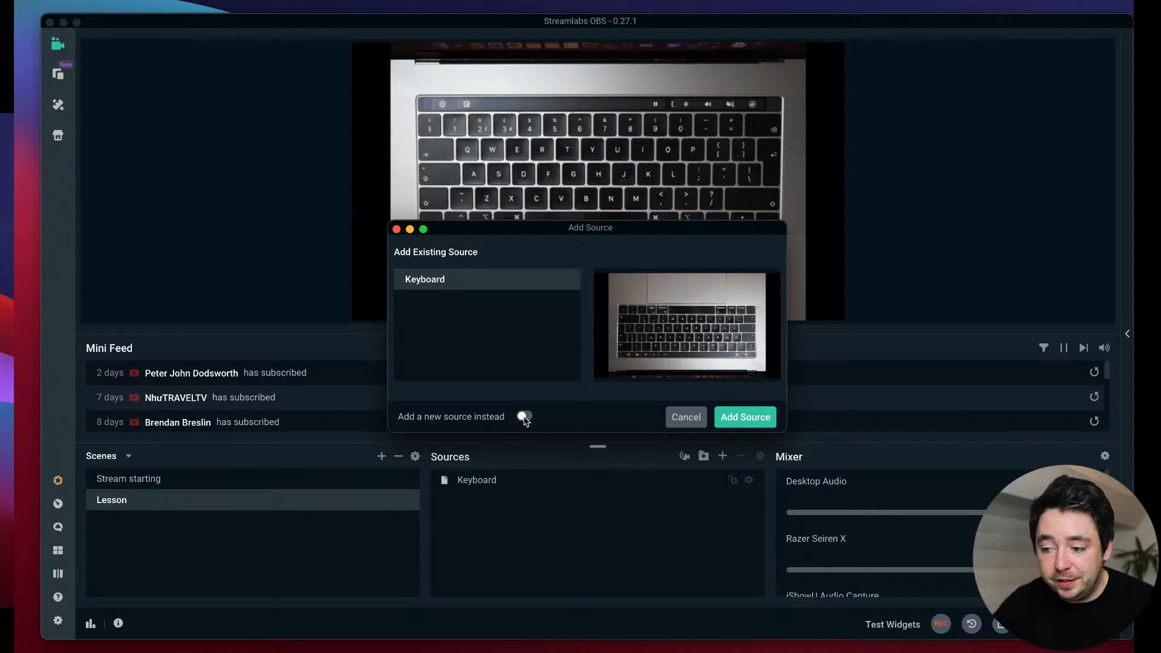
click(522, 418)
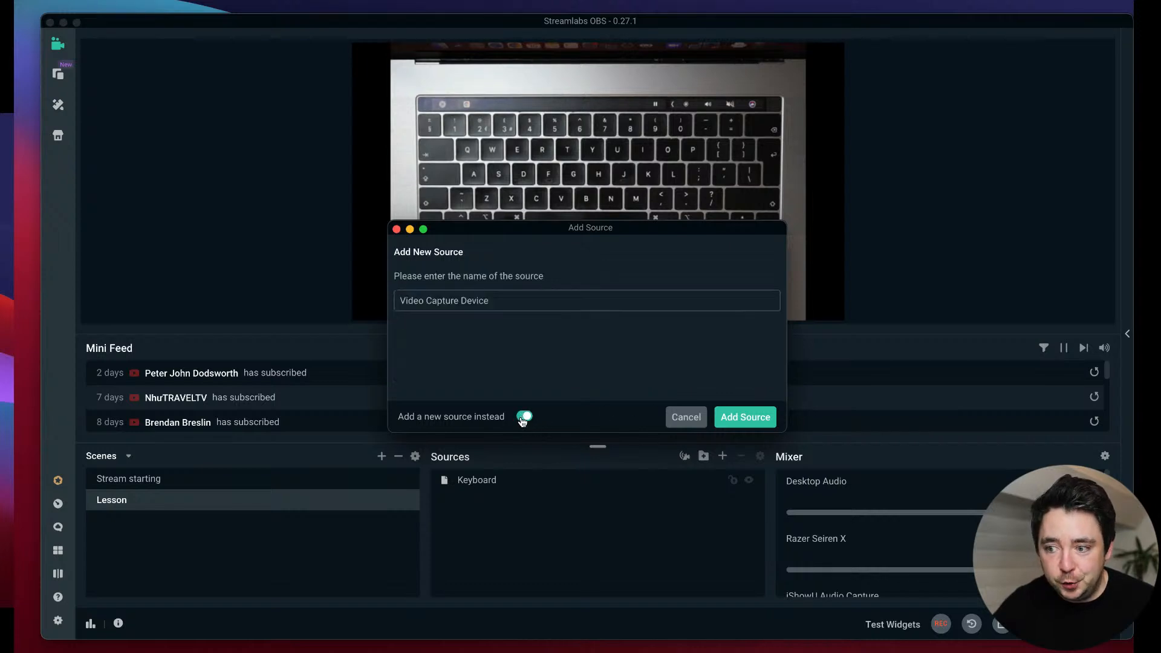
click(493, 308)
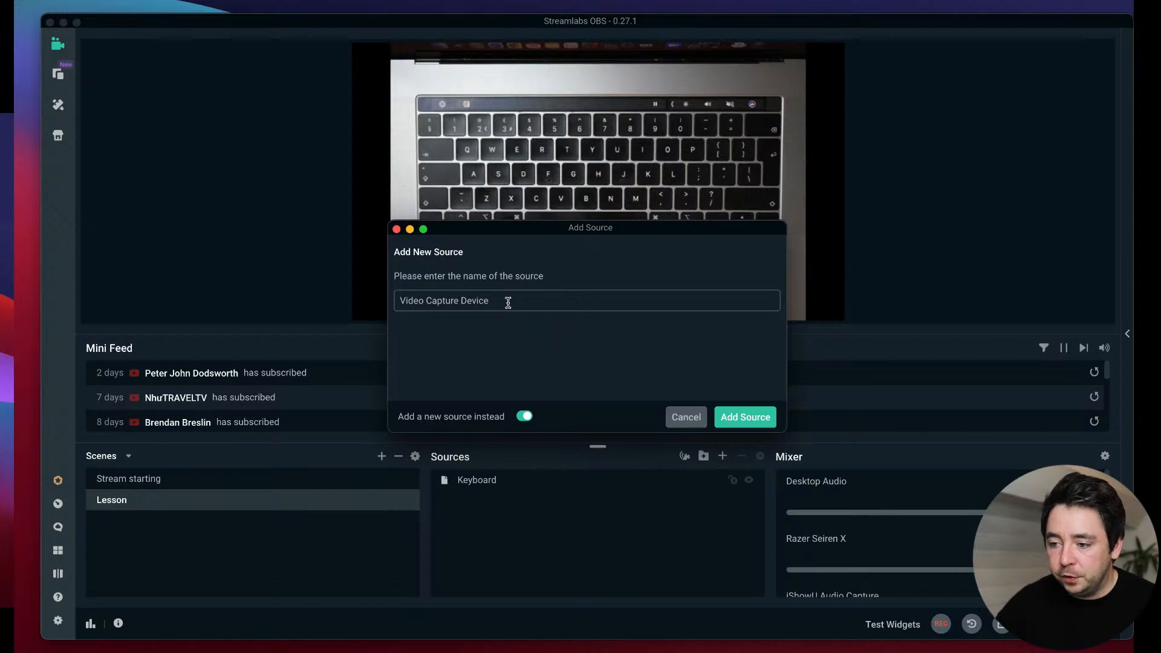
triple_click(508, 302)
text(Webcam)
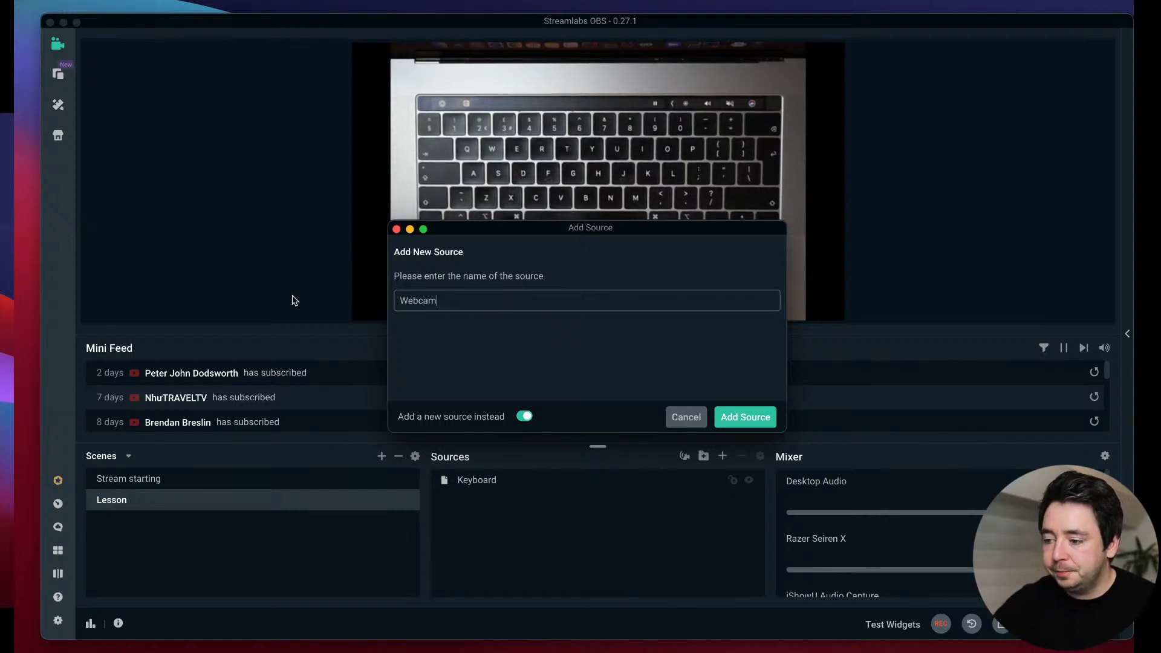
click(744, 416)
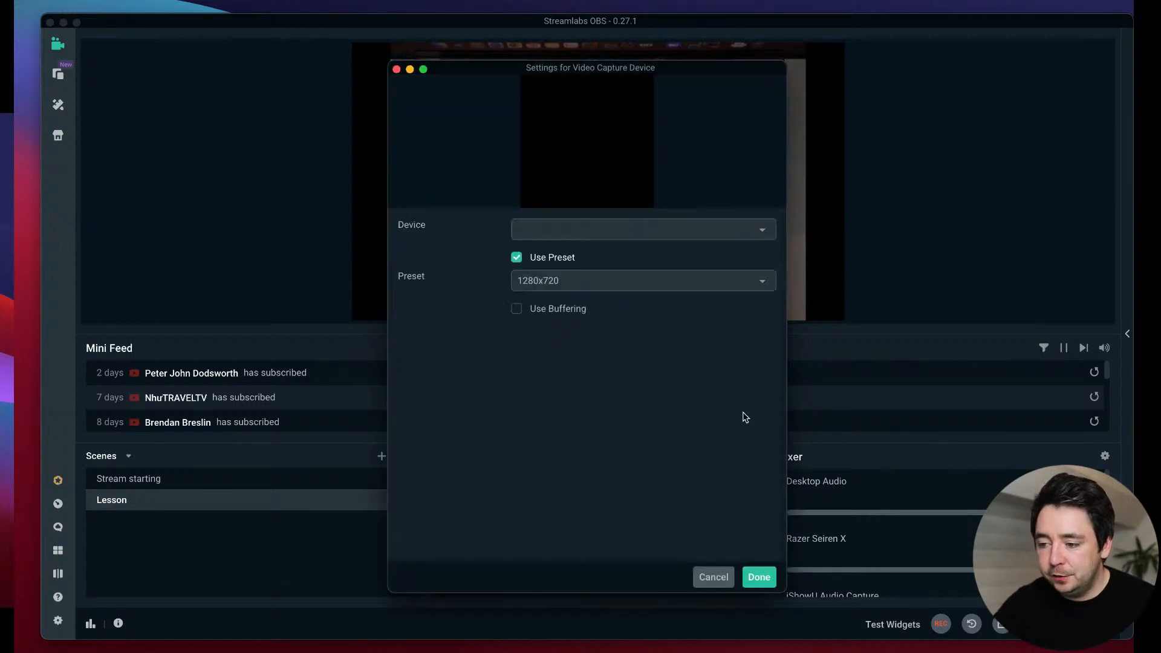
click(763, 235)
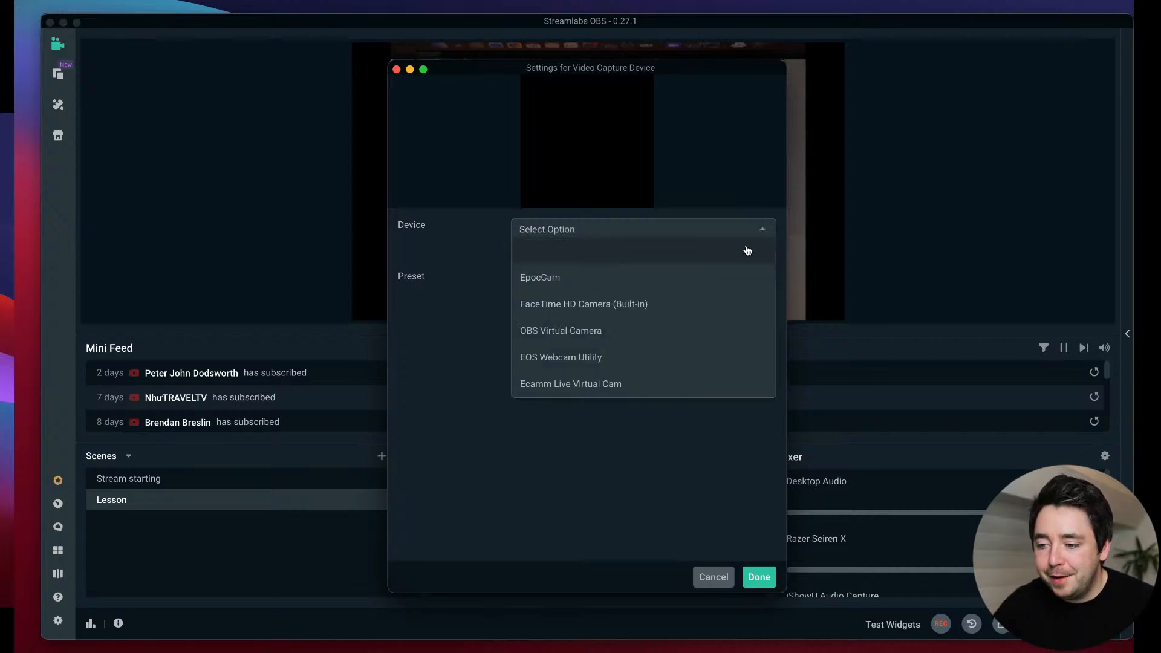
click(674, 312)
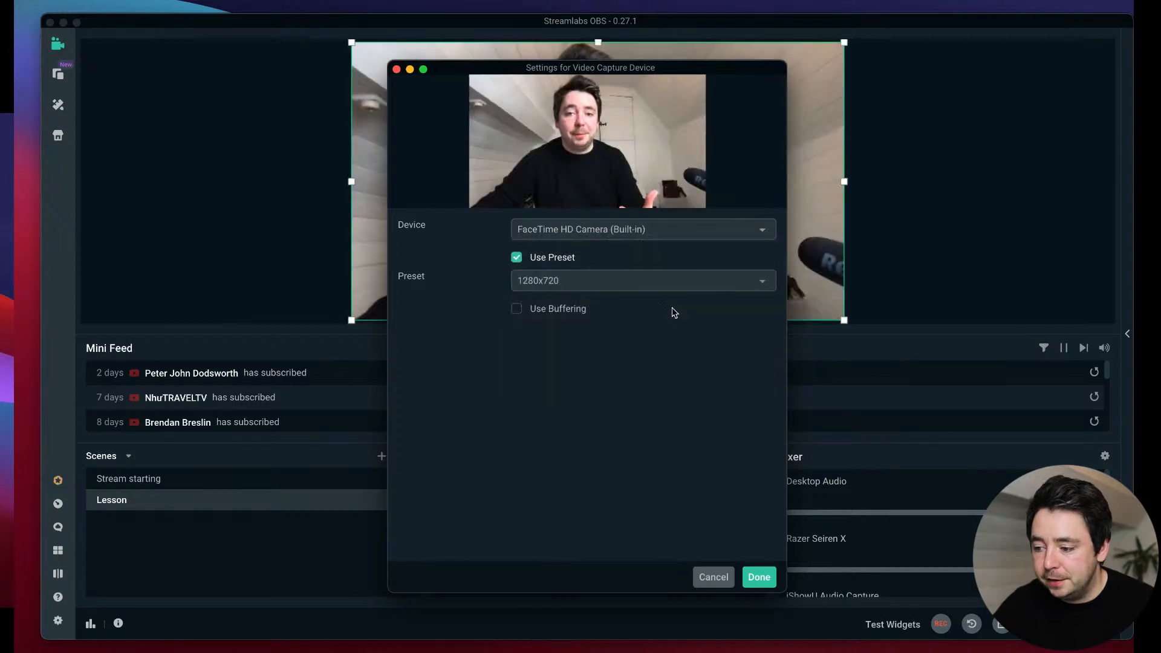
click(759, 577)
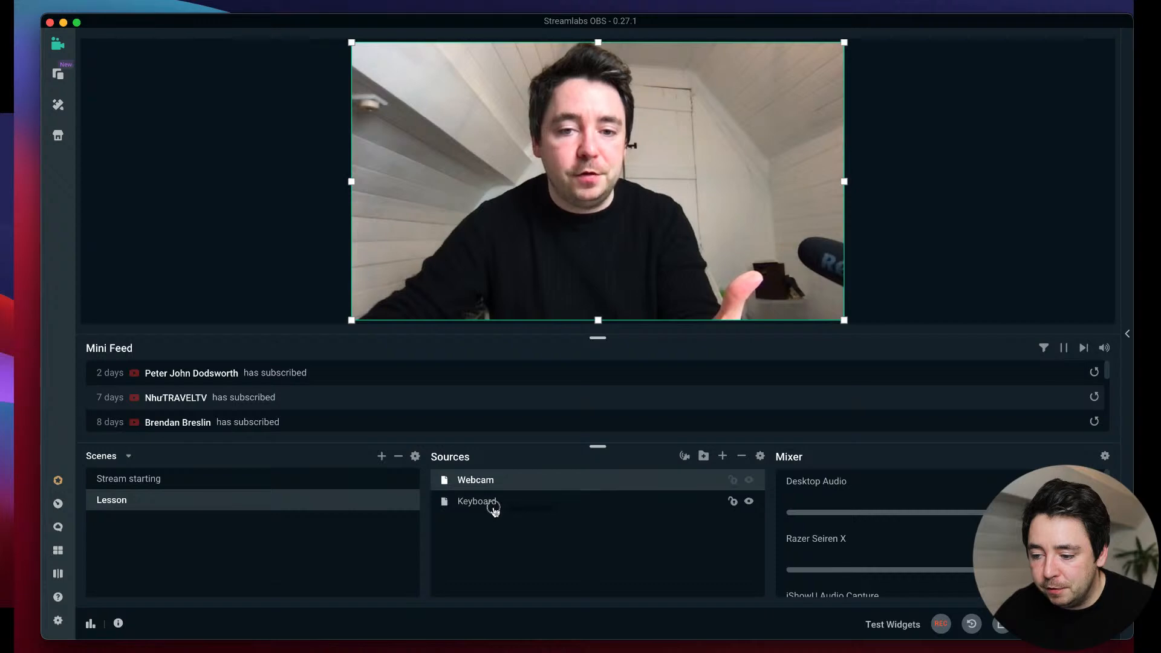
Shrink the Webcam source into the canvas's lower-right corner, and place a reduced Keyboard source in the upper-right corner above it.
drag(484, 511, 490, 482)
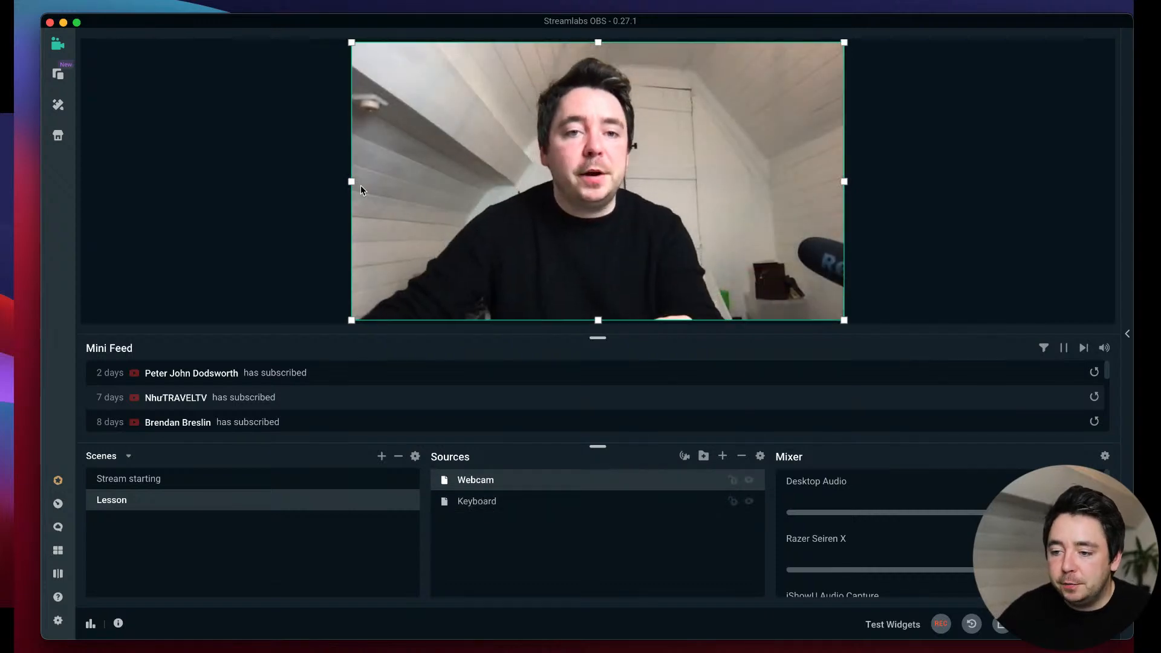
drag(352, 183, 645, 294)
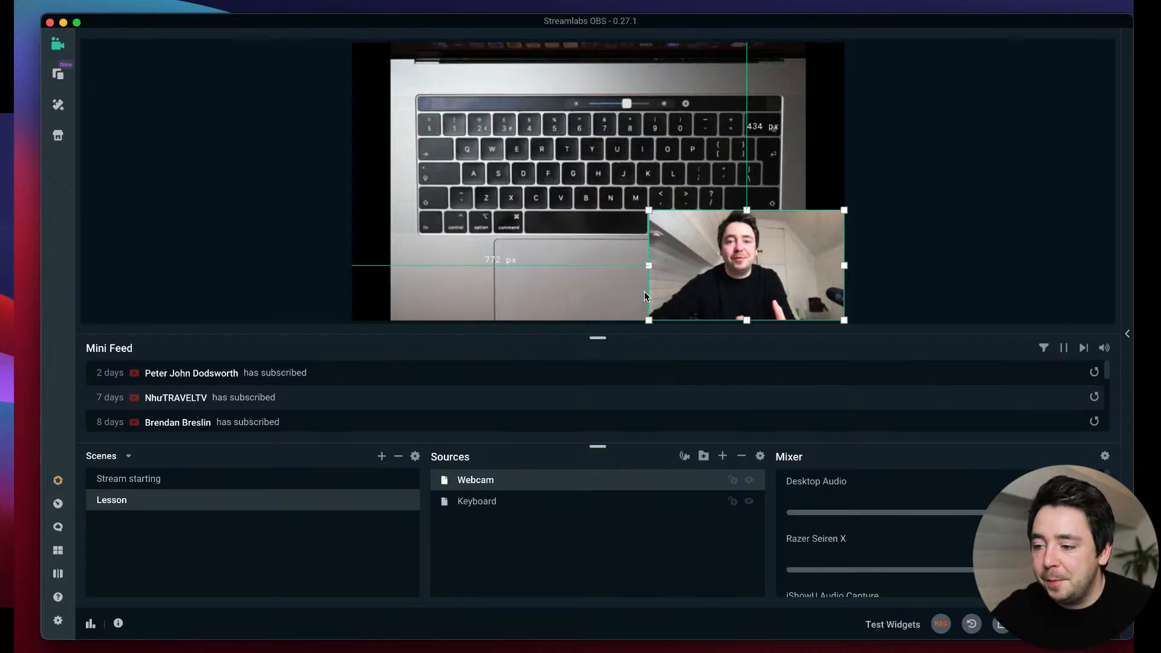
click(433, 229)
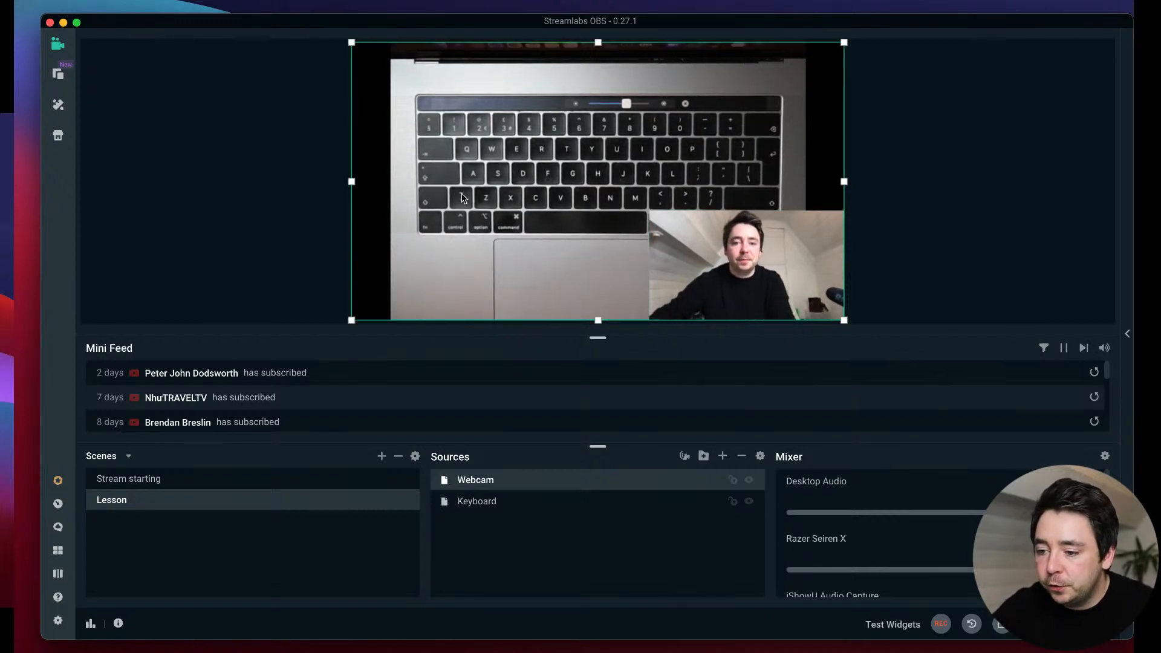
drag(432, 228, 355, 337)
drag(461, 236, 563, 191)
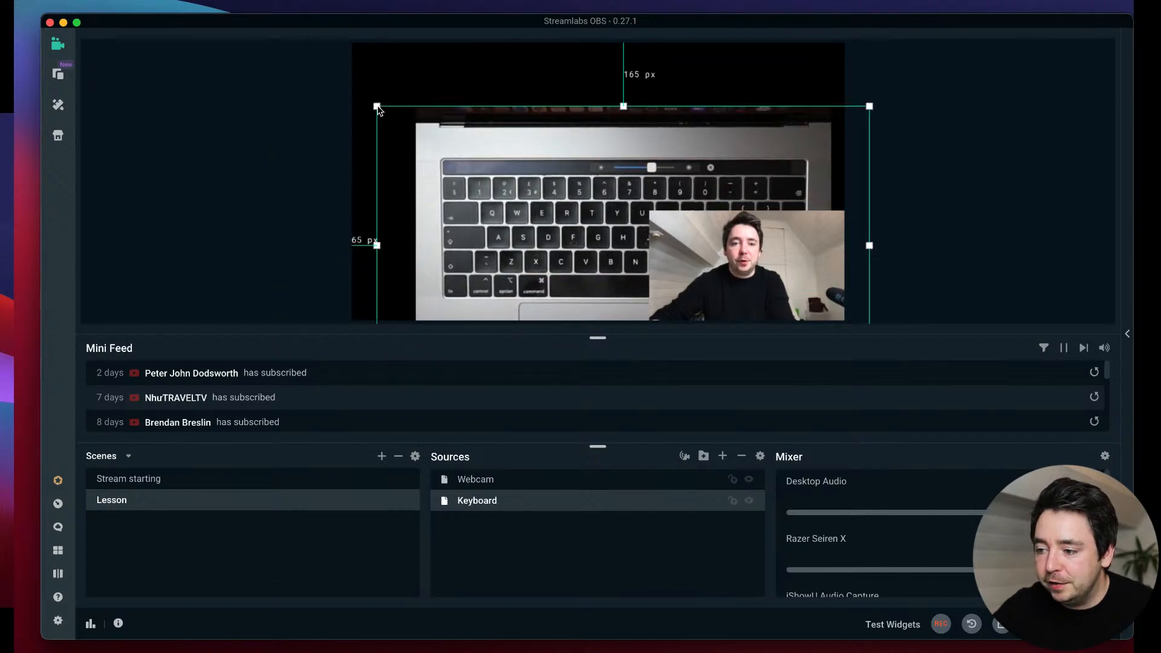
drag(377, 107, 572, 218)
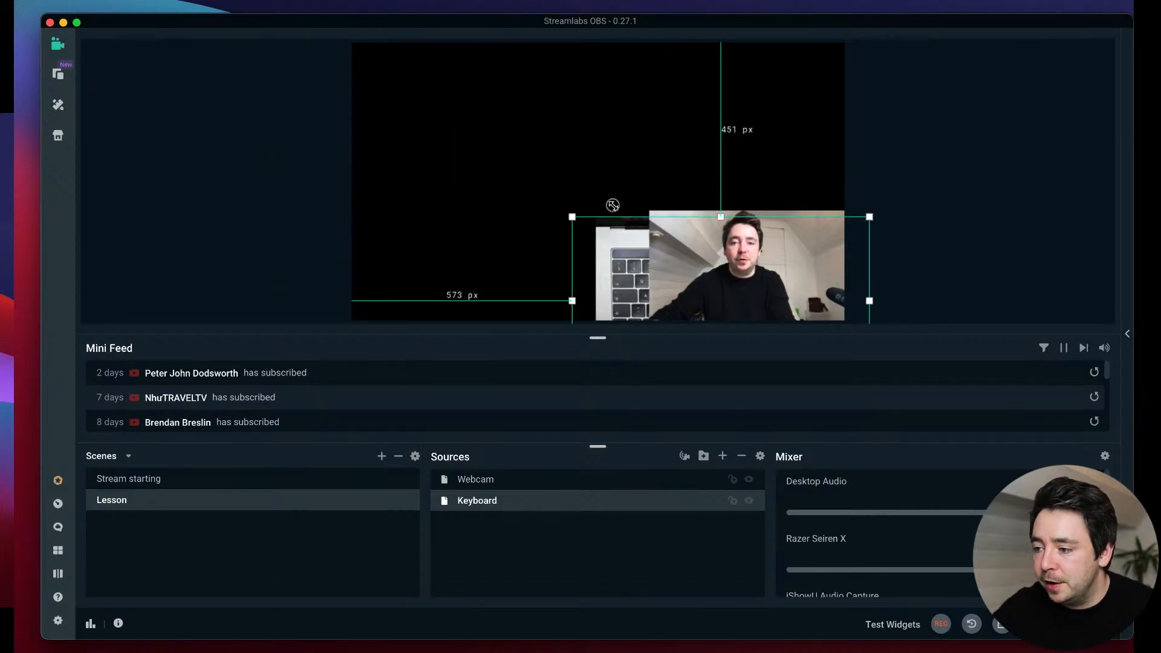
drag(611, 260, 585, 88)
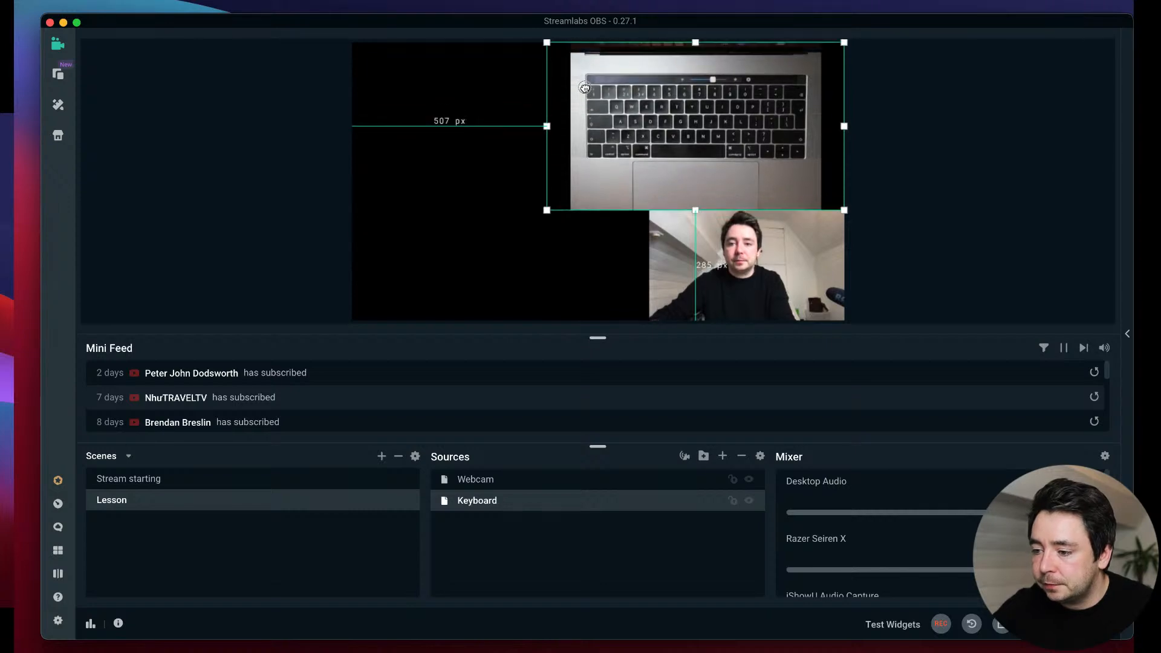
Reduce the Keyboard source to start about 607 px from the canvas's left edge, and enlarge the Webcam below it to start at about 661 px.
drag(547, 209, 606, 200)
click(655, 231)
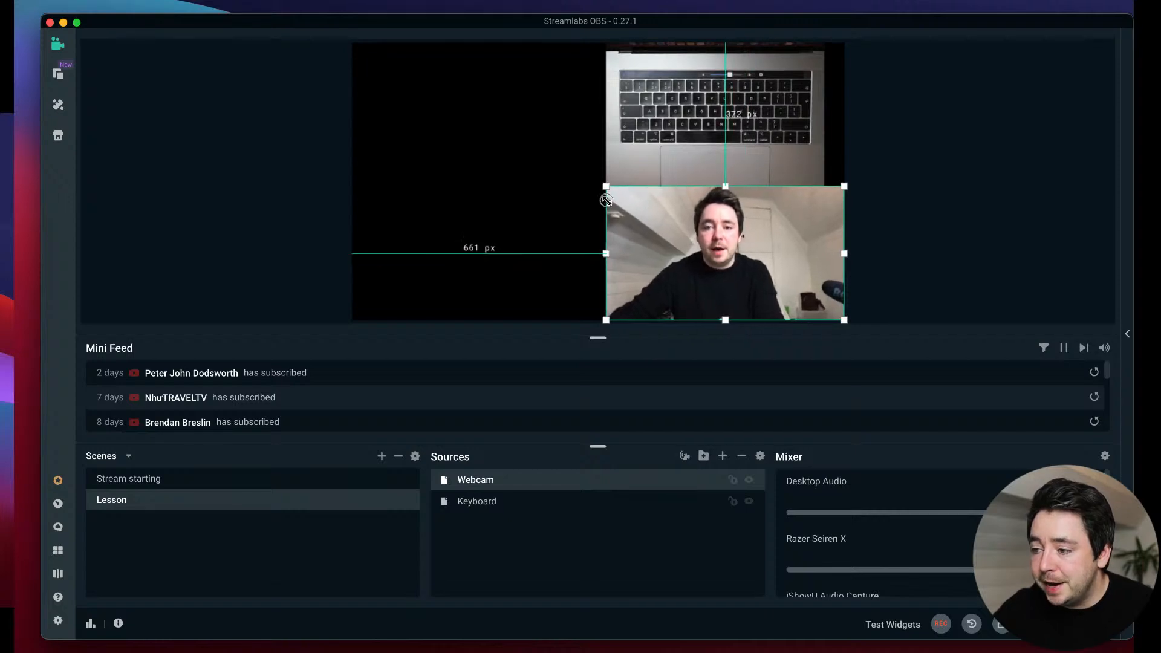
click(461, 192)
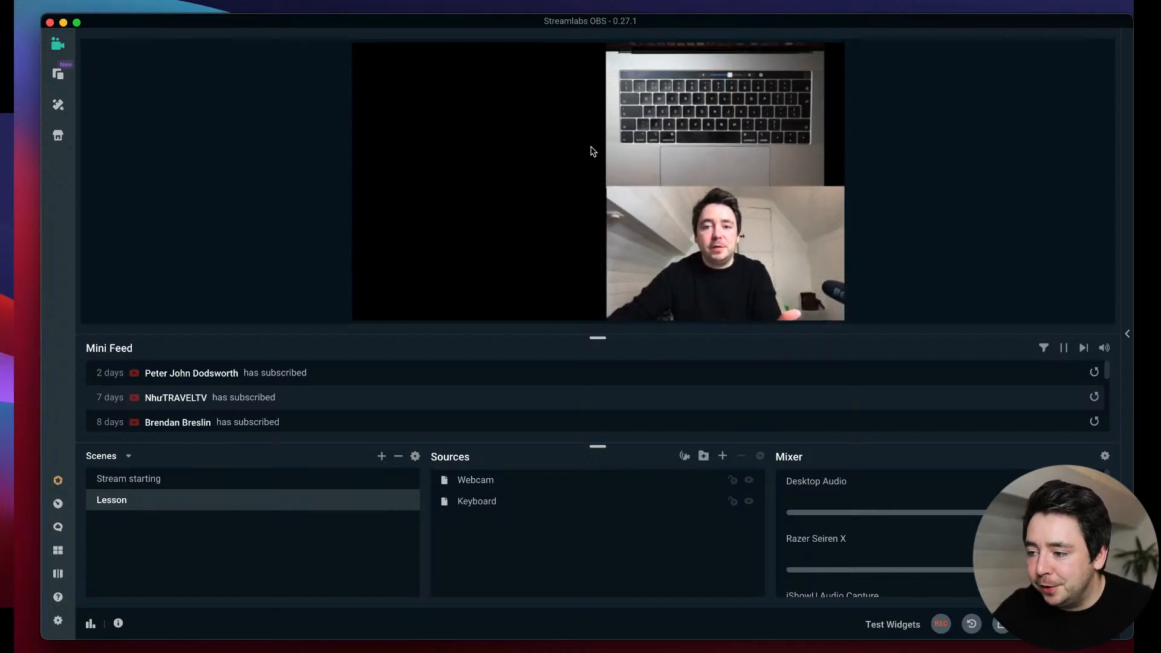
drag(697, 141, 700, 137)
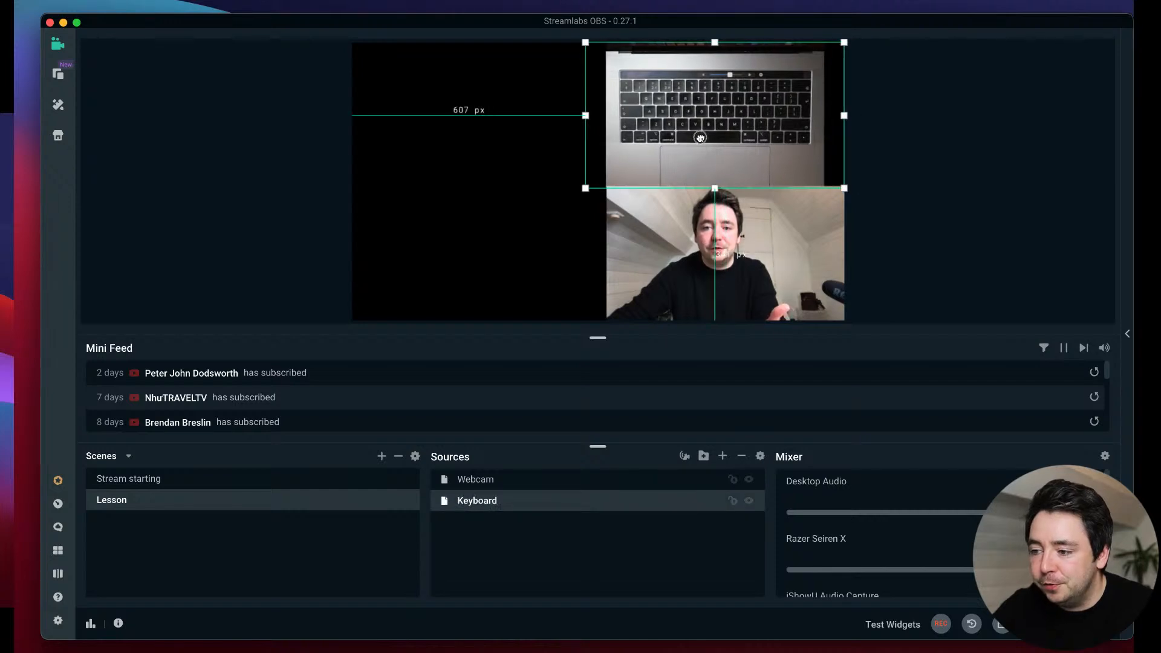
click(504, 156)
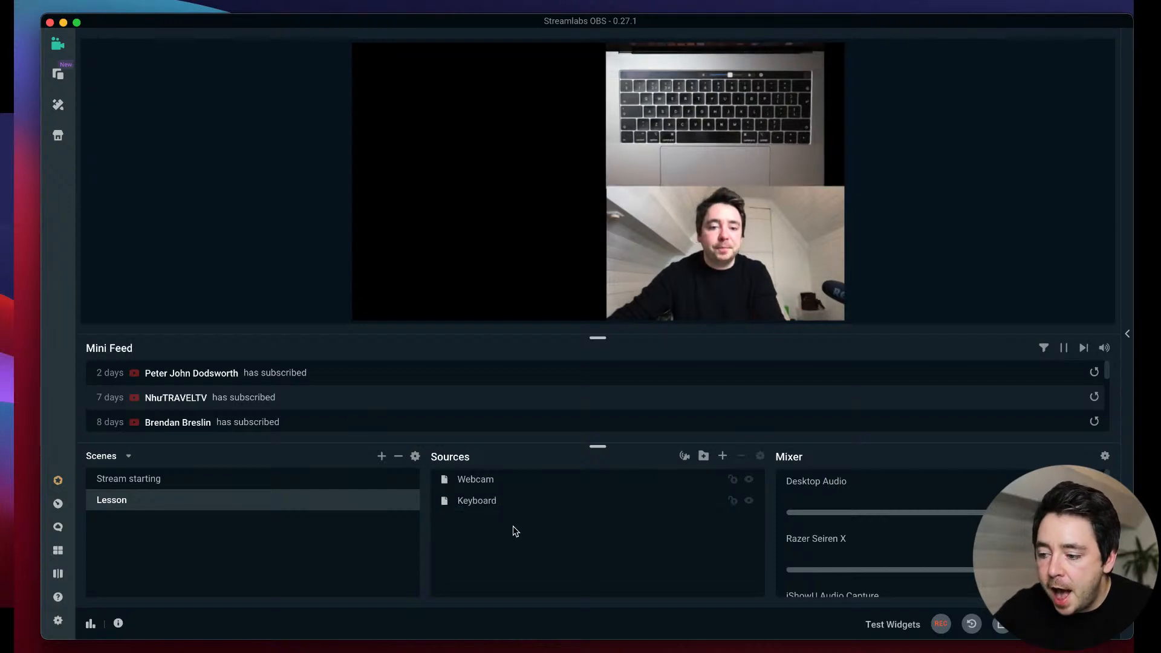
Add a new Image source named music to the Lesson scene.
click(723, 456)
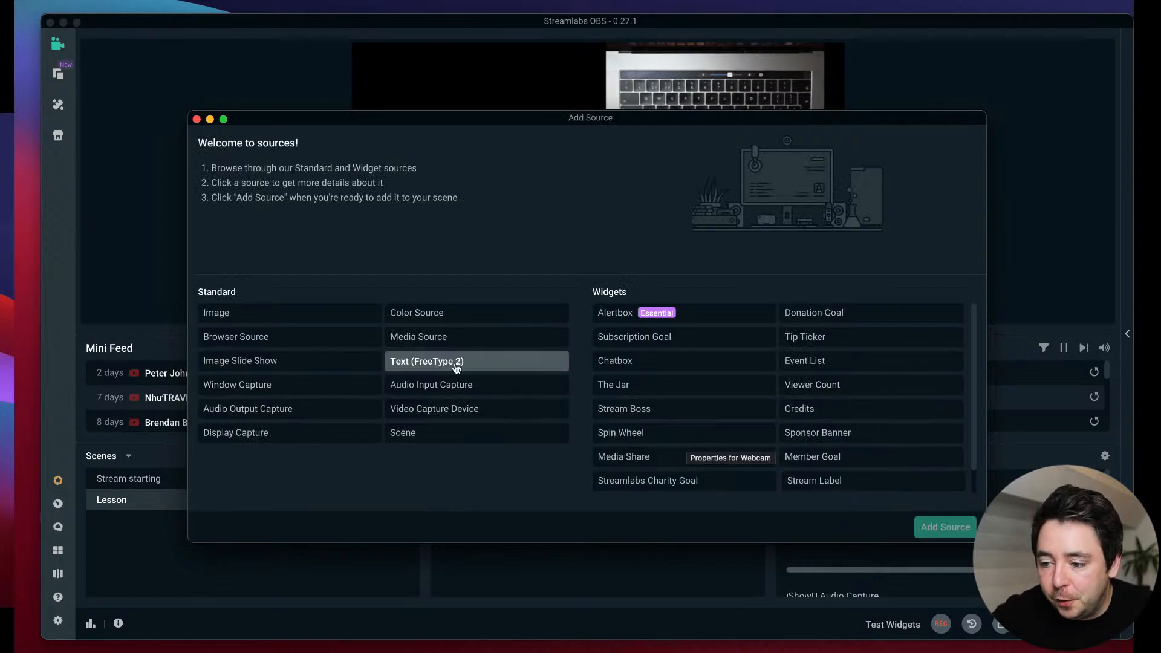
click(197, 119)
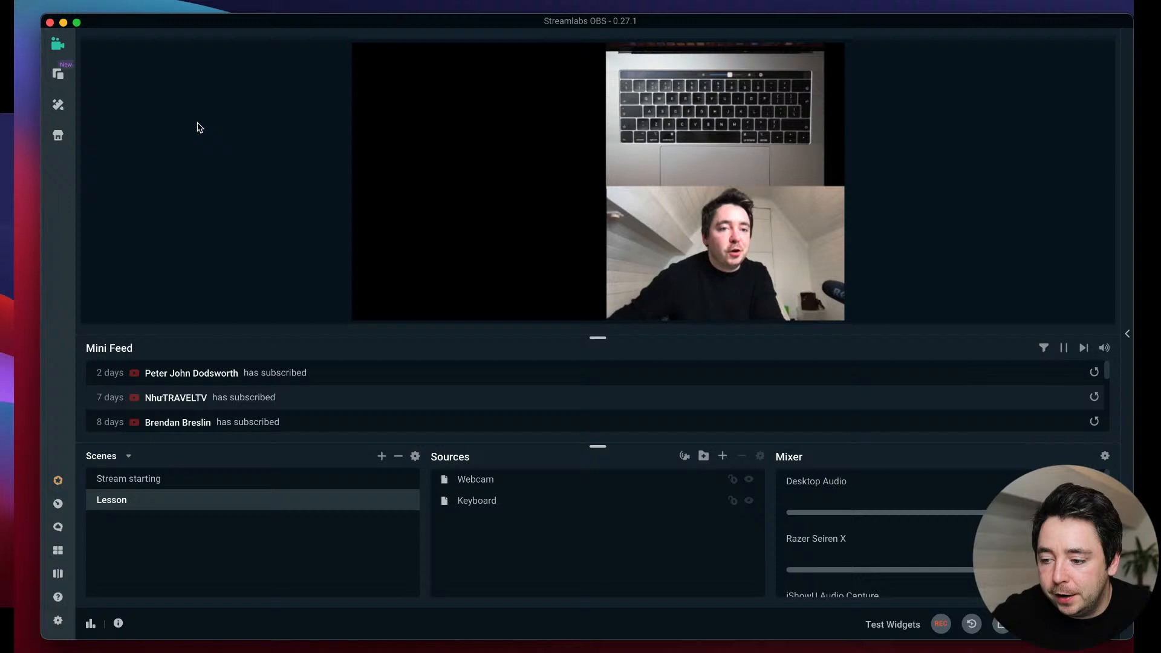
click(724, 461)
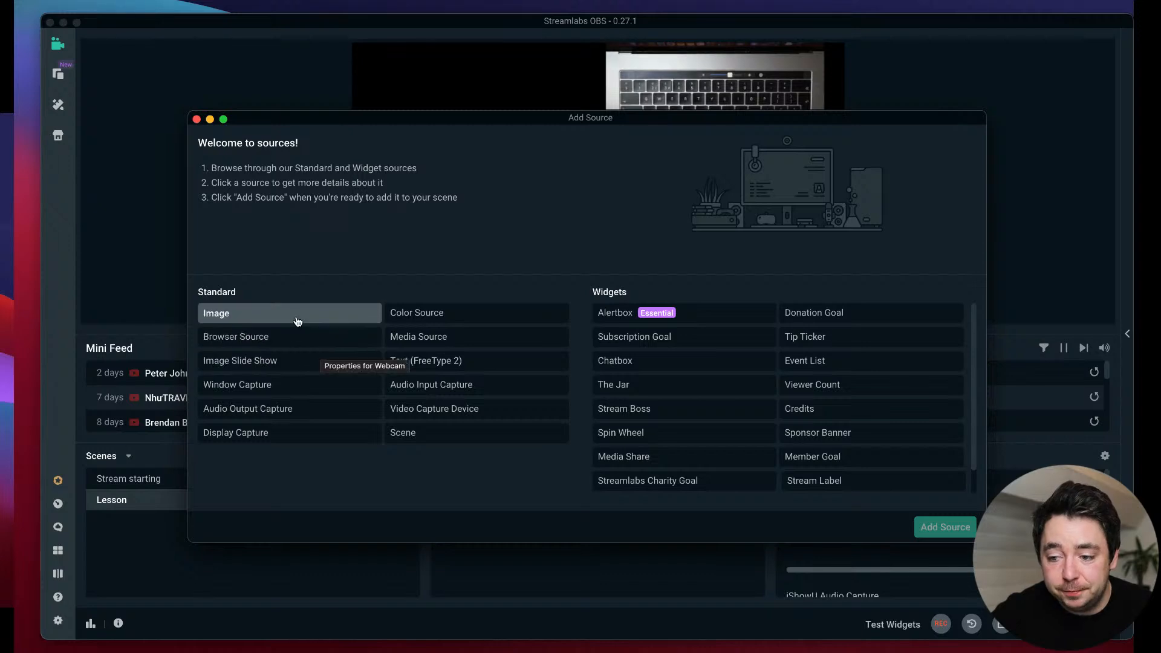
click(298, 321)
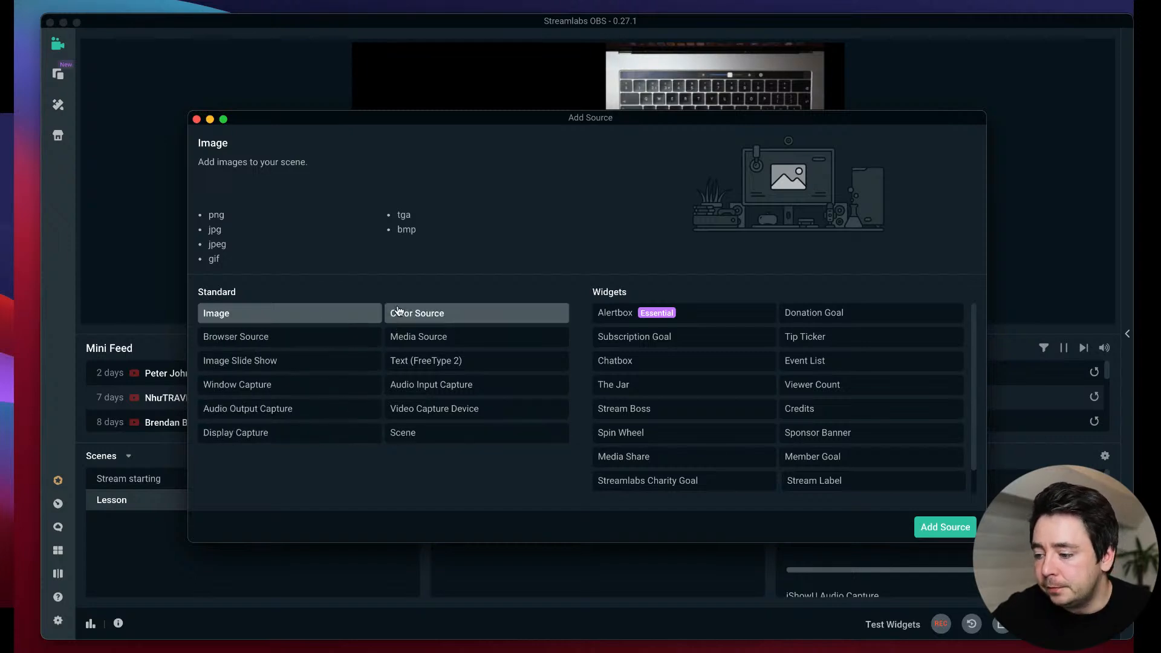
click(958, 534)
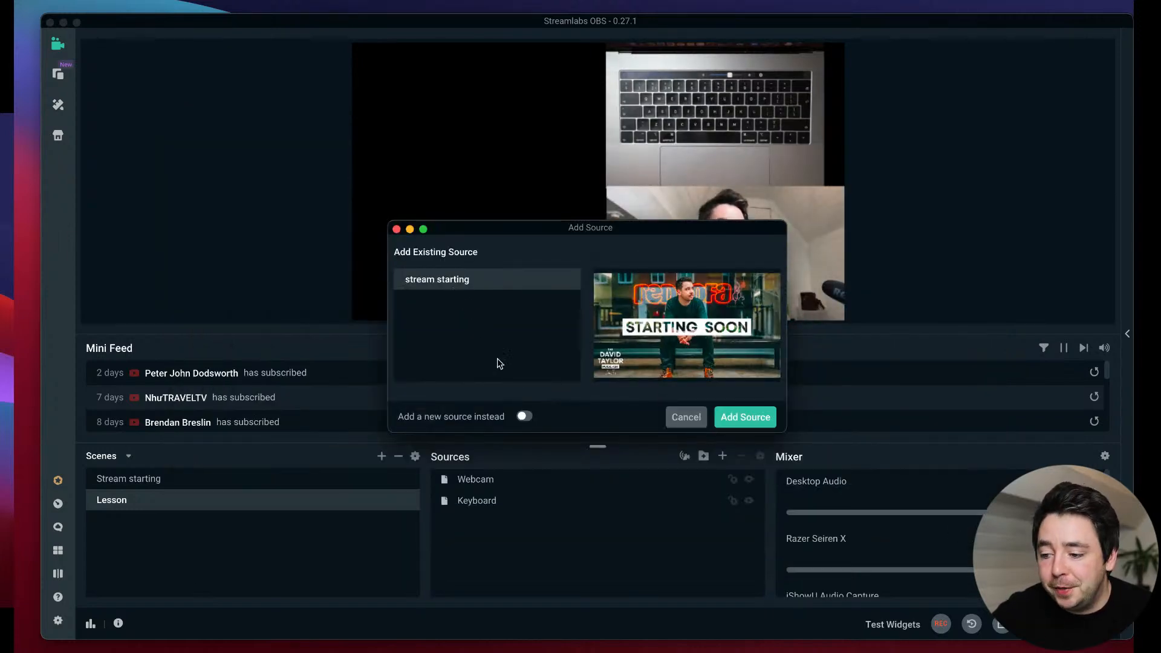
click(524, 417)
double_click(464, 303)
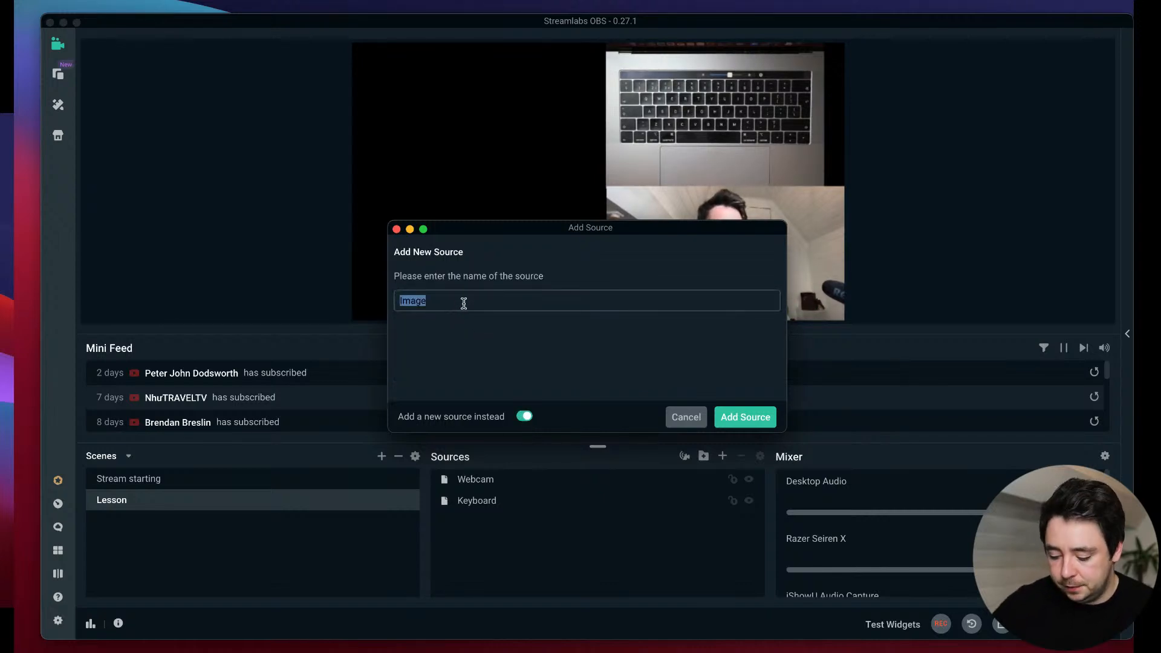
text(music)
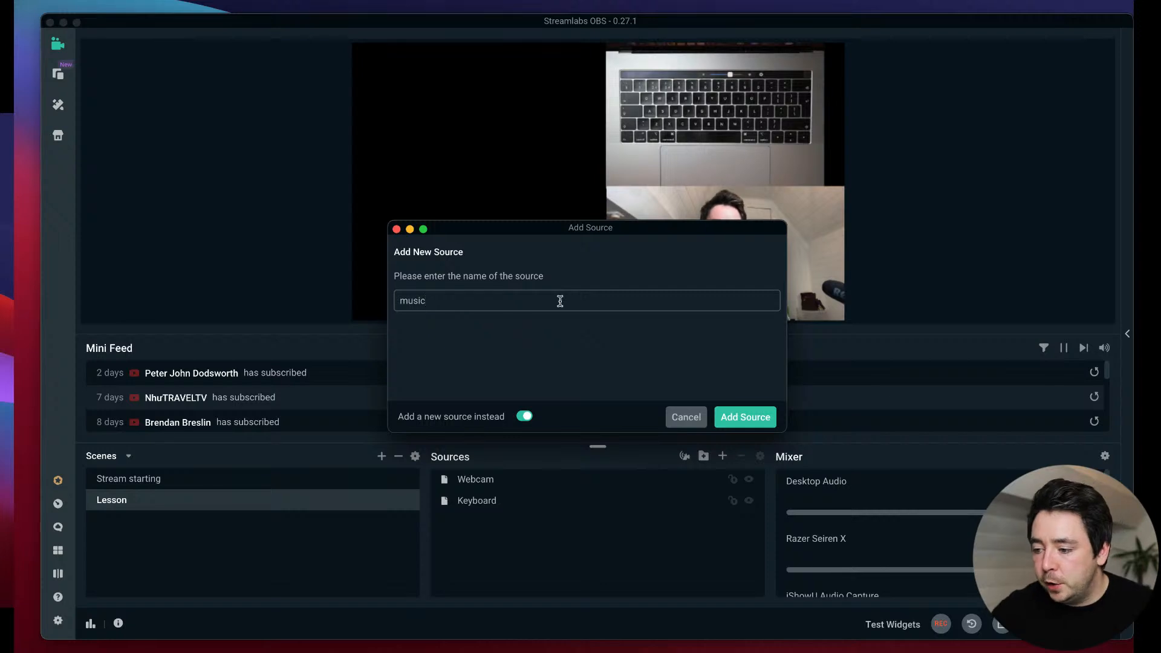
click(746, 417)
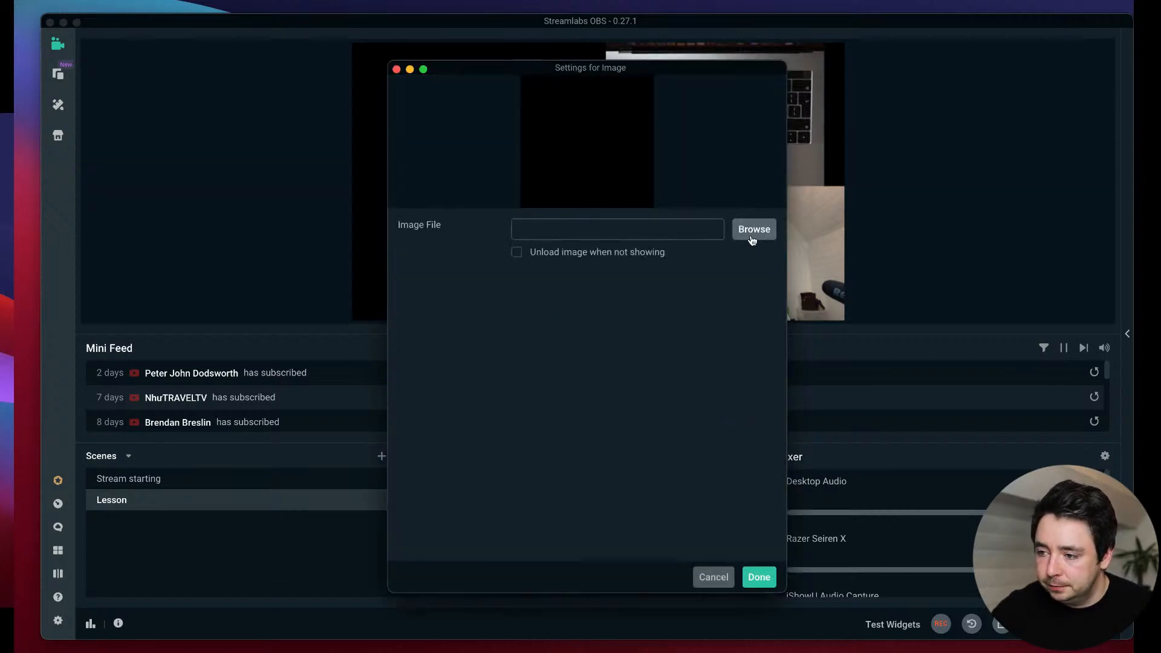
Load happy-birthday-fingering.jpg from the desktop's Live stream assets folder into the music source, and nudge the image slightly right on the canvas.
click(772, 228)
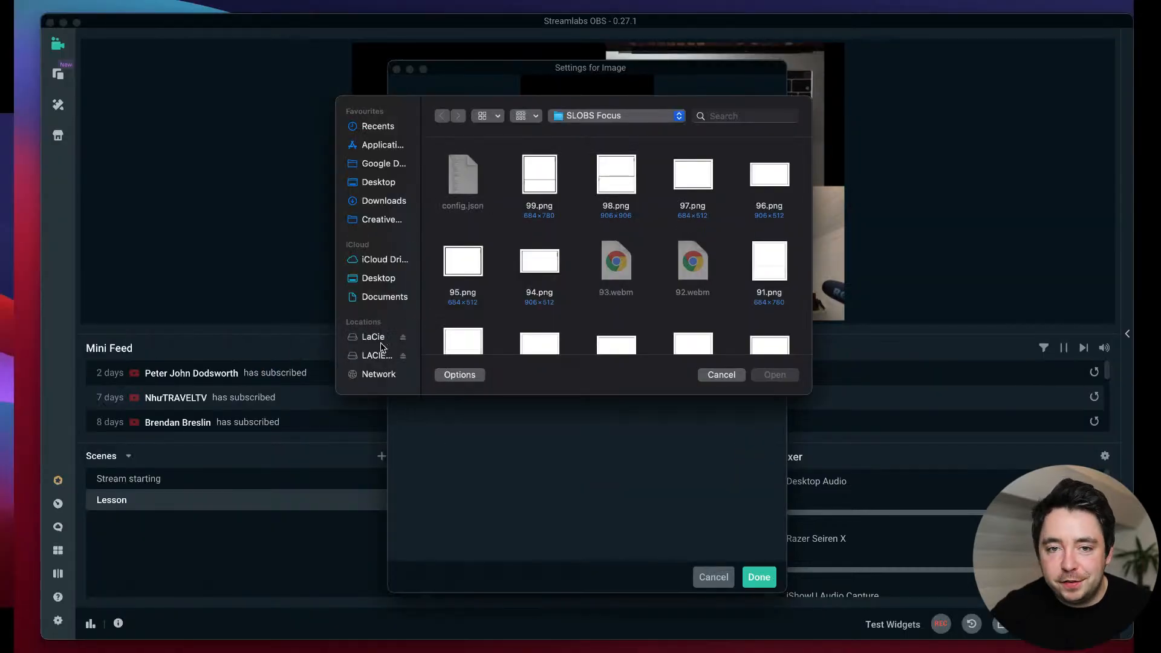
click(376, 185)
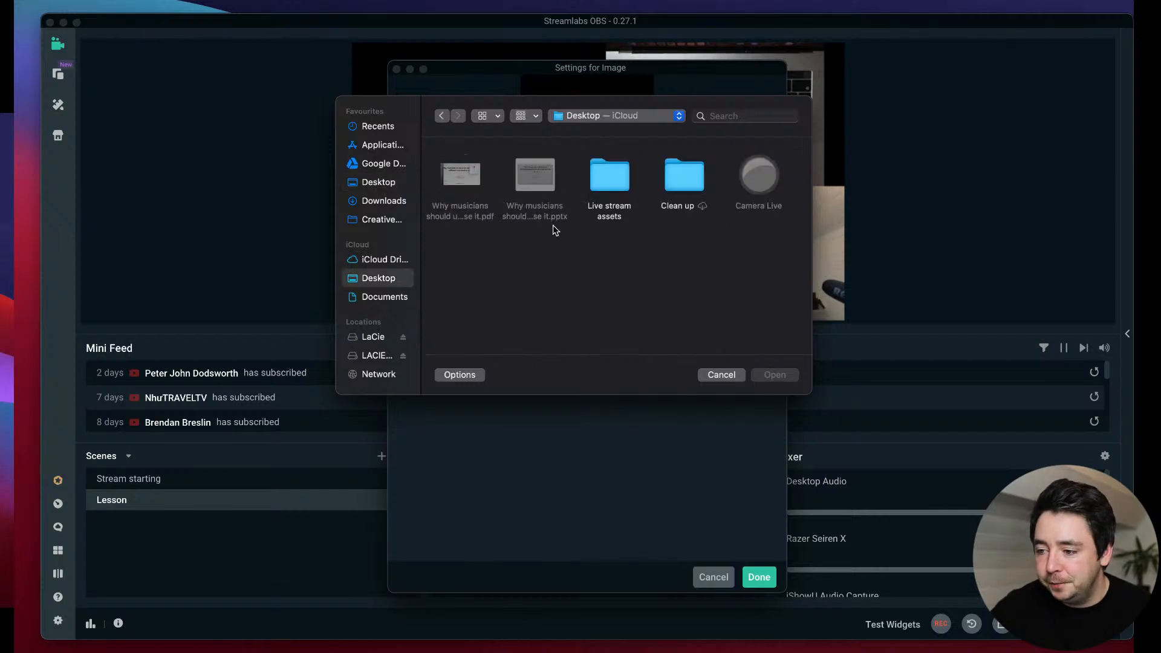
double_click(605, 184)
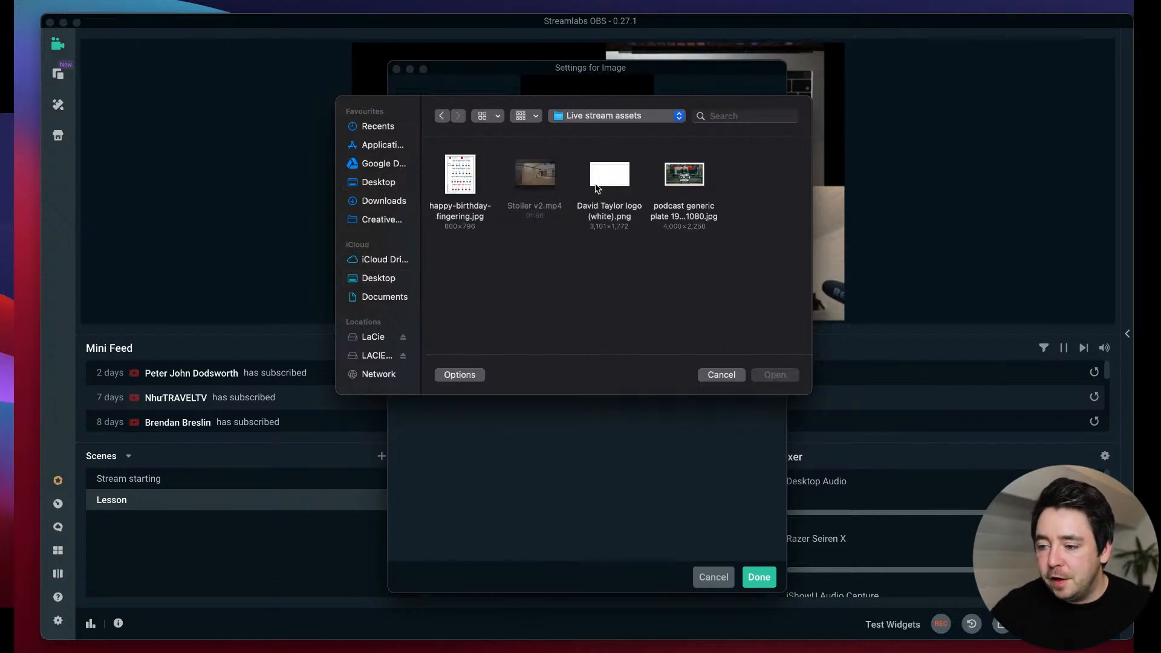
click(466, 176)
double_click(466, 175)
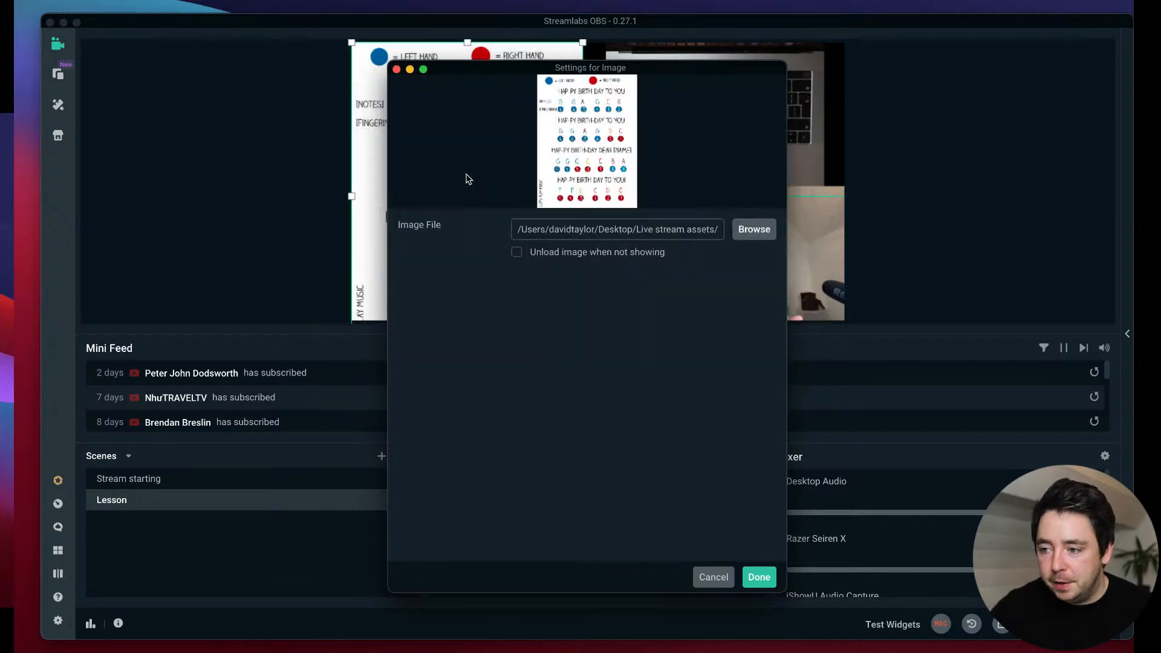
click(759, 577)
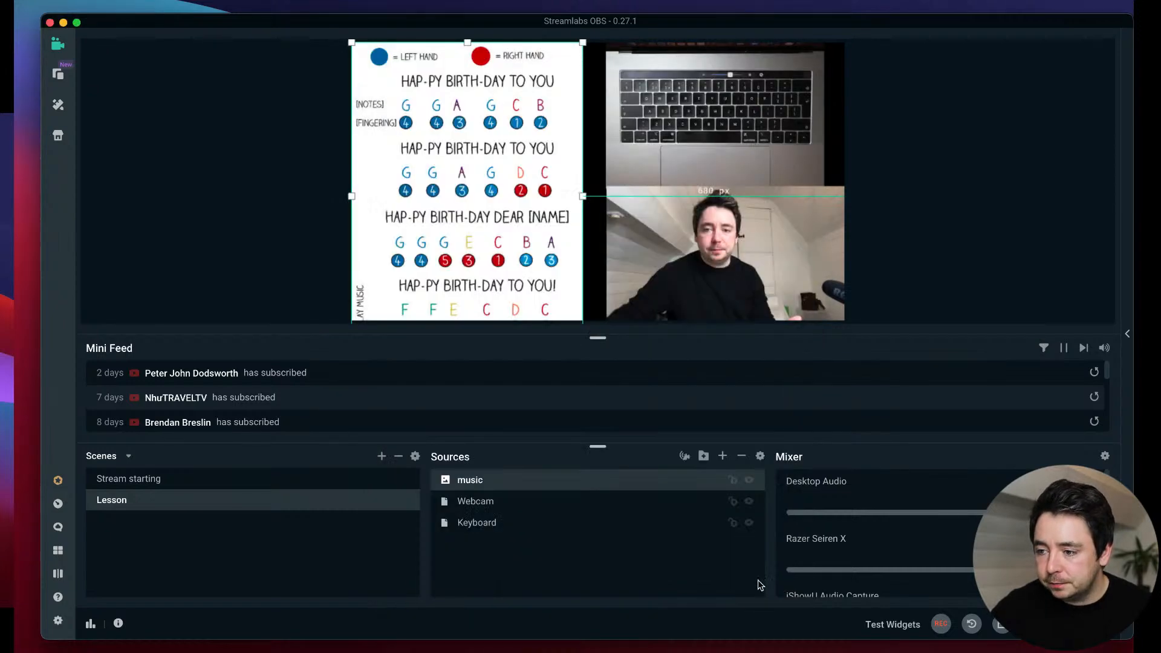
mouse_move(547, 241)
mouse_down()
mouse_move(574, 241)
mouse_move(550, 239)
mouse_up()
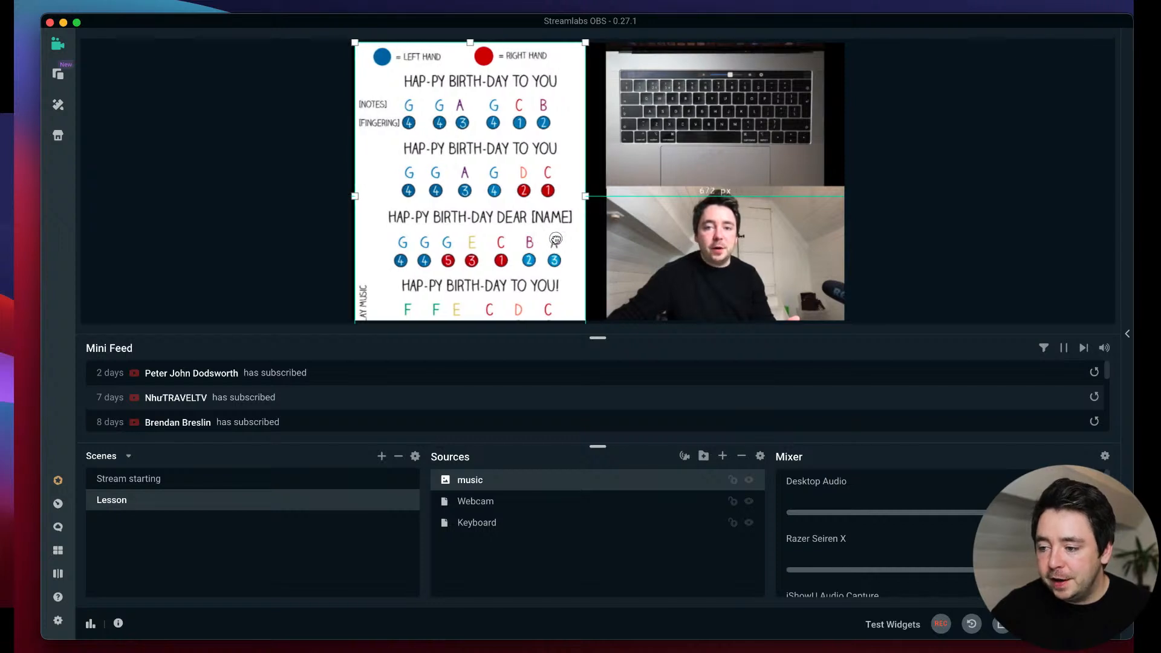
click(880, 226)
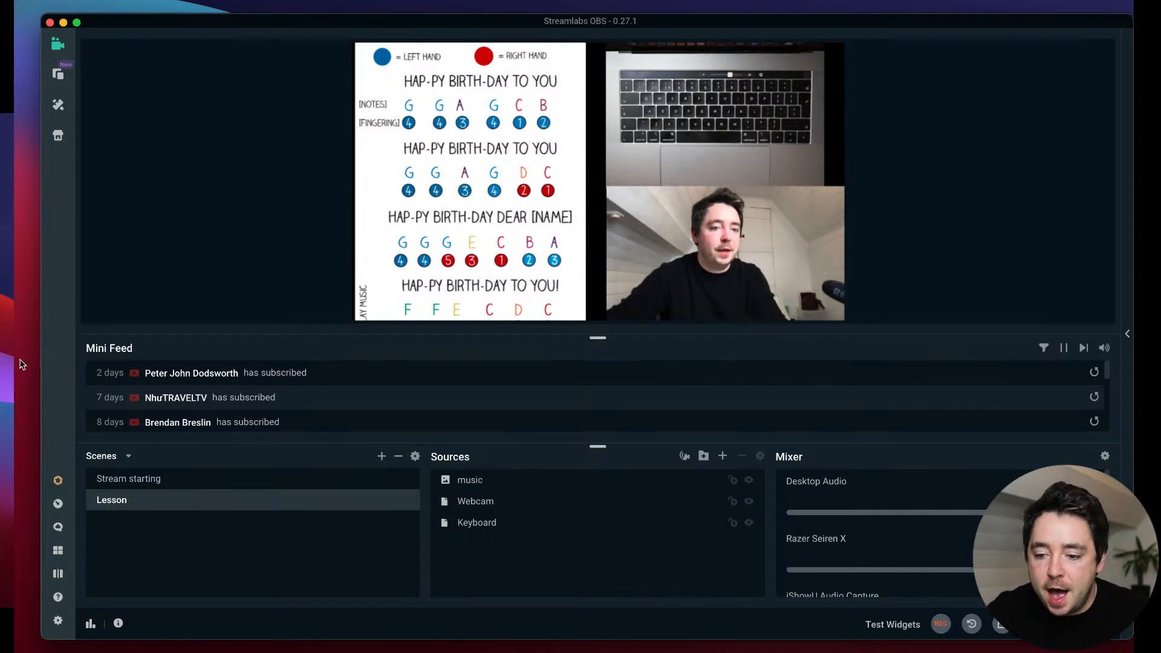
Turn on Studio Mode with the Stream starting scene live, and bring the Lesson scene into the edit view.
click(131, 486)
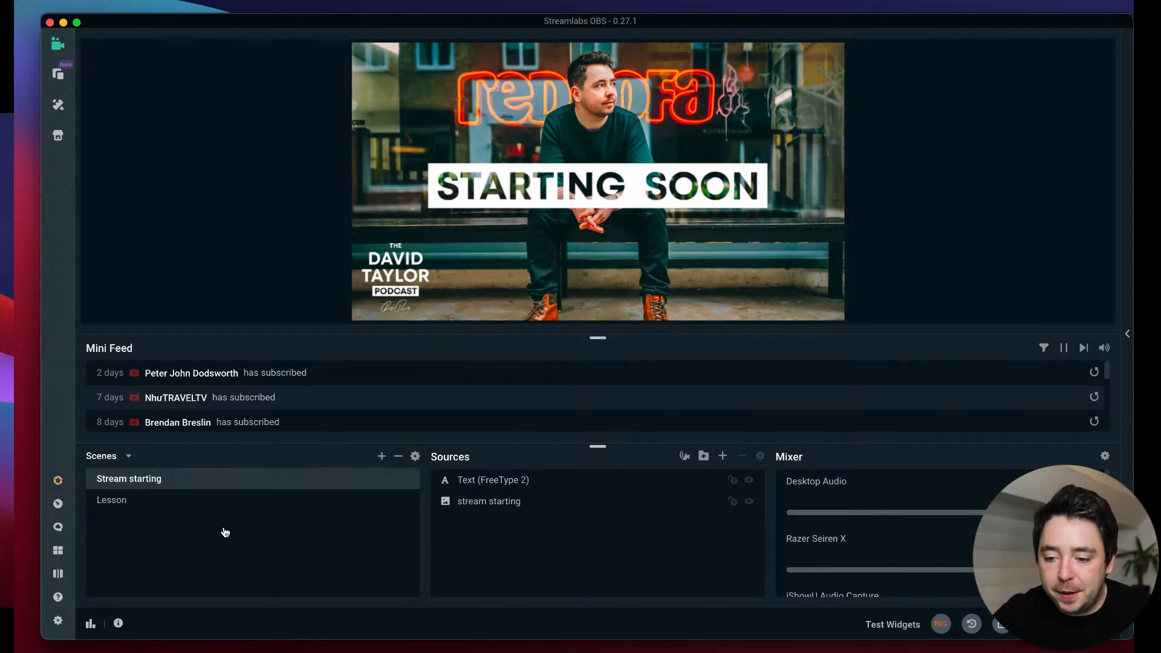
click(57, 574)
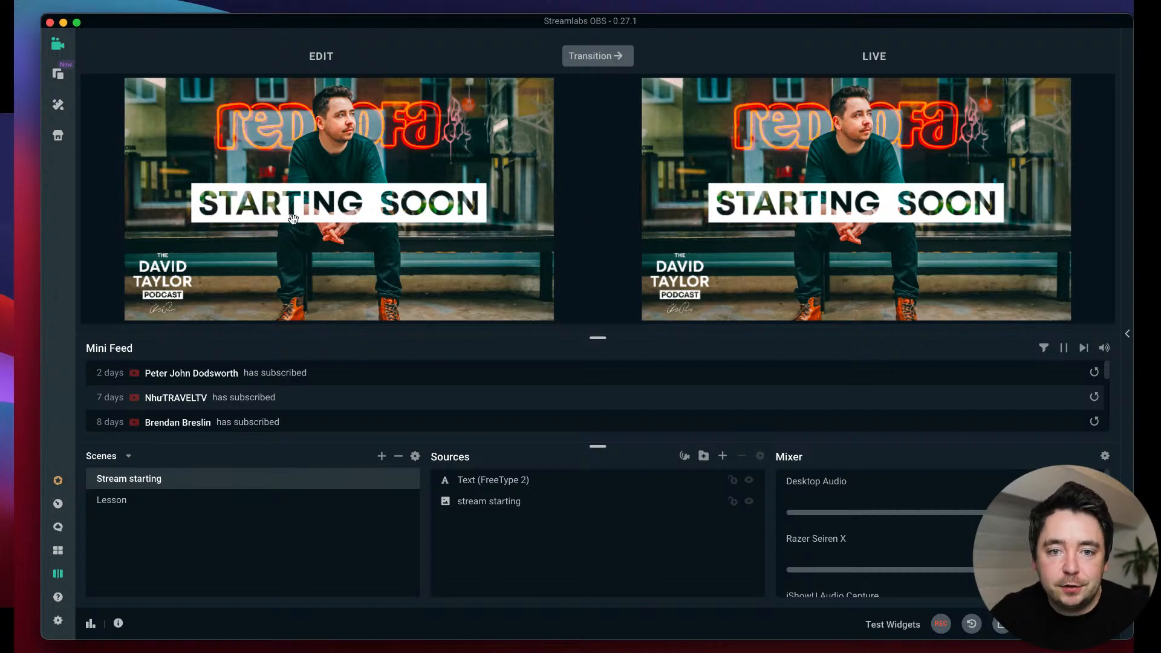
click(114, 502)
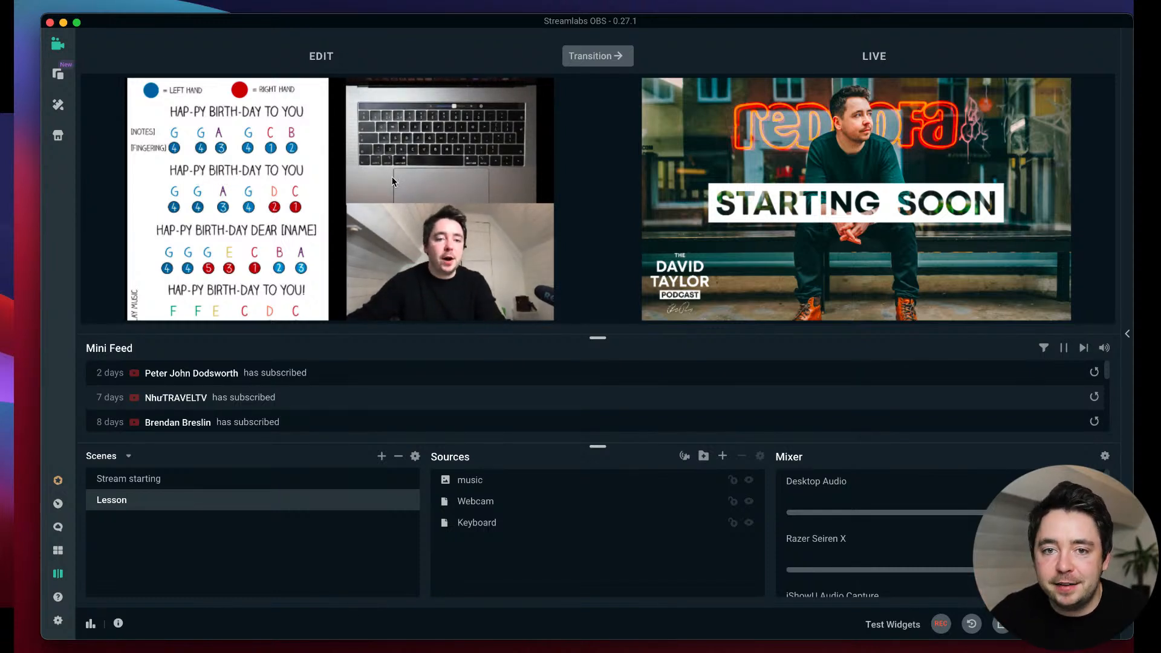
Move the Keyboard about 150 px and the Webcam about 336 px below the canvas's upper edge, and transition the edited Lesson scene to live.
drag(410, 173, 434, 217)
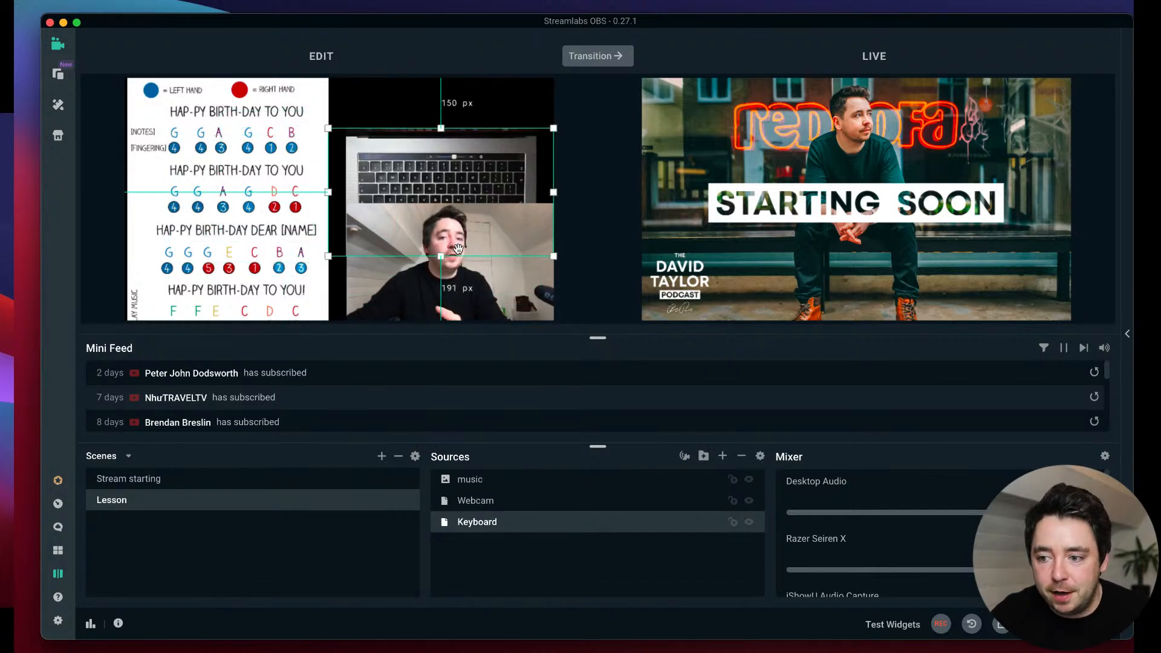
drag(465, 279, 435, 268)
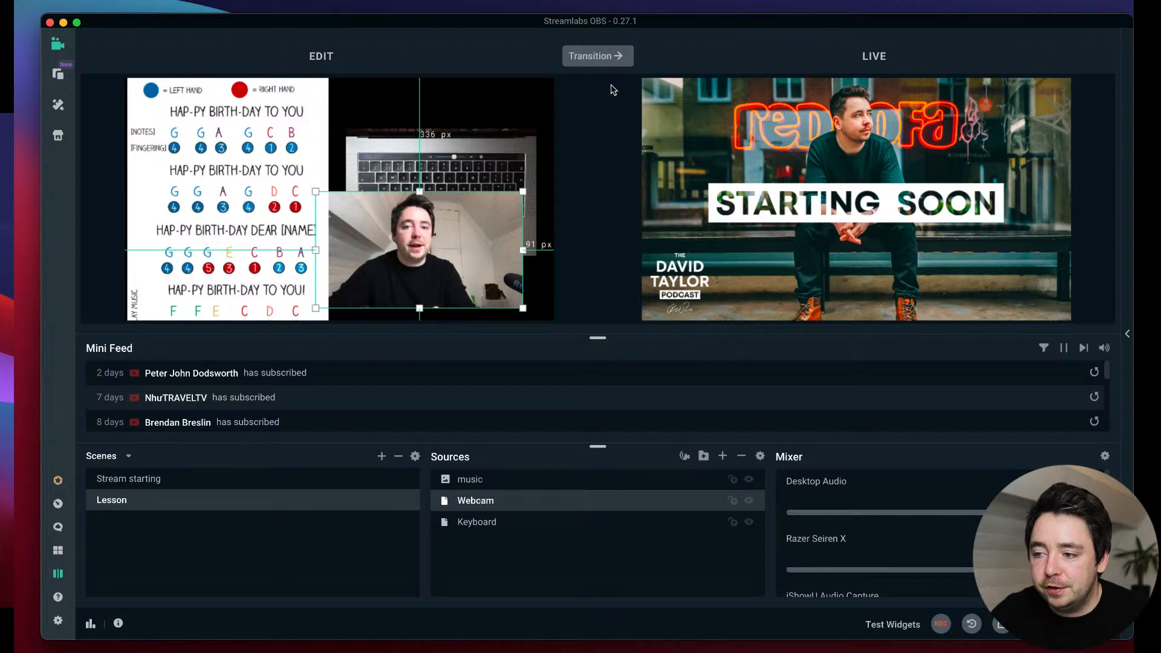
click(595, 56)
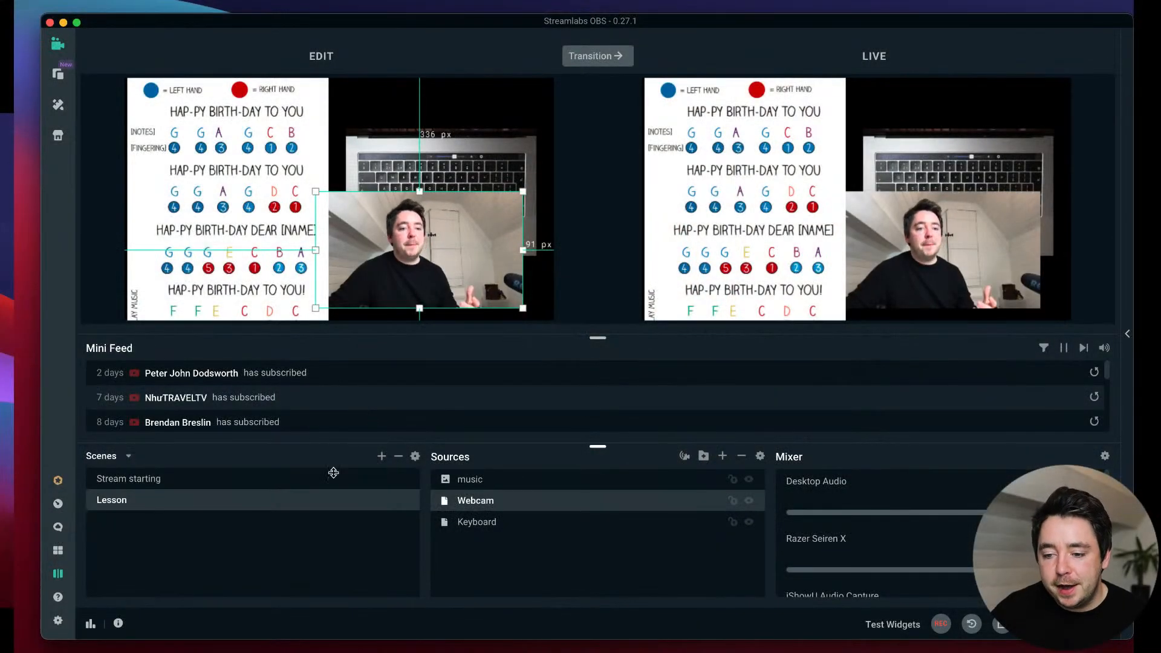
Switch to the SLOBS Focus scene collection and preview its Scene Style 1, 2 and 3, In-Game Stack (Dark) and Welcome scenes.
click(129, 457)
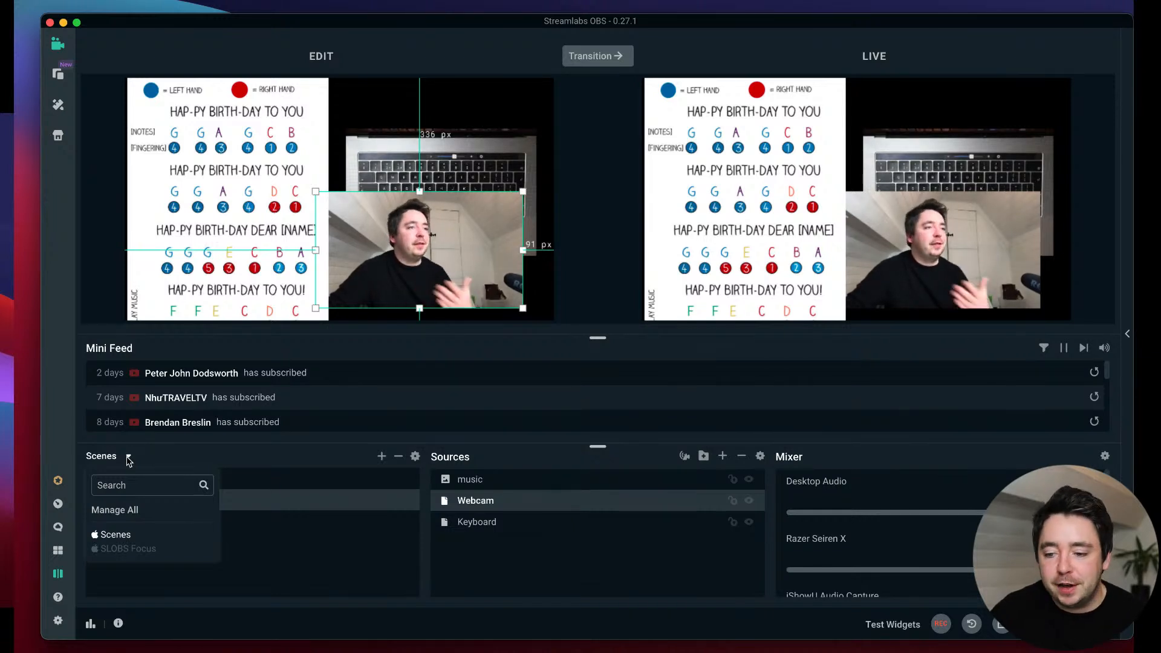
click(124, 548)
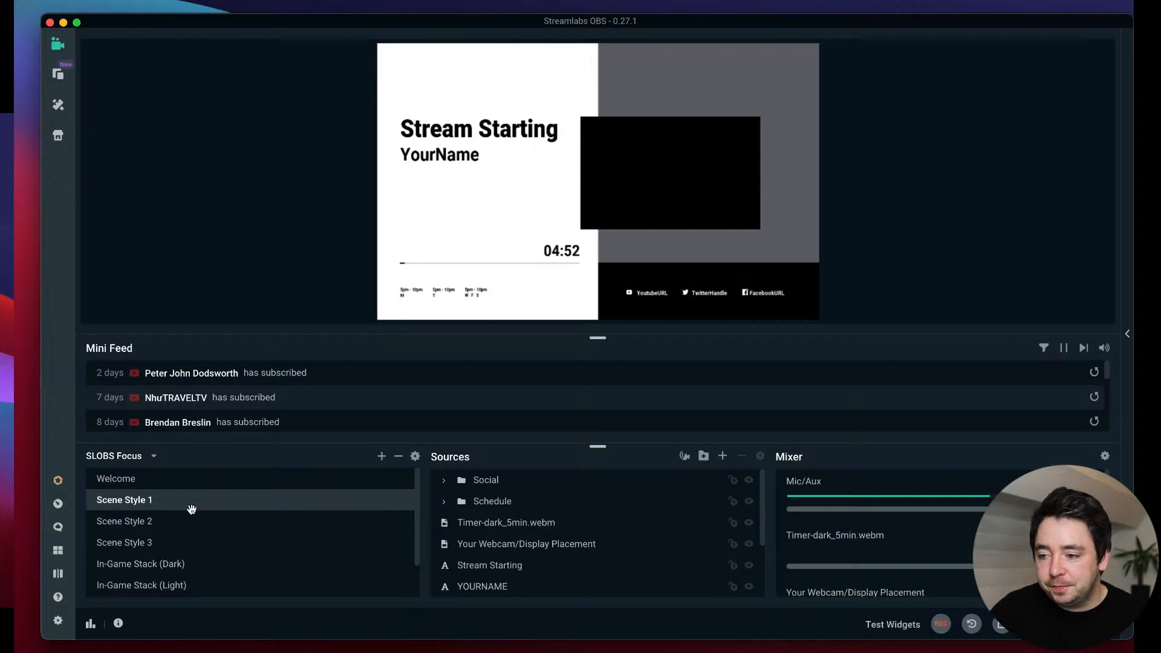
click(135, 526)
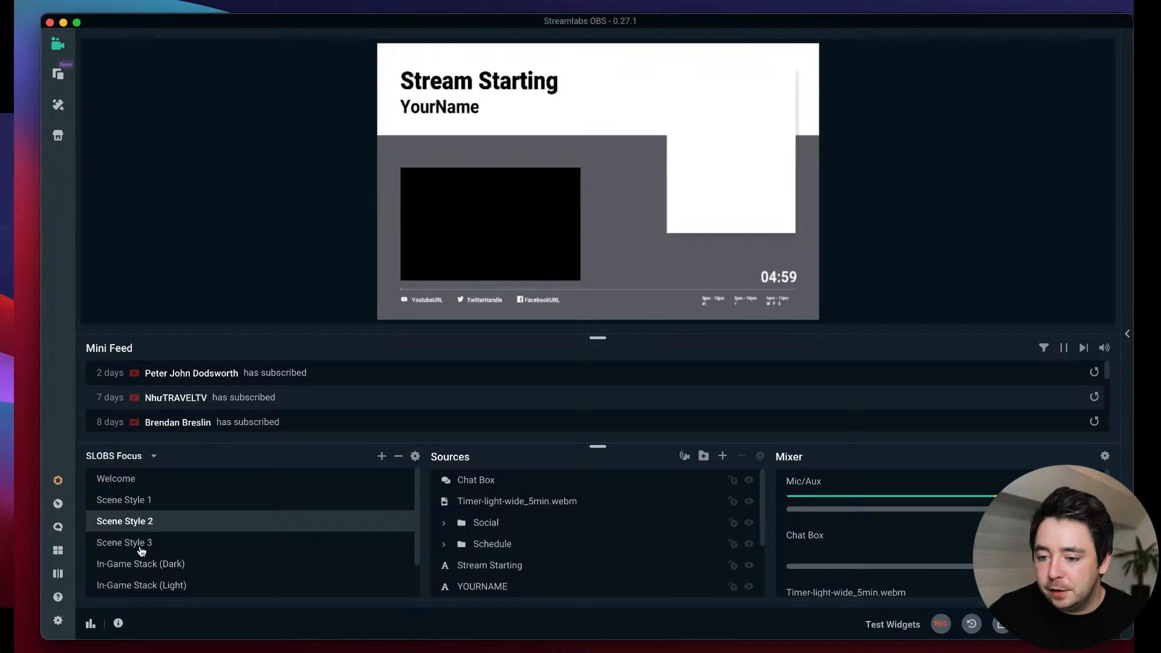
click(142, 543)
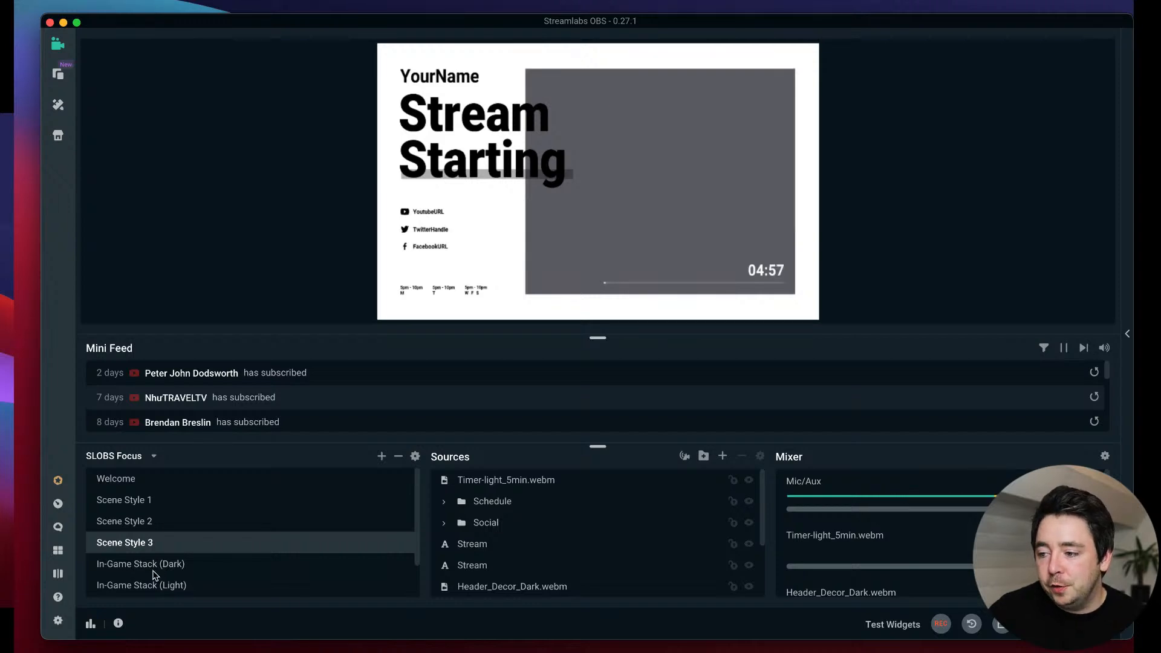
click(153, 570)
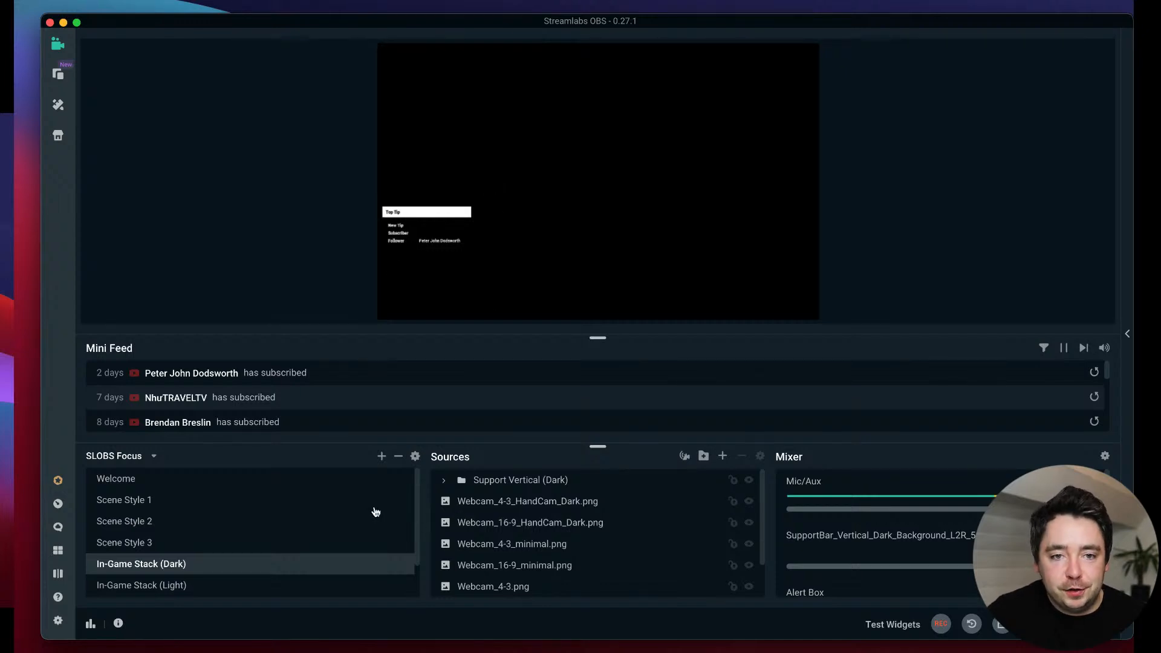
click(145, 484)
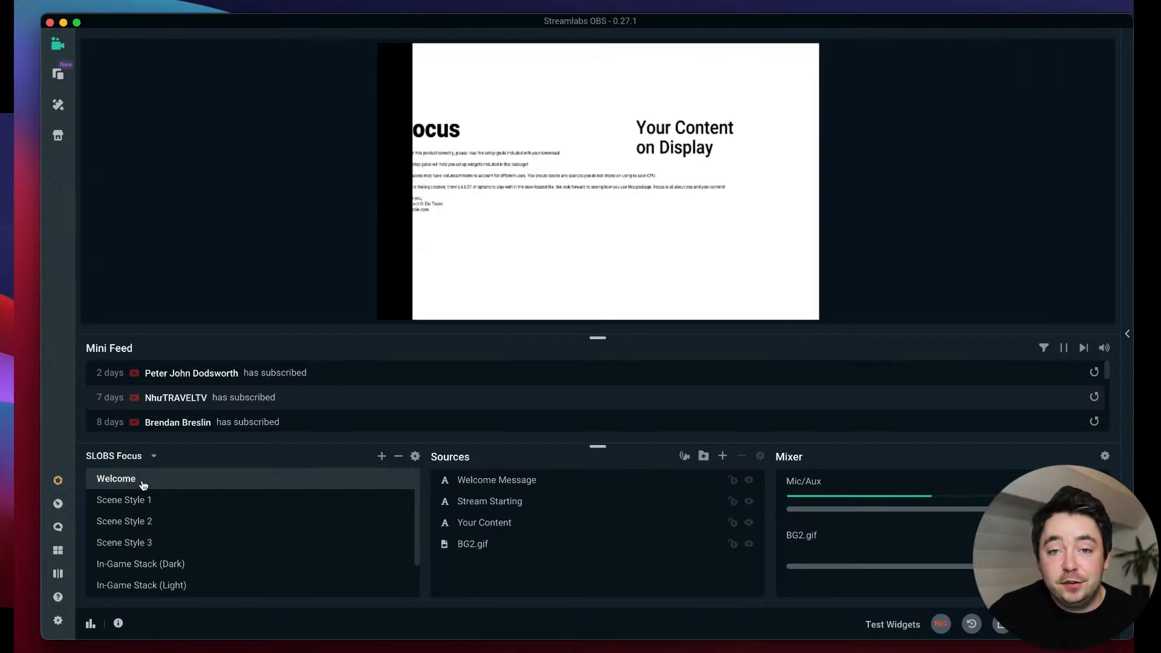